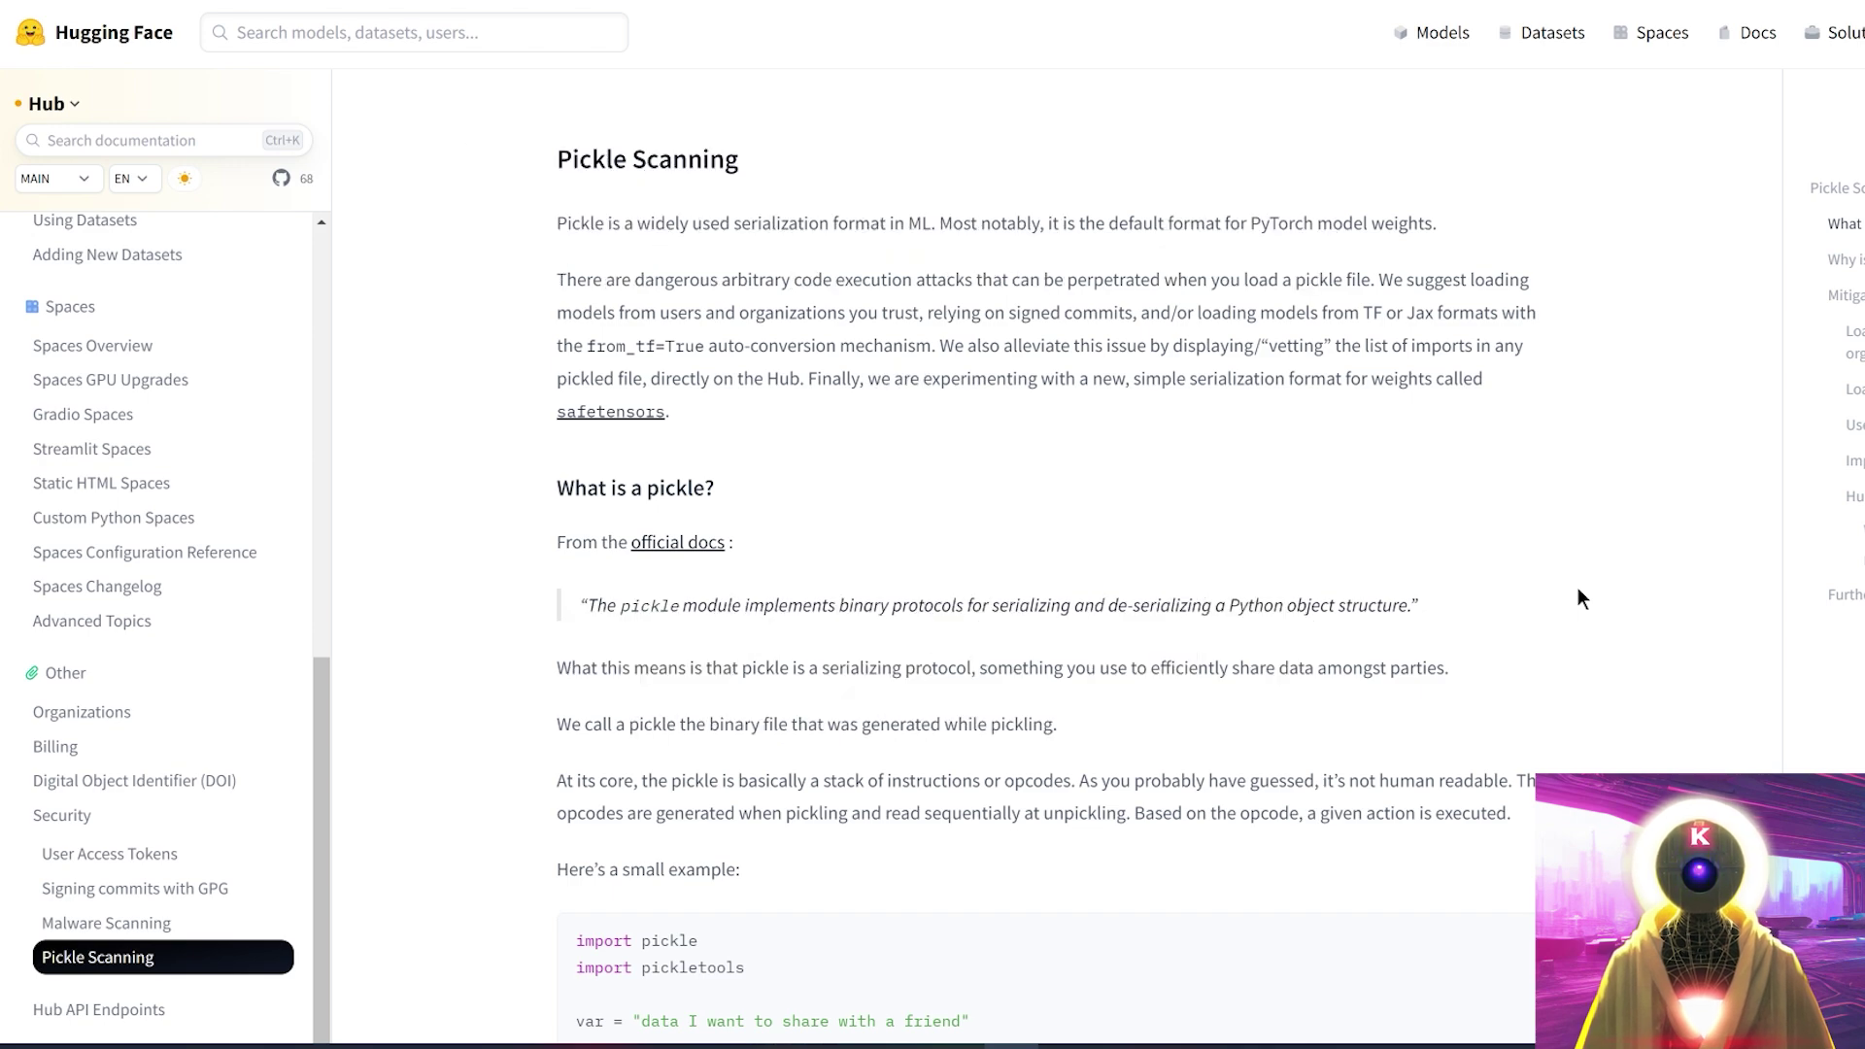
- Scroll through the Pickle Scanning page past the code examples to the GLOBAL and REDUCE opcode explanation
scroll(1565, 599, down, 3)
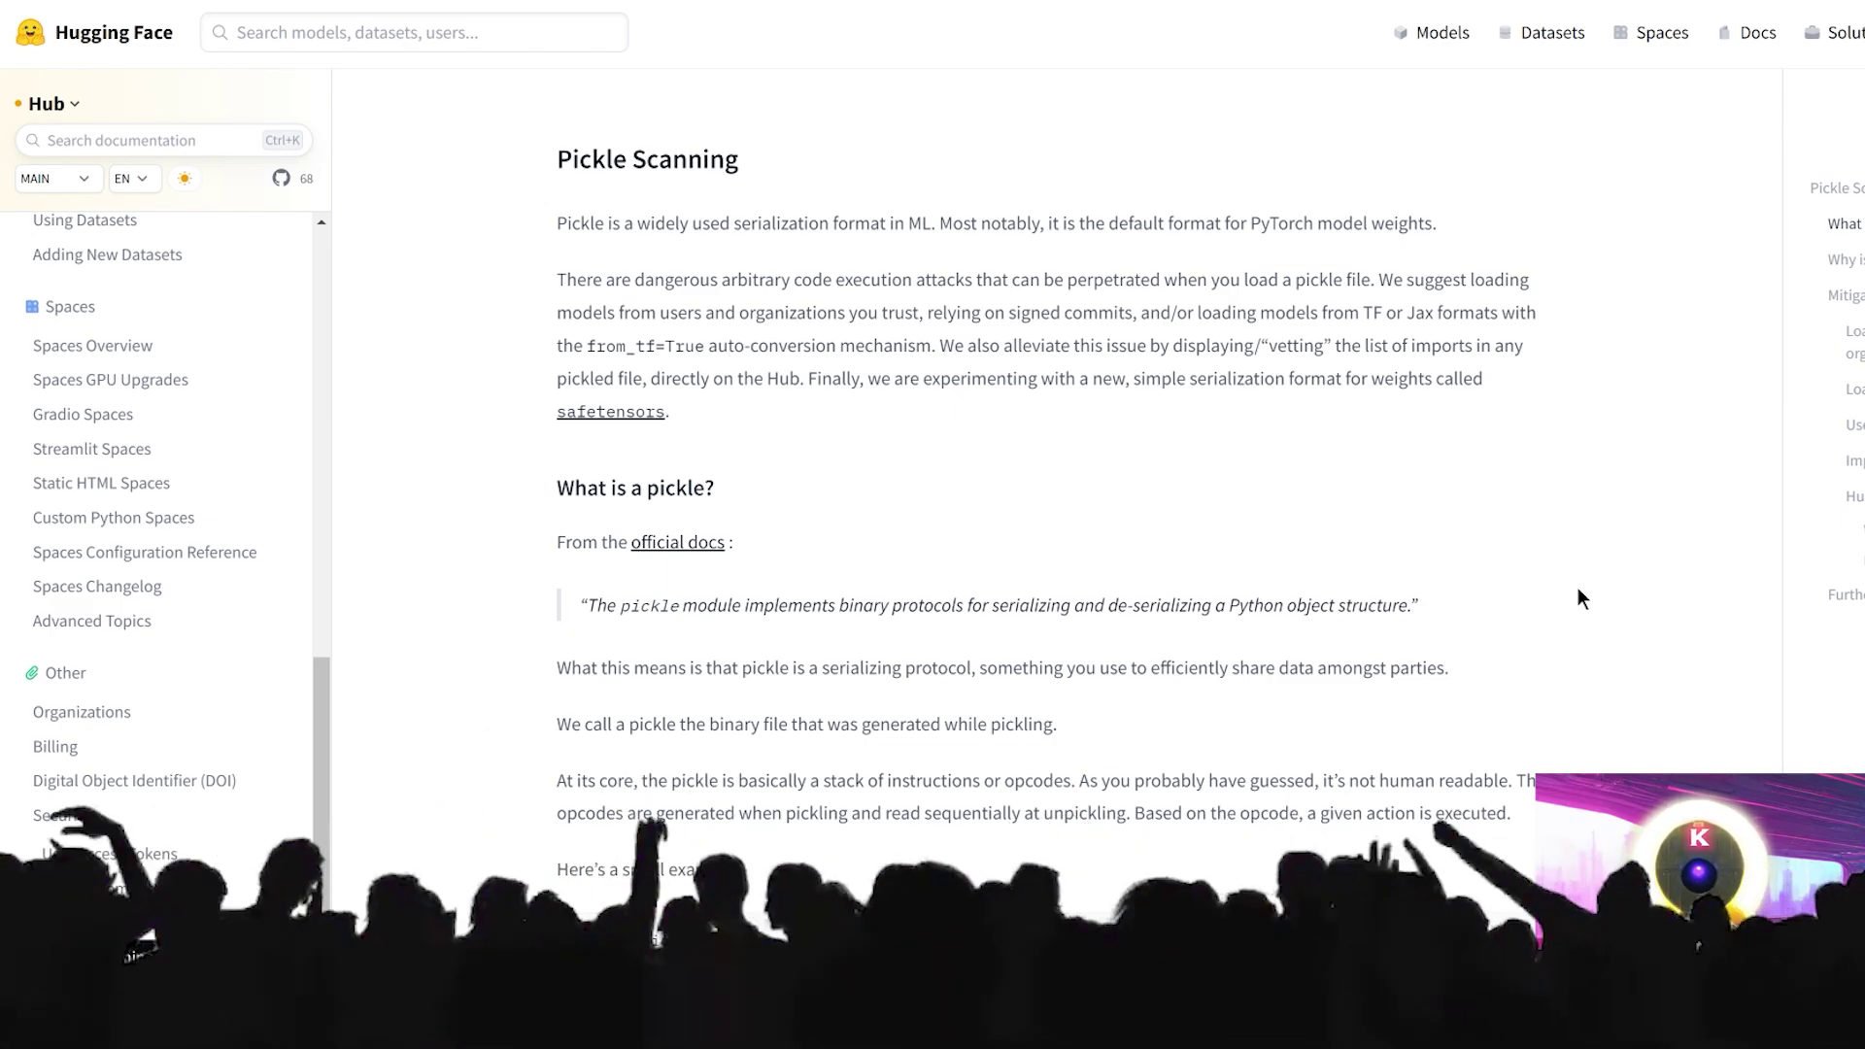
scroll(1578, 587, down, 4)
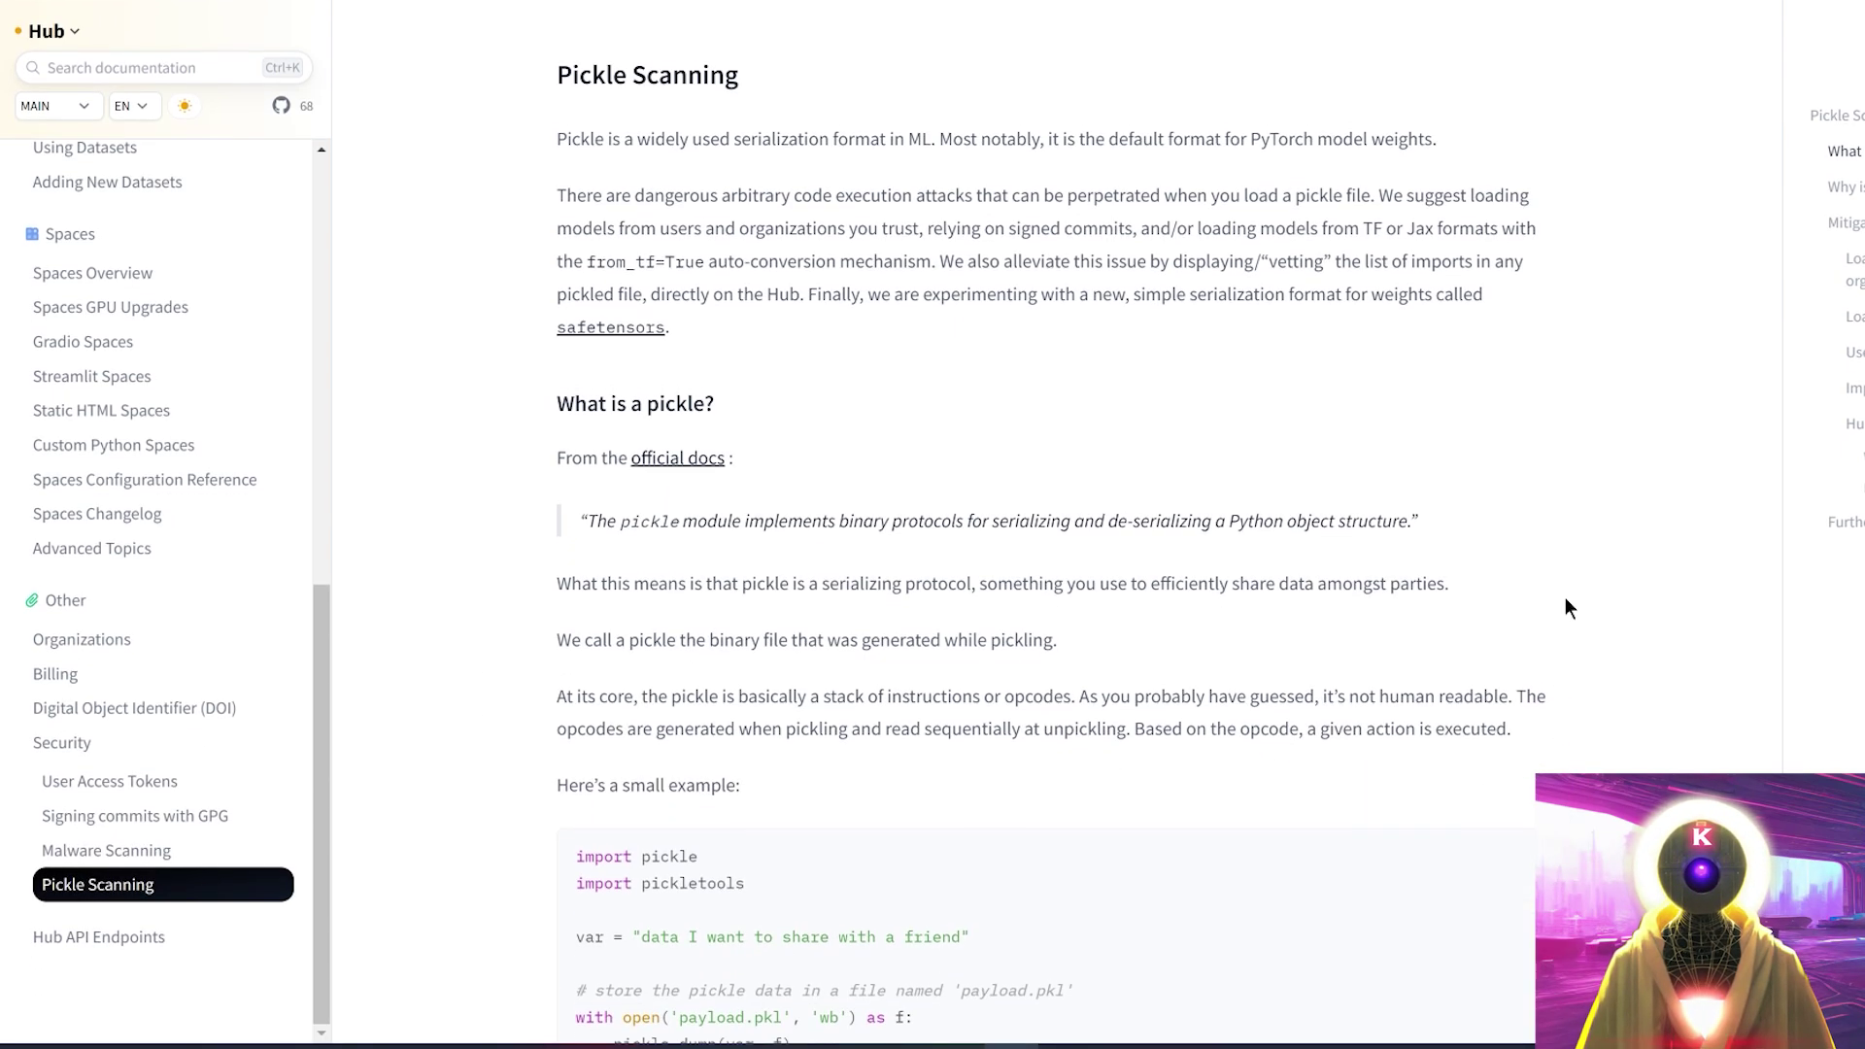
scroll(1566, 598, down, 4)
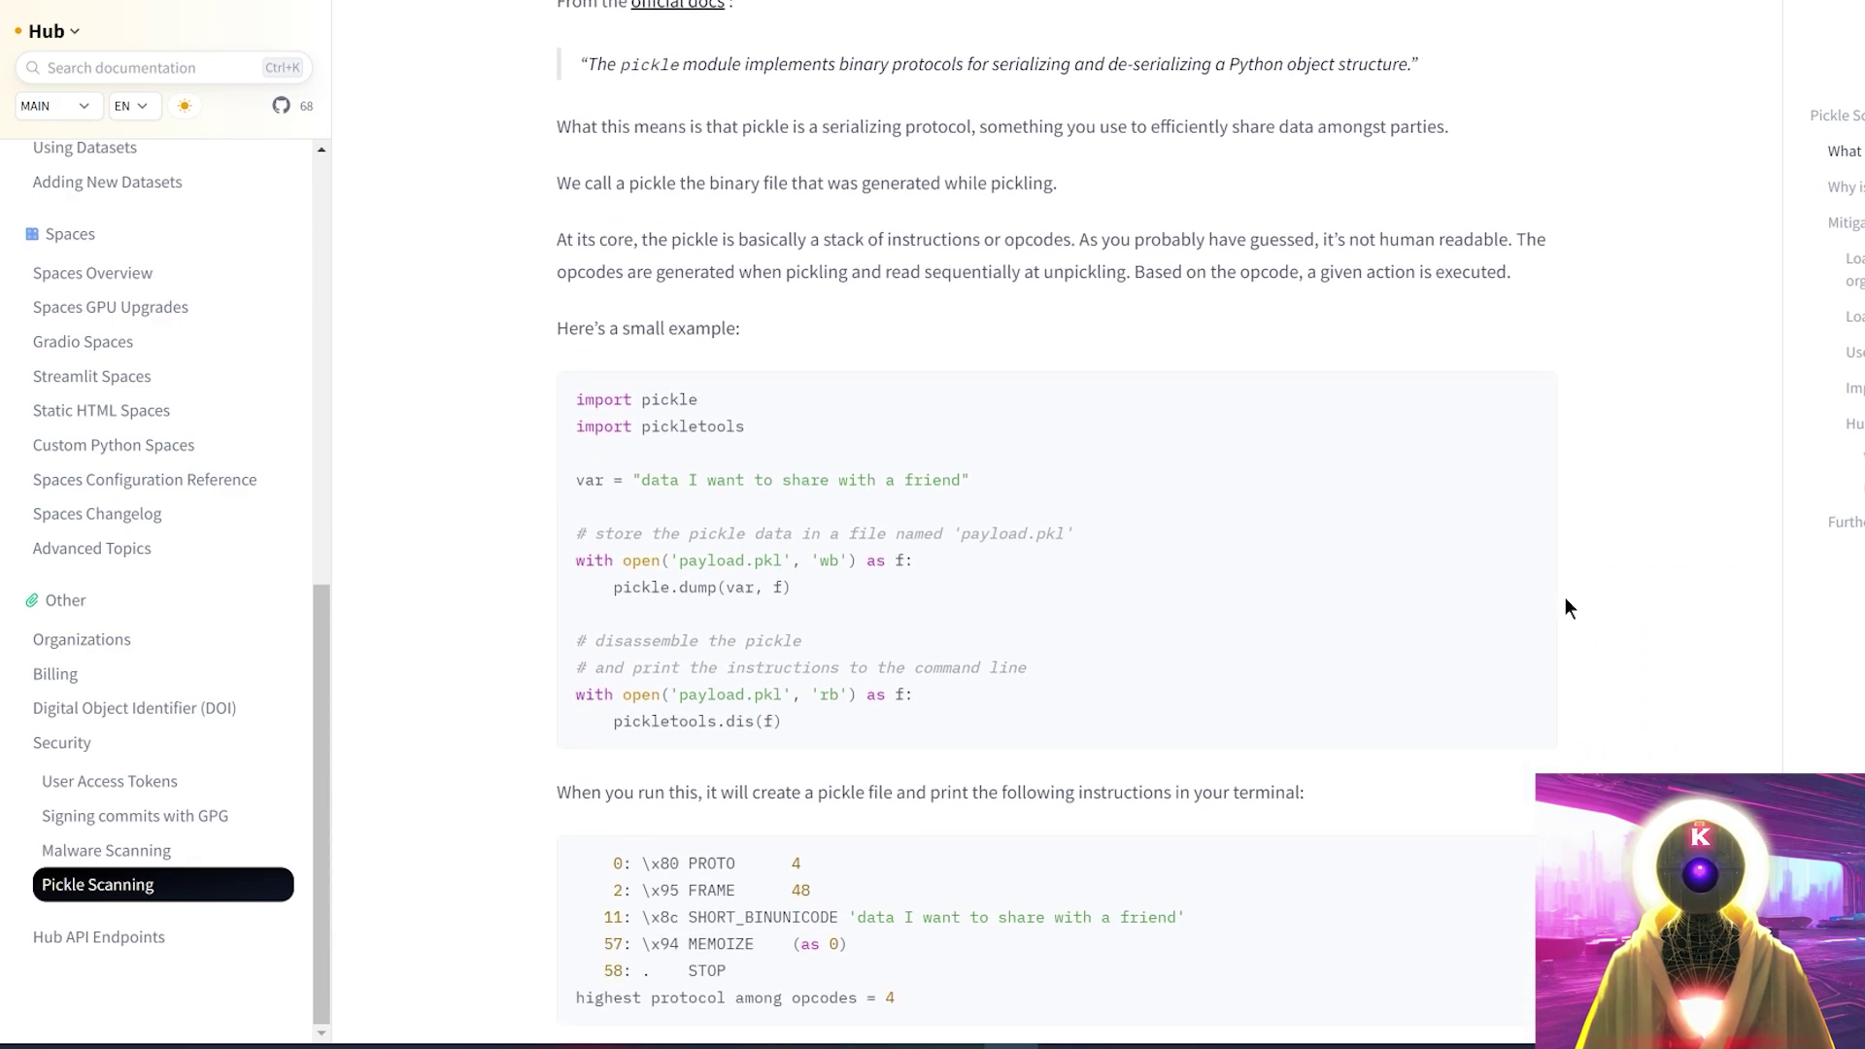
scroll(1566, 599, down, 3)
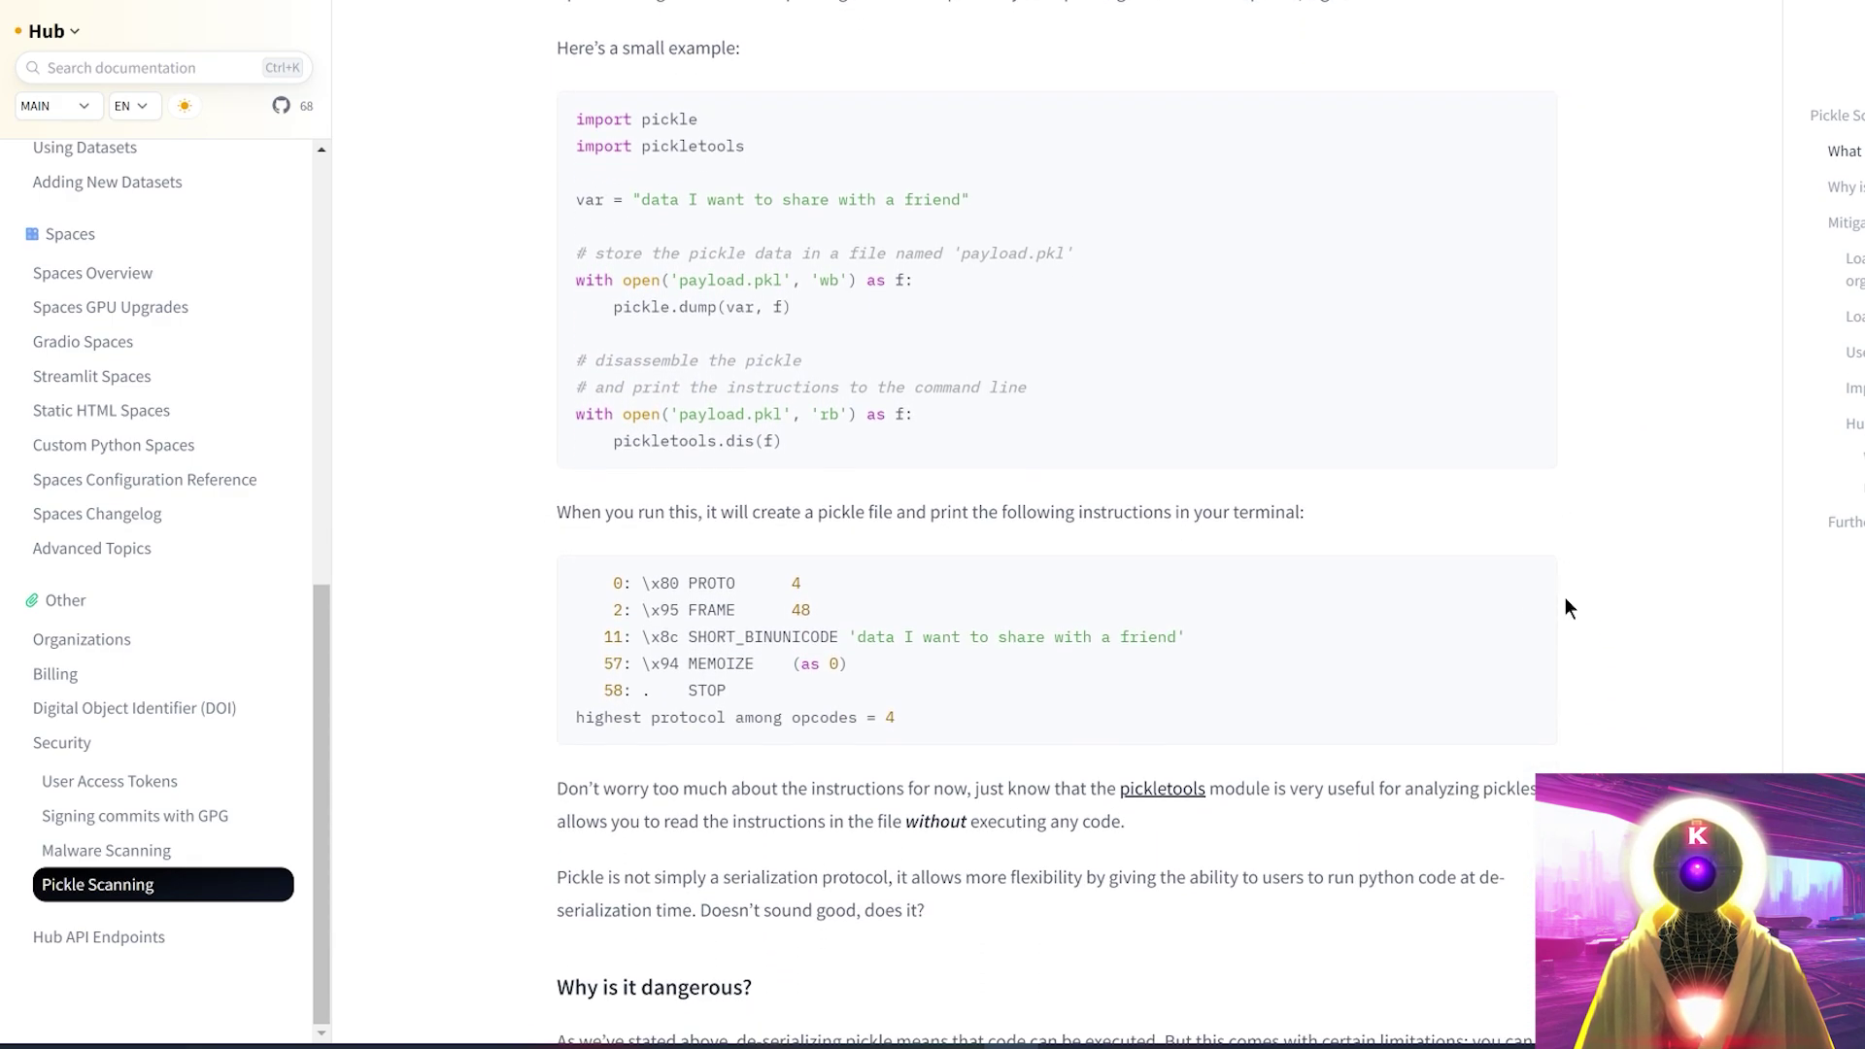
scroll(1565, 597, down, 2)
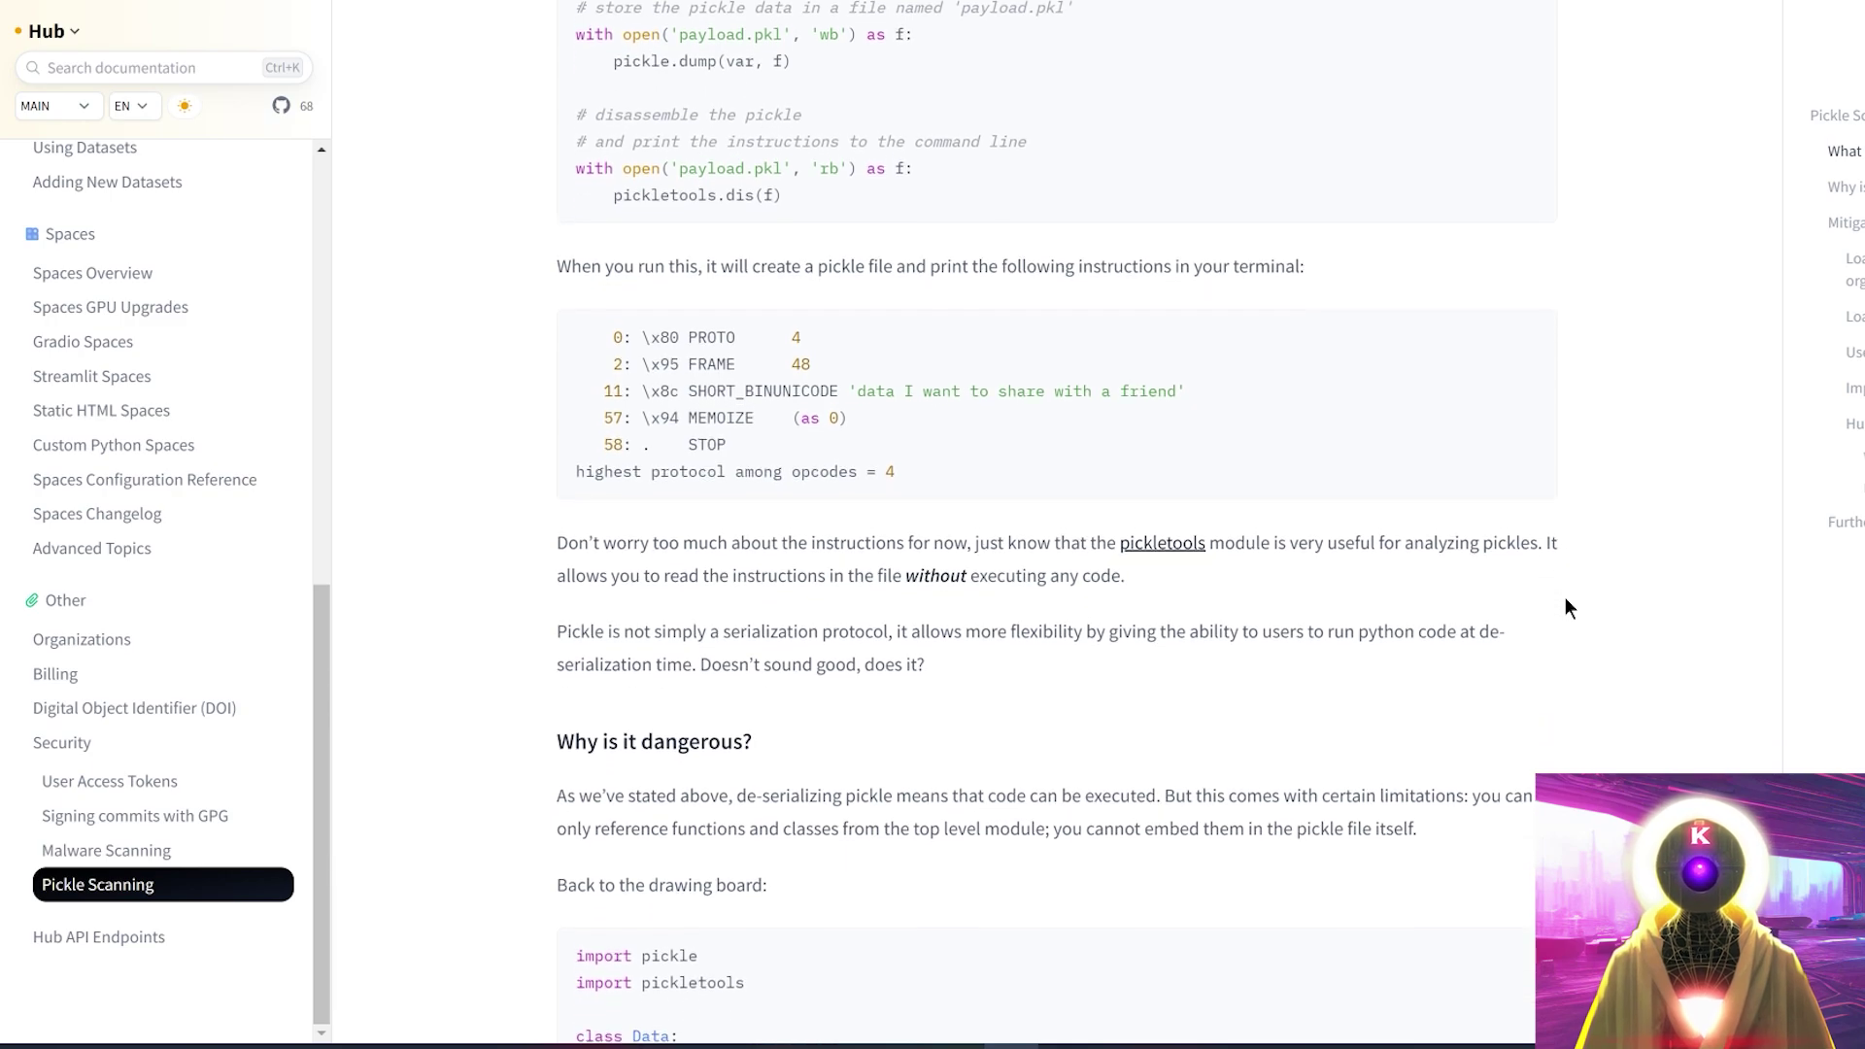
scroll(1565, 597, down, 2)
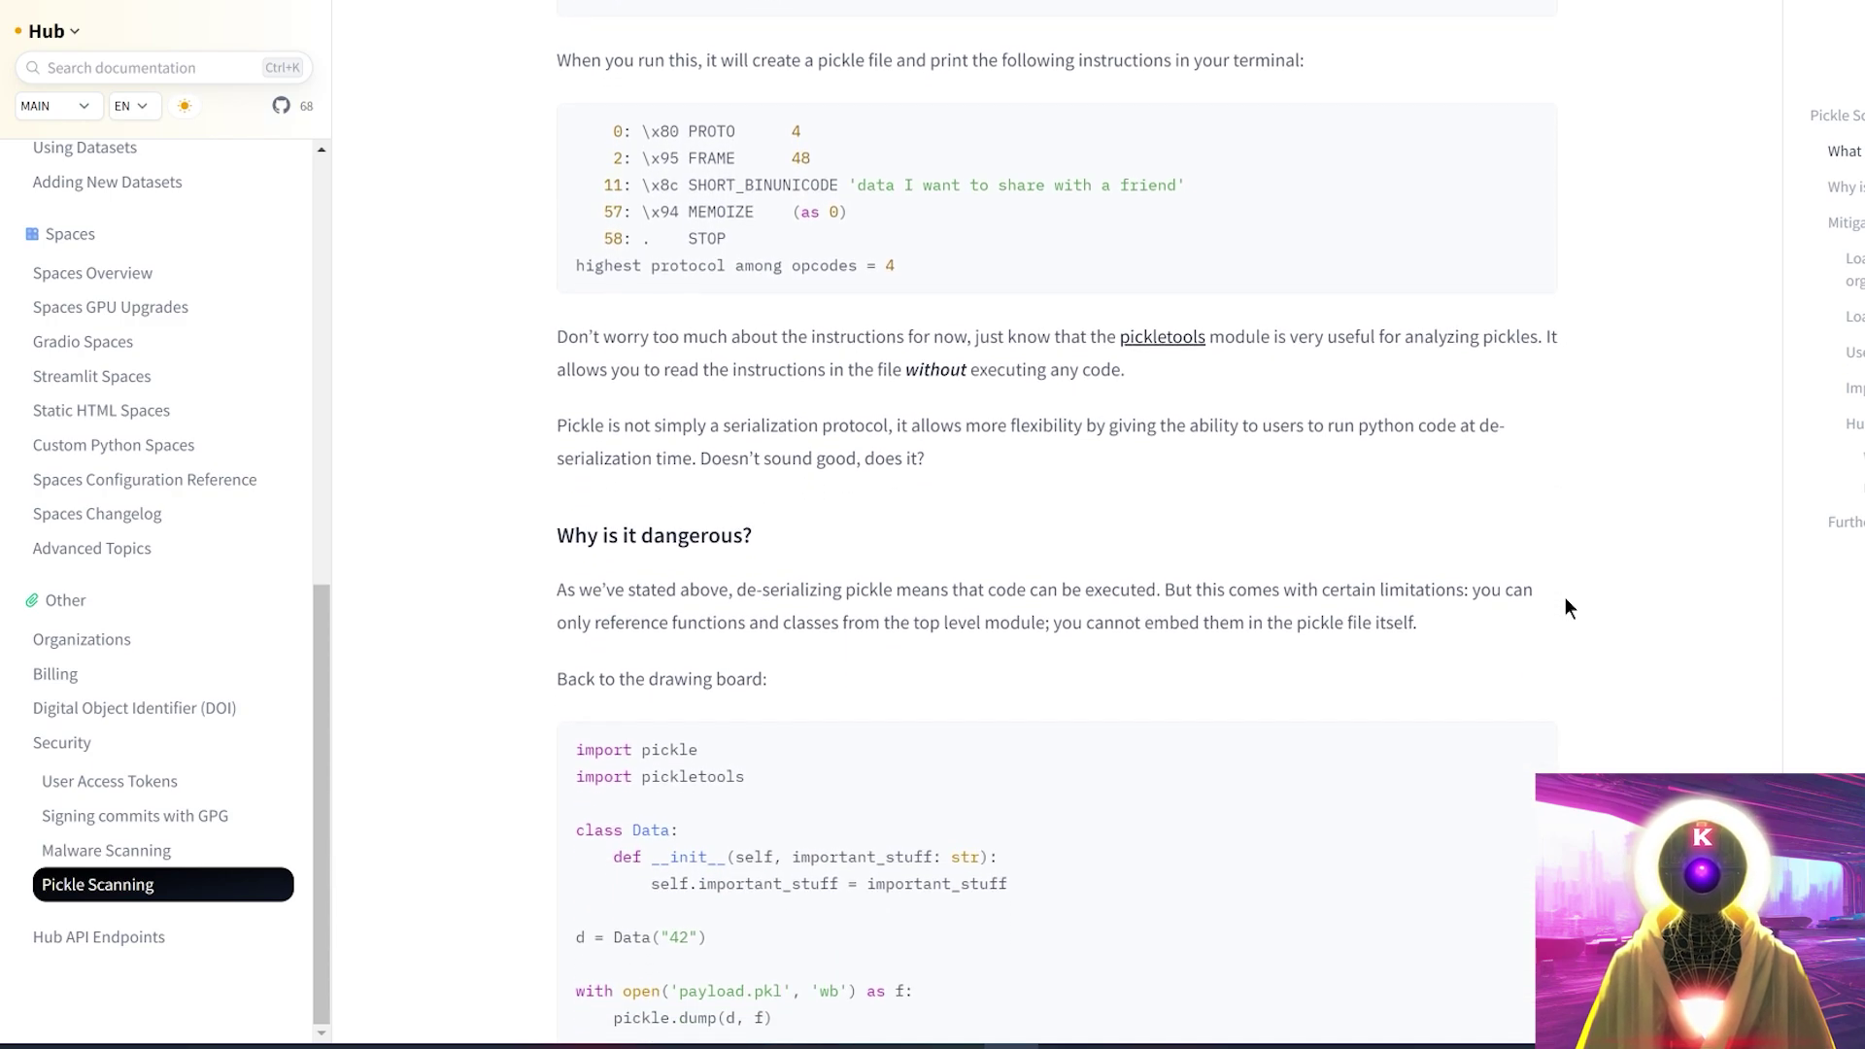
scroll(1565, 599, down, 6)
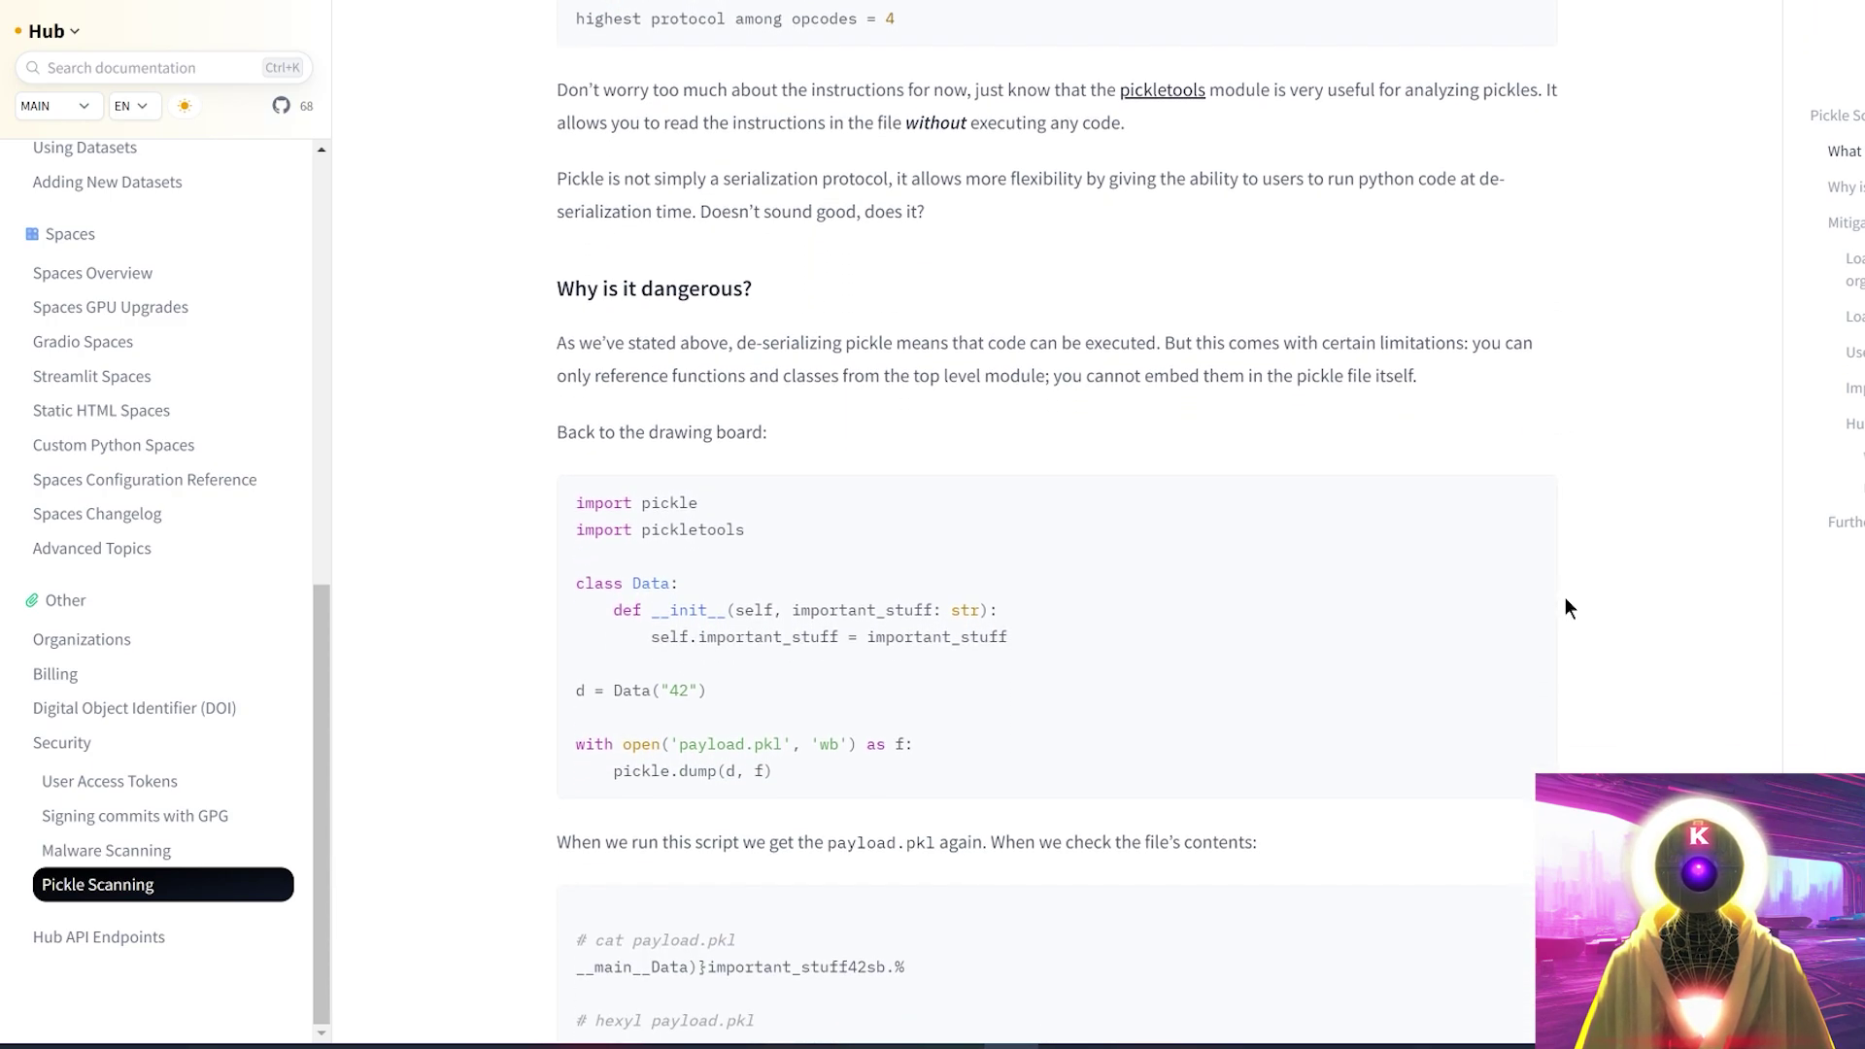
scroll(1565, 609, down, 3)
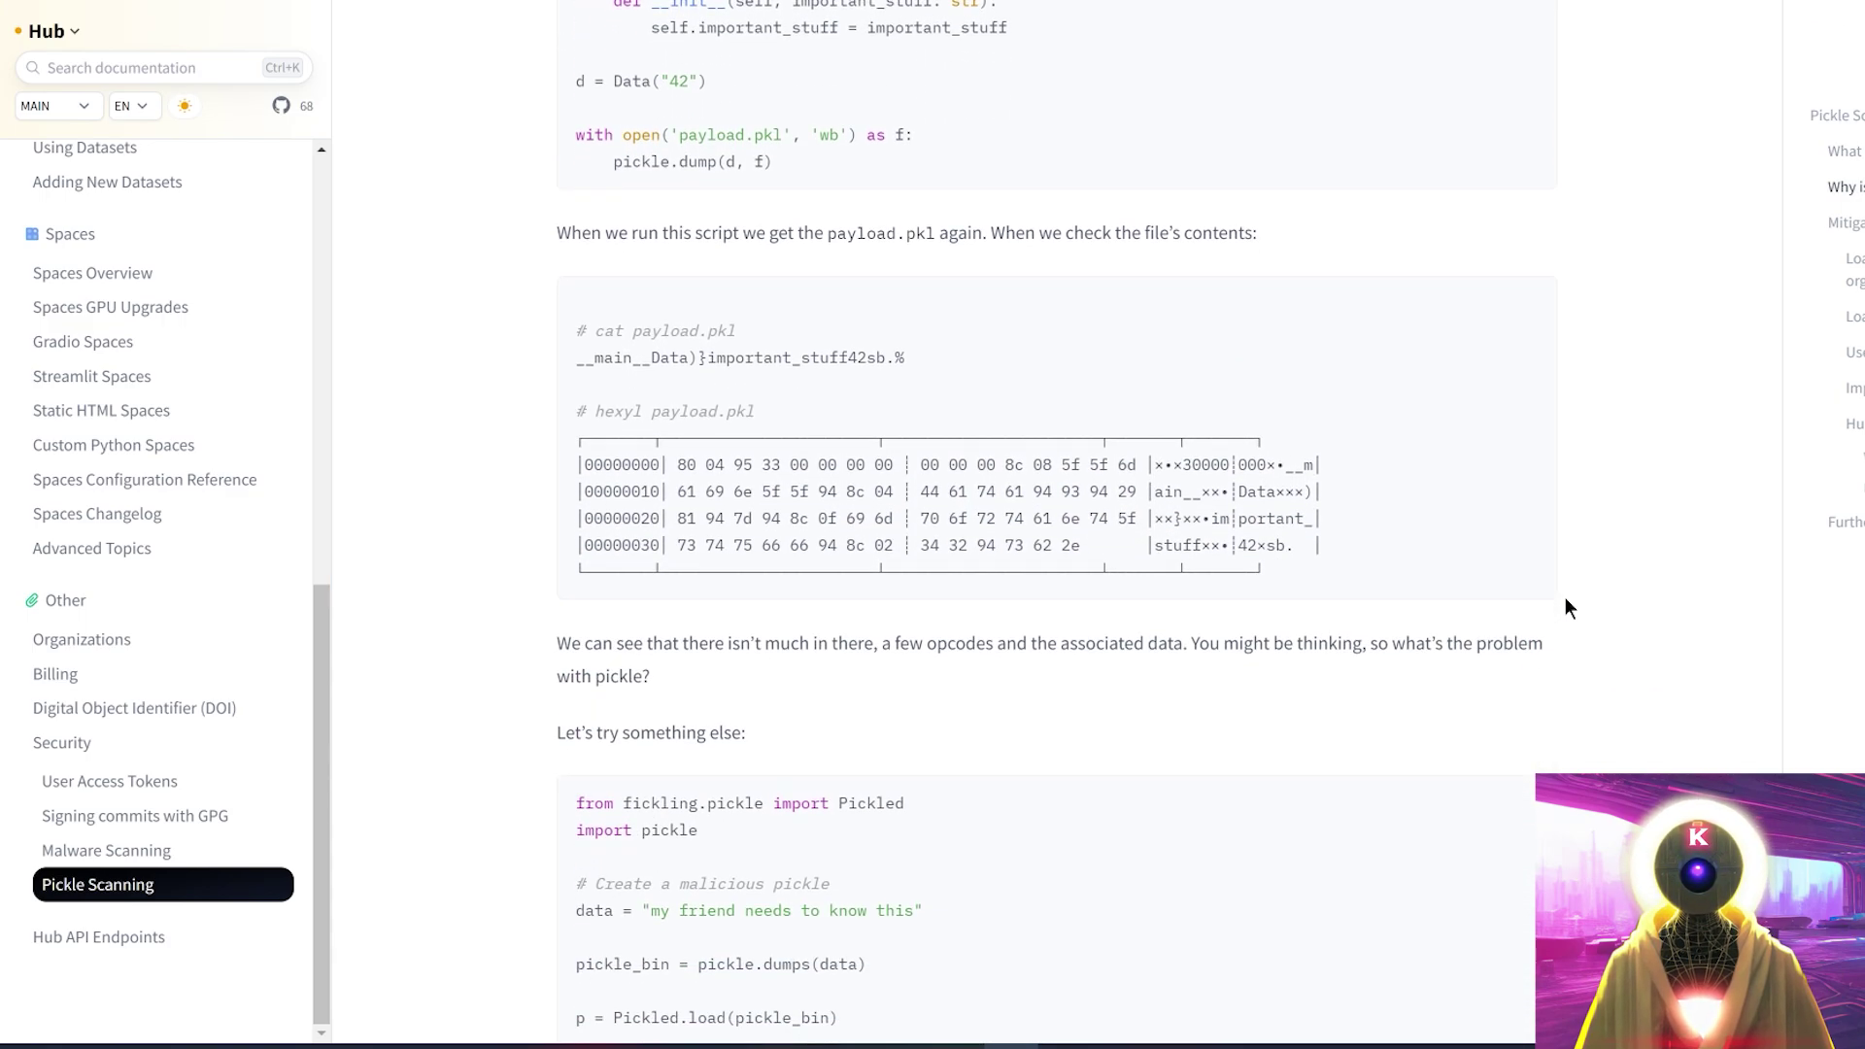
scroll(1565, 608, down, 4)
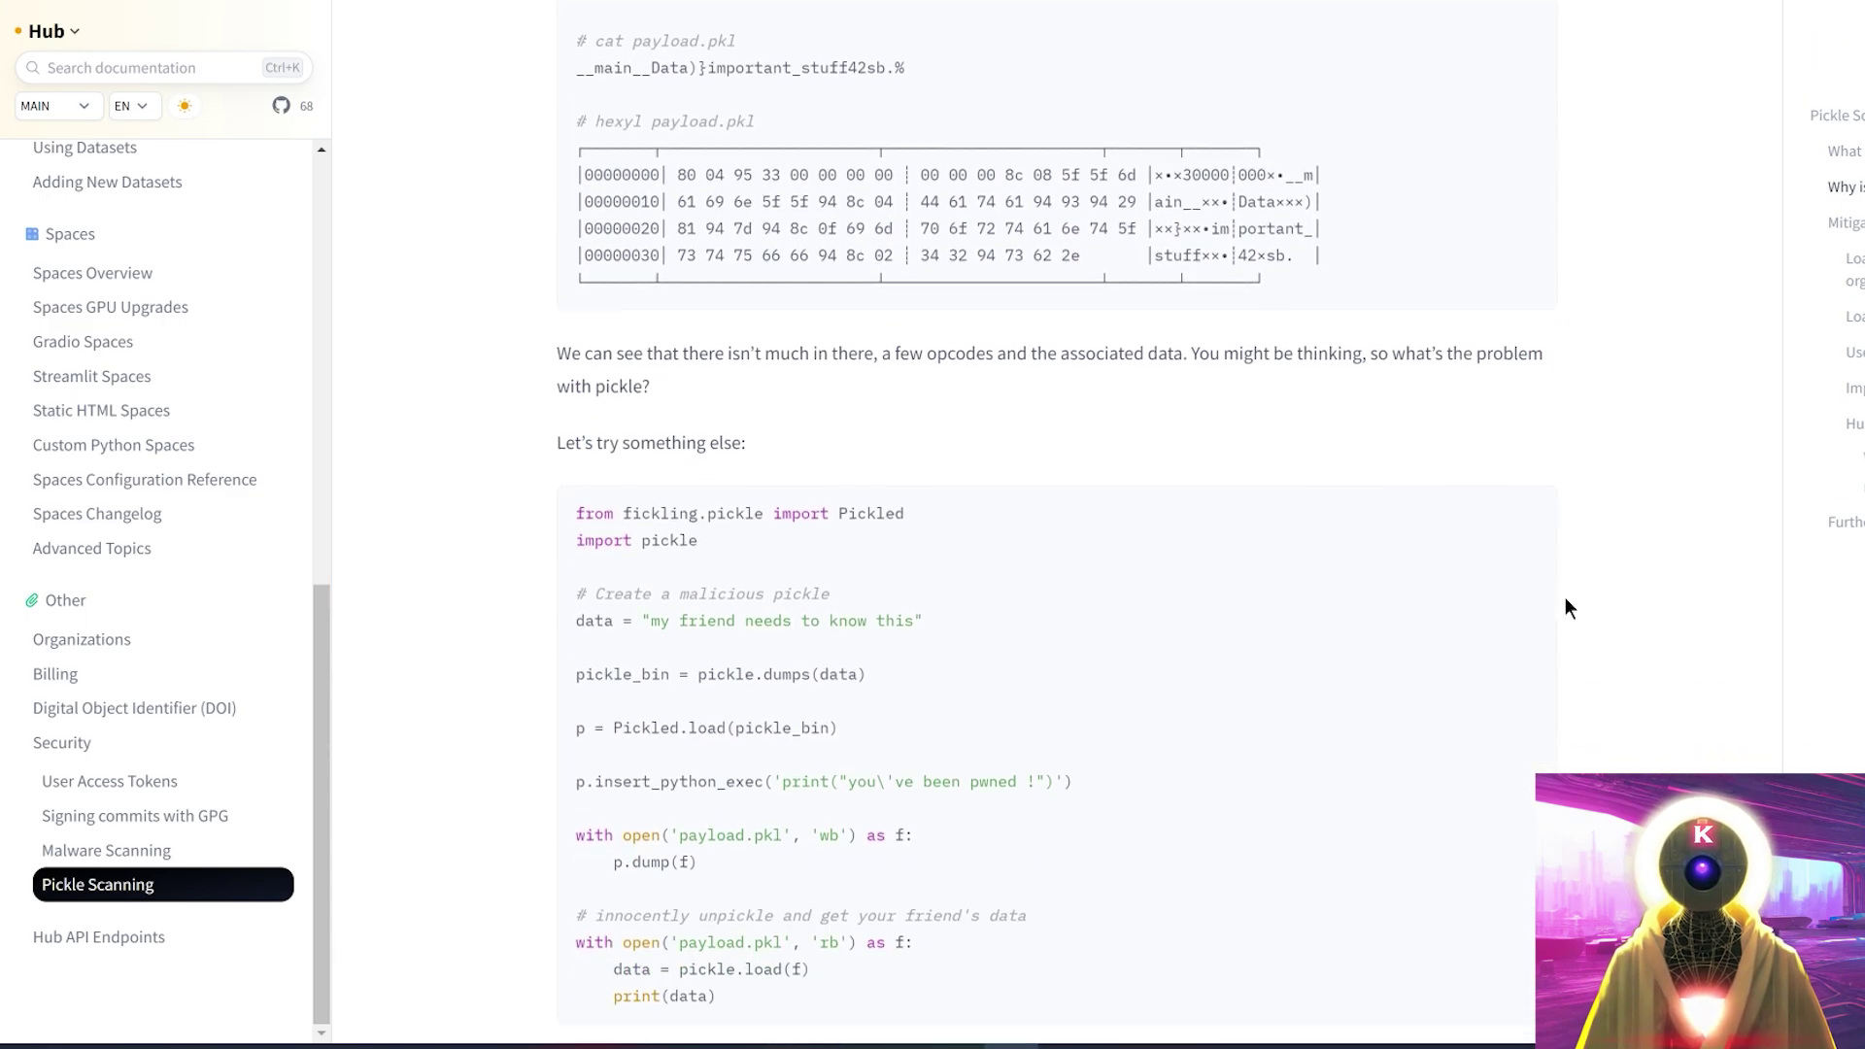
scroll(1565, 608, down, 4)
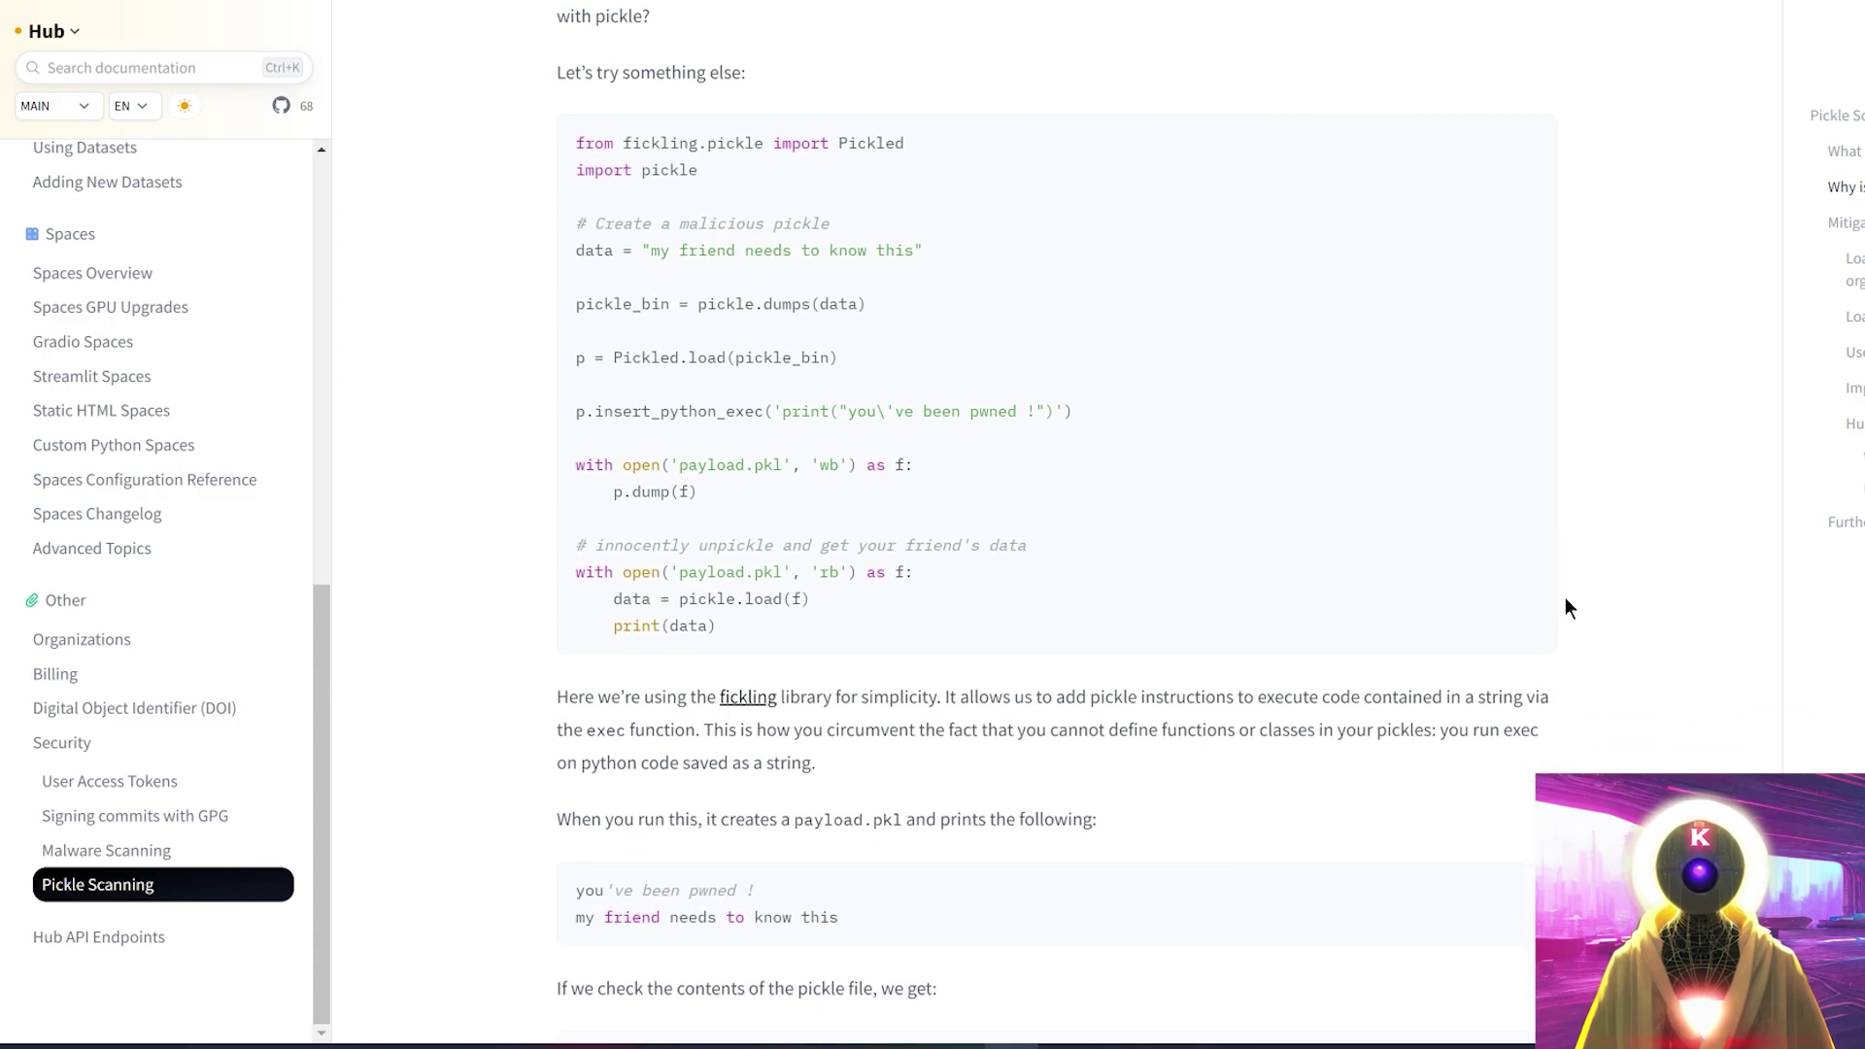
scroll(1565, 608, down, 4)
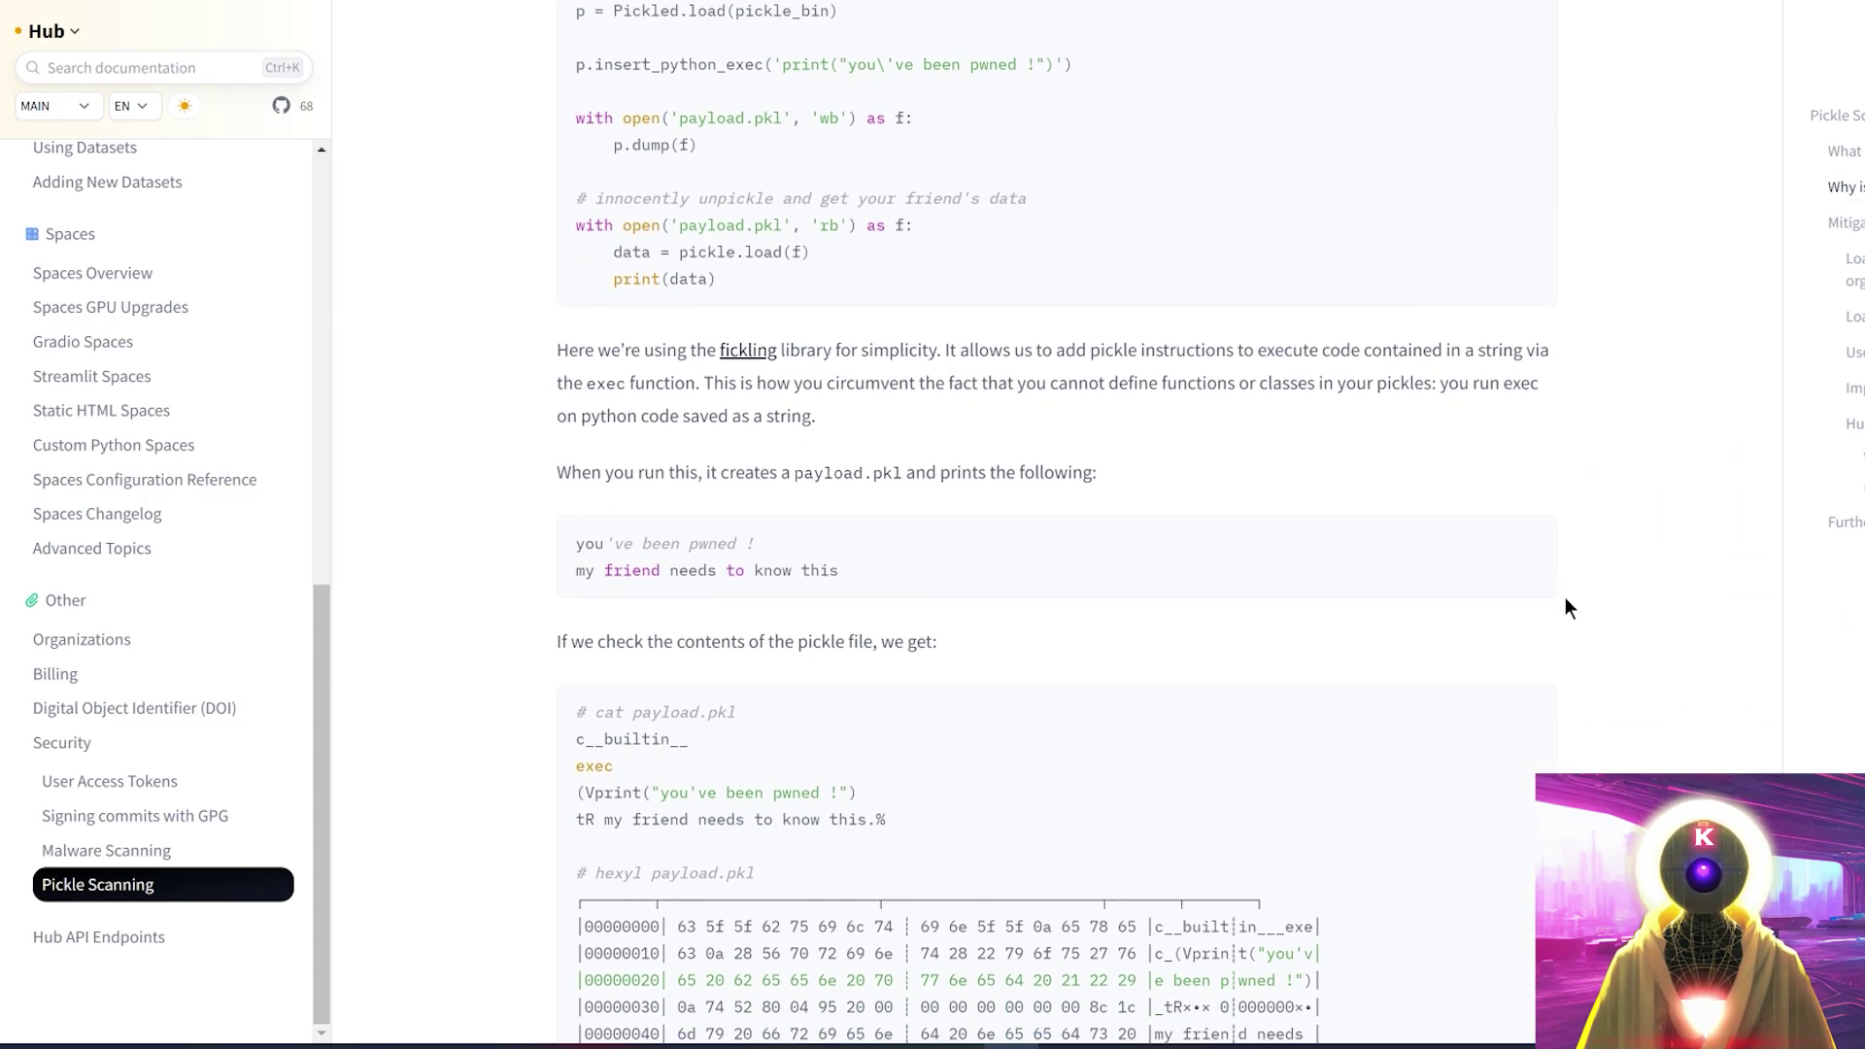
scroll(1565, 608, down, 4)
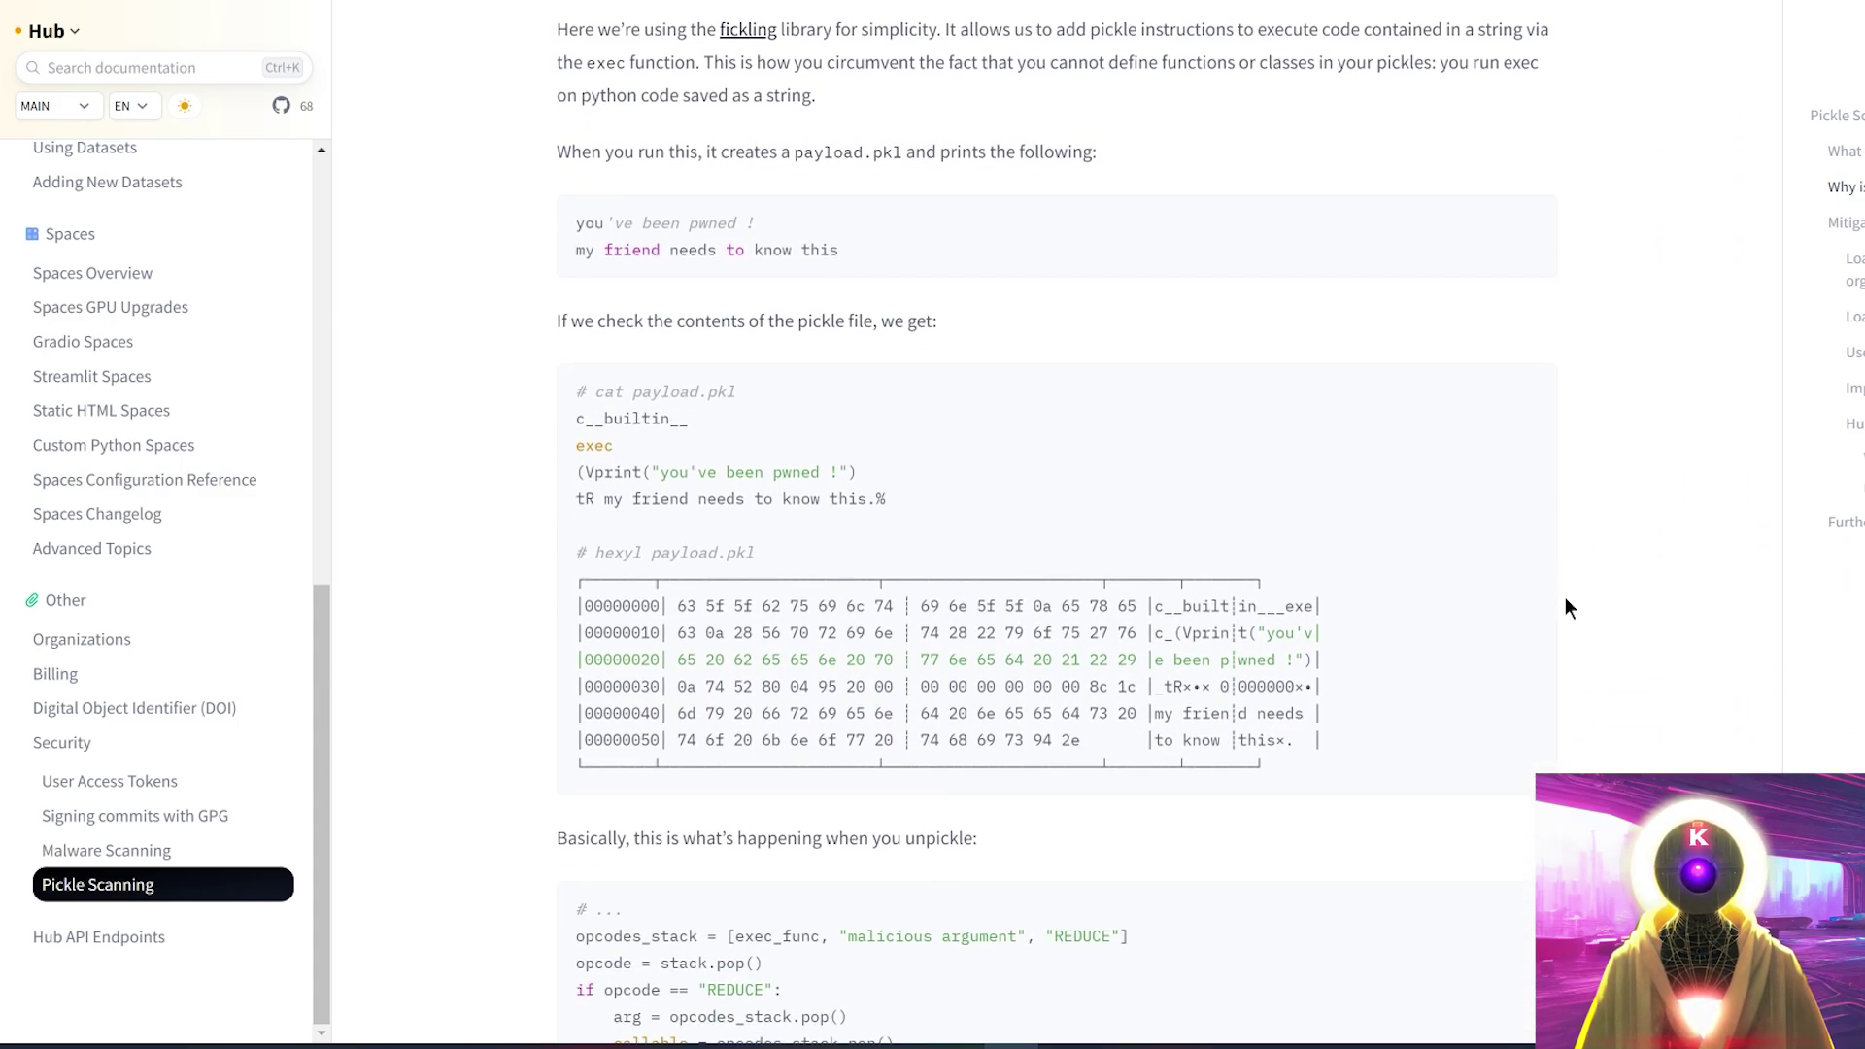
scroll(1565, 608, down, 1)
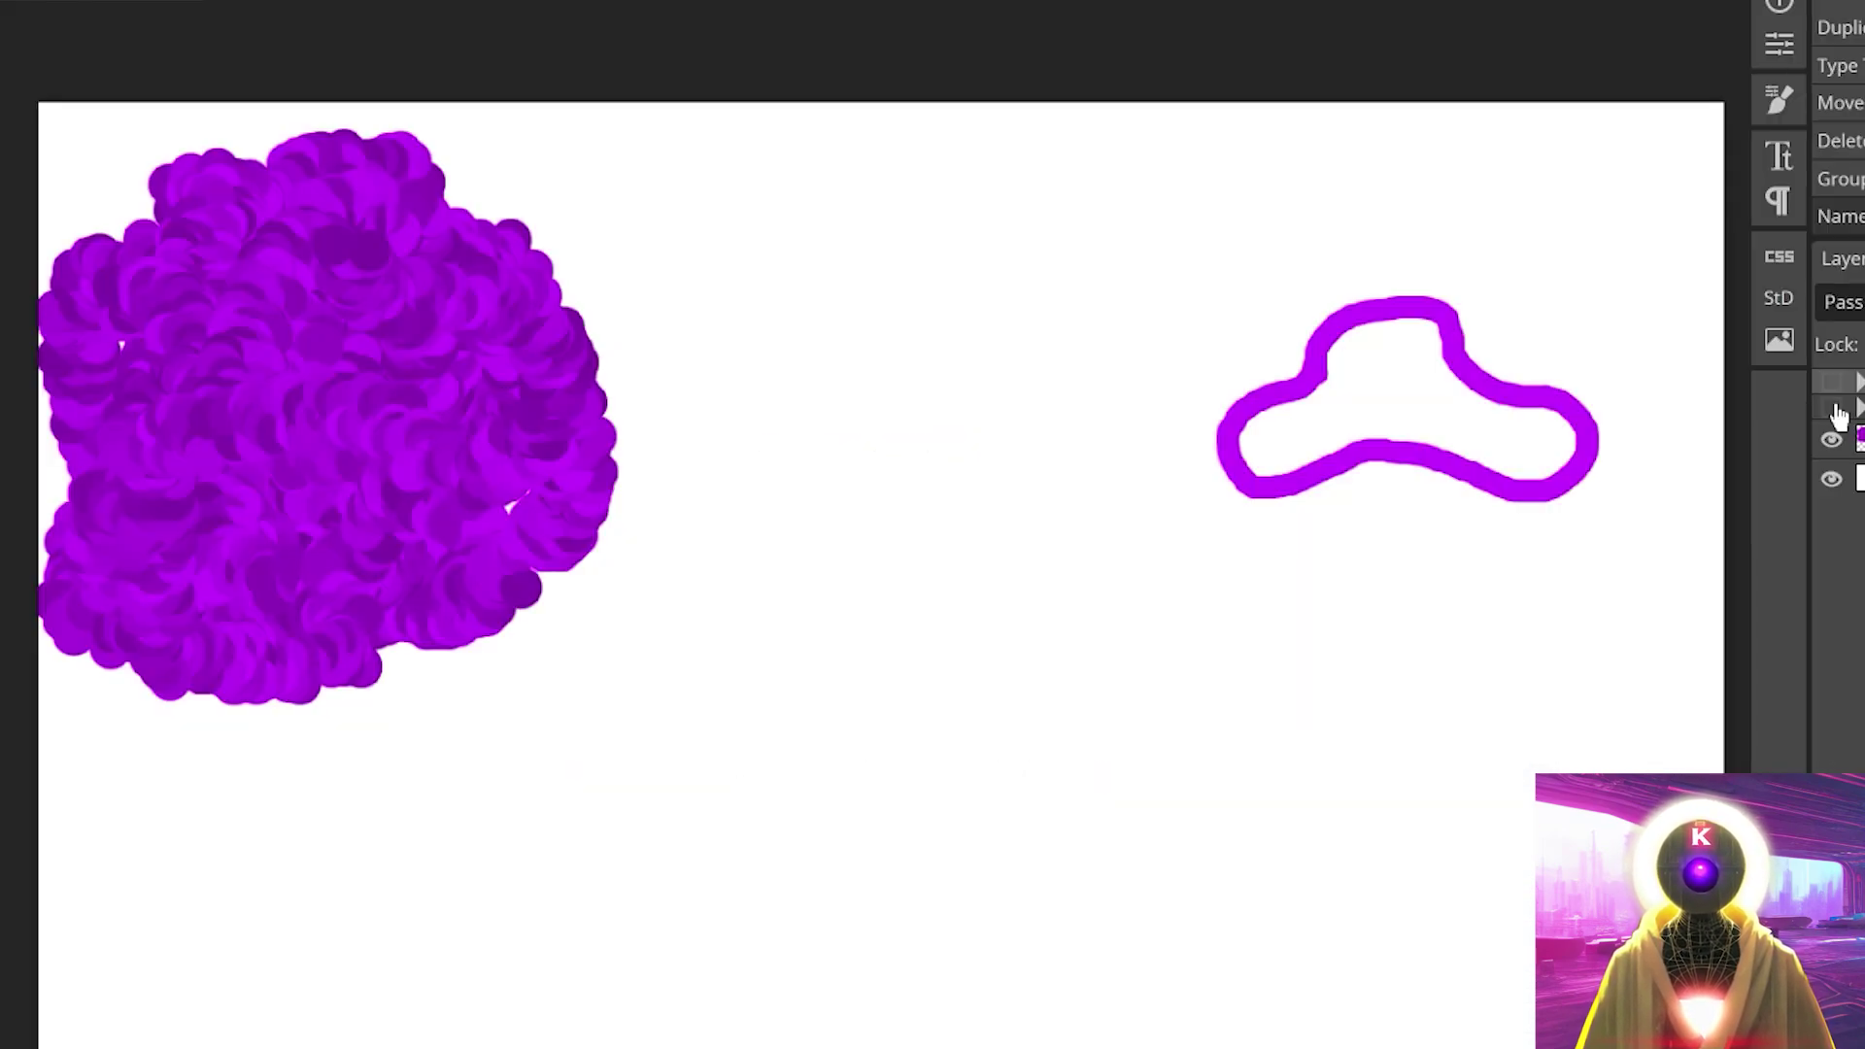
- Make the PICKLING and UNPICKLING labels and their arrows visible in the Layers panel
click(1834, 408)
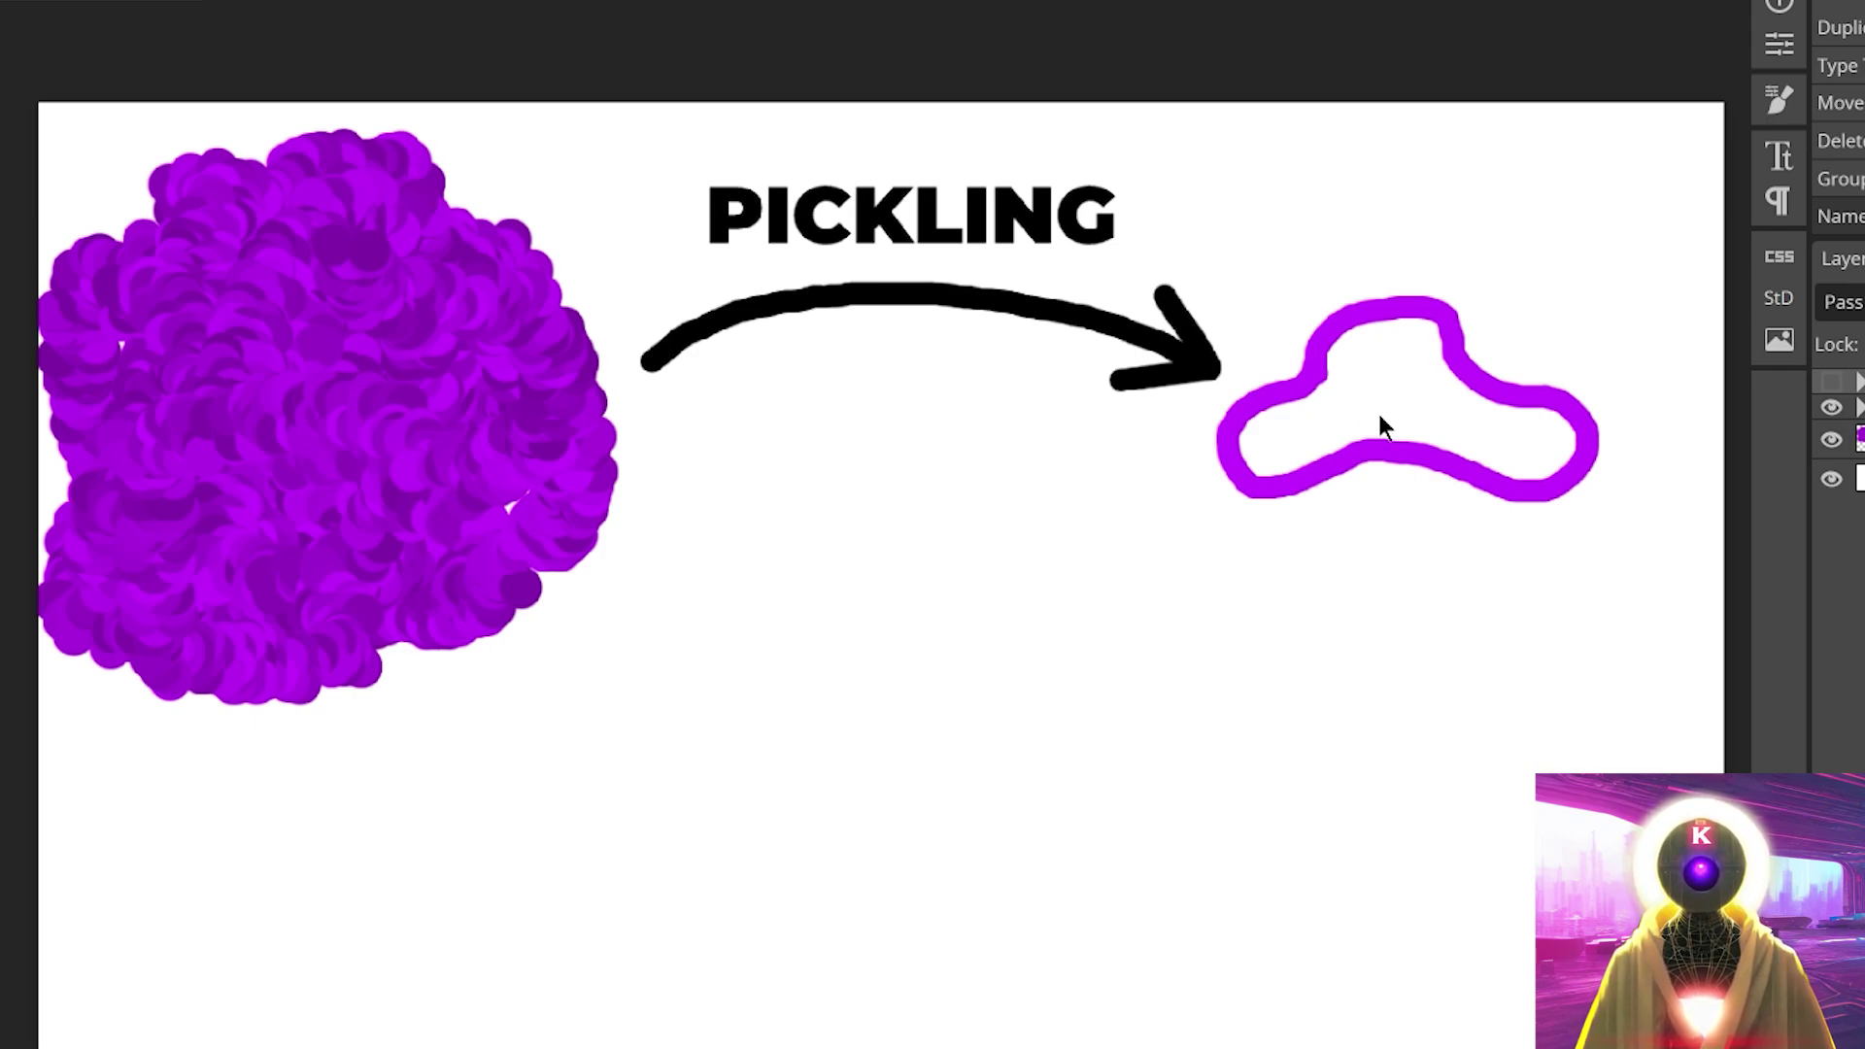
click(1832, 385)
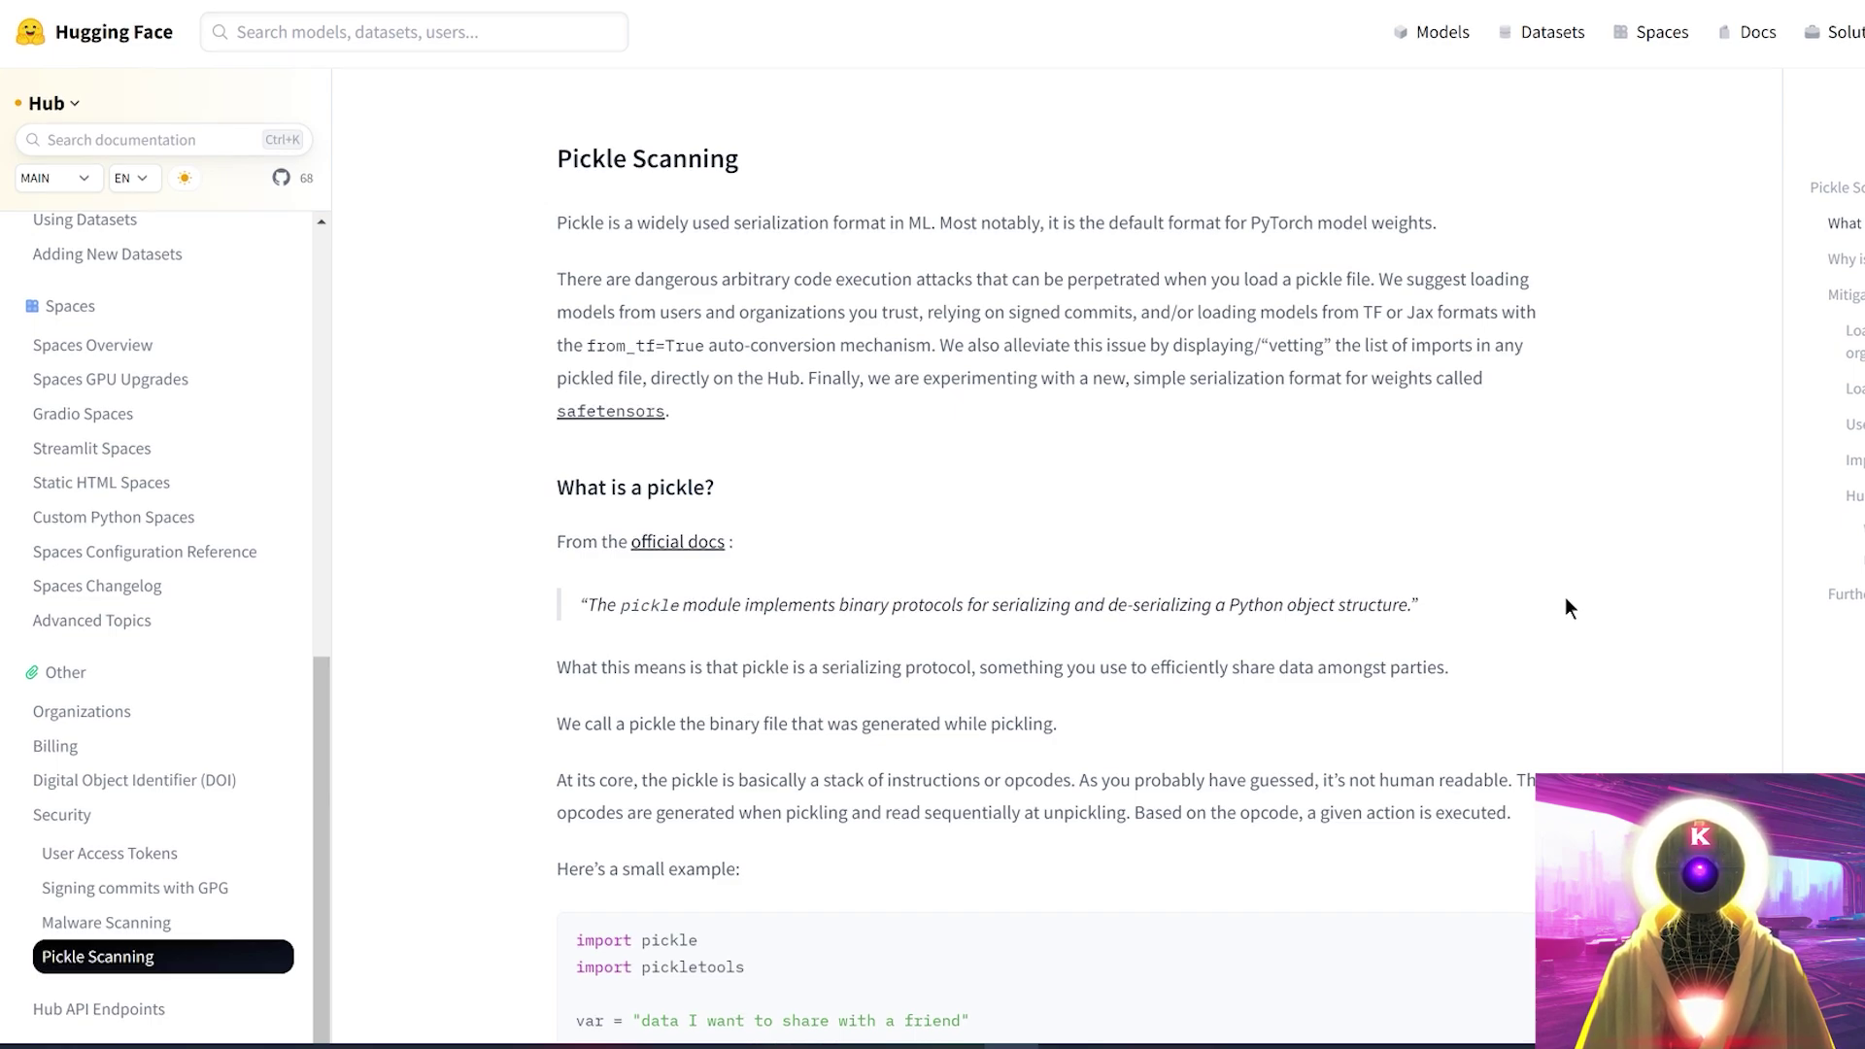
- Scroll the Pickle Scanning page down to Mitigation Strategies on trusted sources and safer formats
scroll(1566, 597, down, 3)
scroll(1567, 599, down, 5)
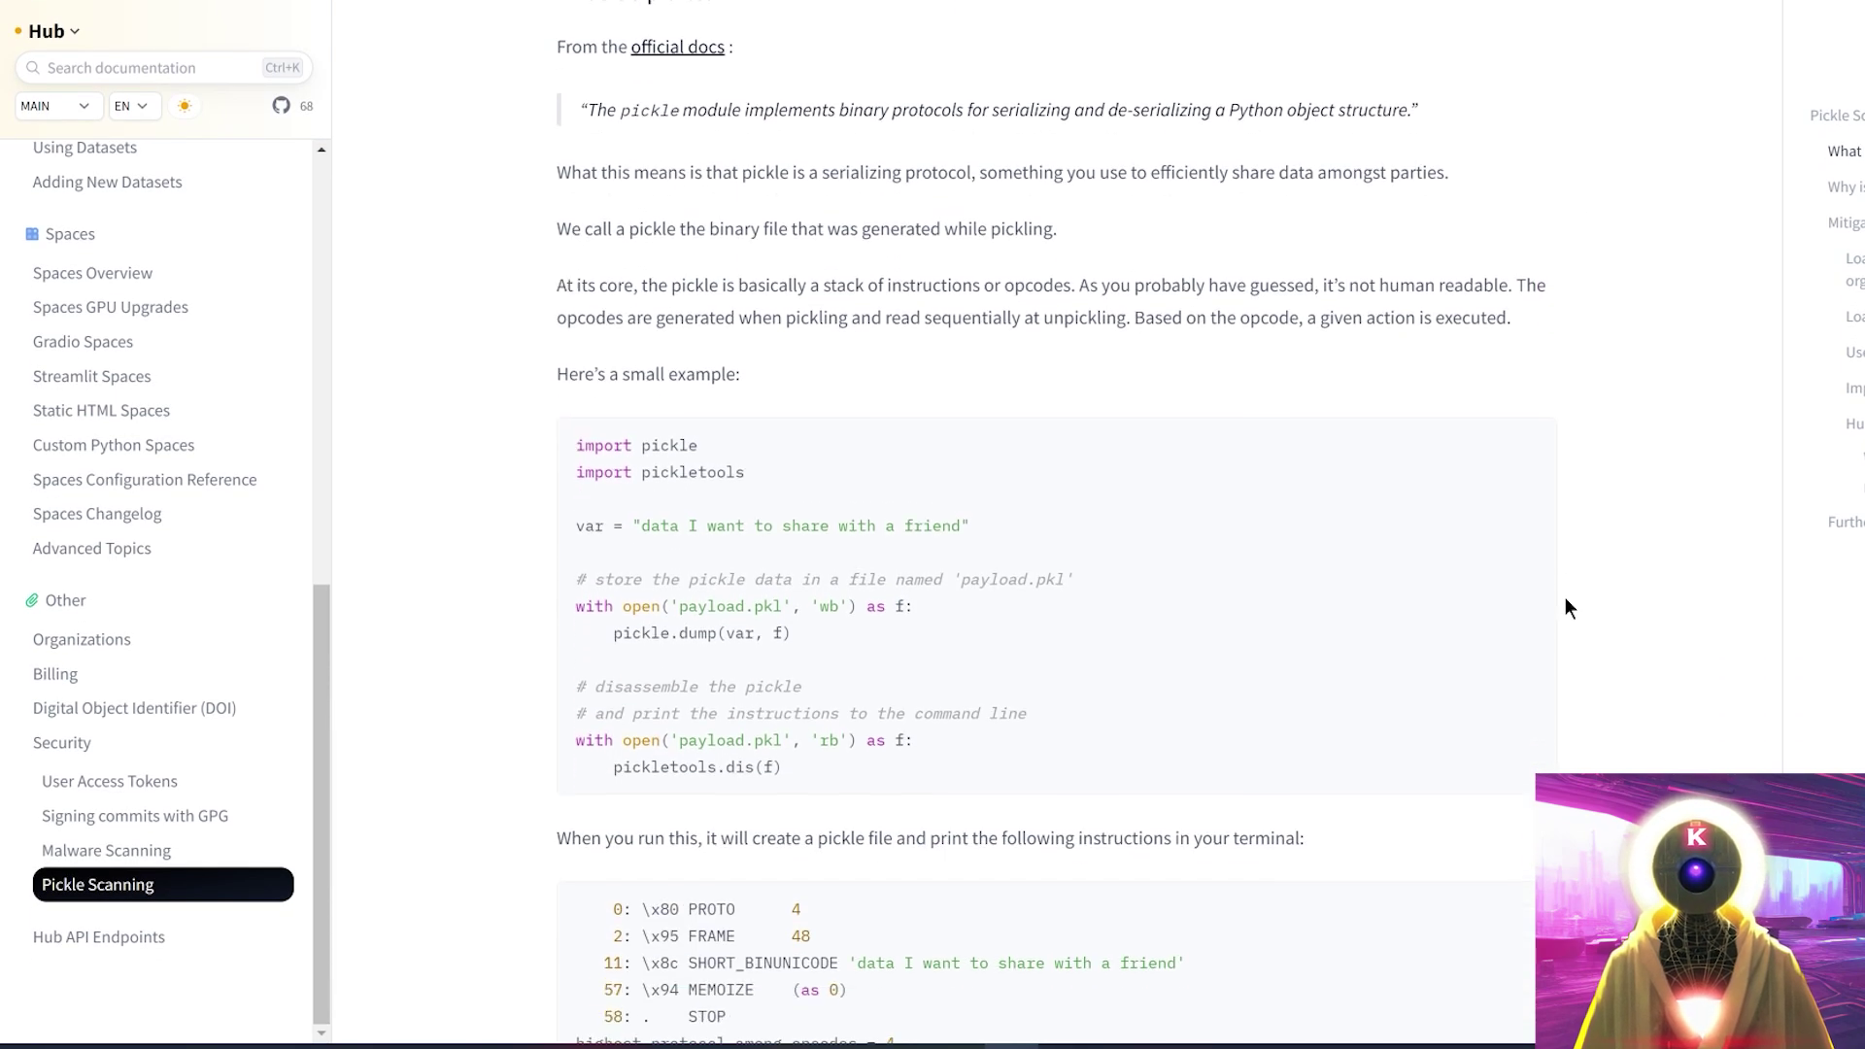
scroll(1566, 600, down, 3)
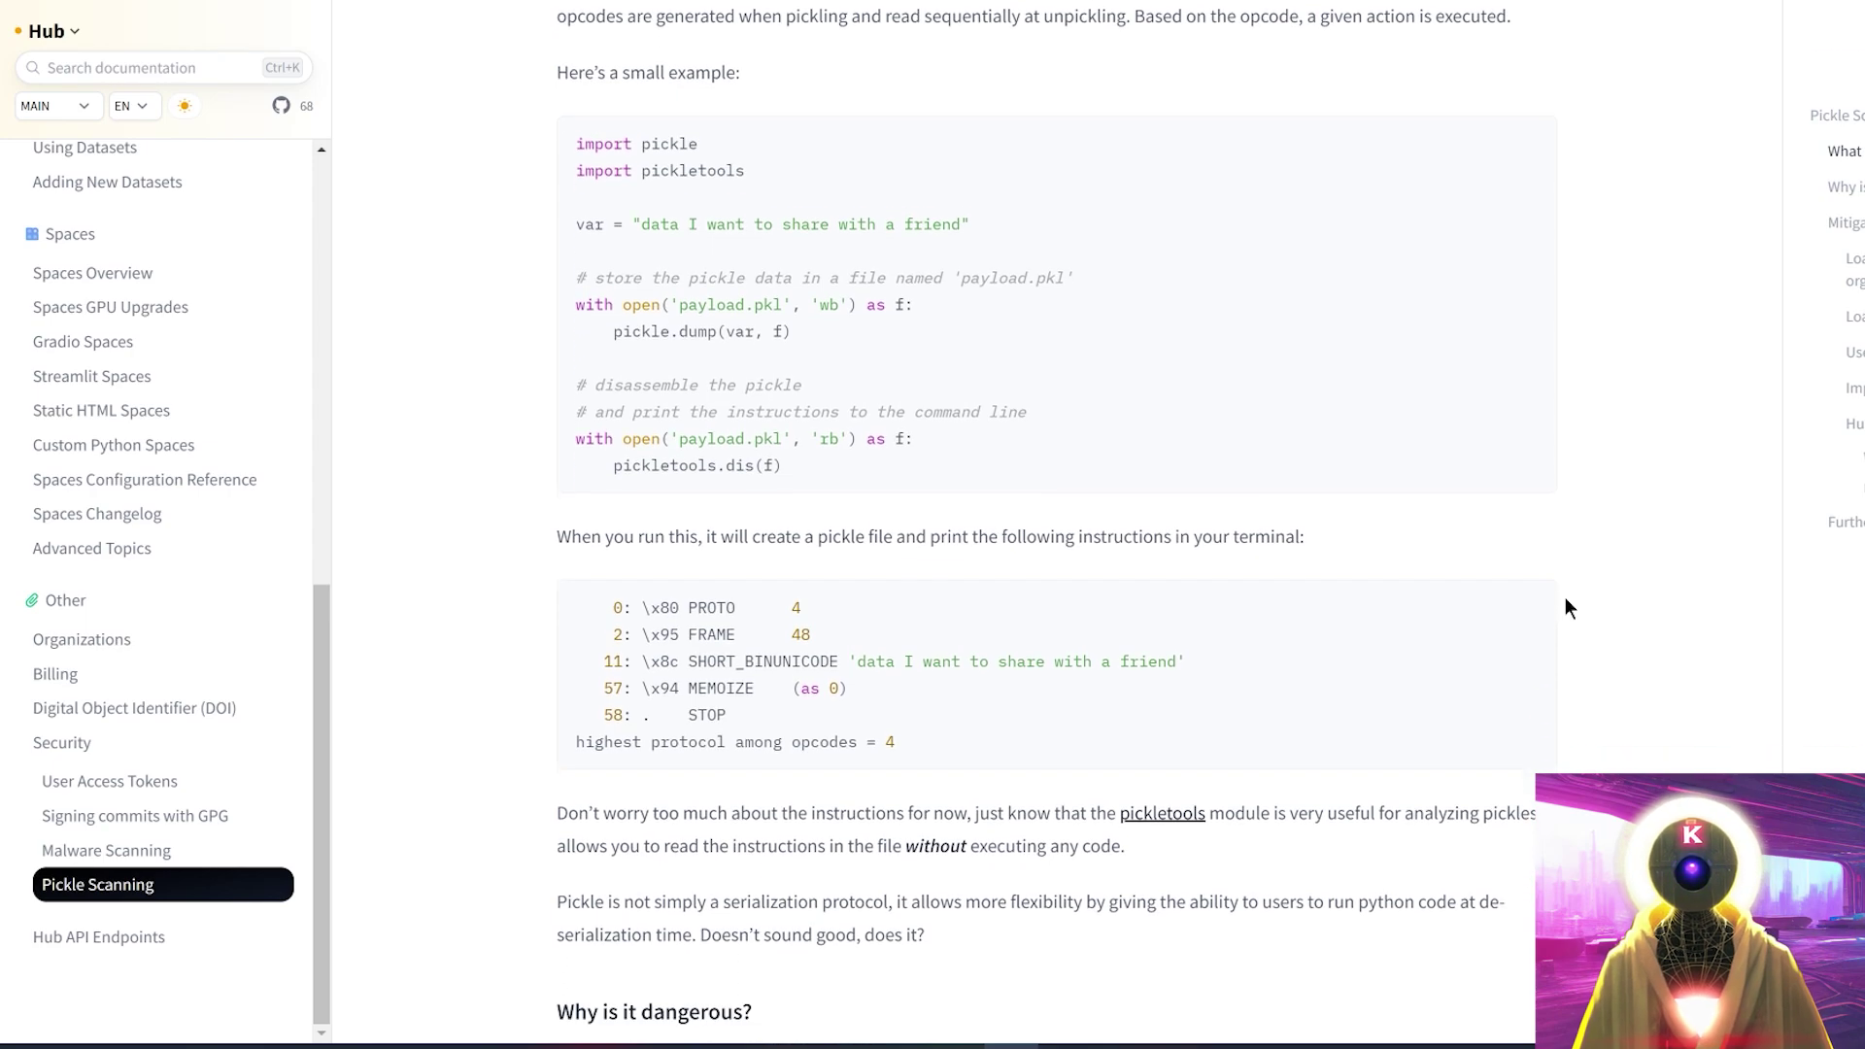
scroll(1565, 608, down, 2)
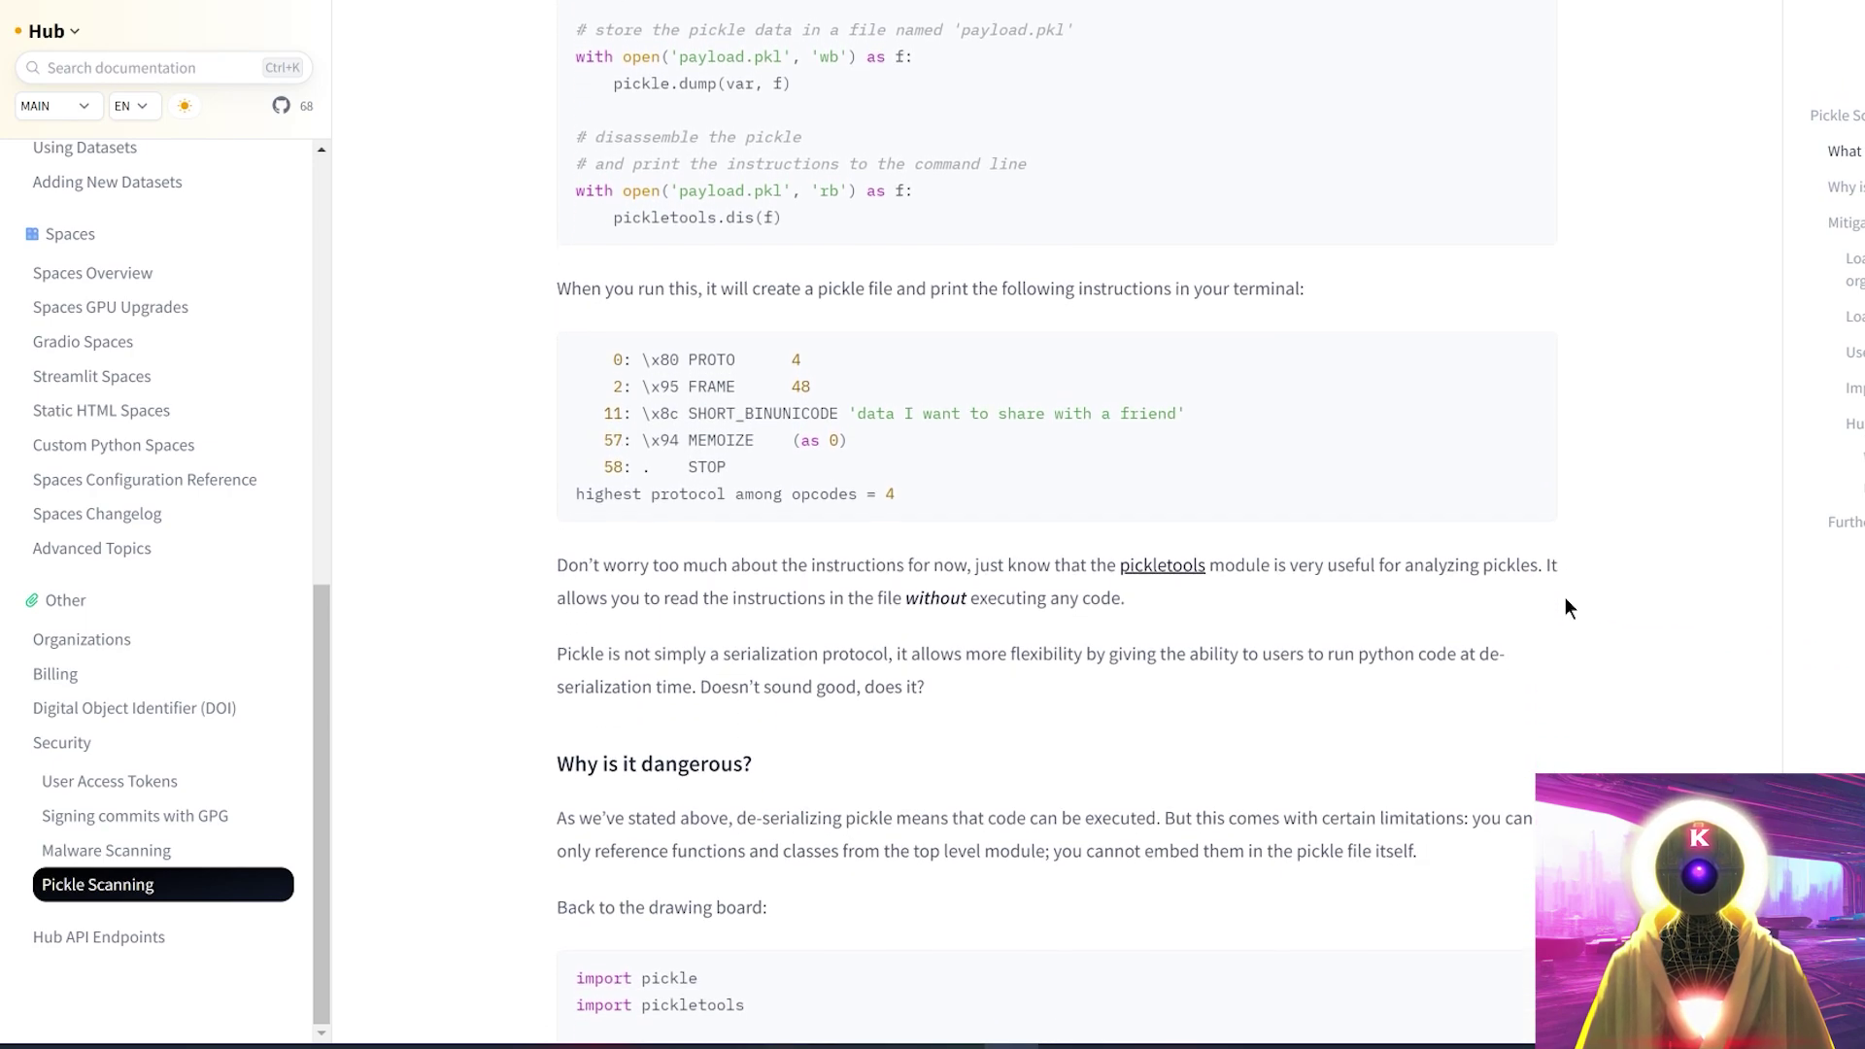
scroll(1565, 608, down, 3)
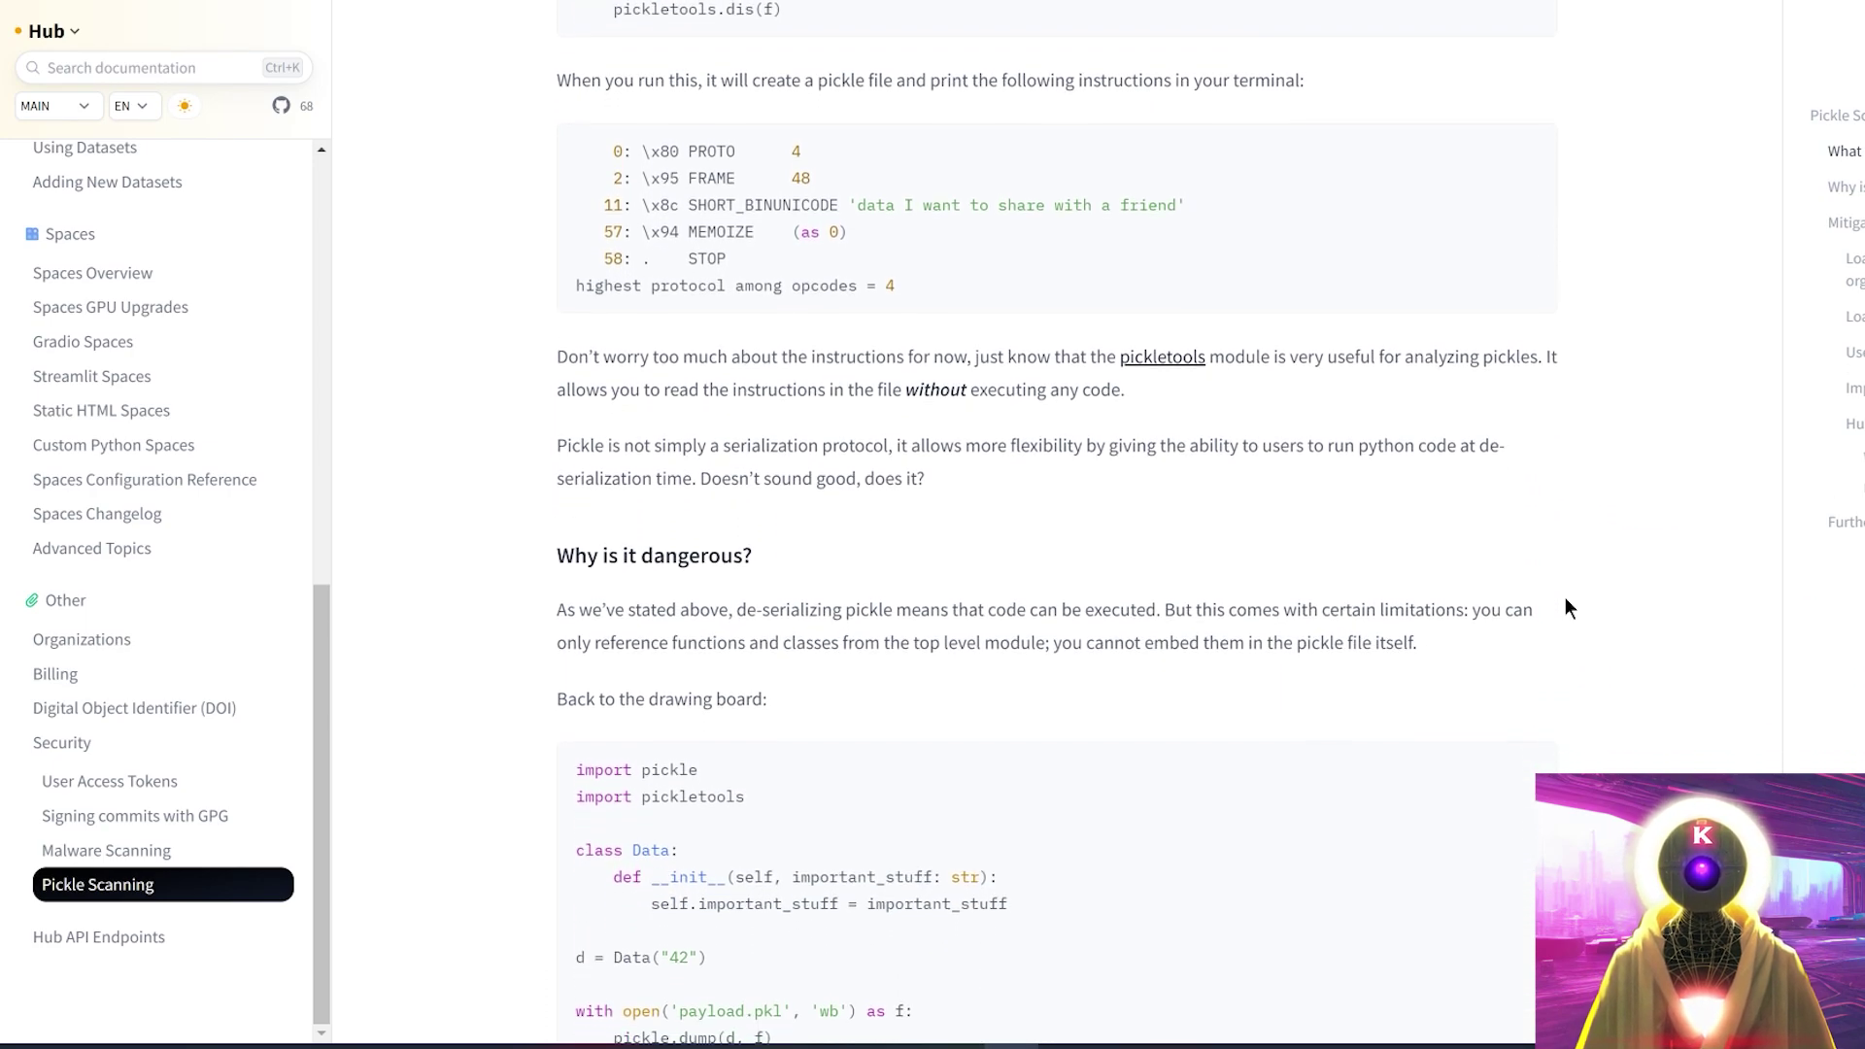
scroll(1565, 608, down, 6)
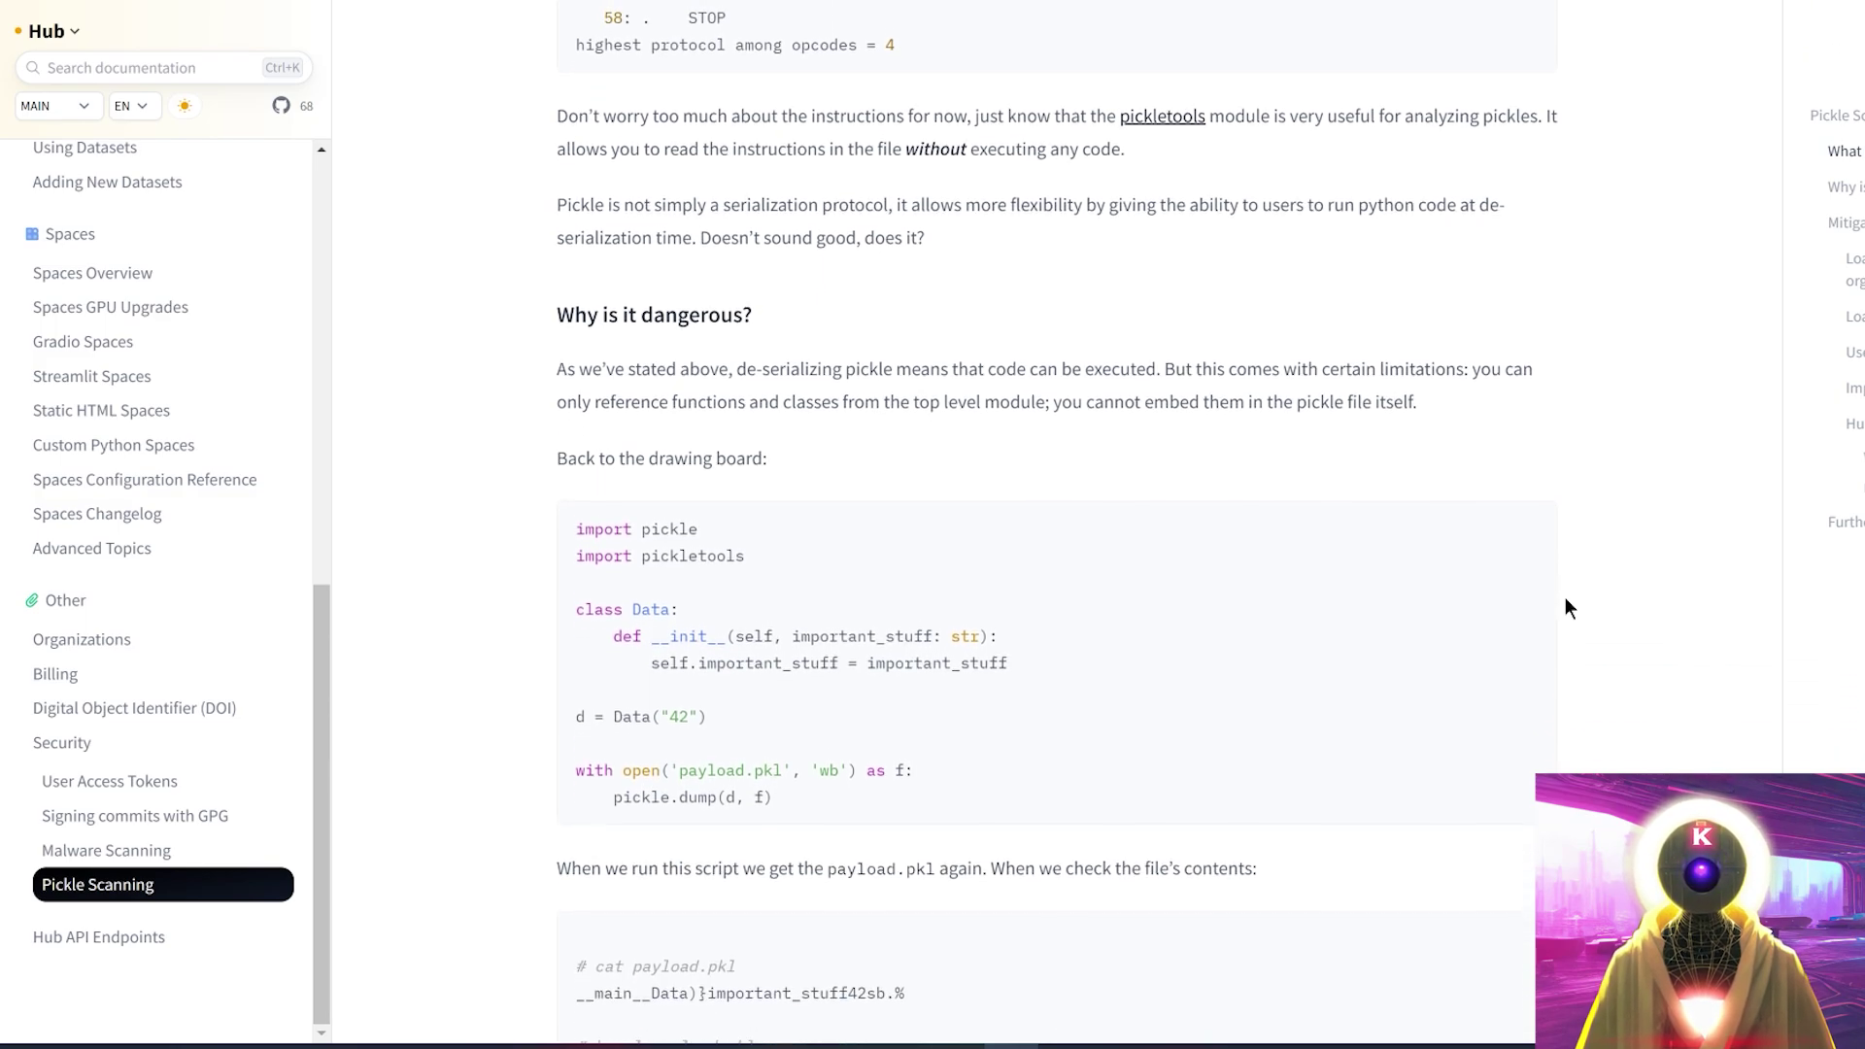
scroll(1565, 608, down, 3)
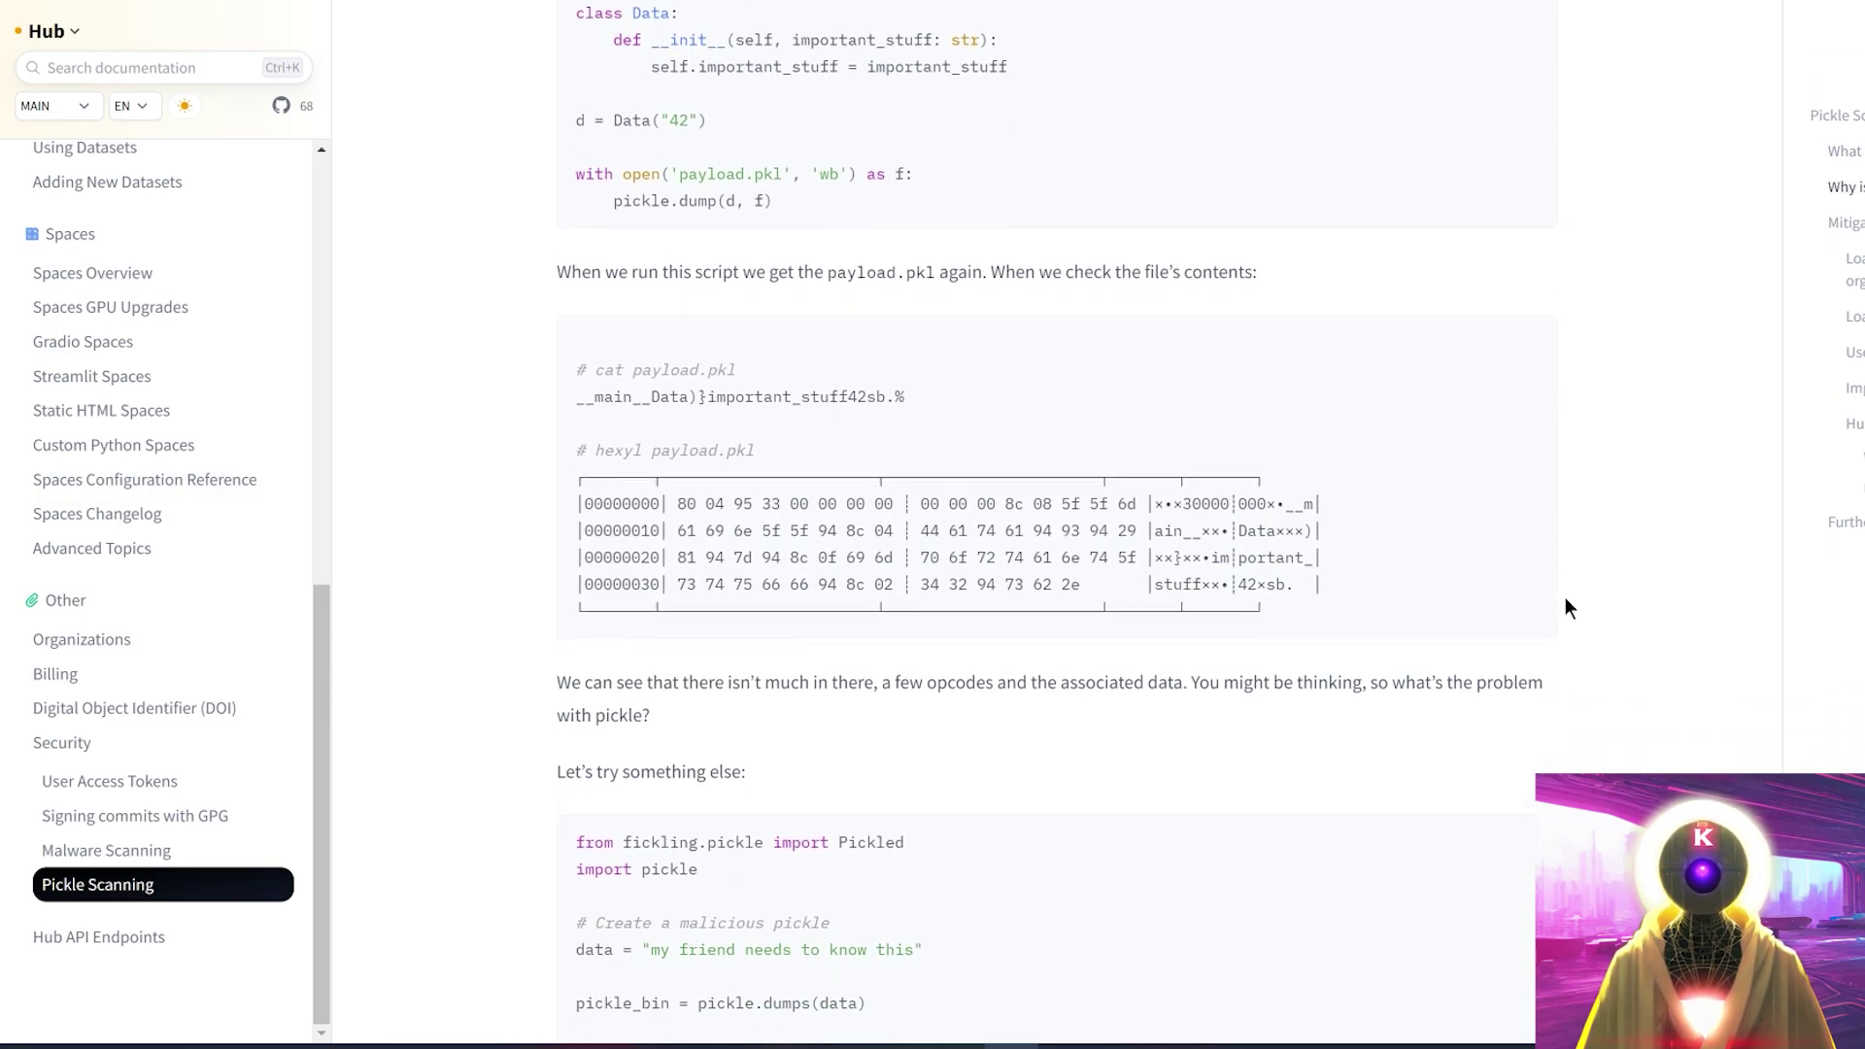
scroll(1565, 609, down, 4)
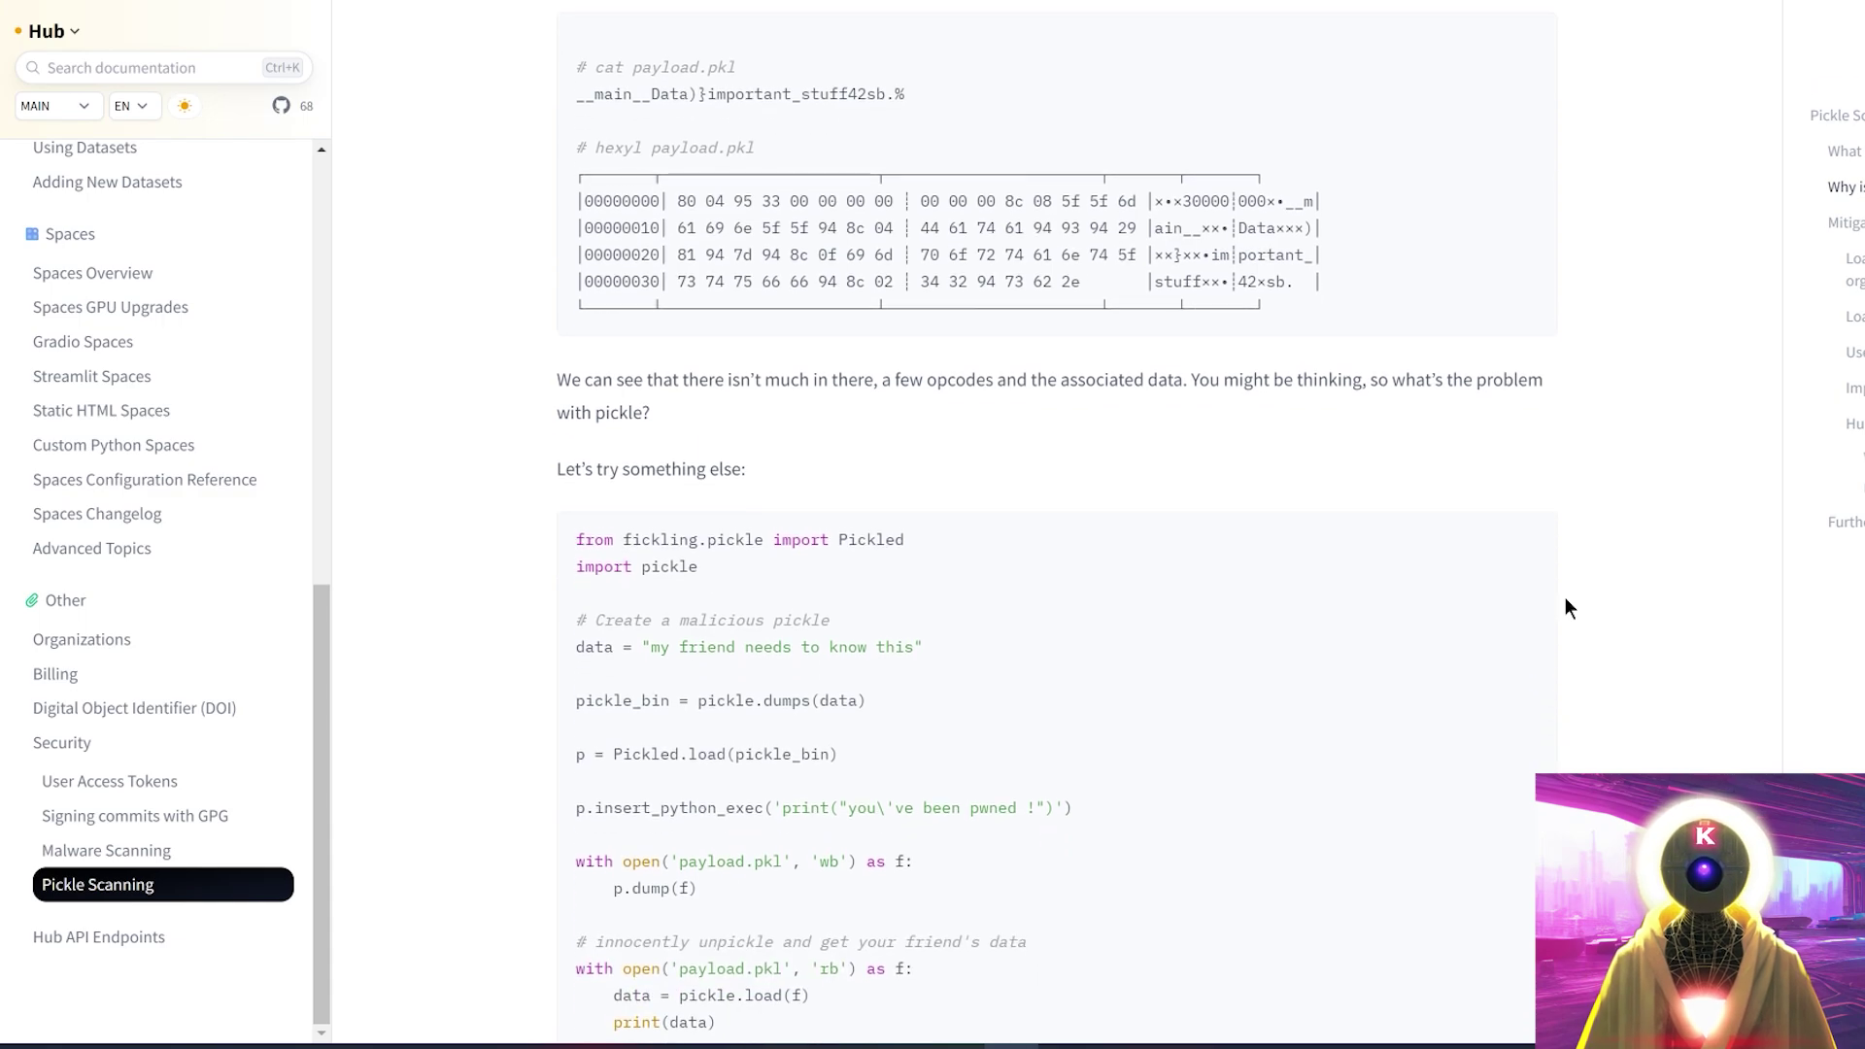
scroll(1565, 608, down, 4)
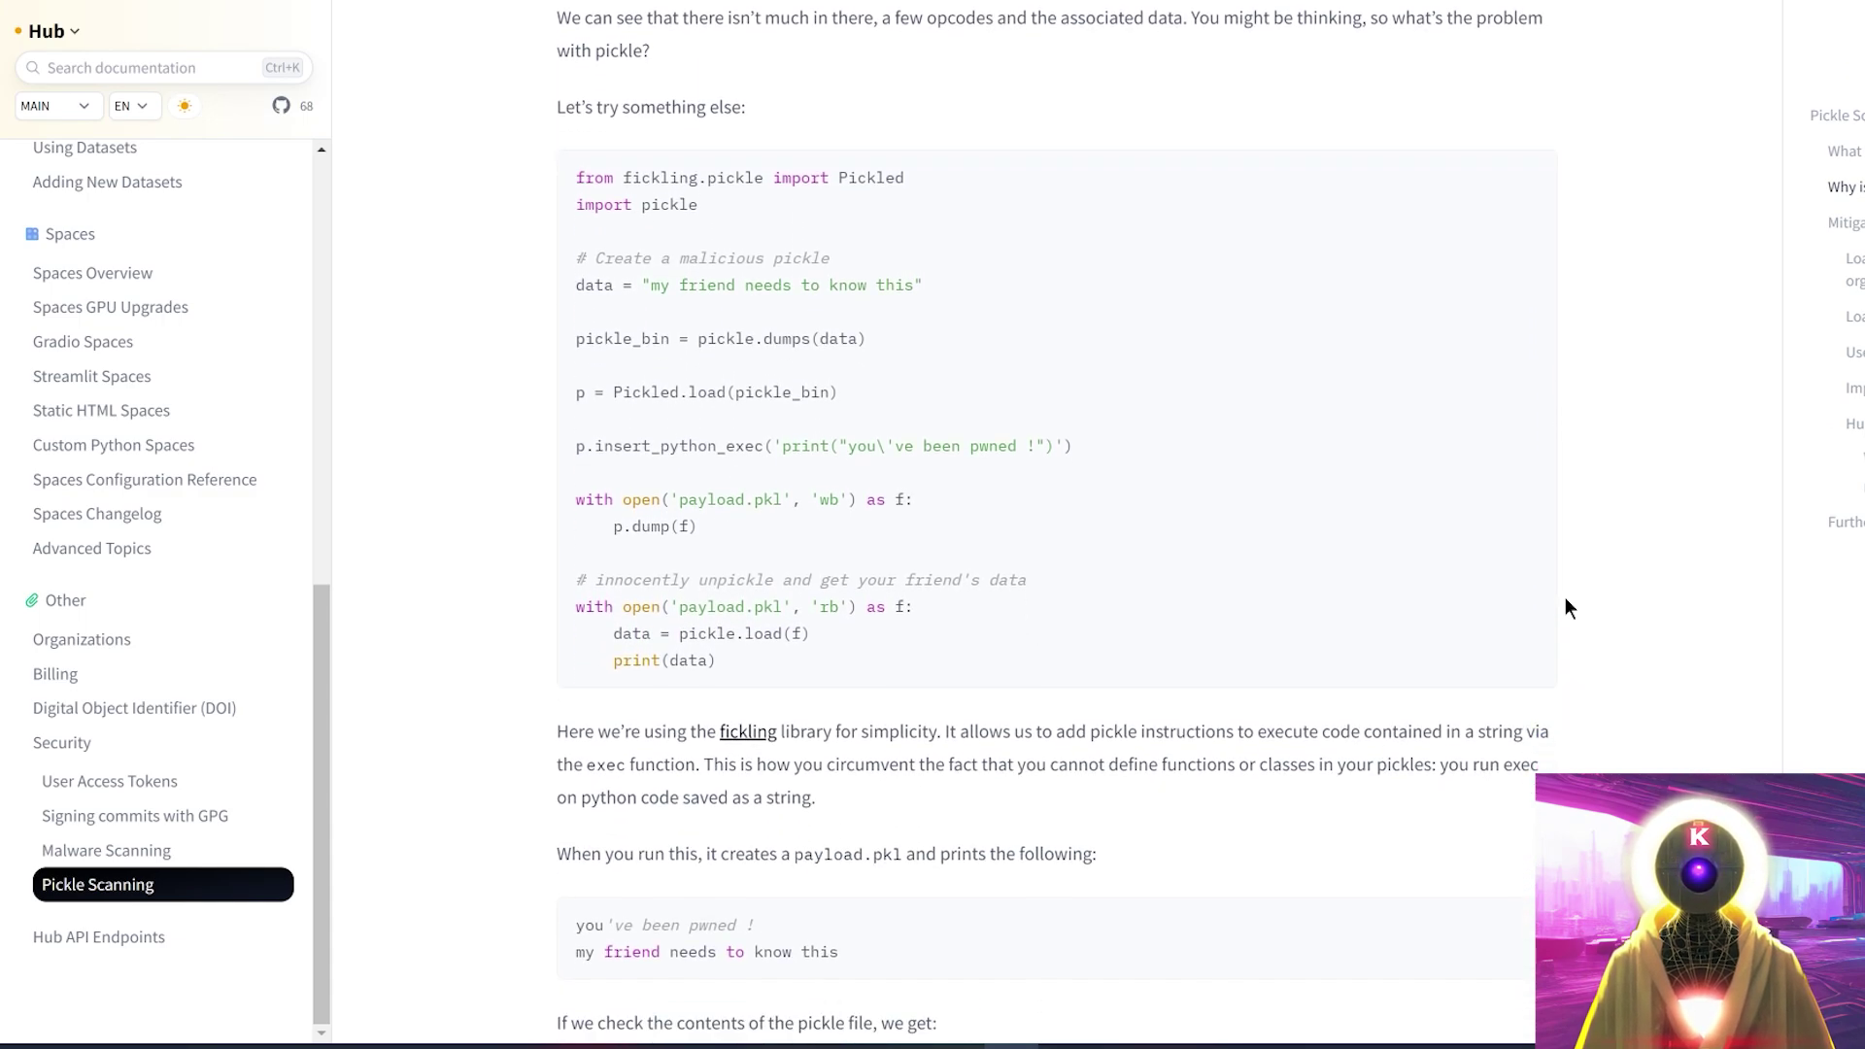
scroll(1565, 608, down, 4)
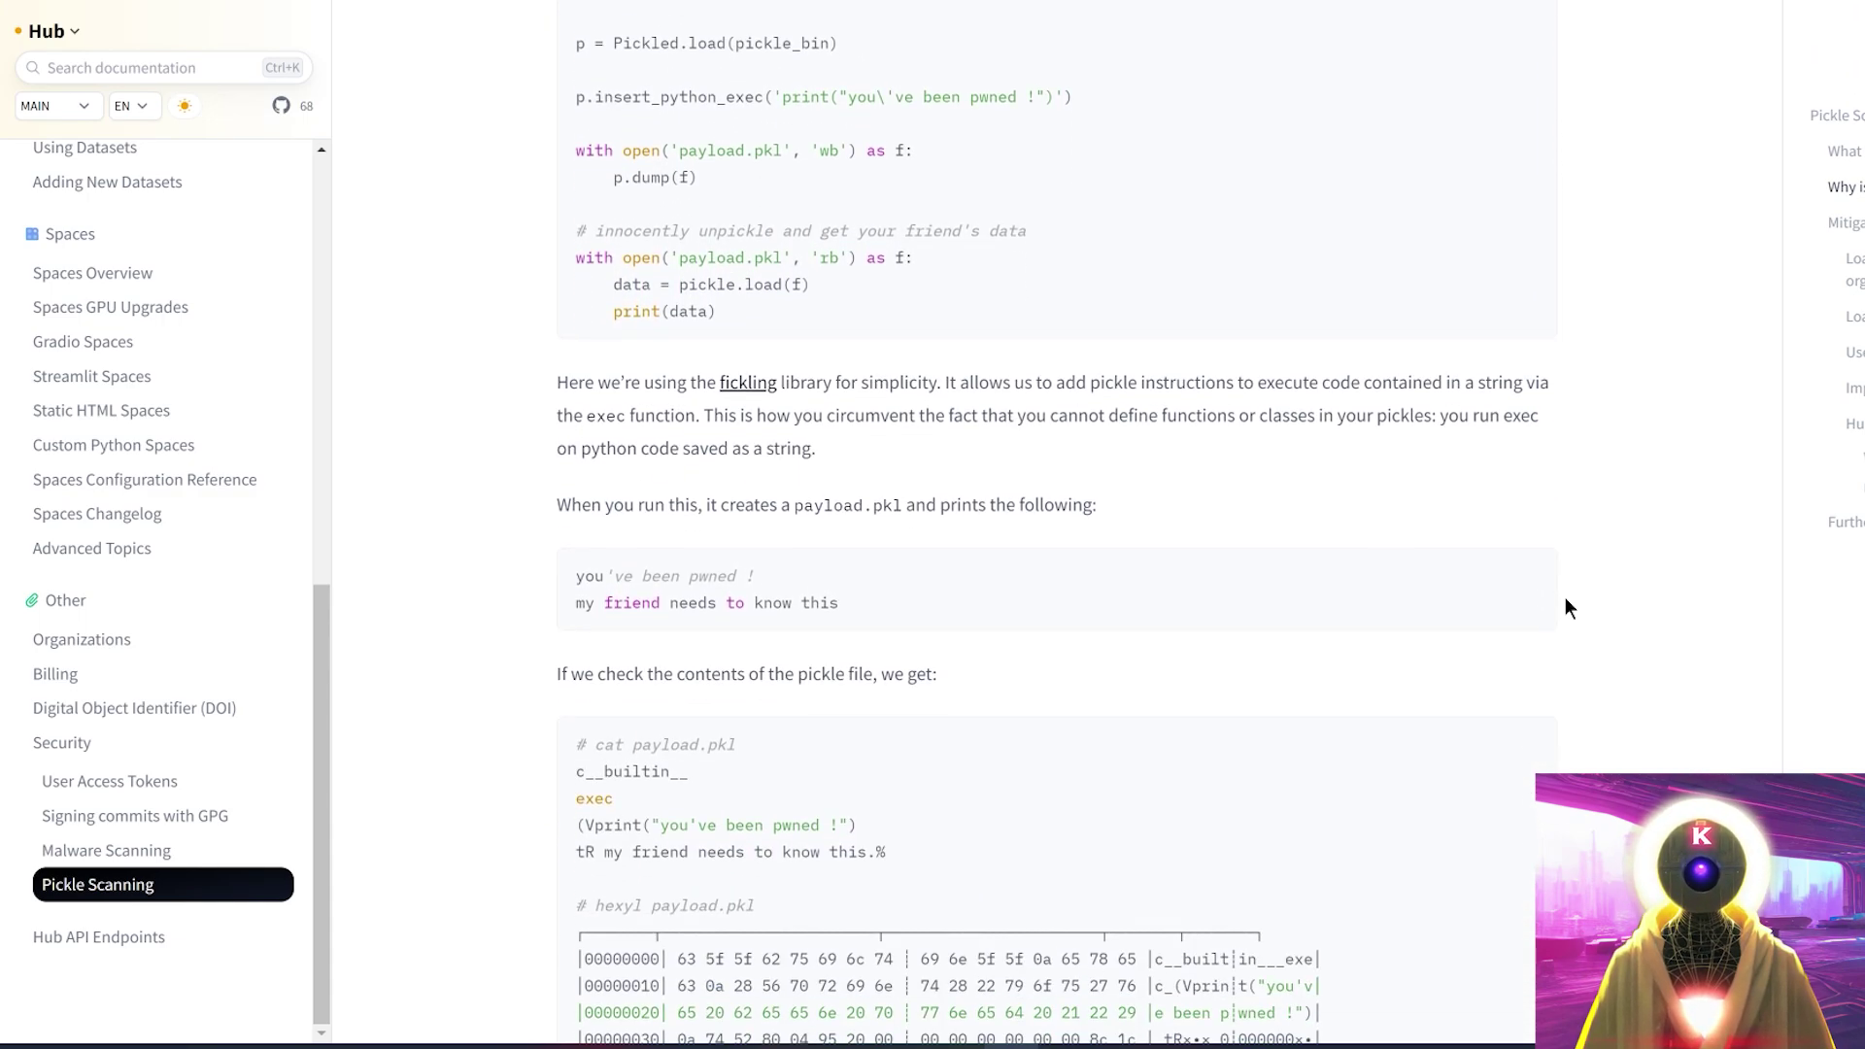
scroll(1565, 608, down, 4)
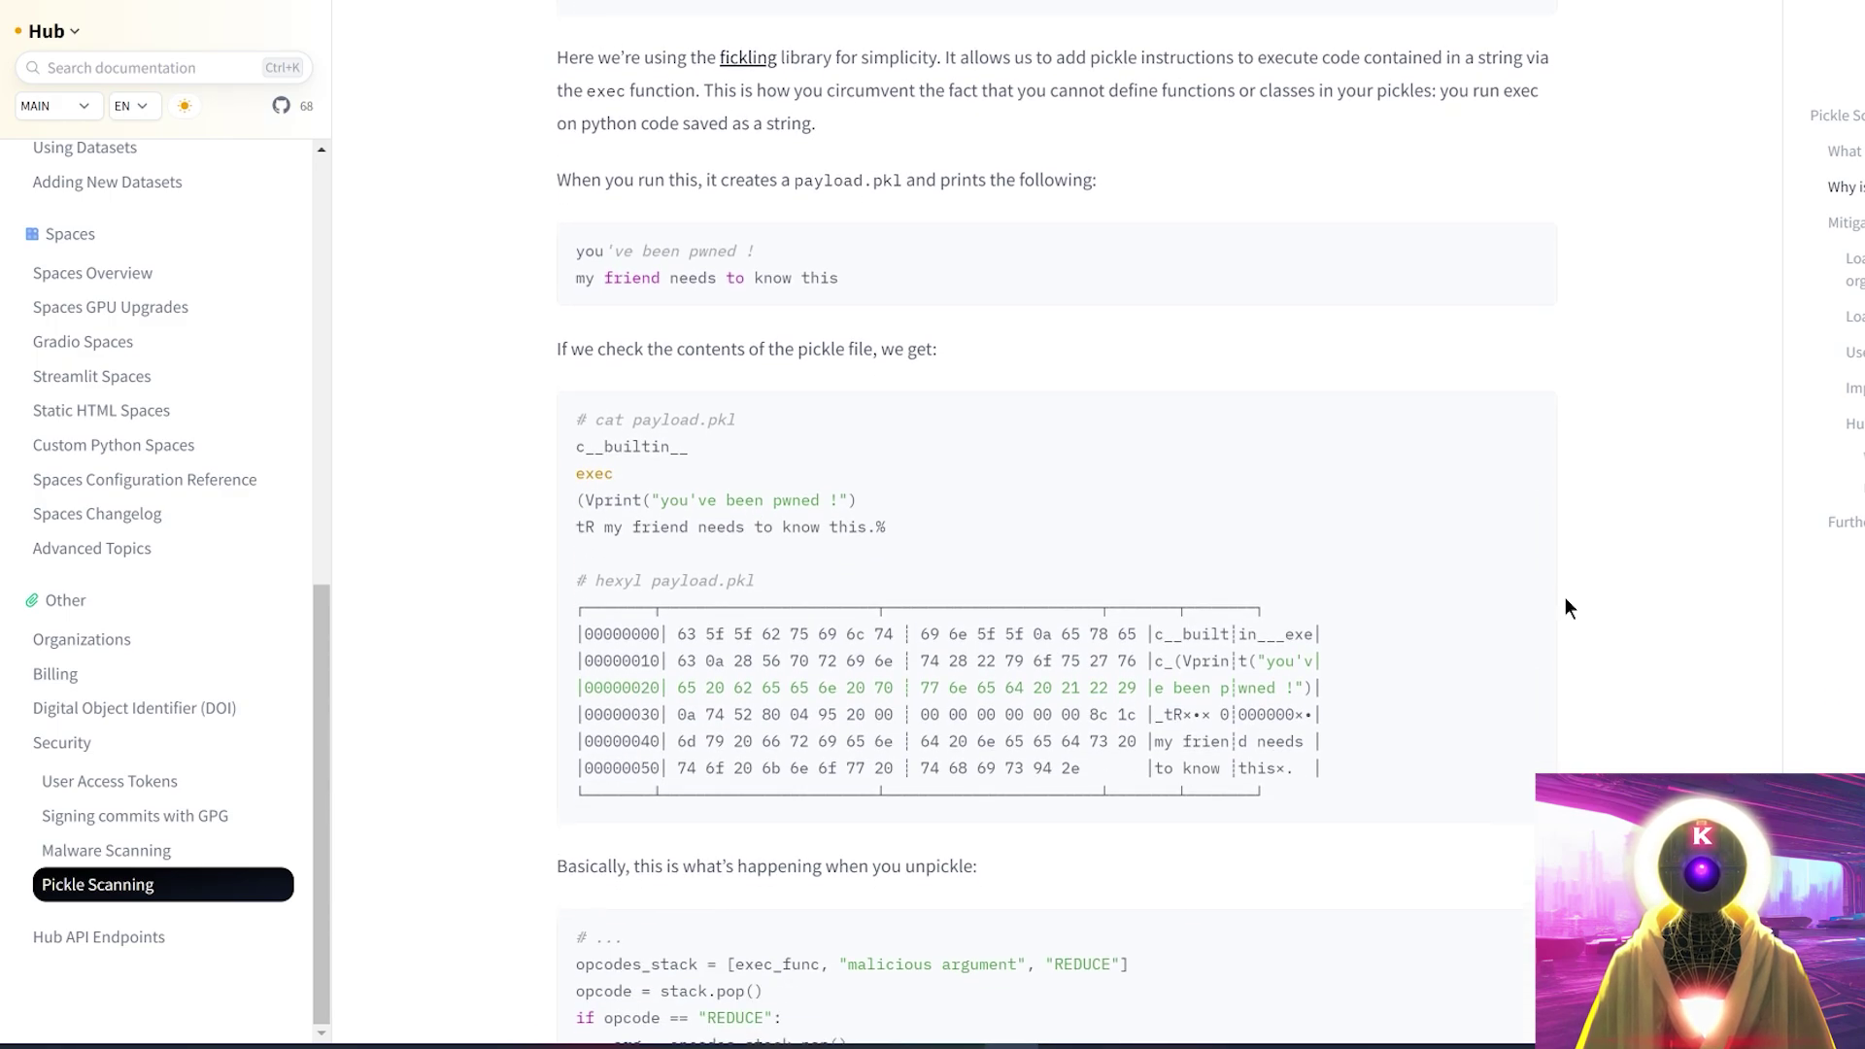
scroll(1566, 600, down, 4)
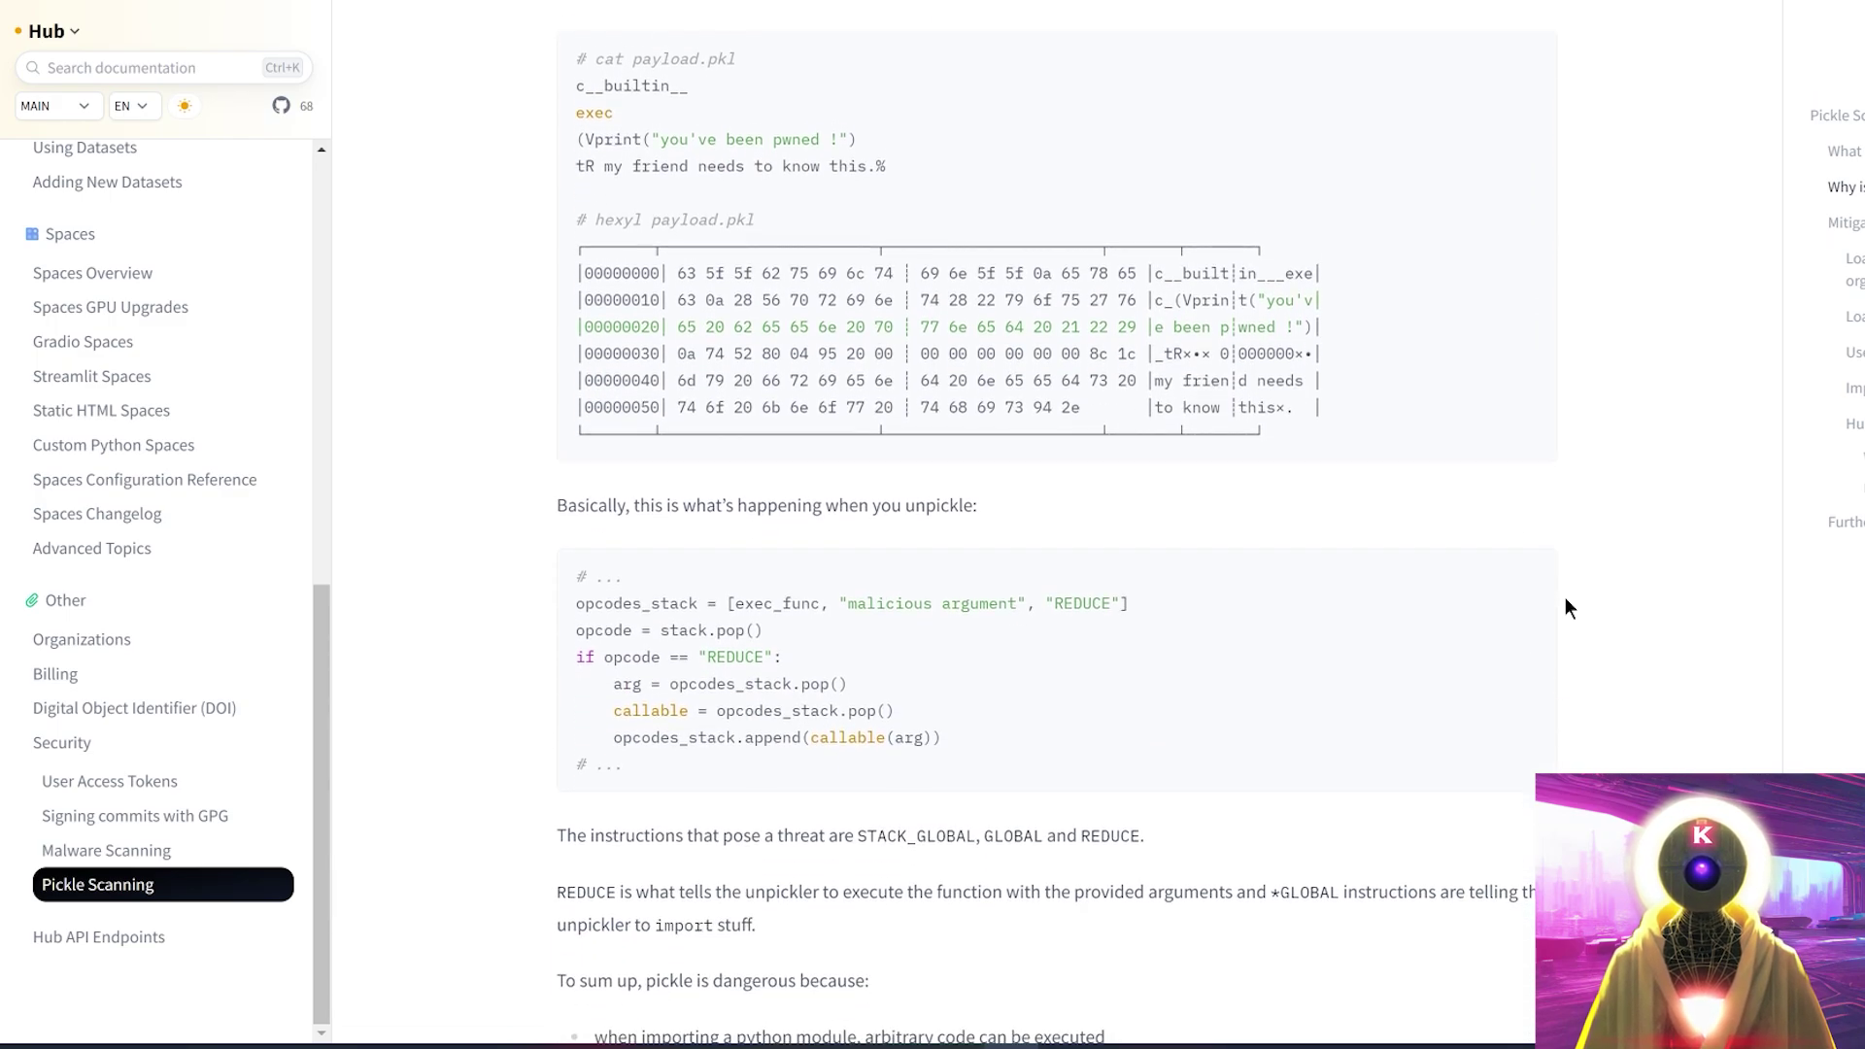
scroll(1565, 608, down, 4)
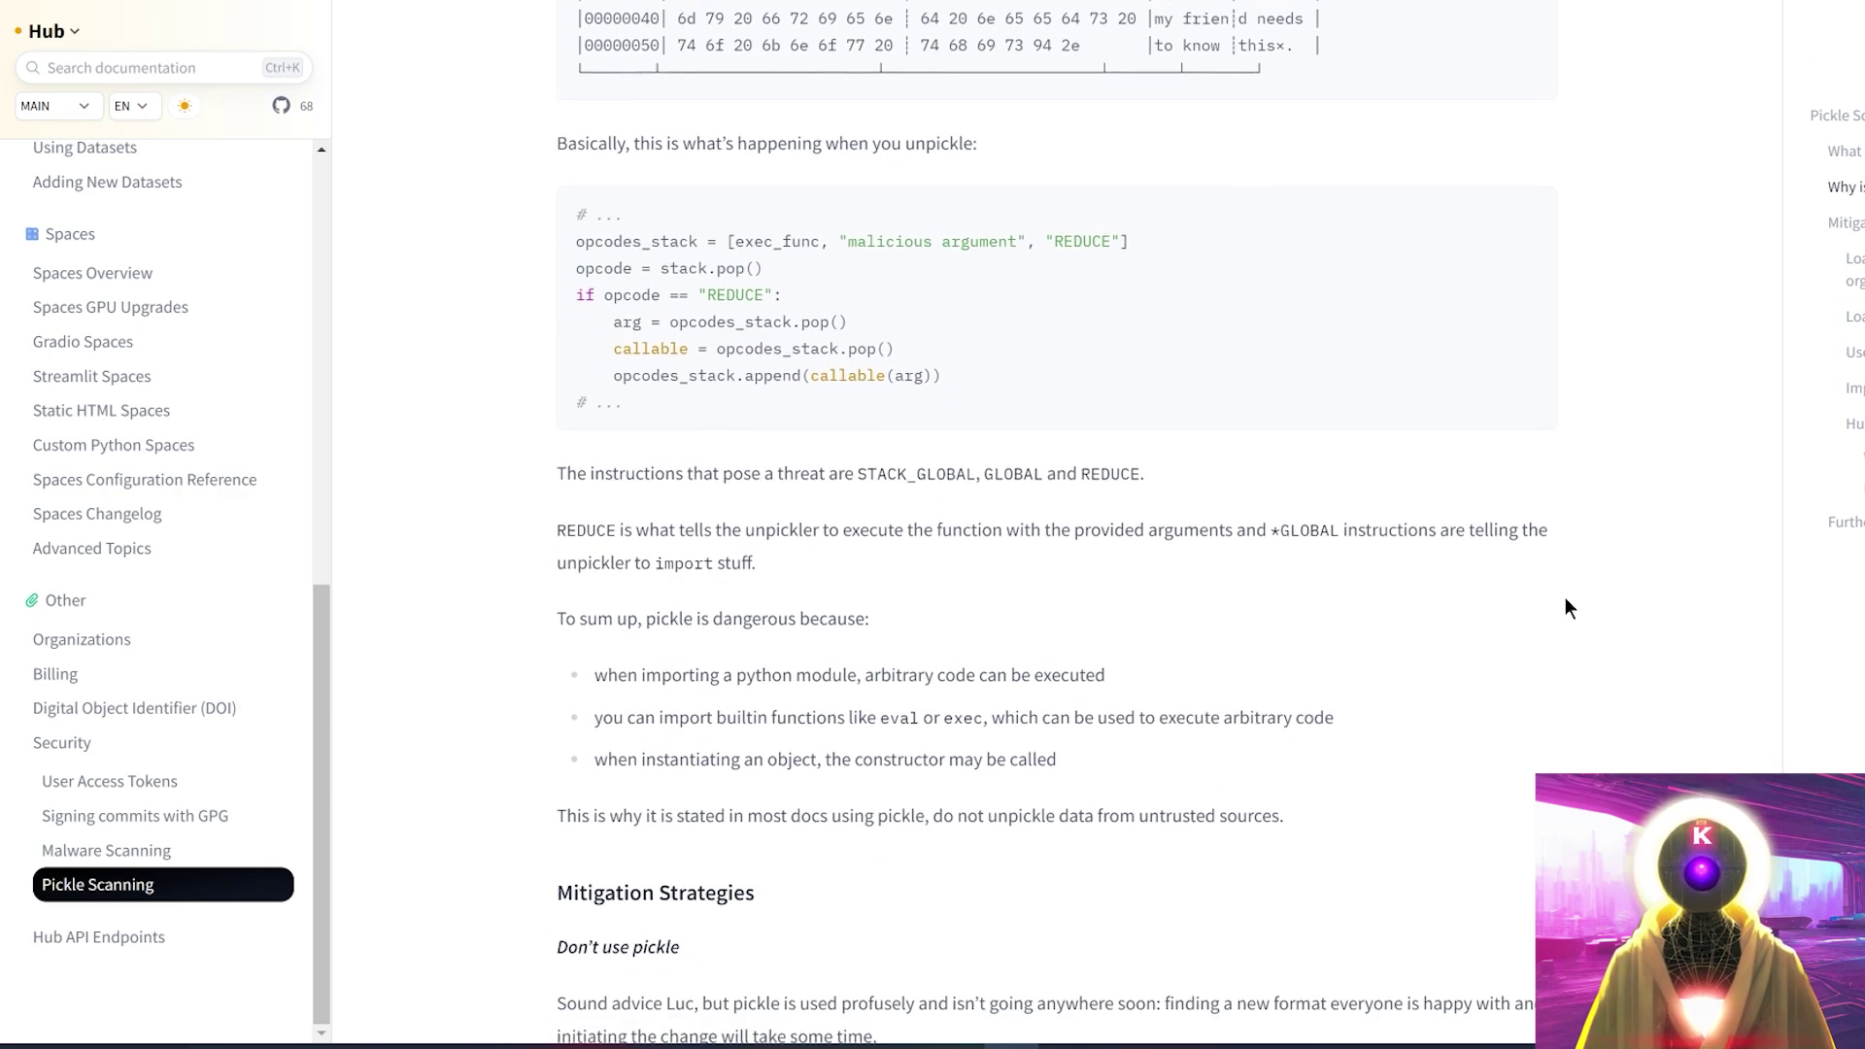
scroll(1565, 608, down, 4)
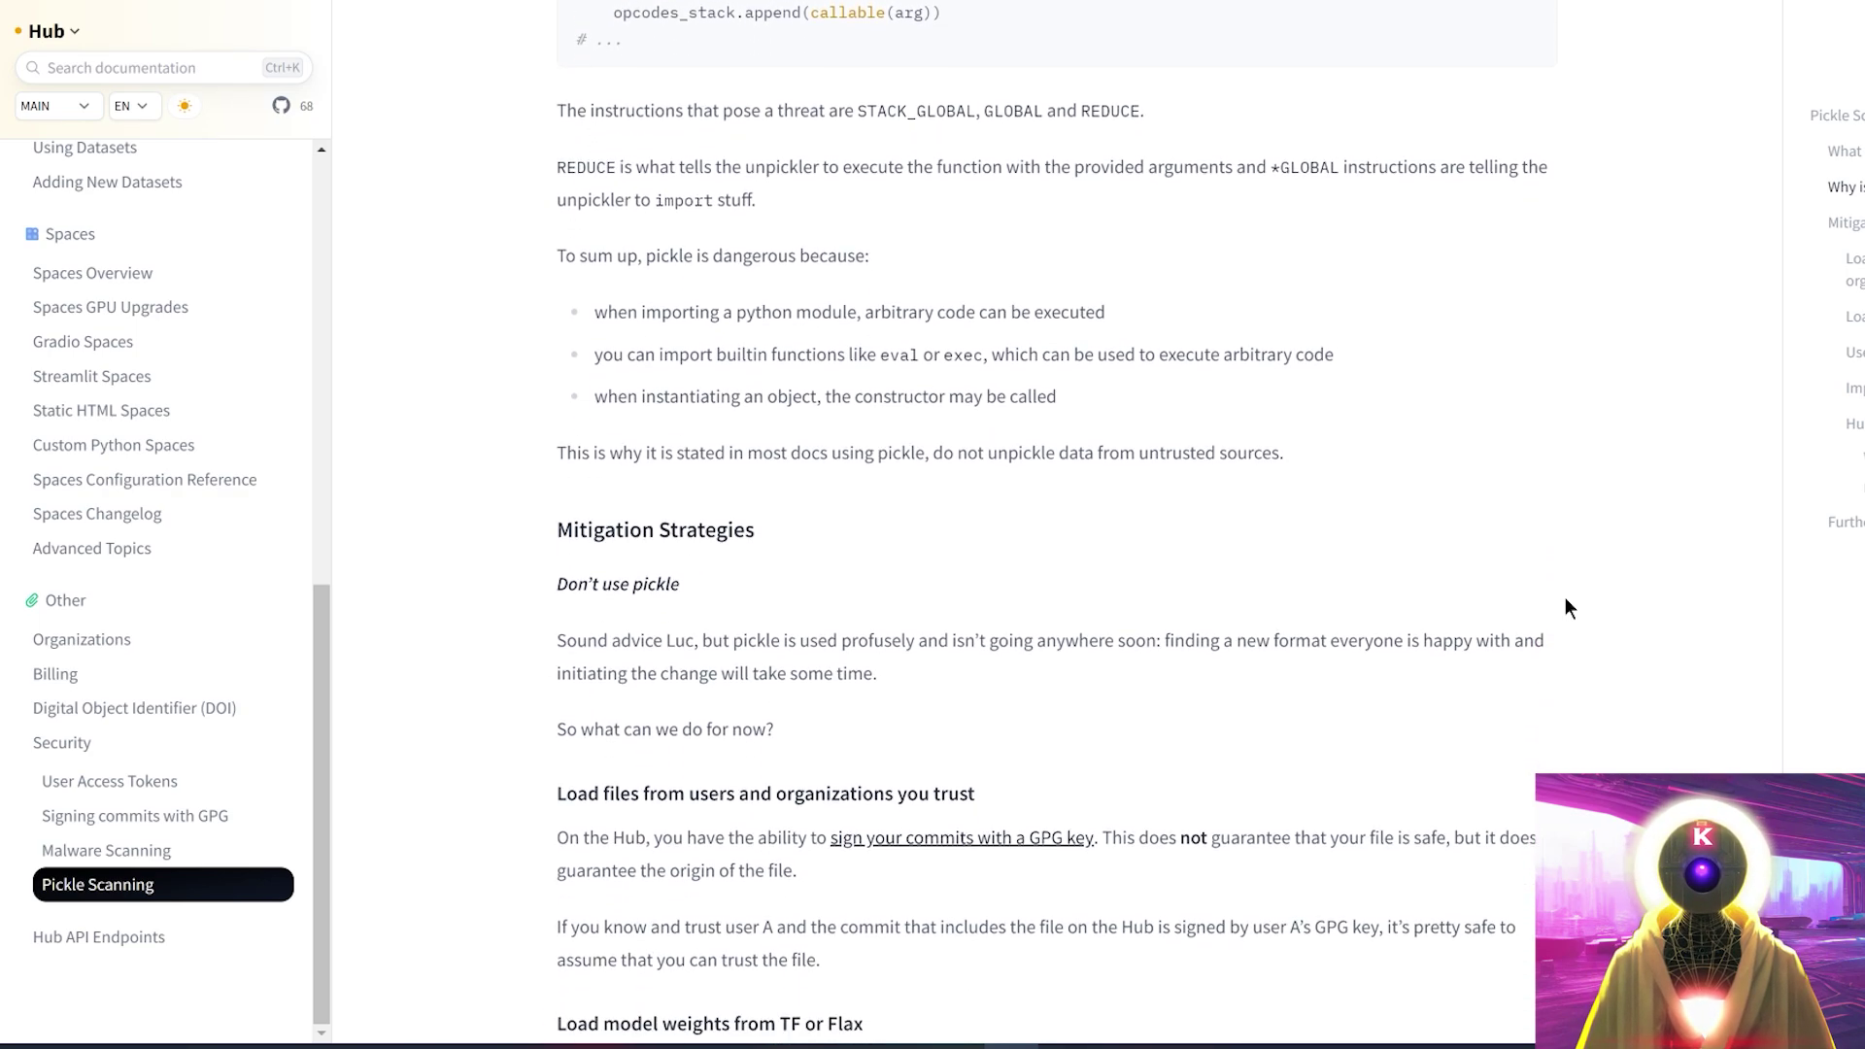
scroll(1565, 599, down, 3)
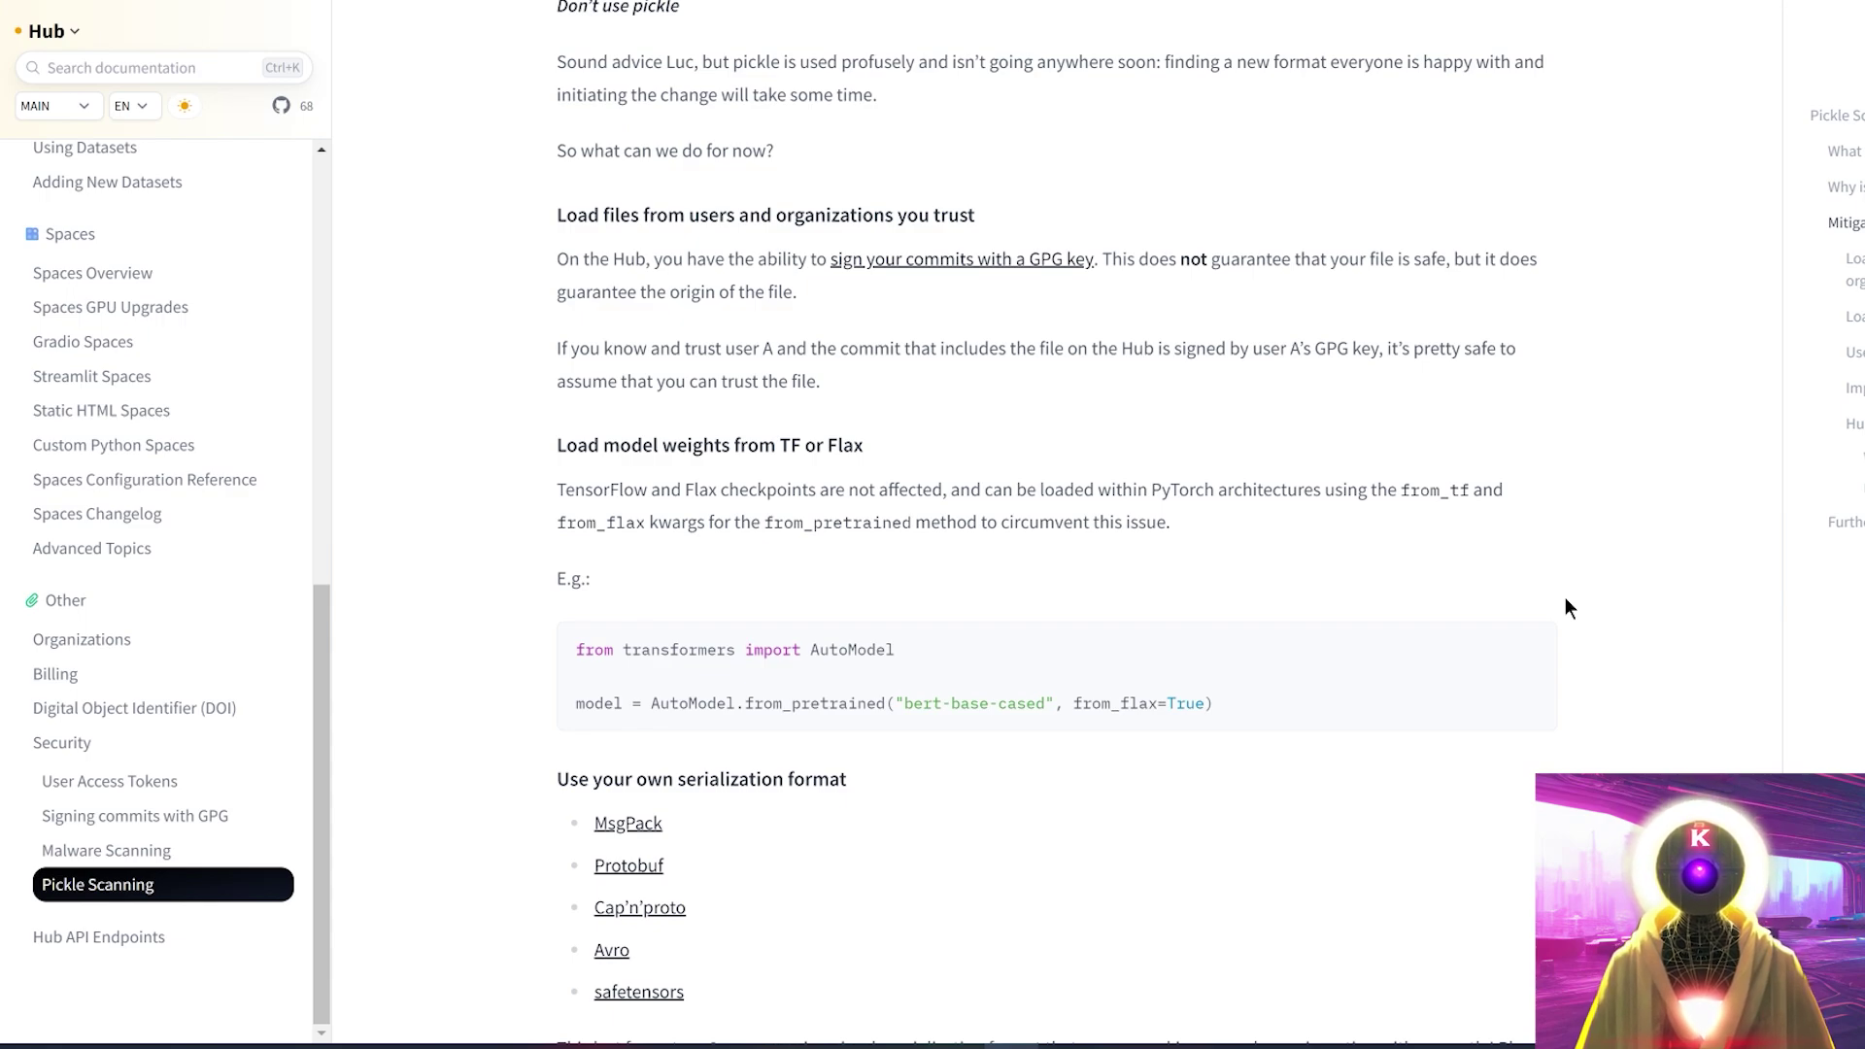
- Scroll down to the Hub's Security Scanner section
scroll(1565, 599, down, 2)
scroll(1566, 599, down, 4)
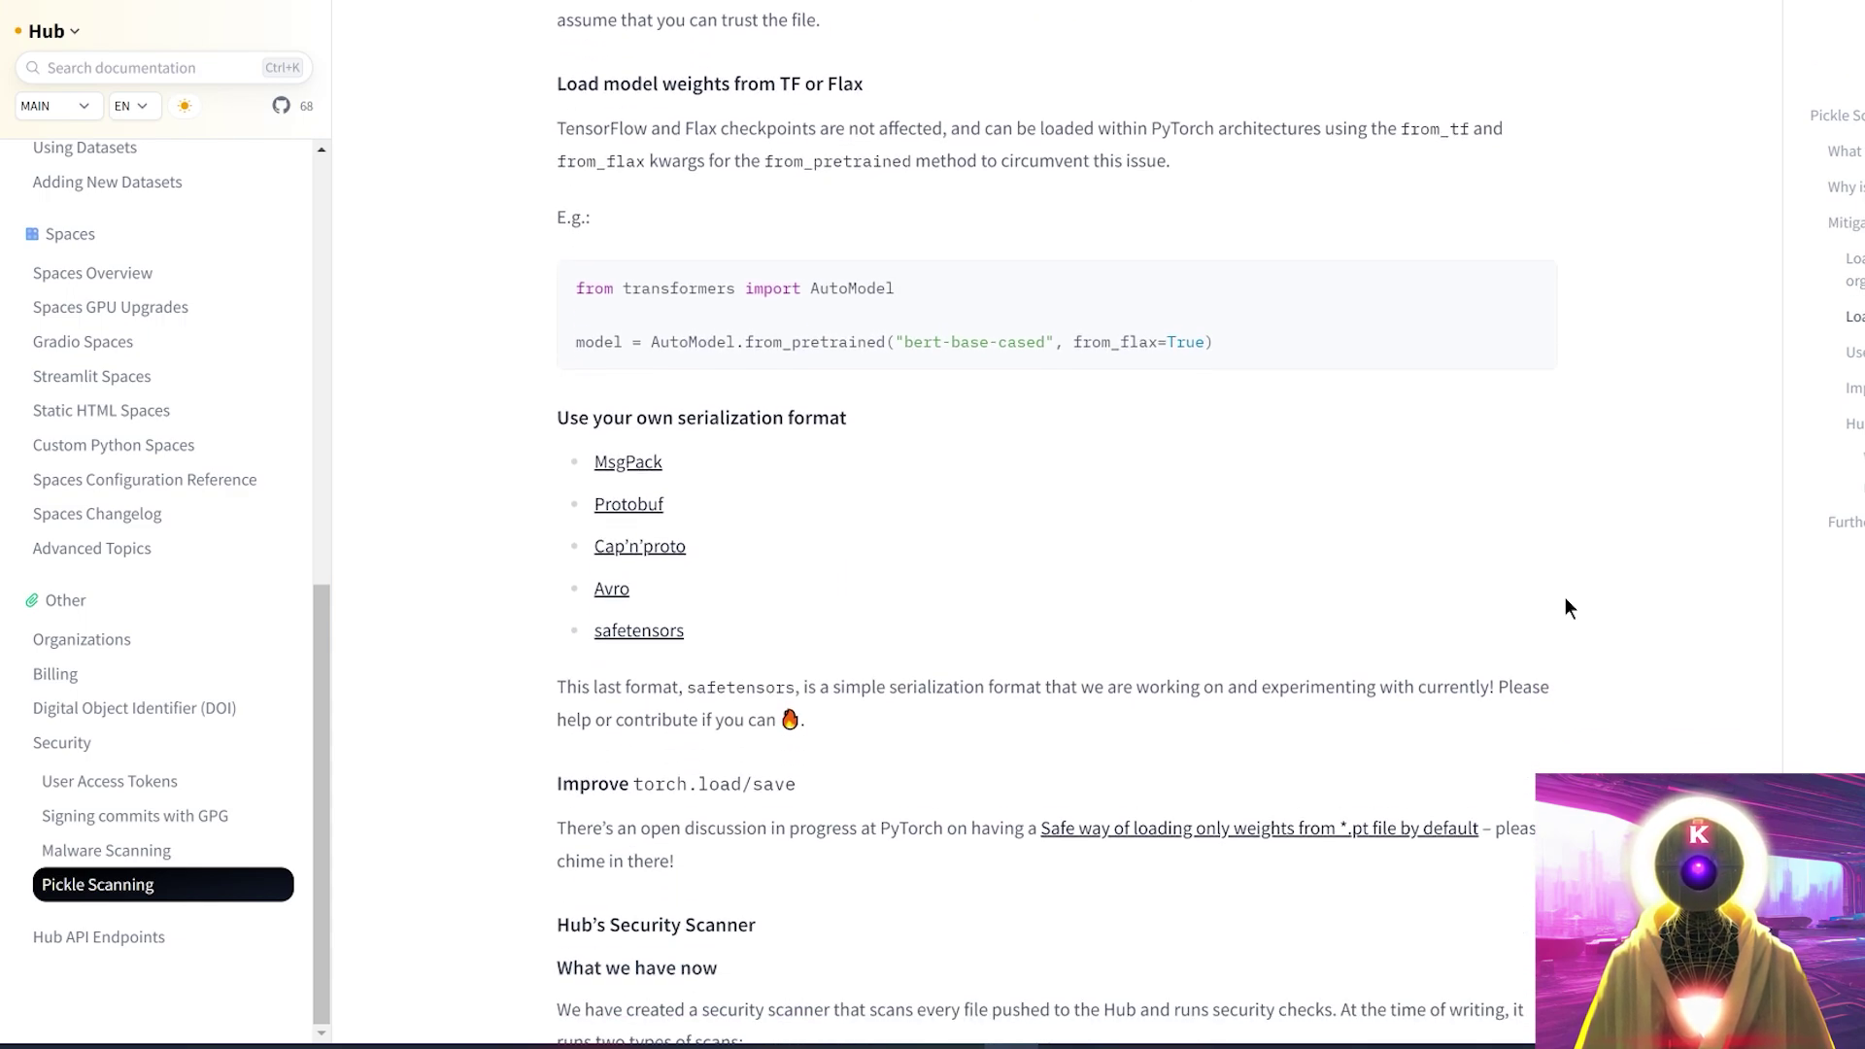
scroll(1565, 600, down, 3)
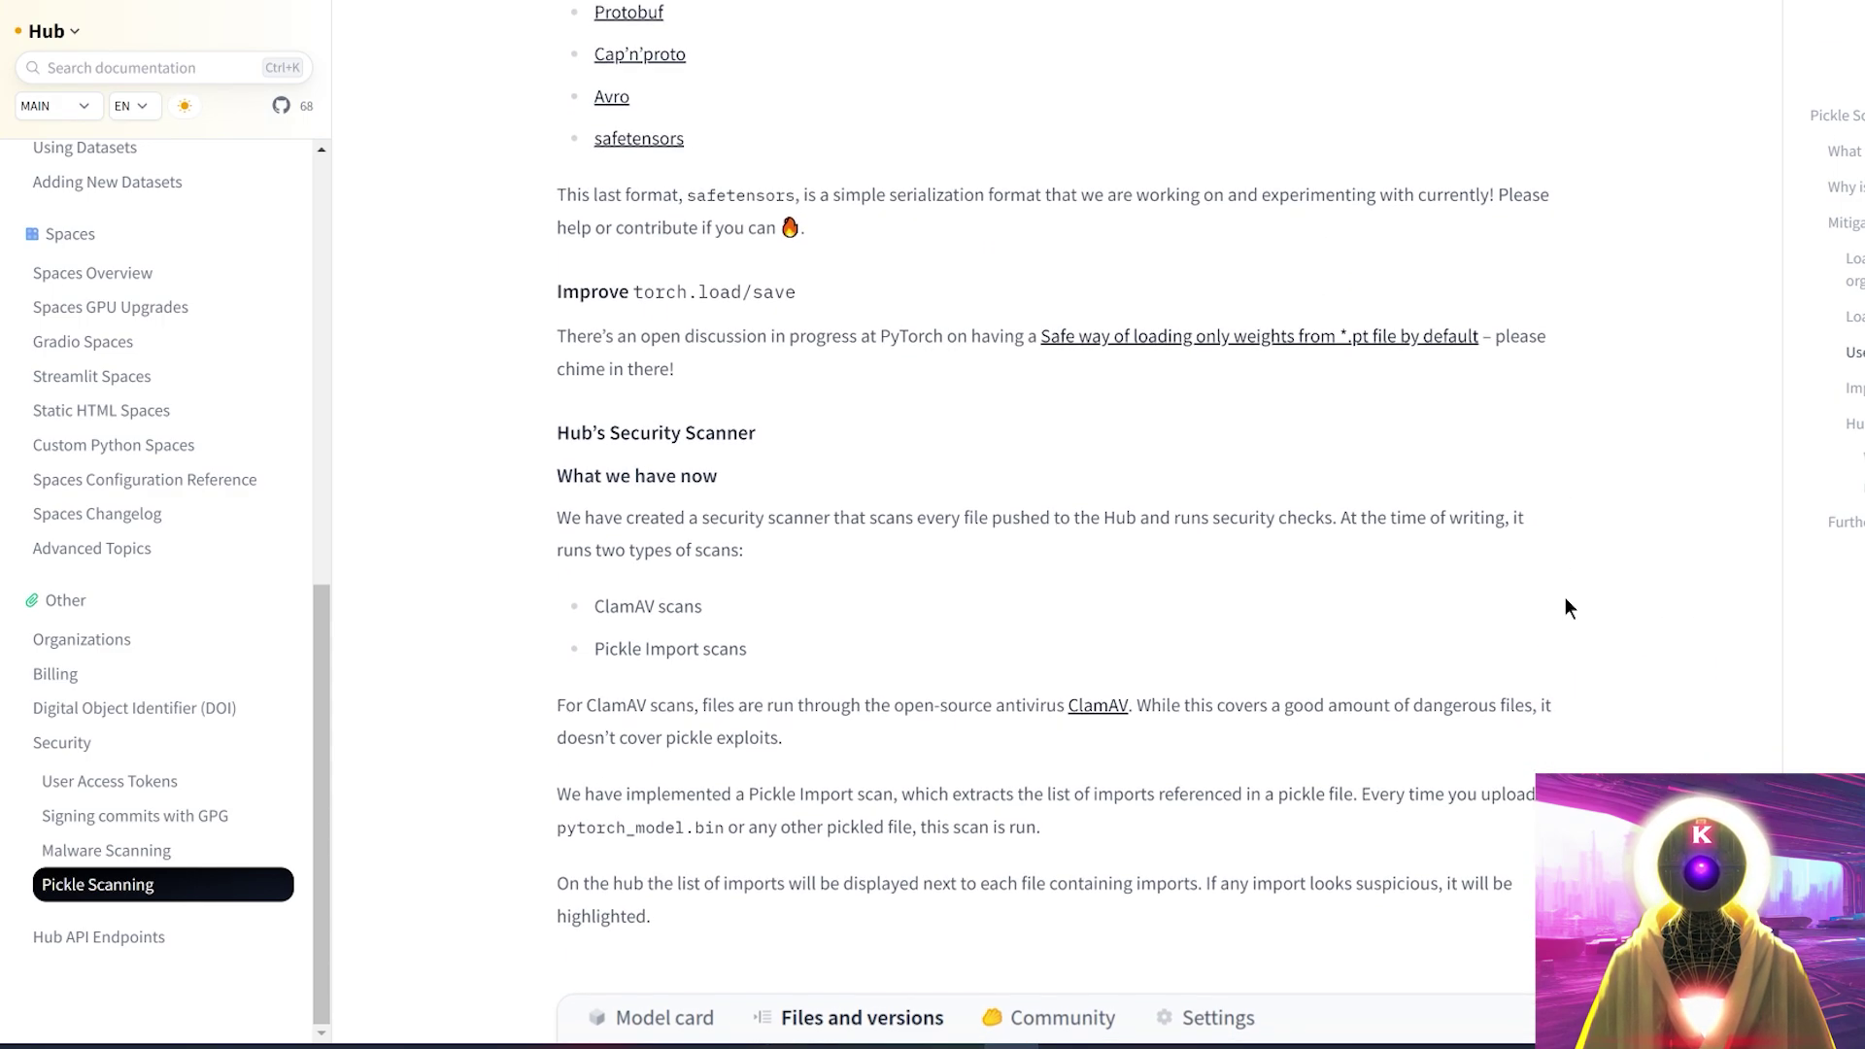
scroll(1565, 608, down, 2)
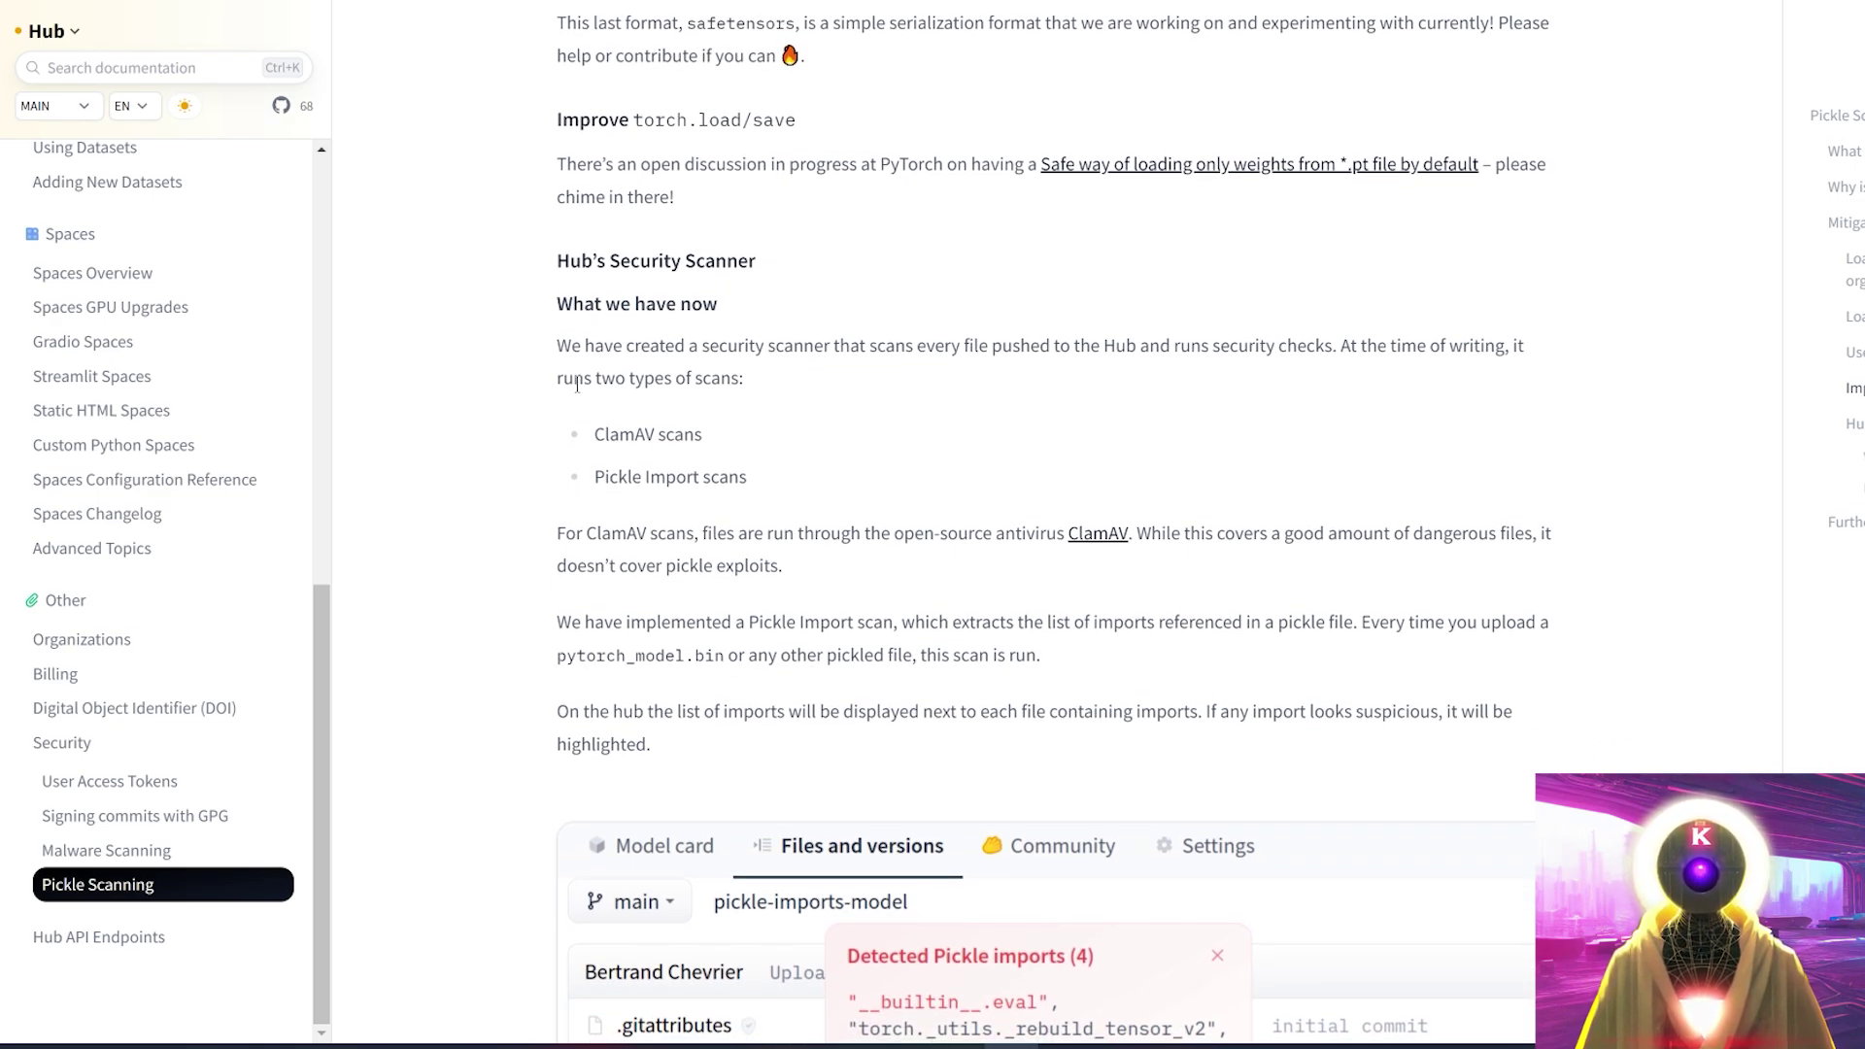
- Highlight the two scan types, visit the ClamAV website, then return to the docs
drag(664, 382, 754, 383)
triple_click(680, 434)
click(1098, 534)
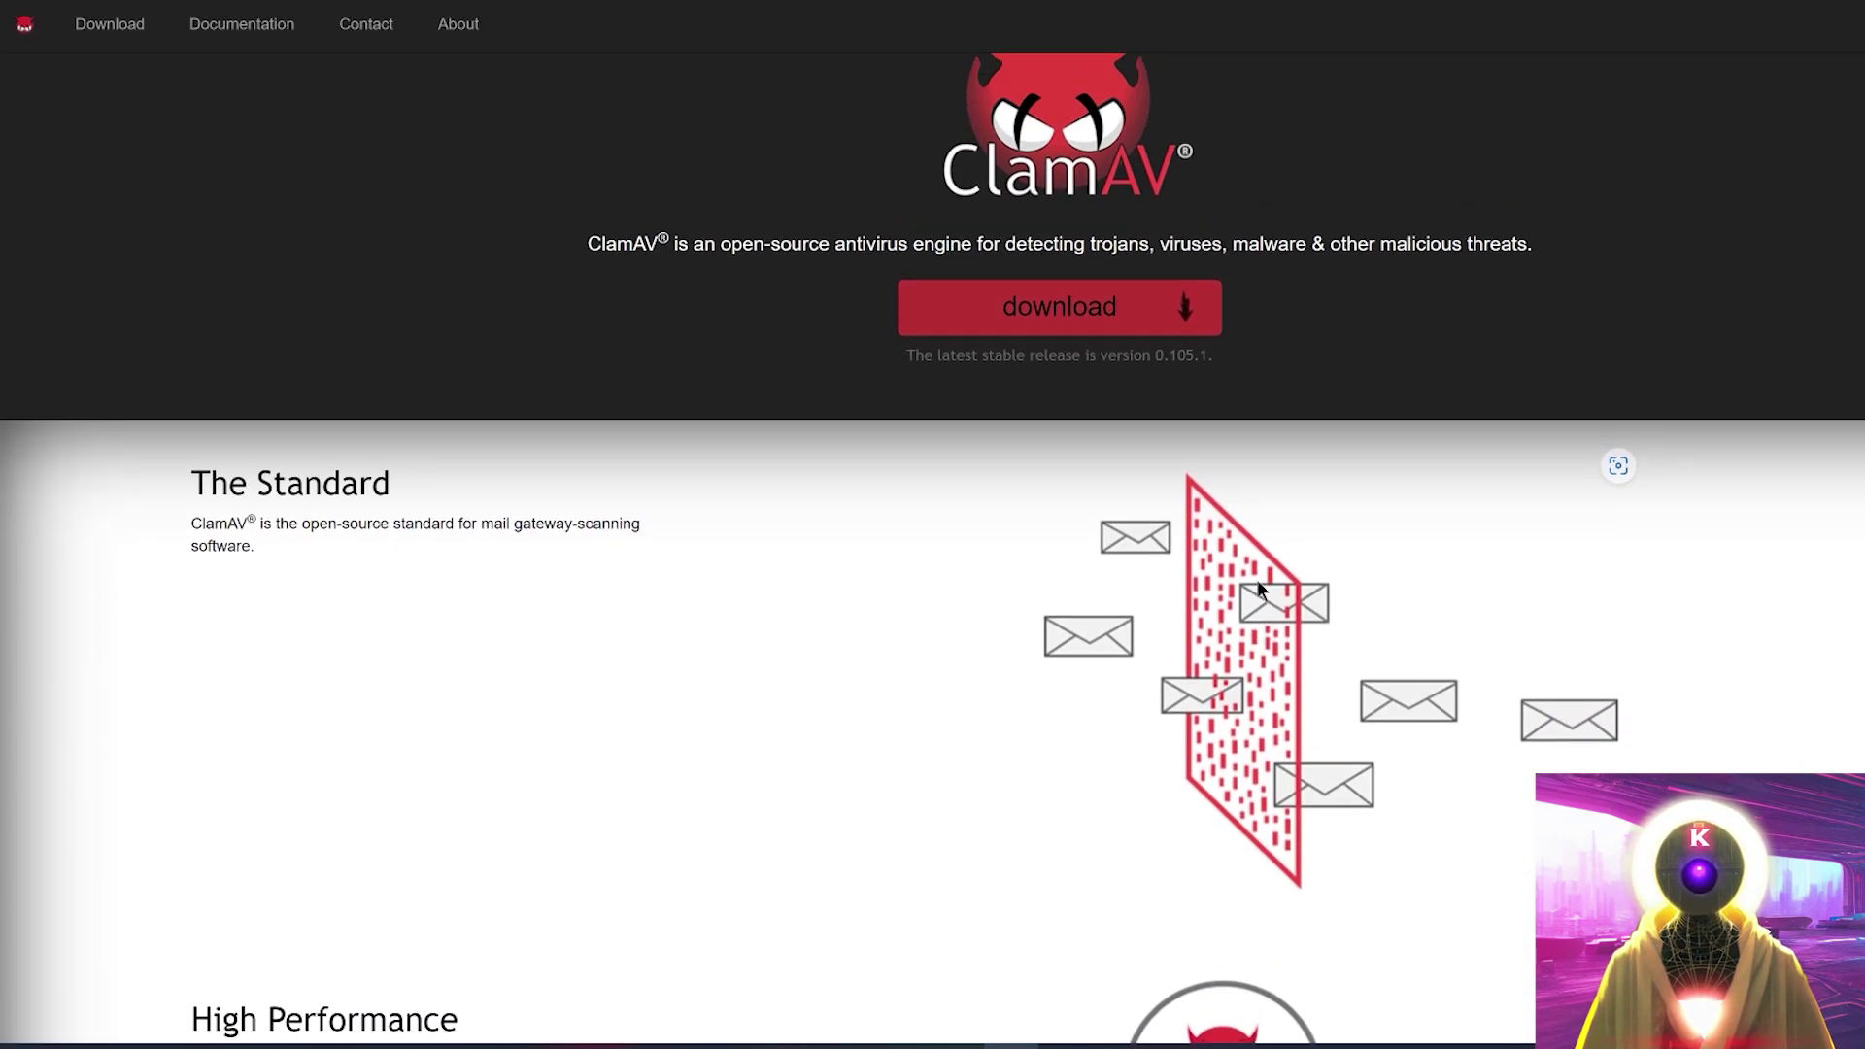
key(alt+Left)
click(870, 506)
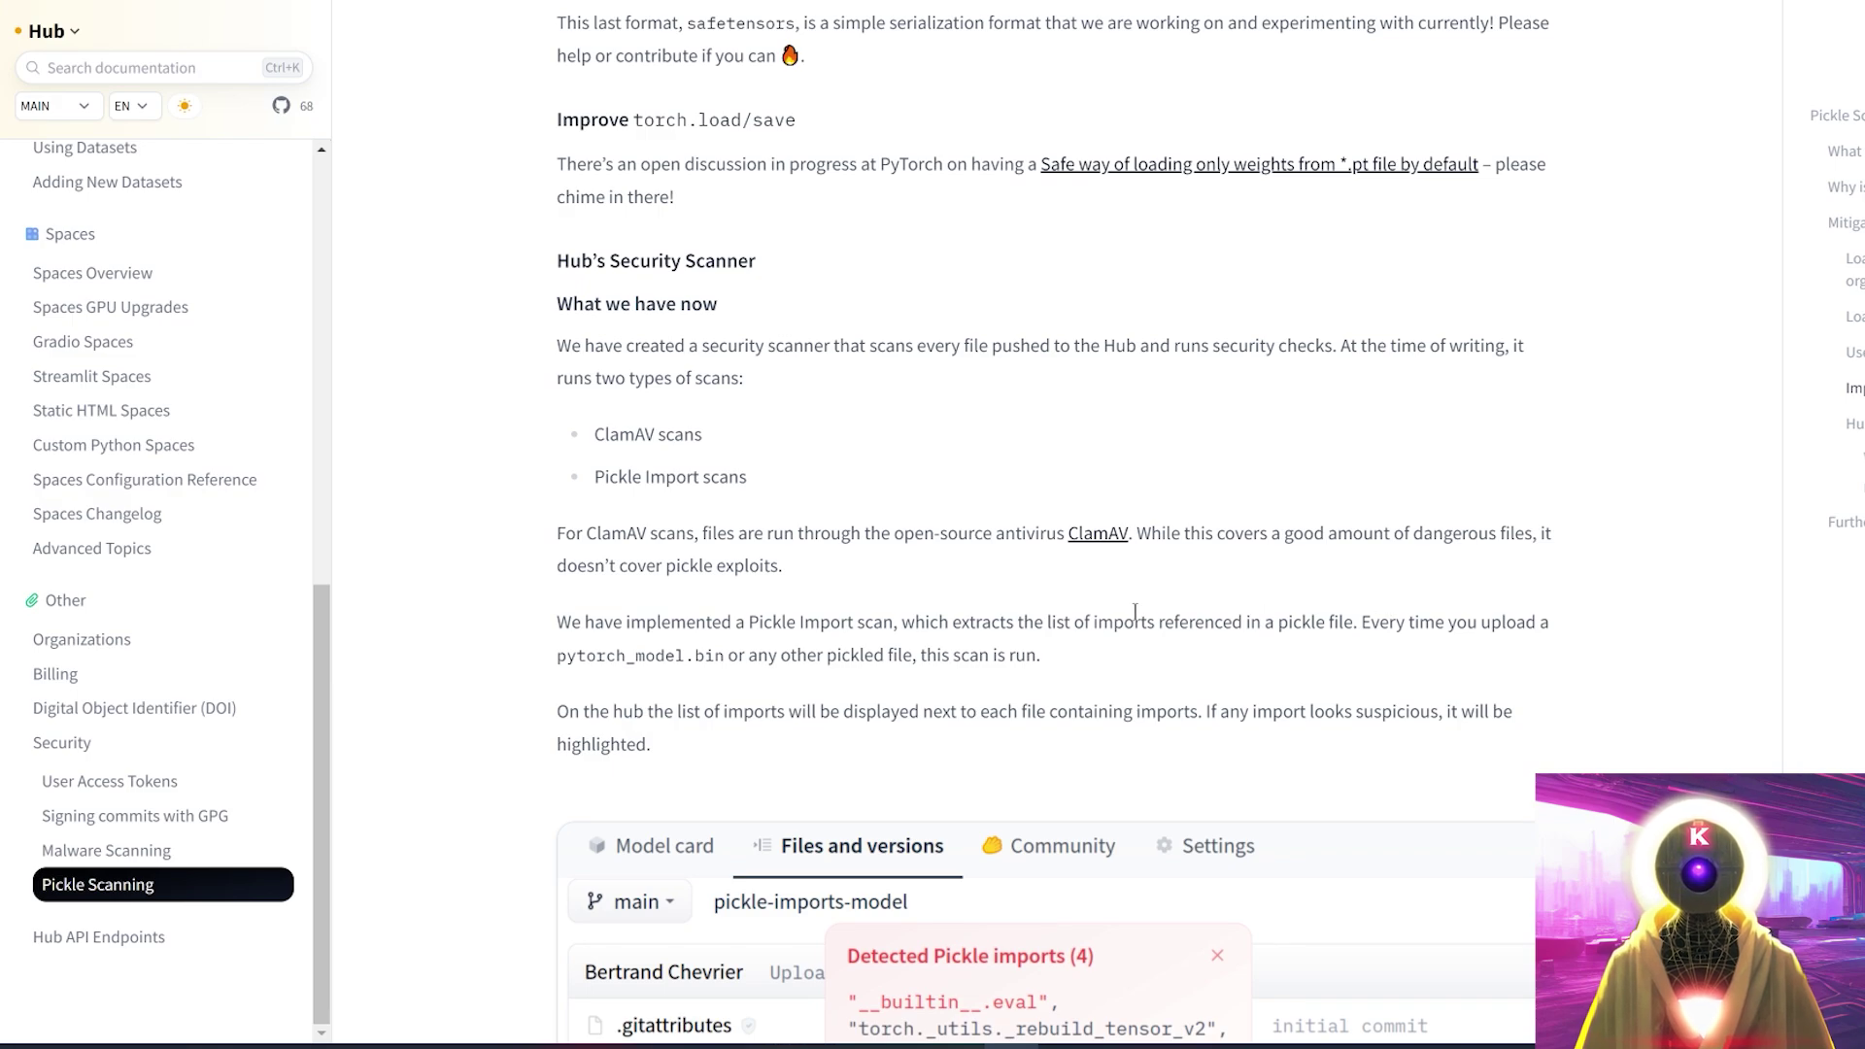
- Scroll to the example Files and versions screenshot with its Detected Pickle imports (4) panel
scroll(1135, 612, down, 5)
scroll(1214, 471, down, 1)
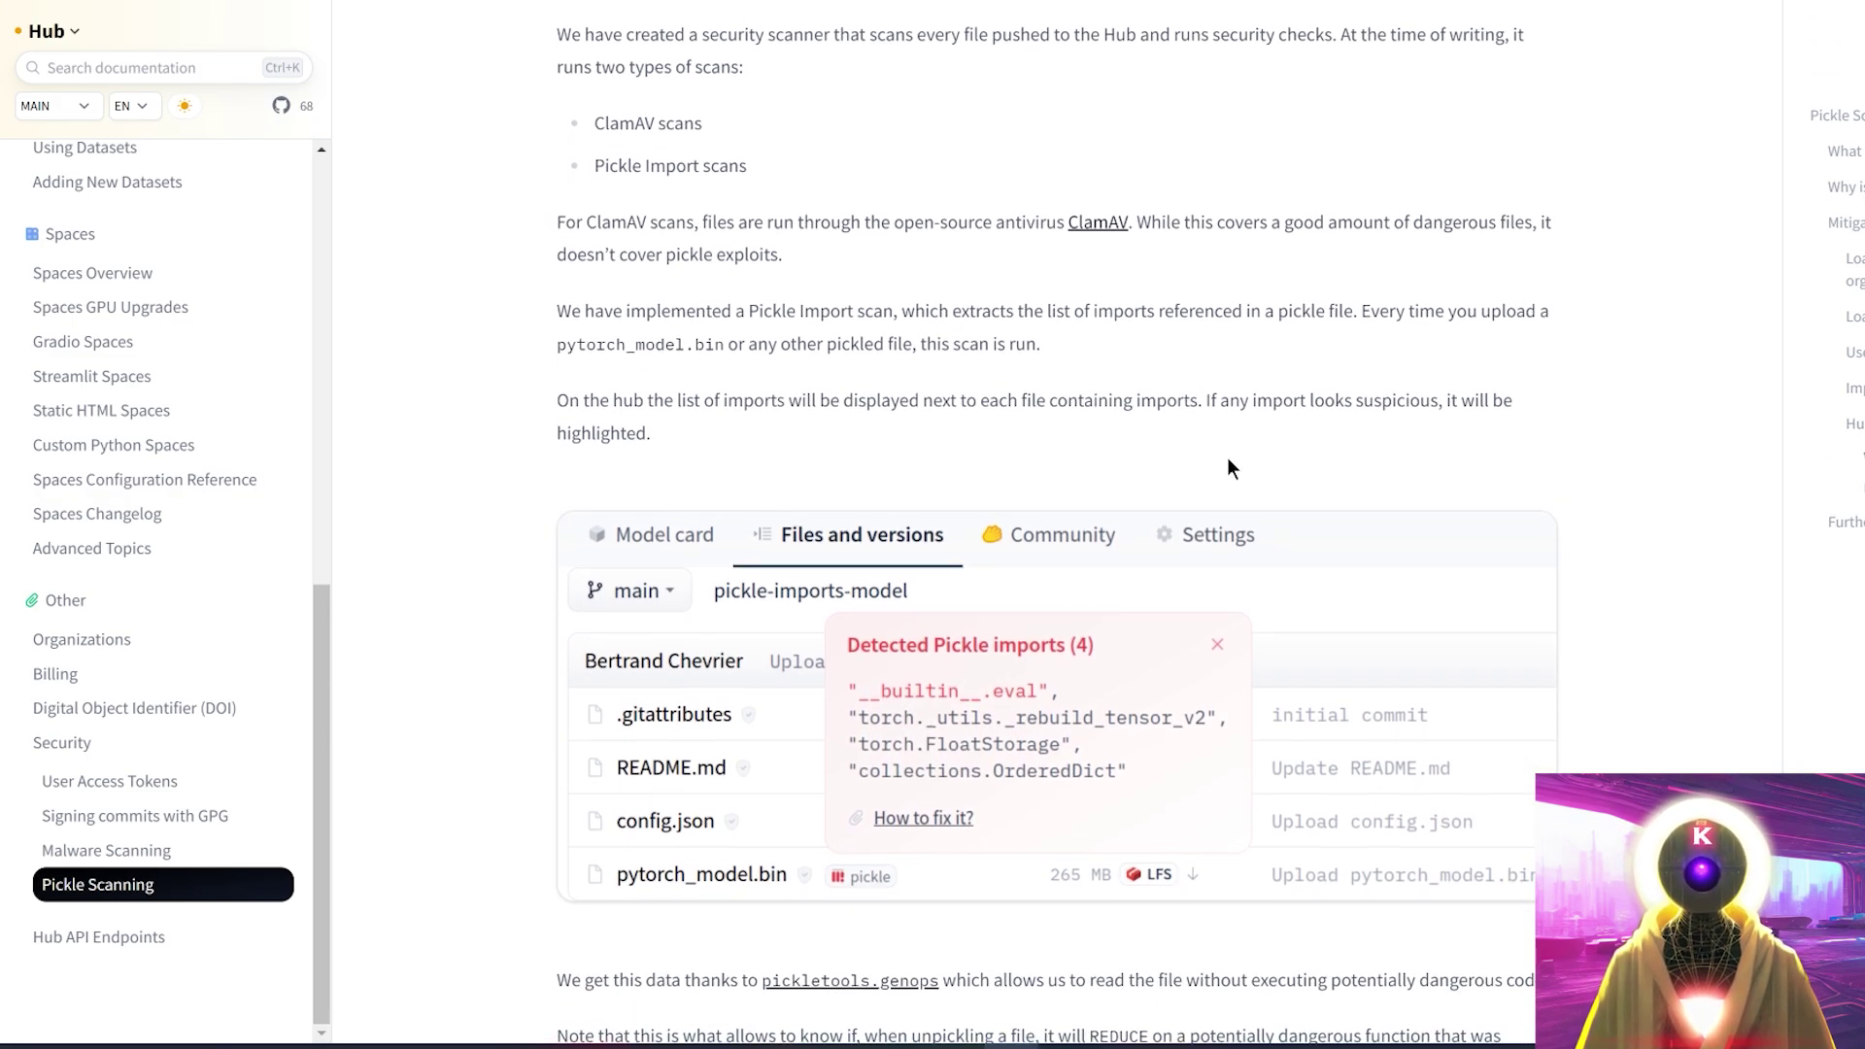
scroll(1349, 467, down, 3)
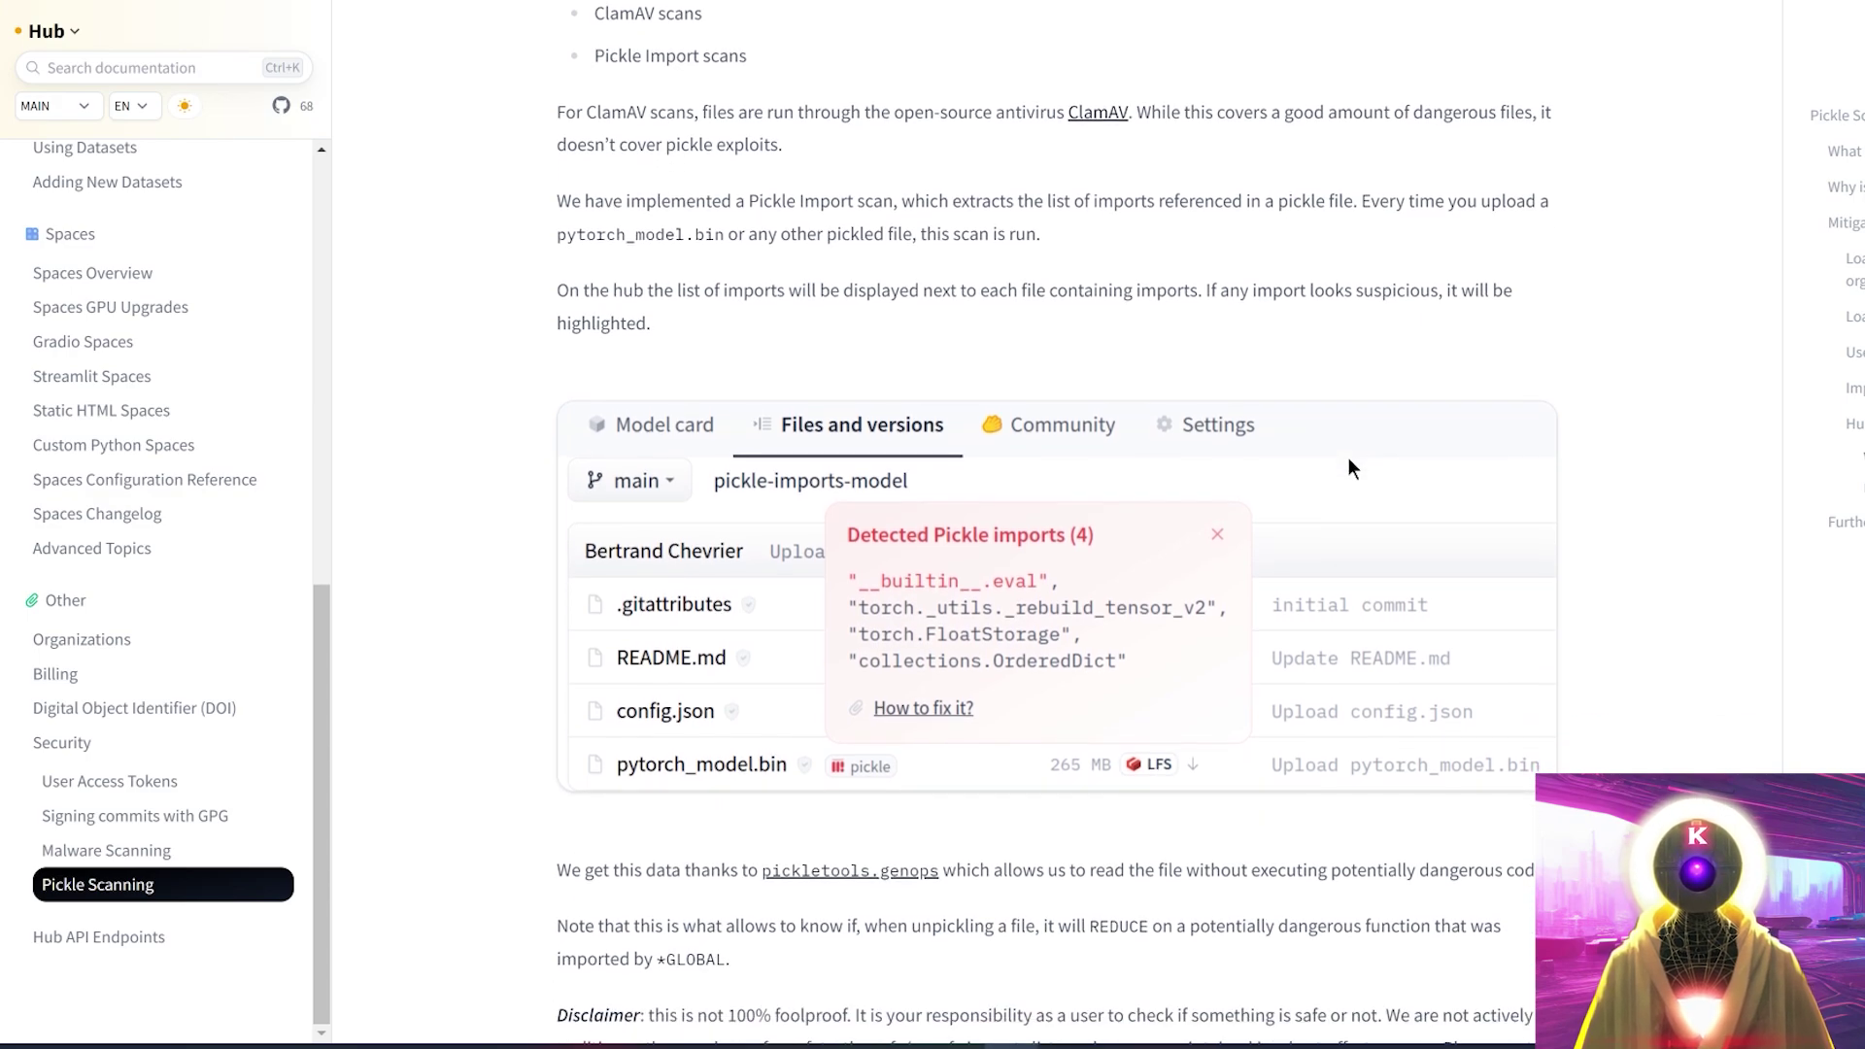
scroll(1421, 456, down, 3)
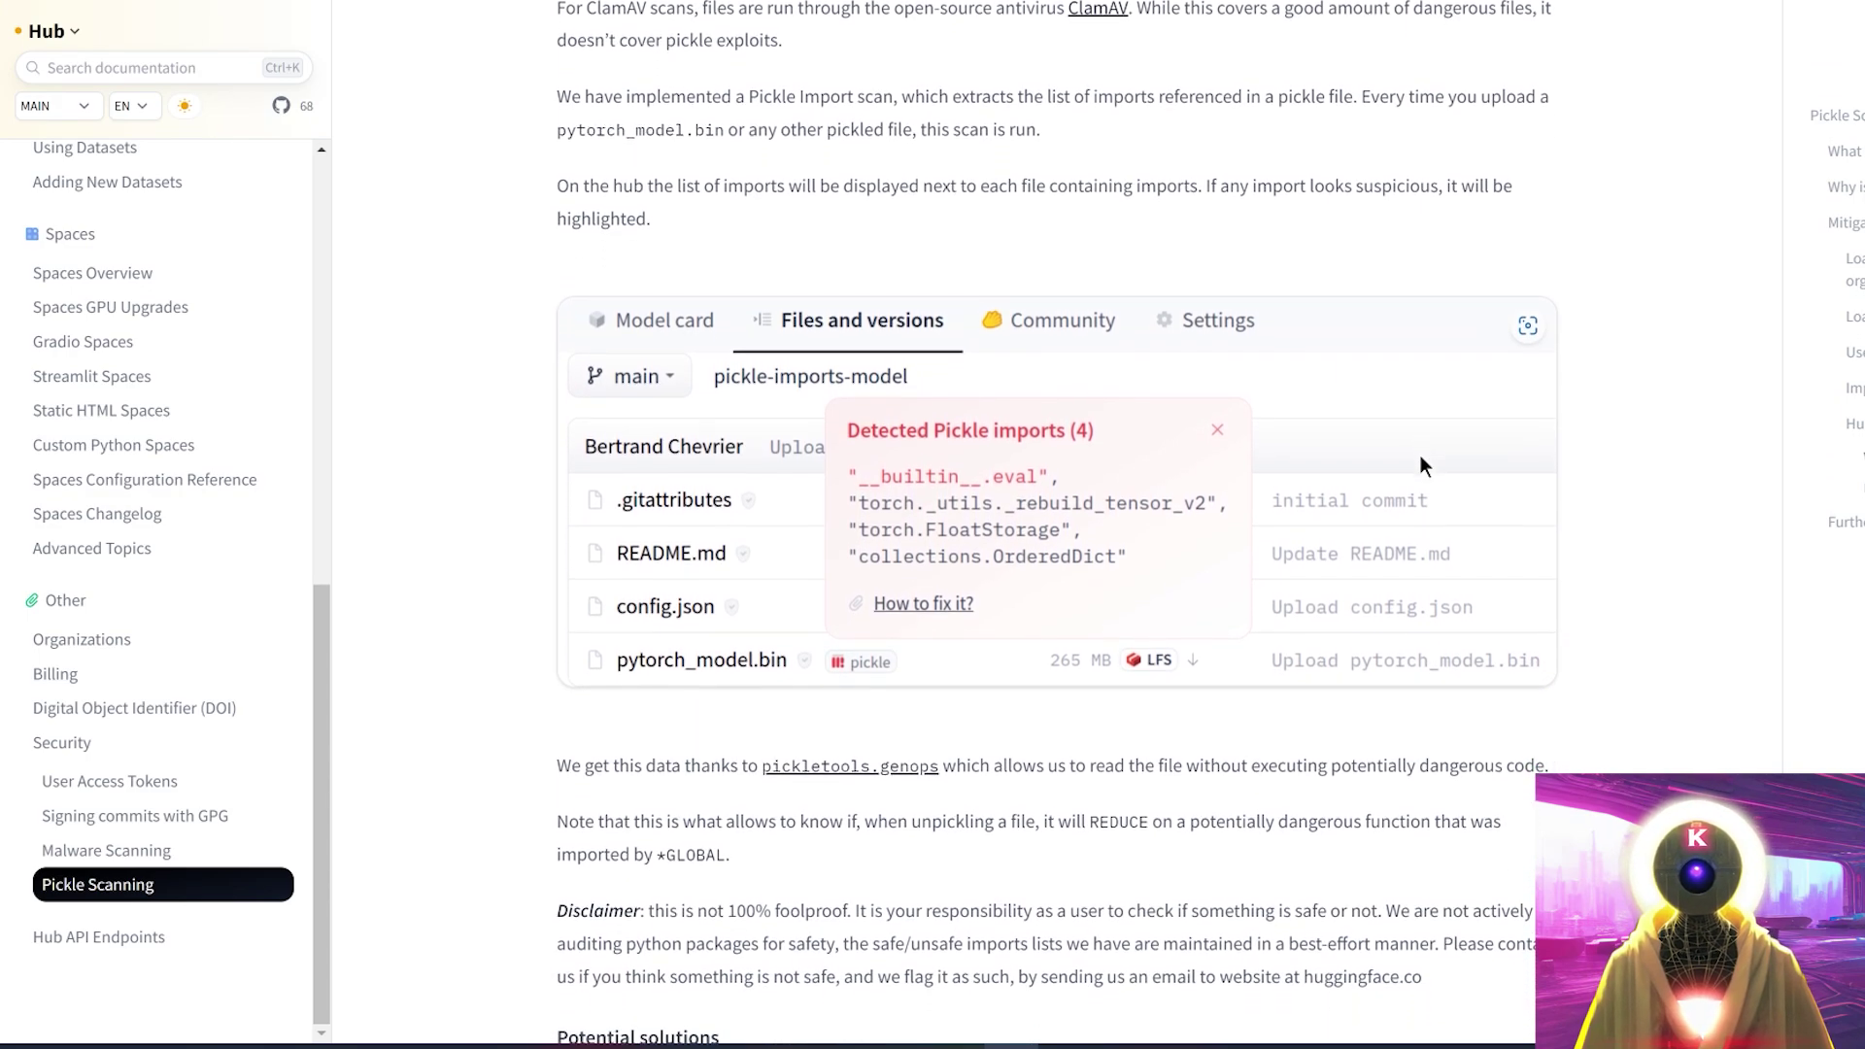
scroll(1421, 457, down, 3)
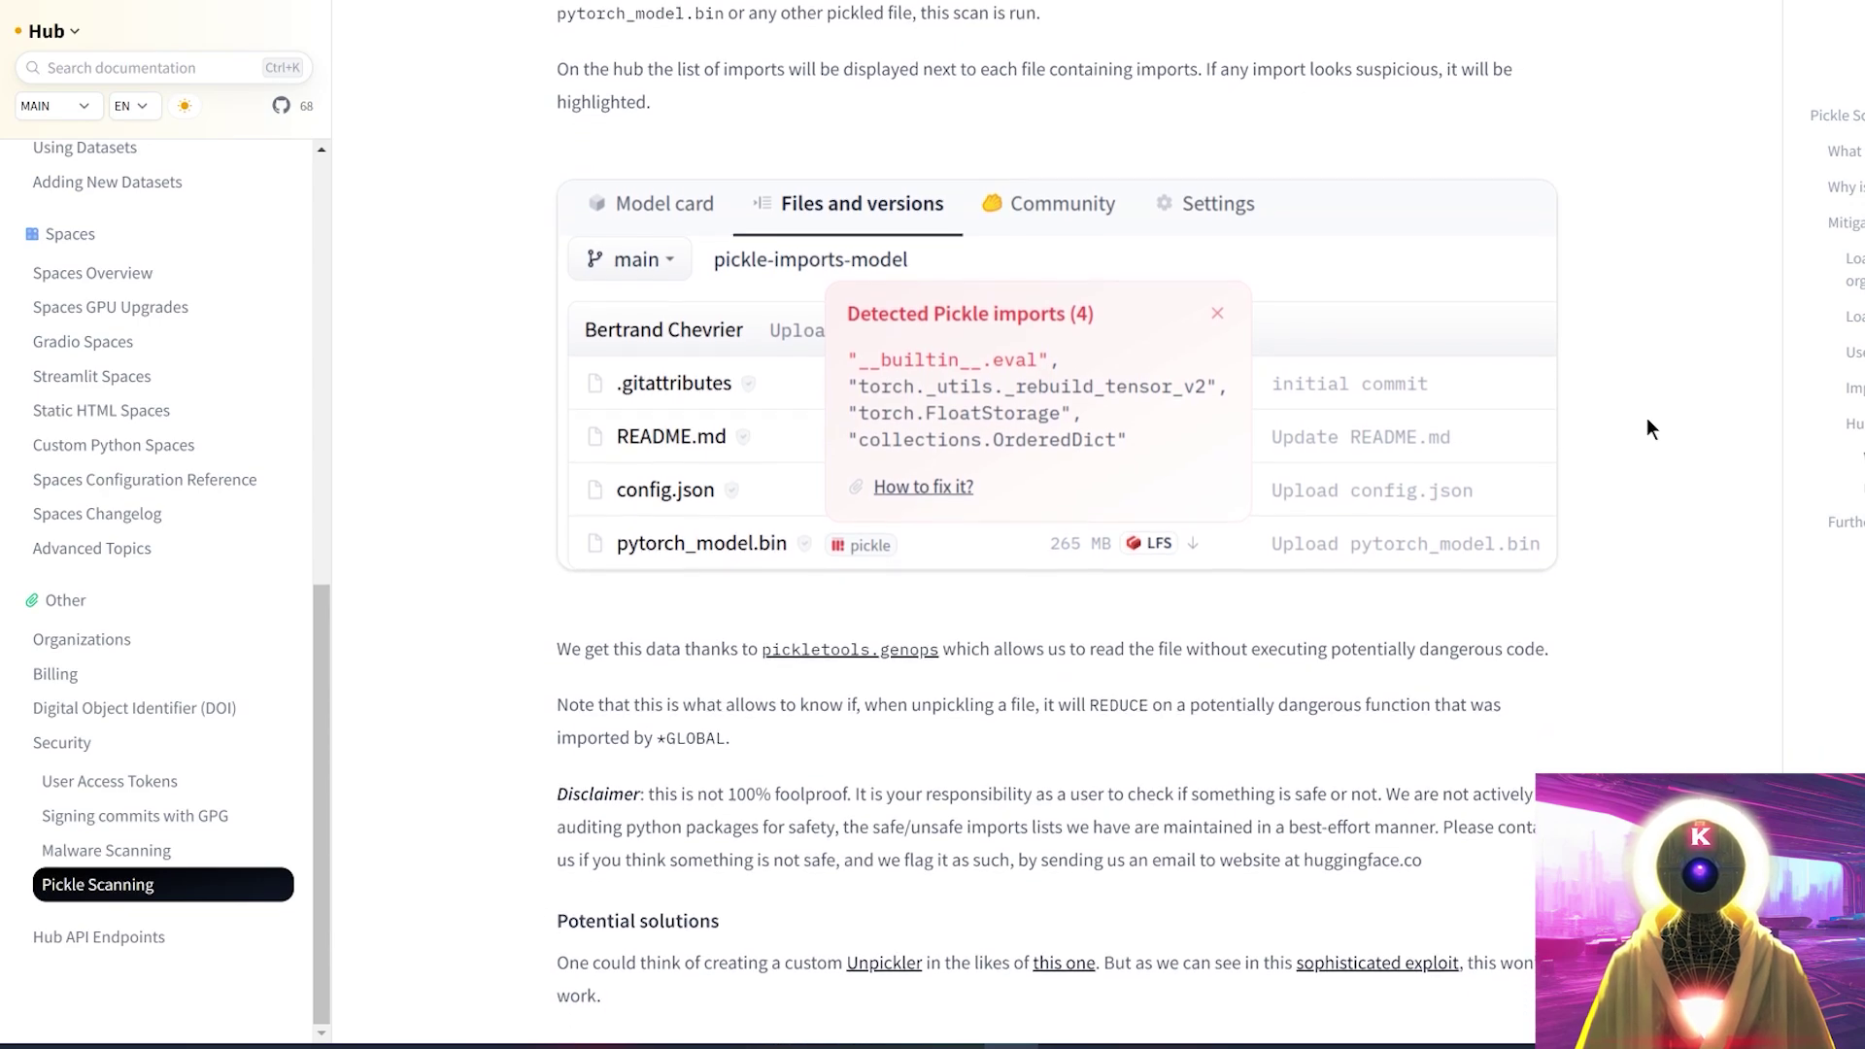
scroll(1653, 415, down, 2)
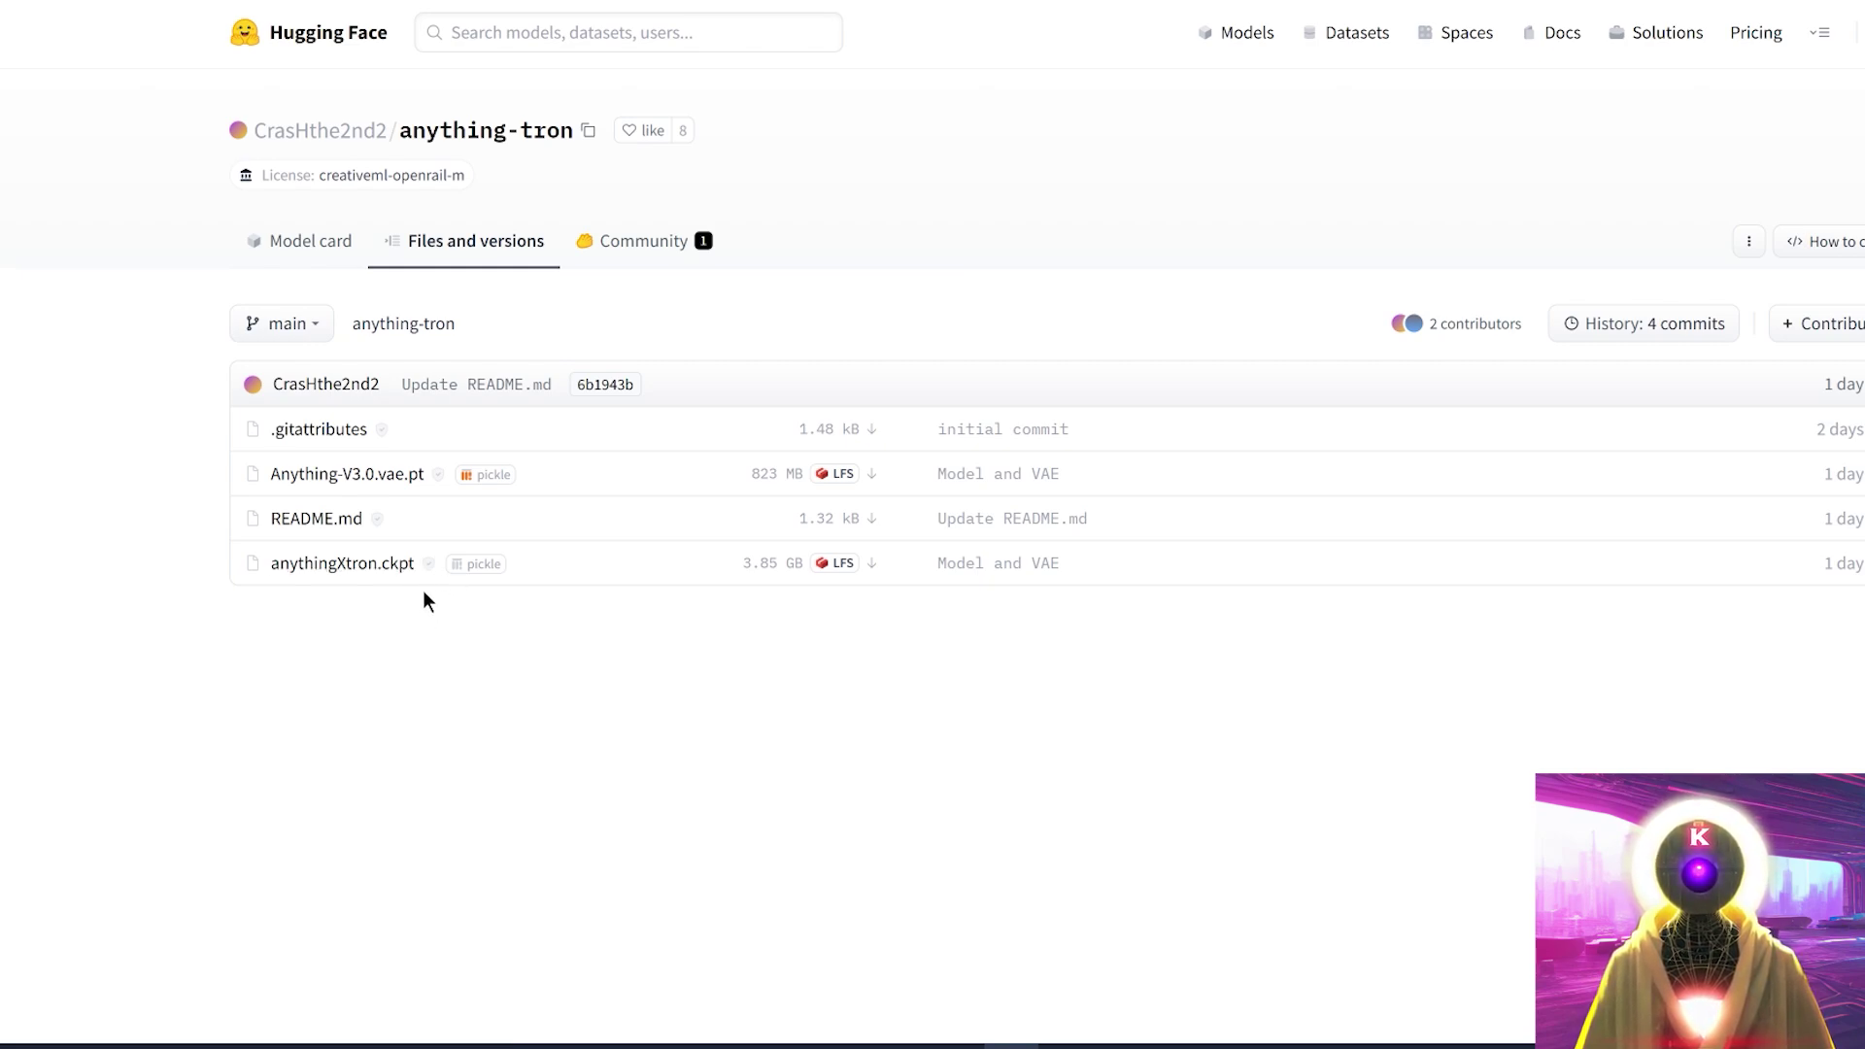
- Show the detected pickle imports of anythingXtron.ckpt, then of Anything-V3.0.vae.pt
click(475, 573)
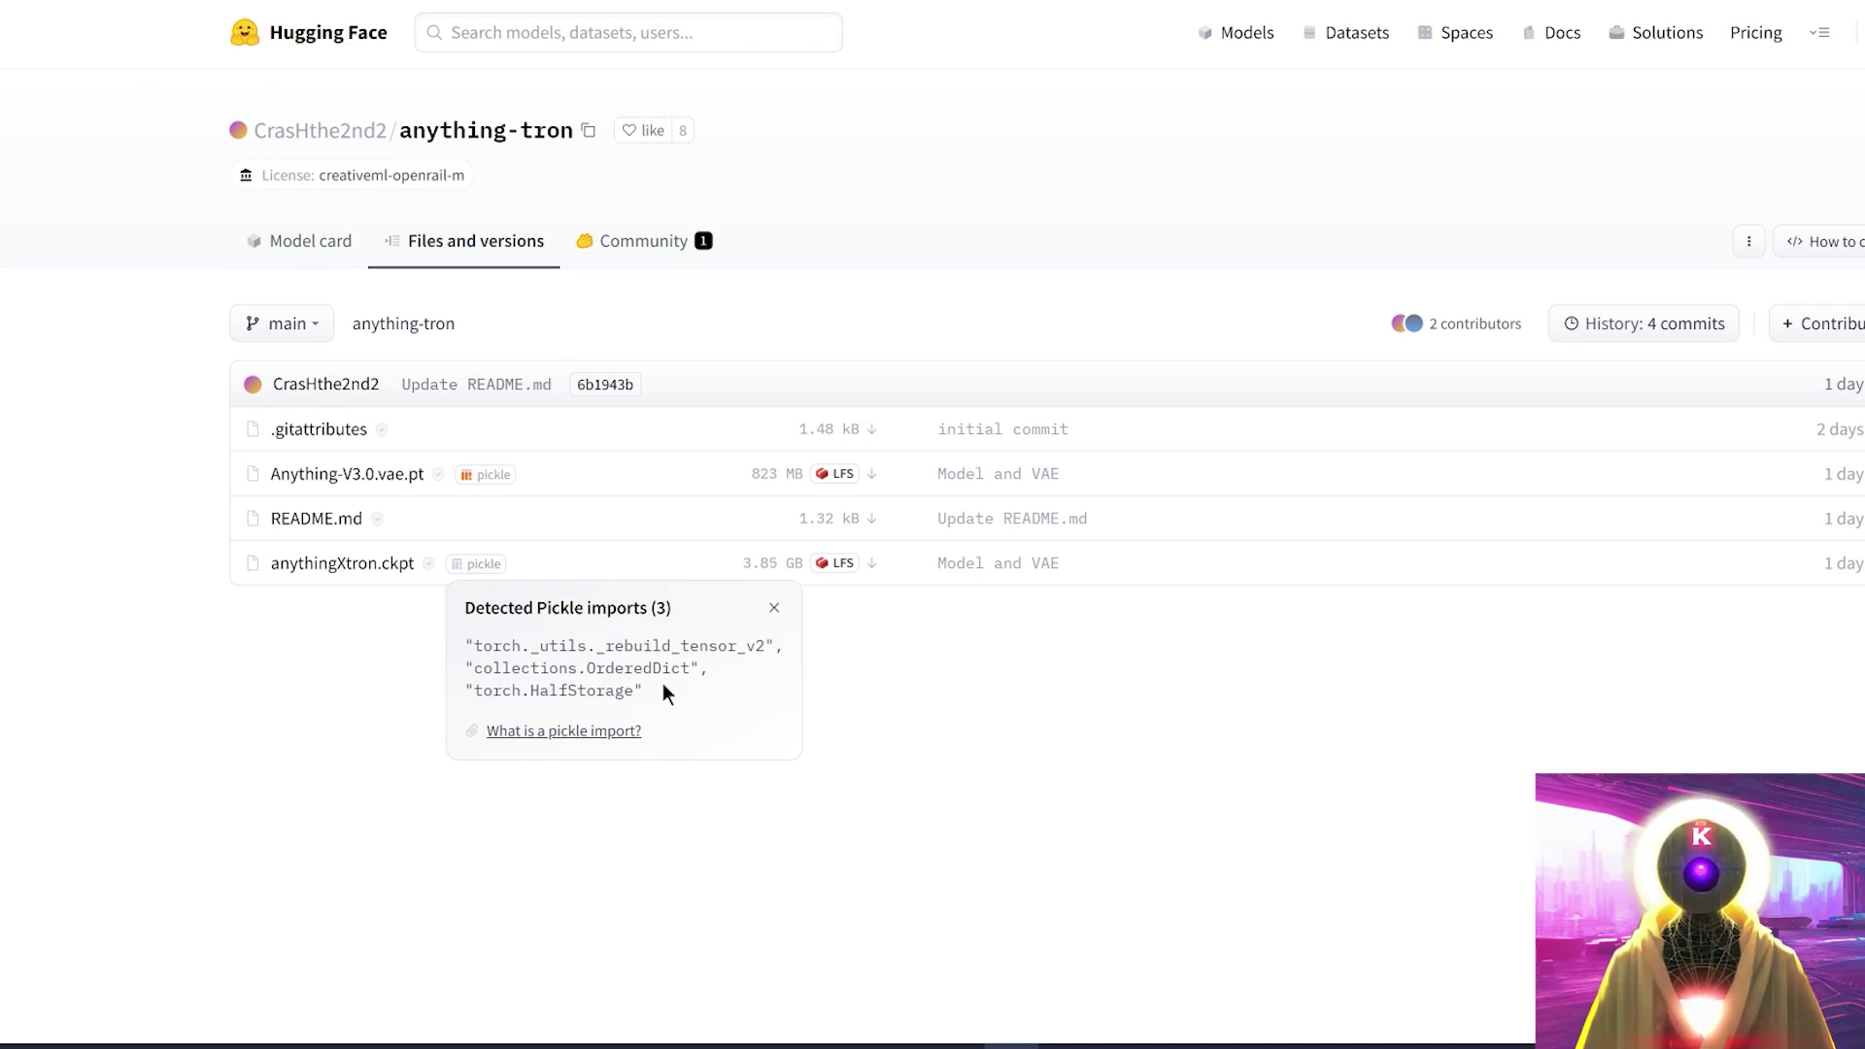
click(486, 480)
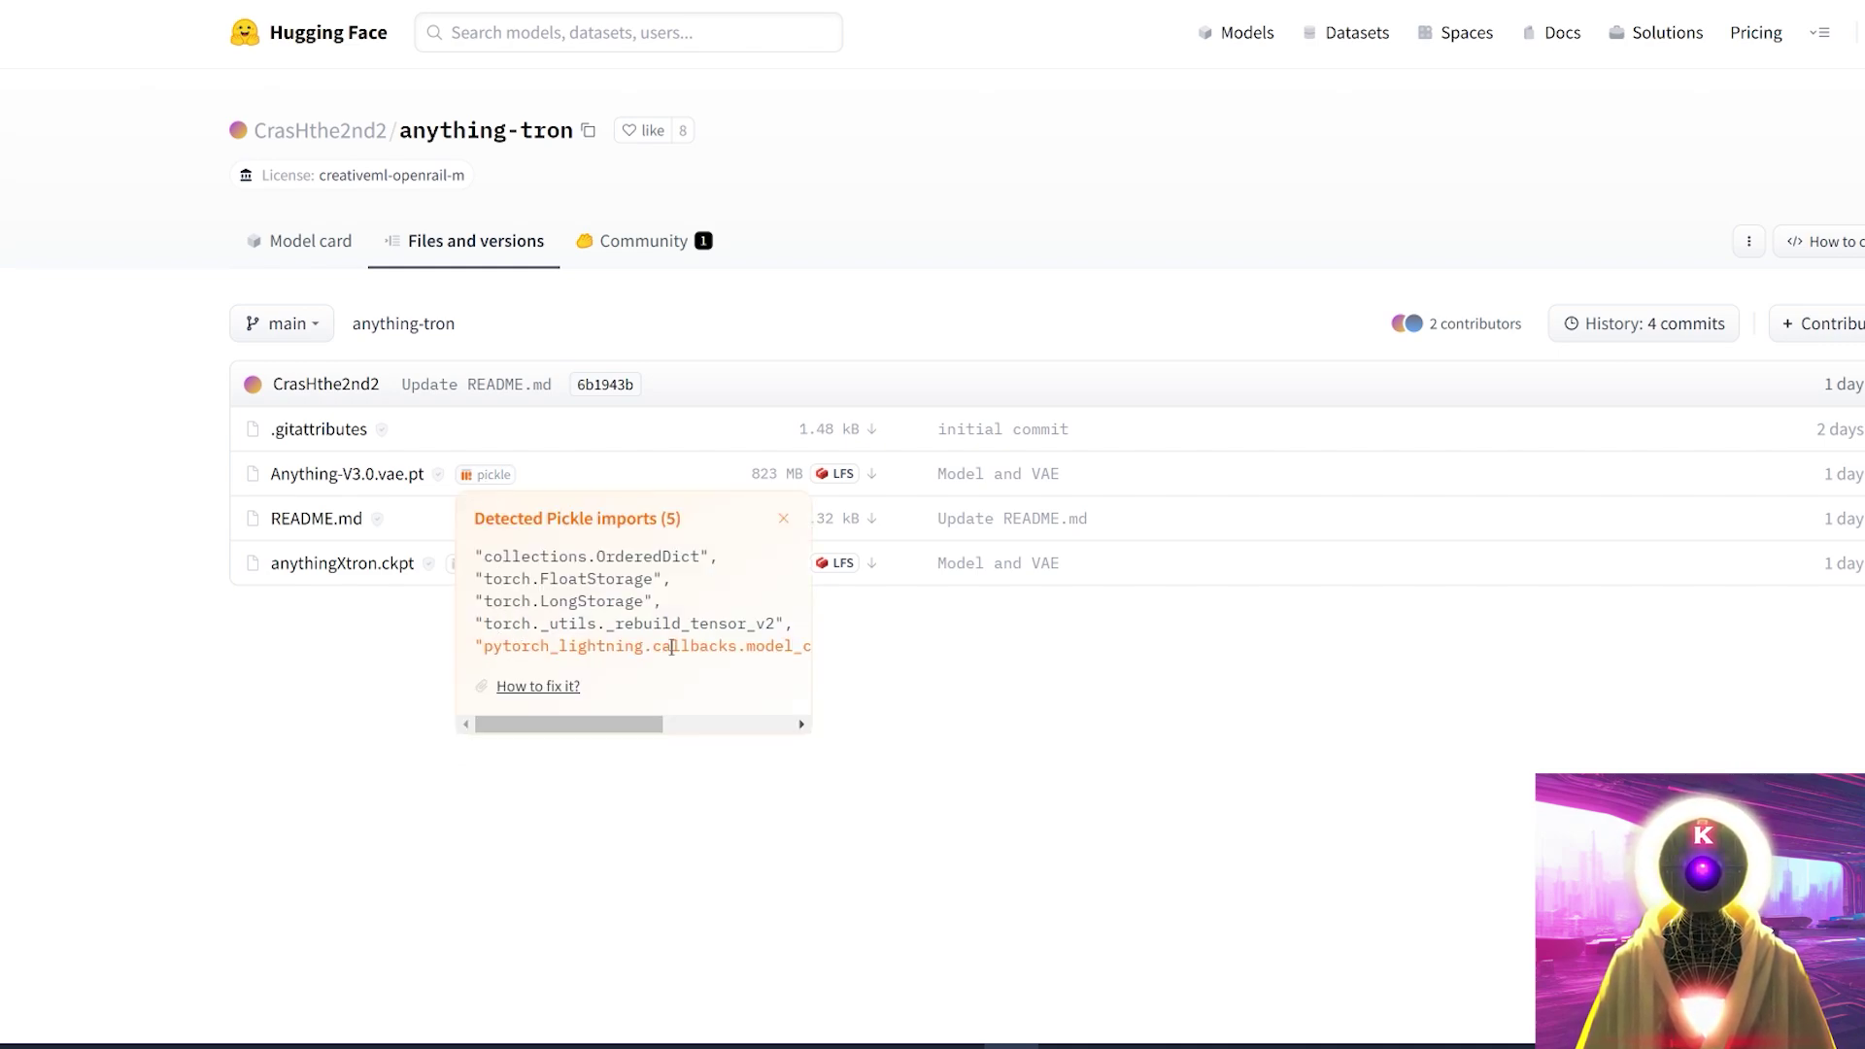
- Scroll the Pickle imports popup and select the flagged pytorch_lightning import line
mouse_move(617, 728)
mouse_down()
mouse_move(754, 721)
mouse_move(616, 720)
mouse_up()
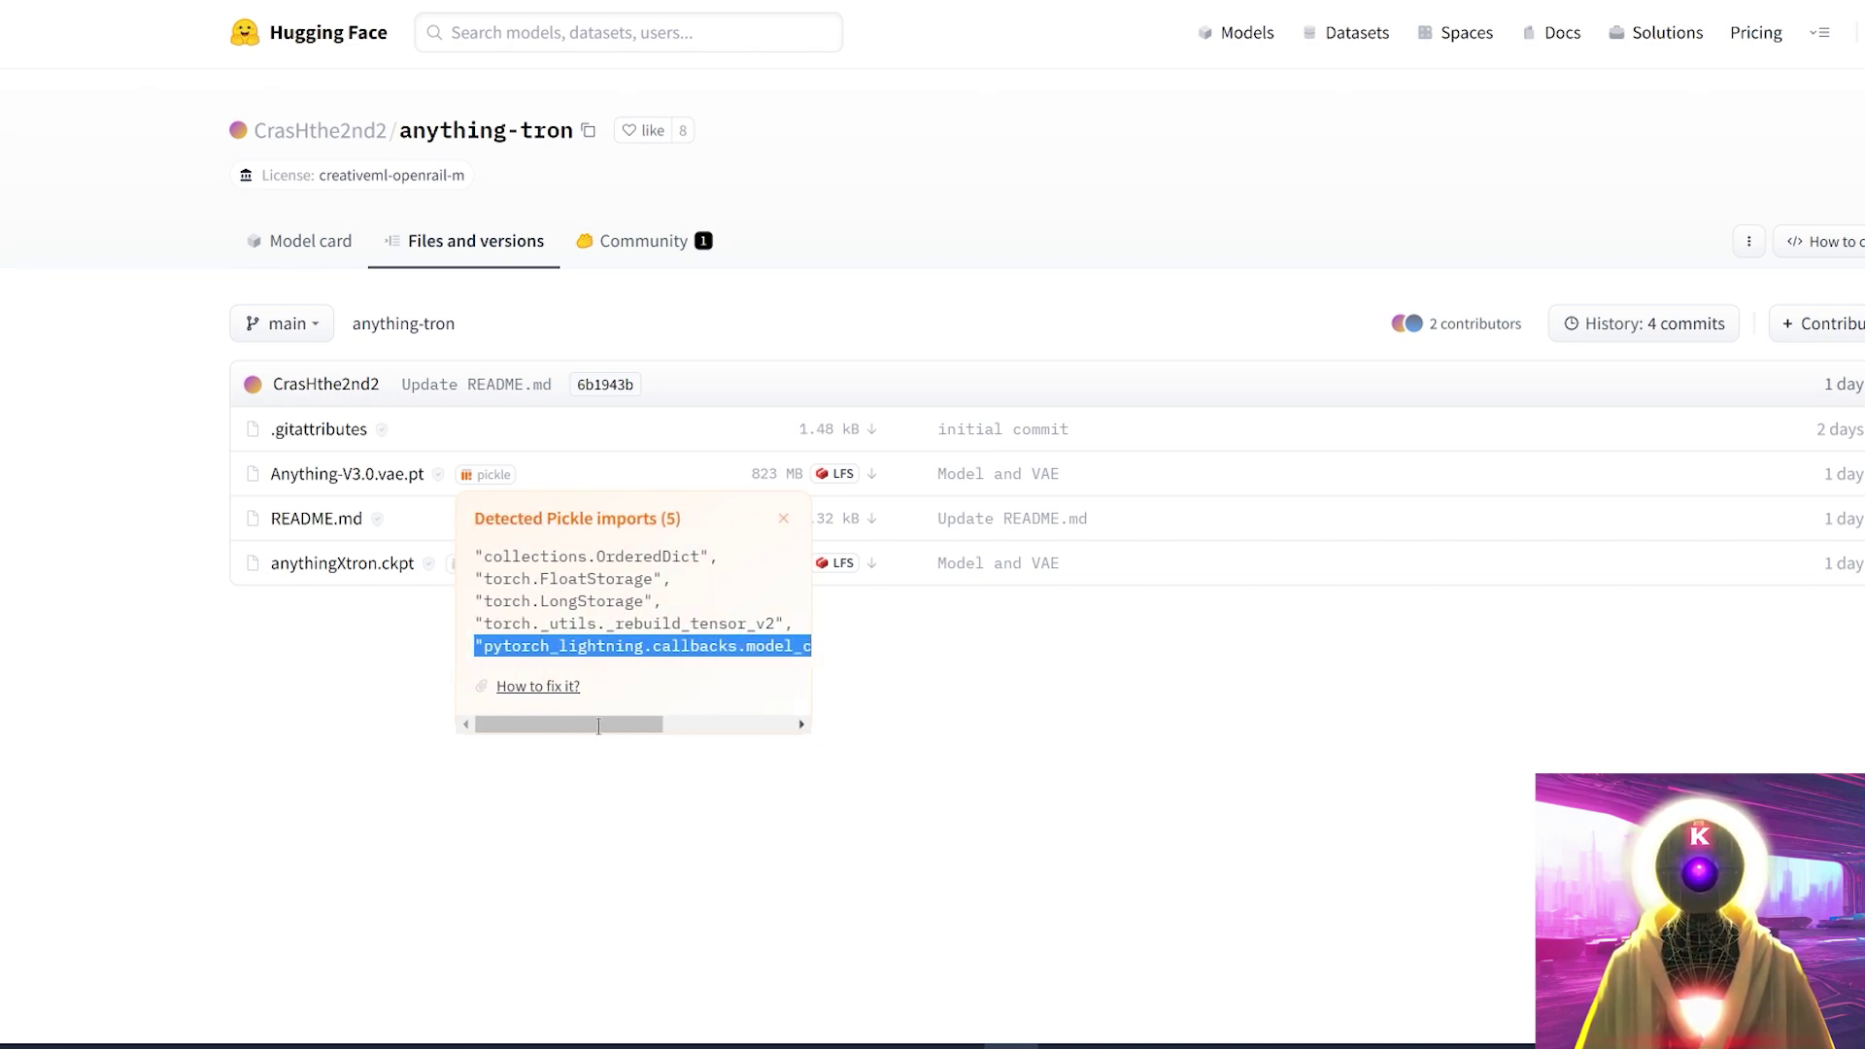
click(611, 646)
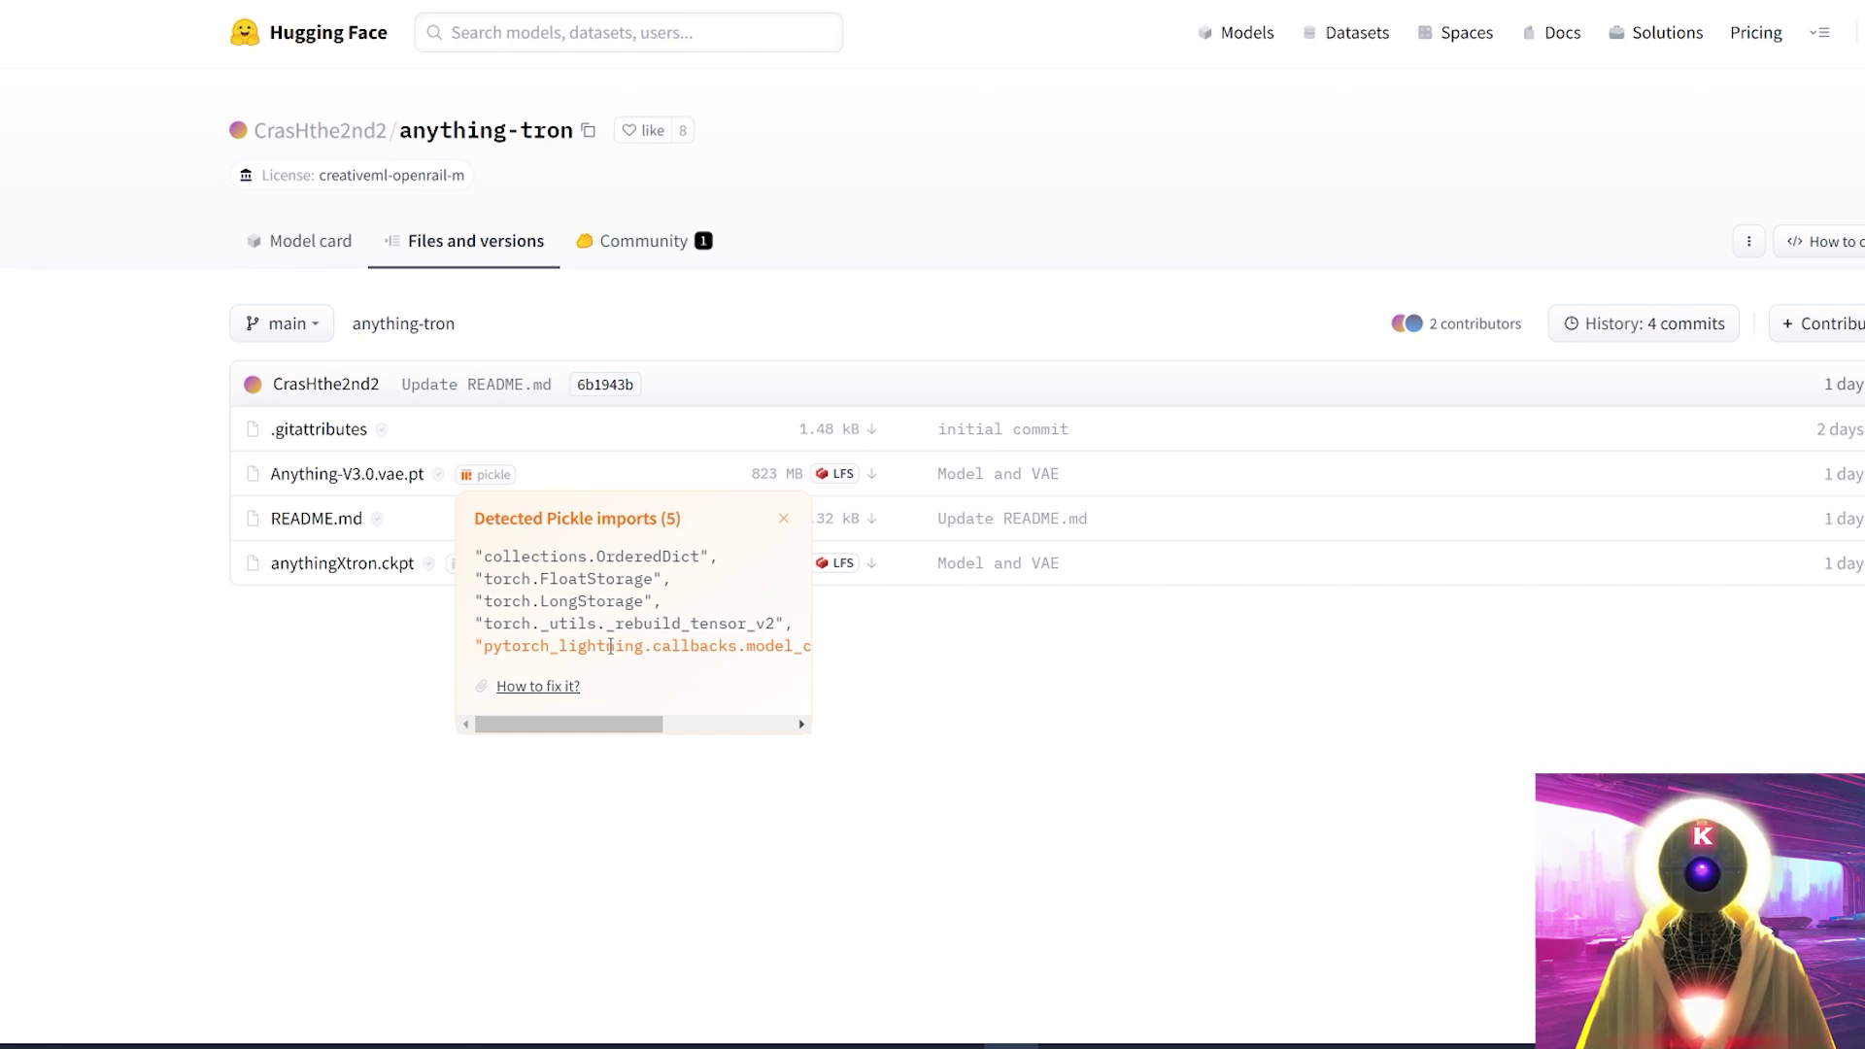
triple_click(610, 646)
click(610, 646)
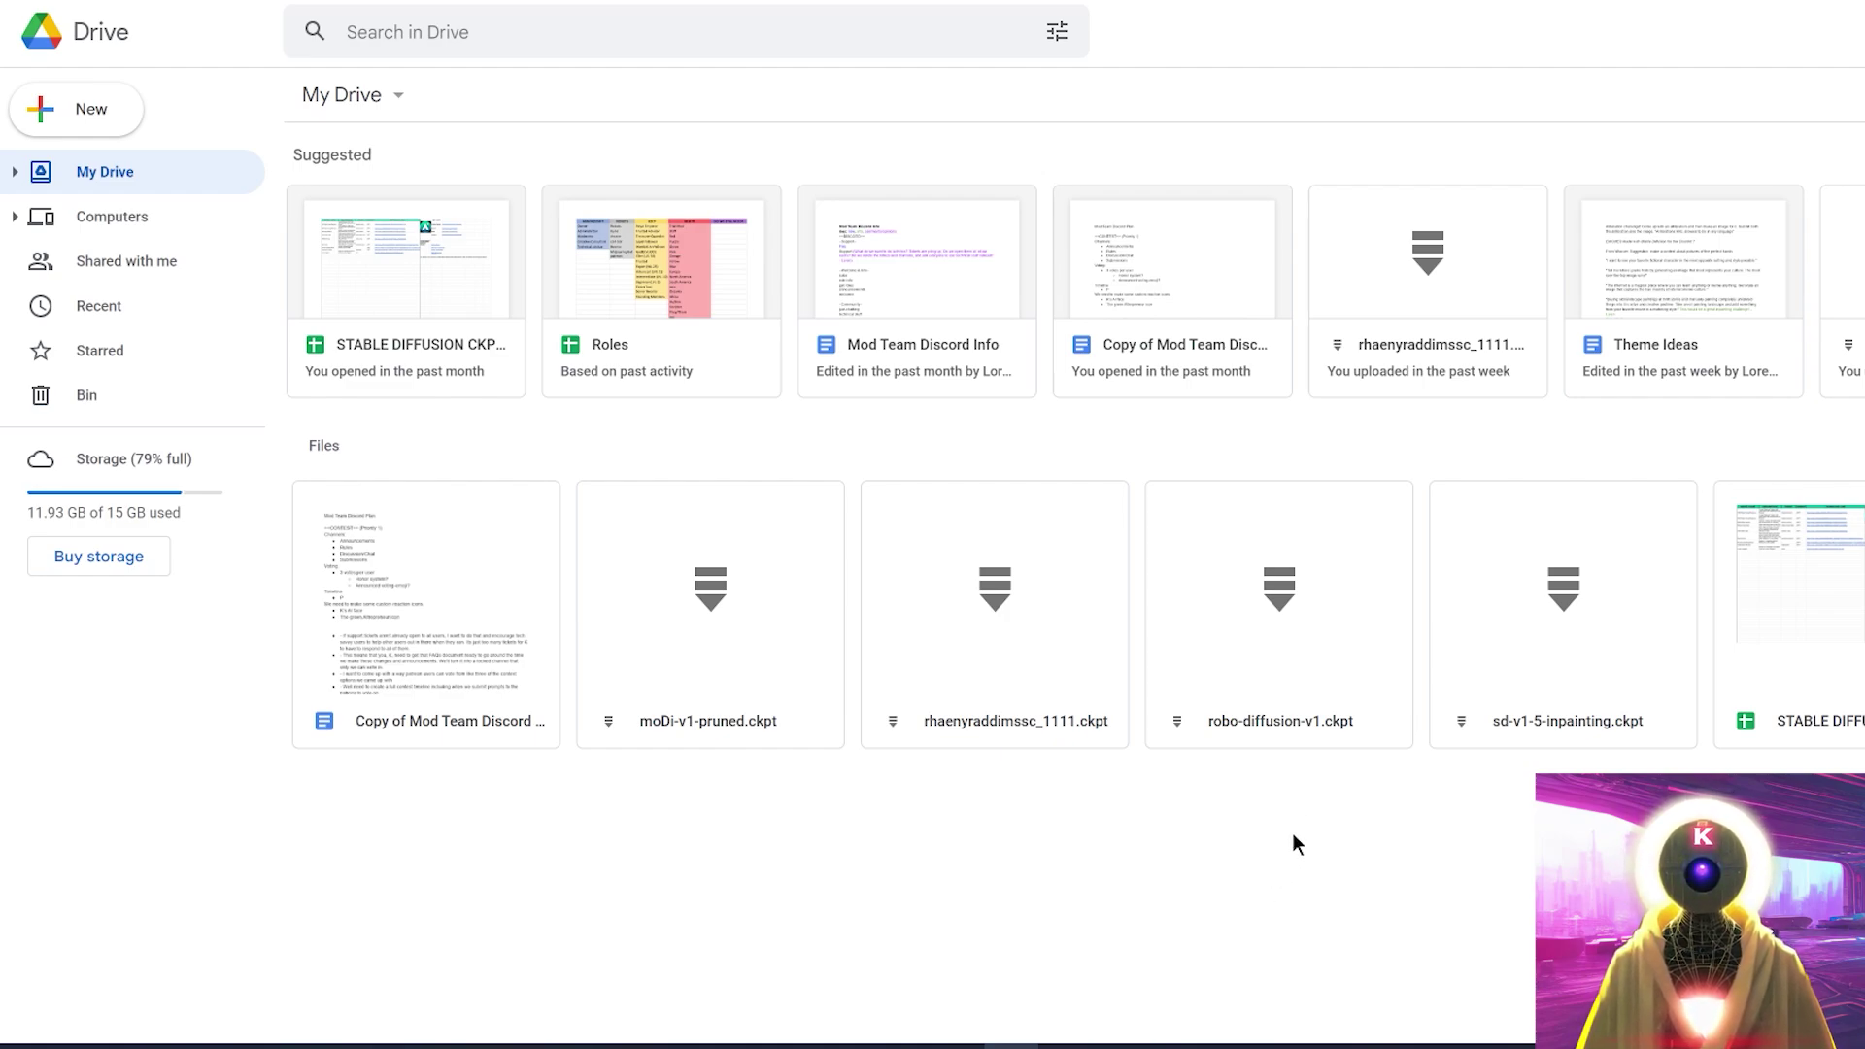
- Share robo-diffusion-v1.ckpt via Get link with general access set to Anyone with the link
drag(1268, 748, 1273, 599)
right_click(1272, 598)
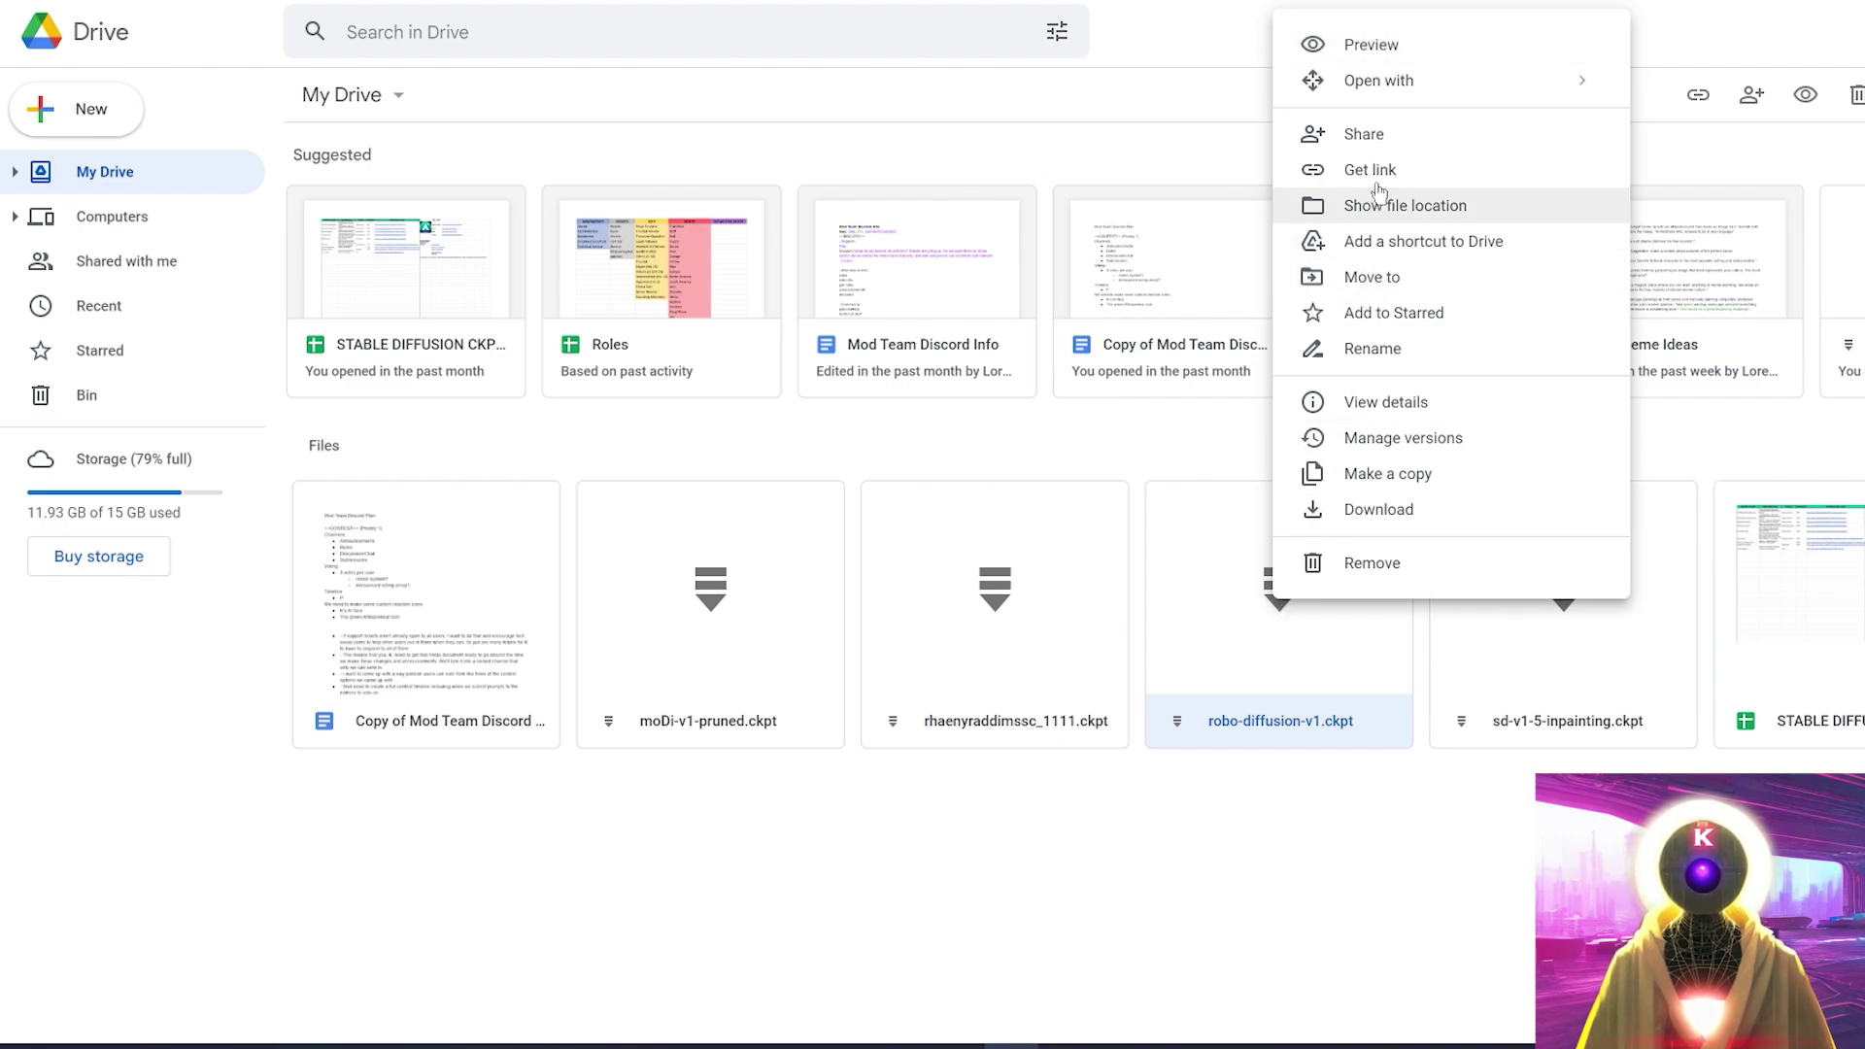
click(1379, 171)
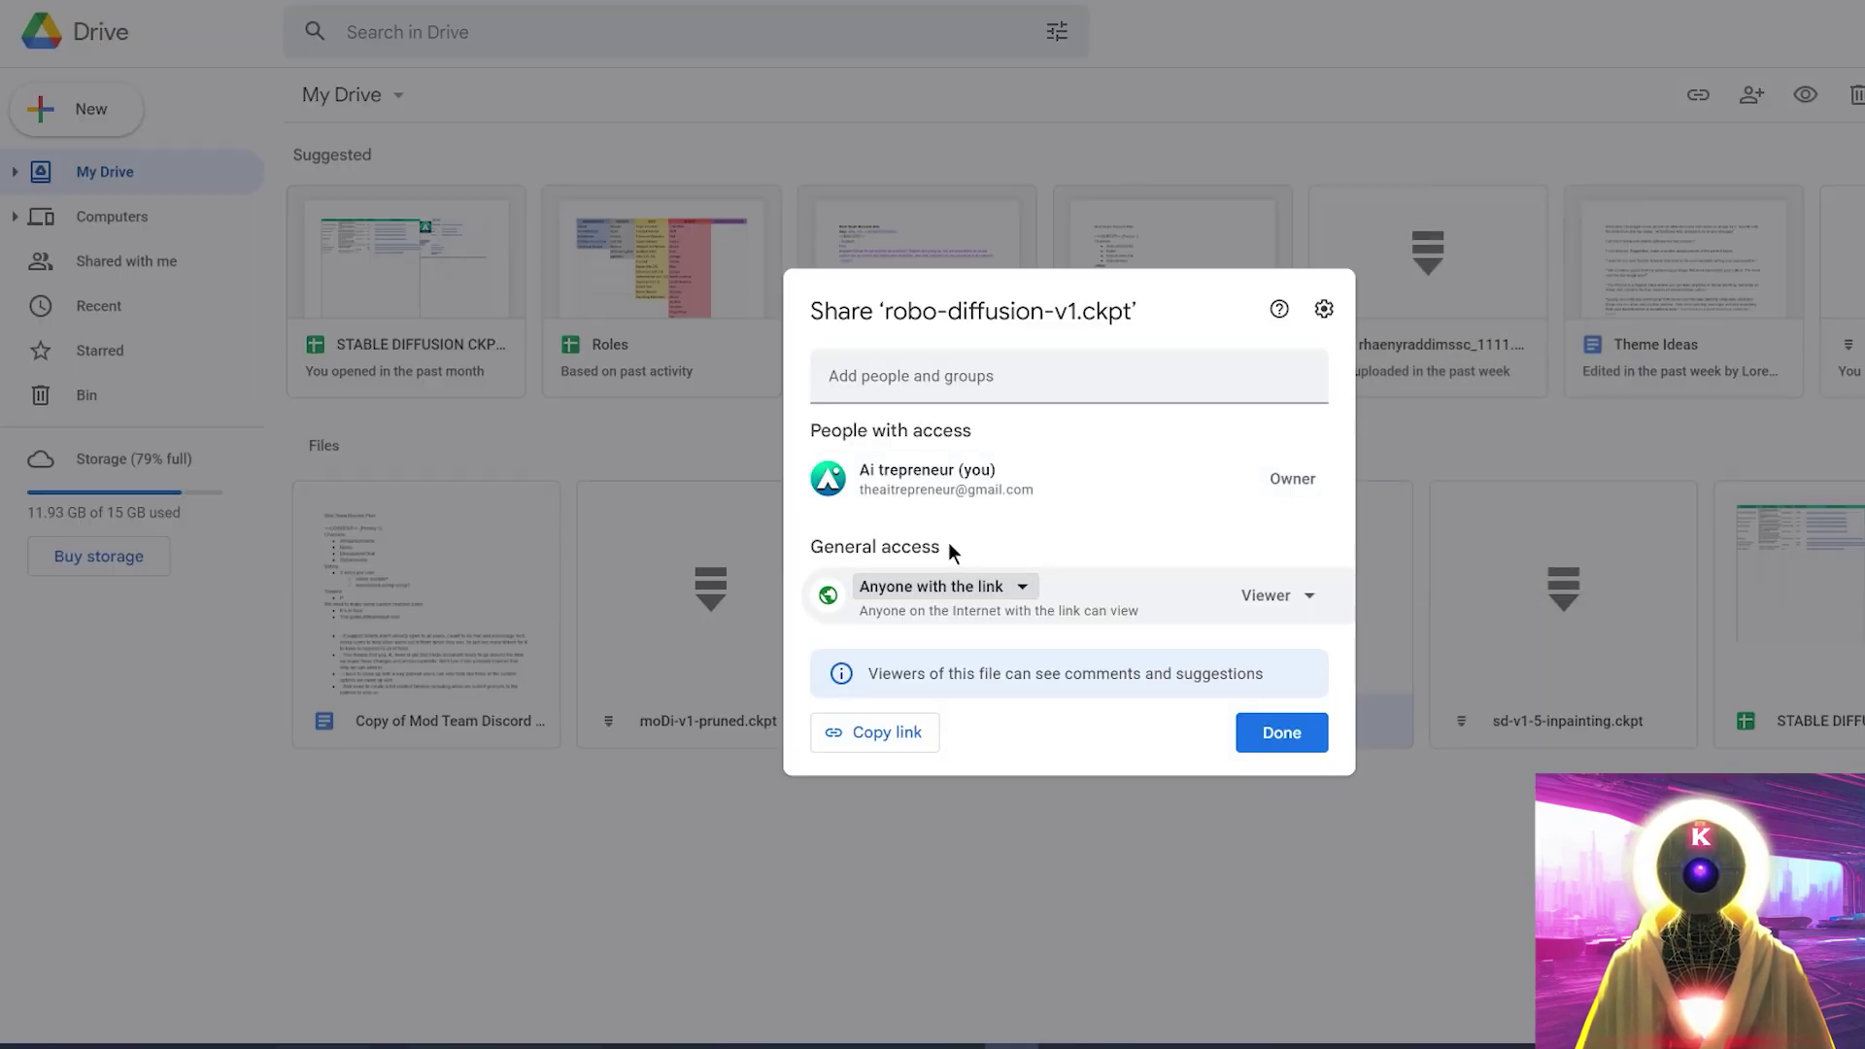
click(1005, 586)
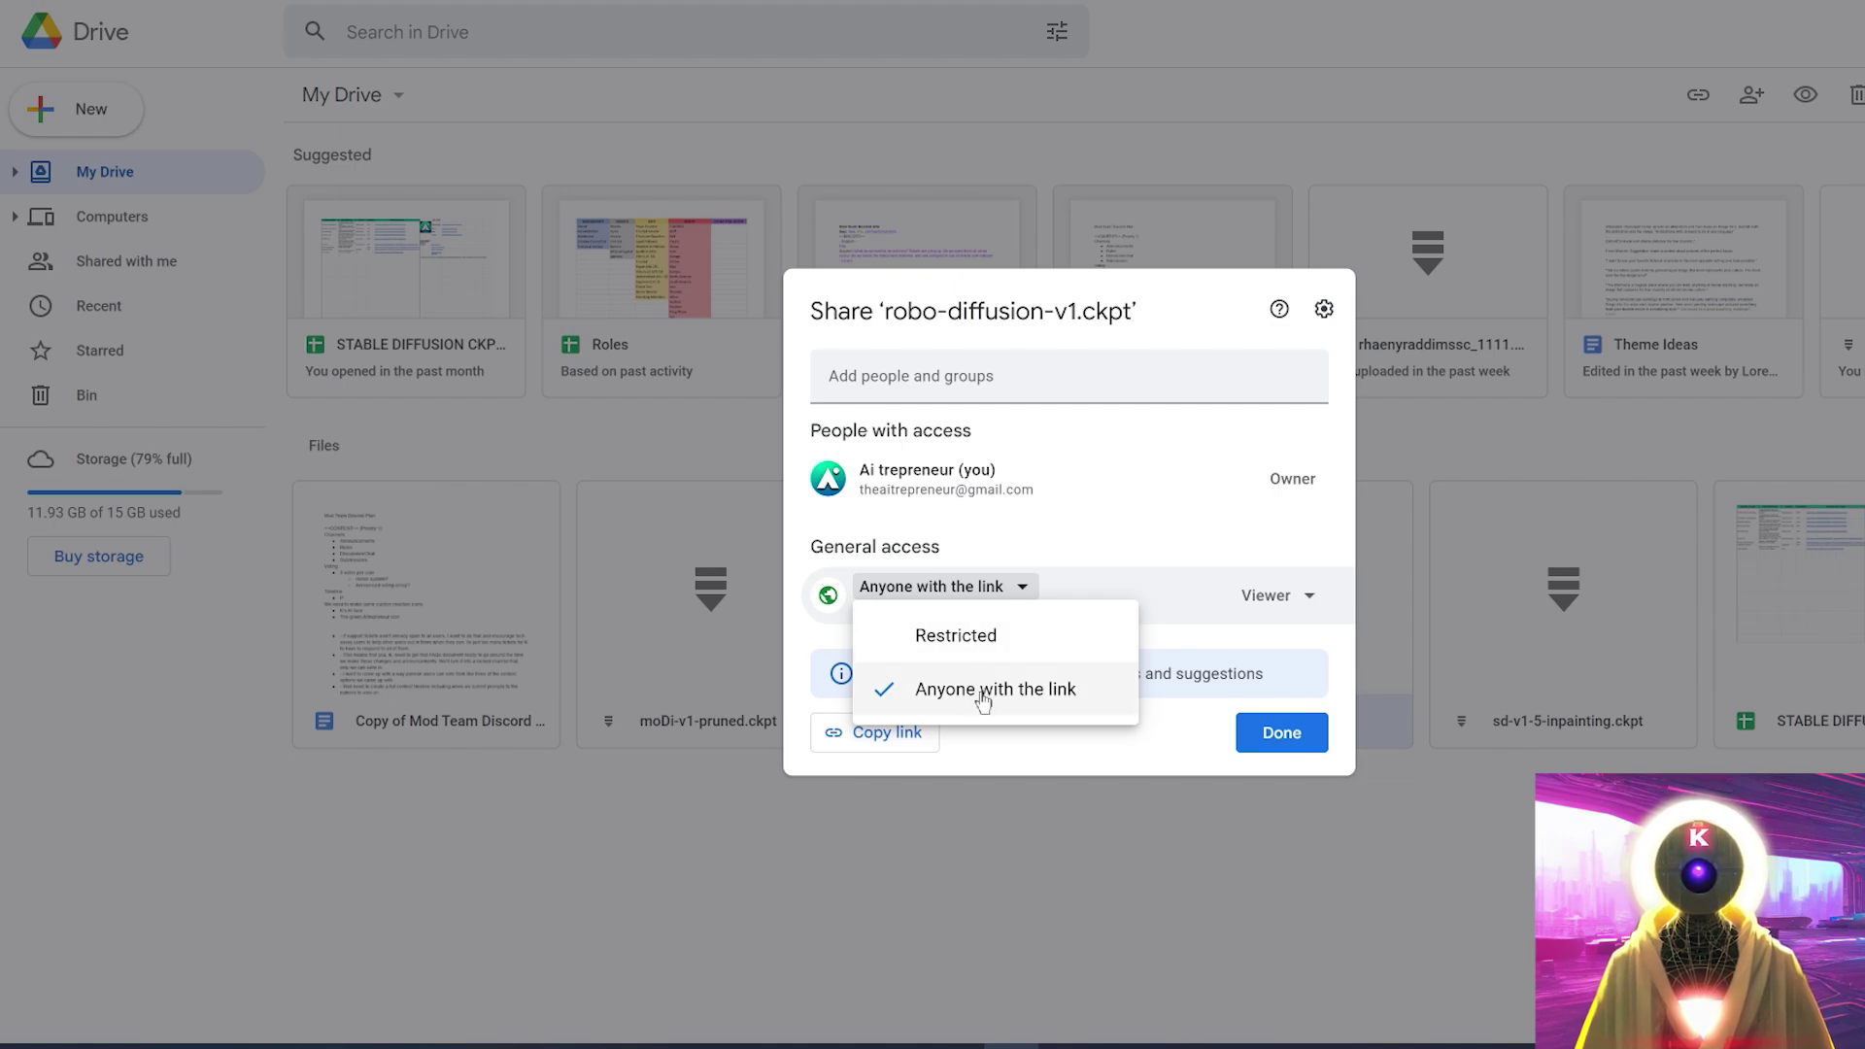
click(984, 692)
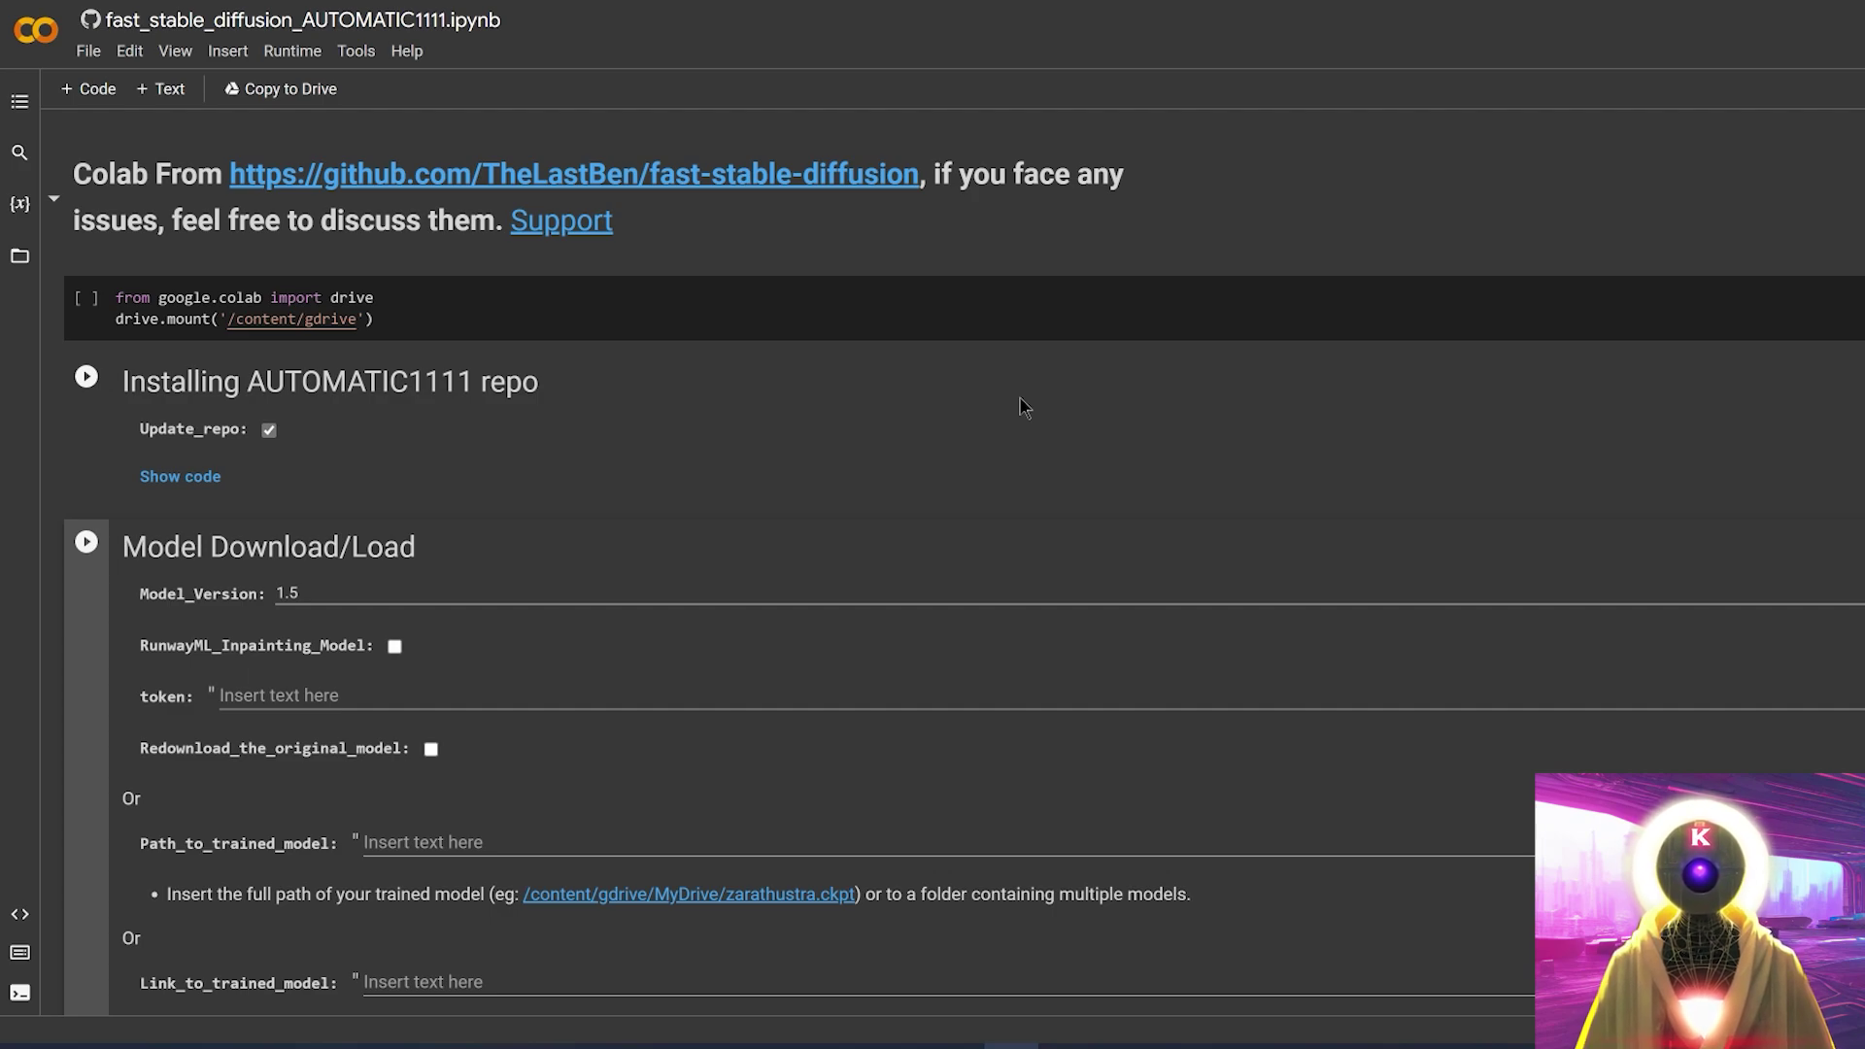
- Mount Google Drive at /content/gdrive, authorizing access, then run the Installing AUTOMATIC1111 repo cell
click(88, 299)
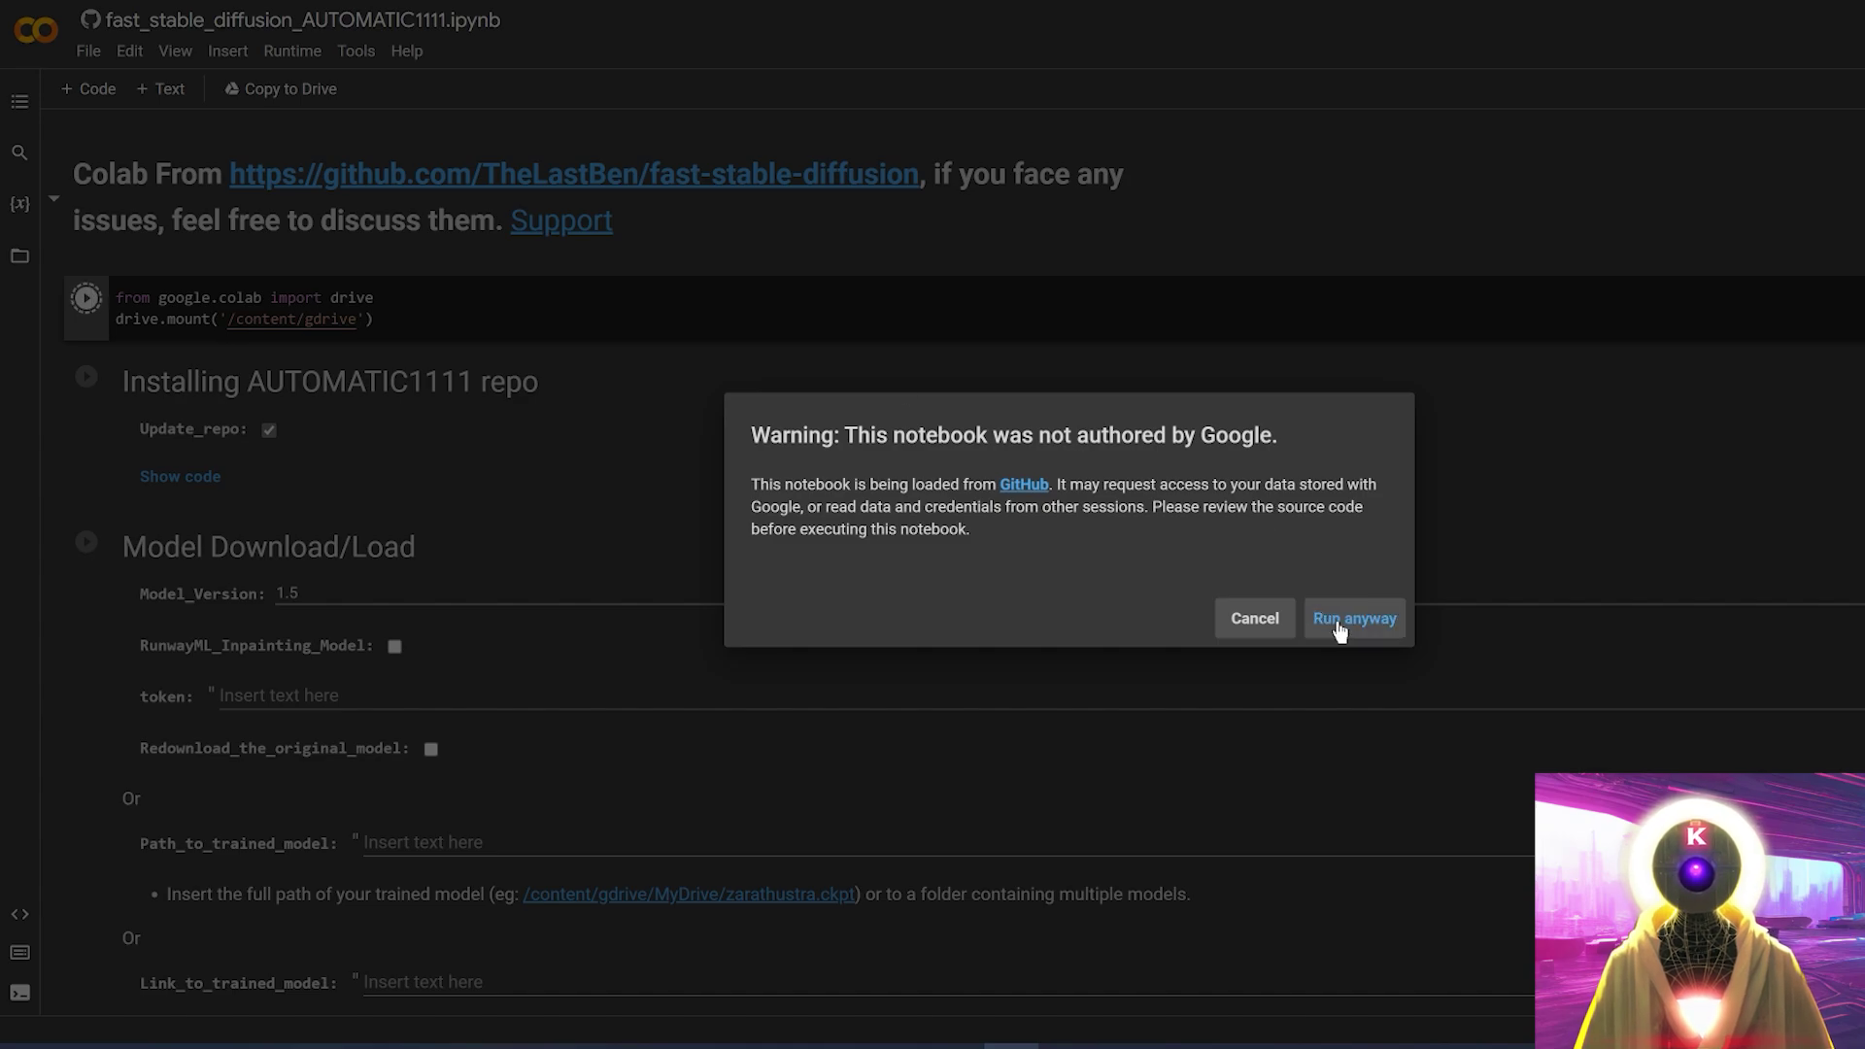
click(1343, 627)
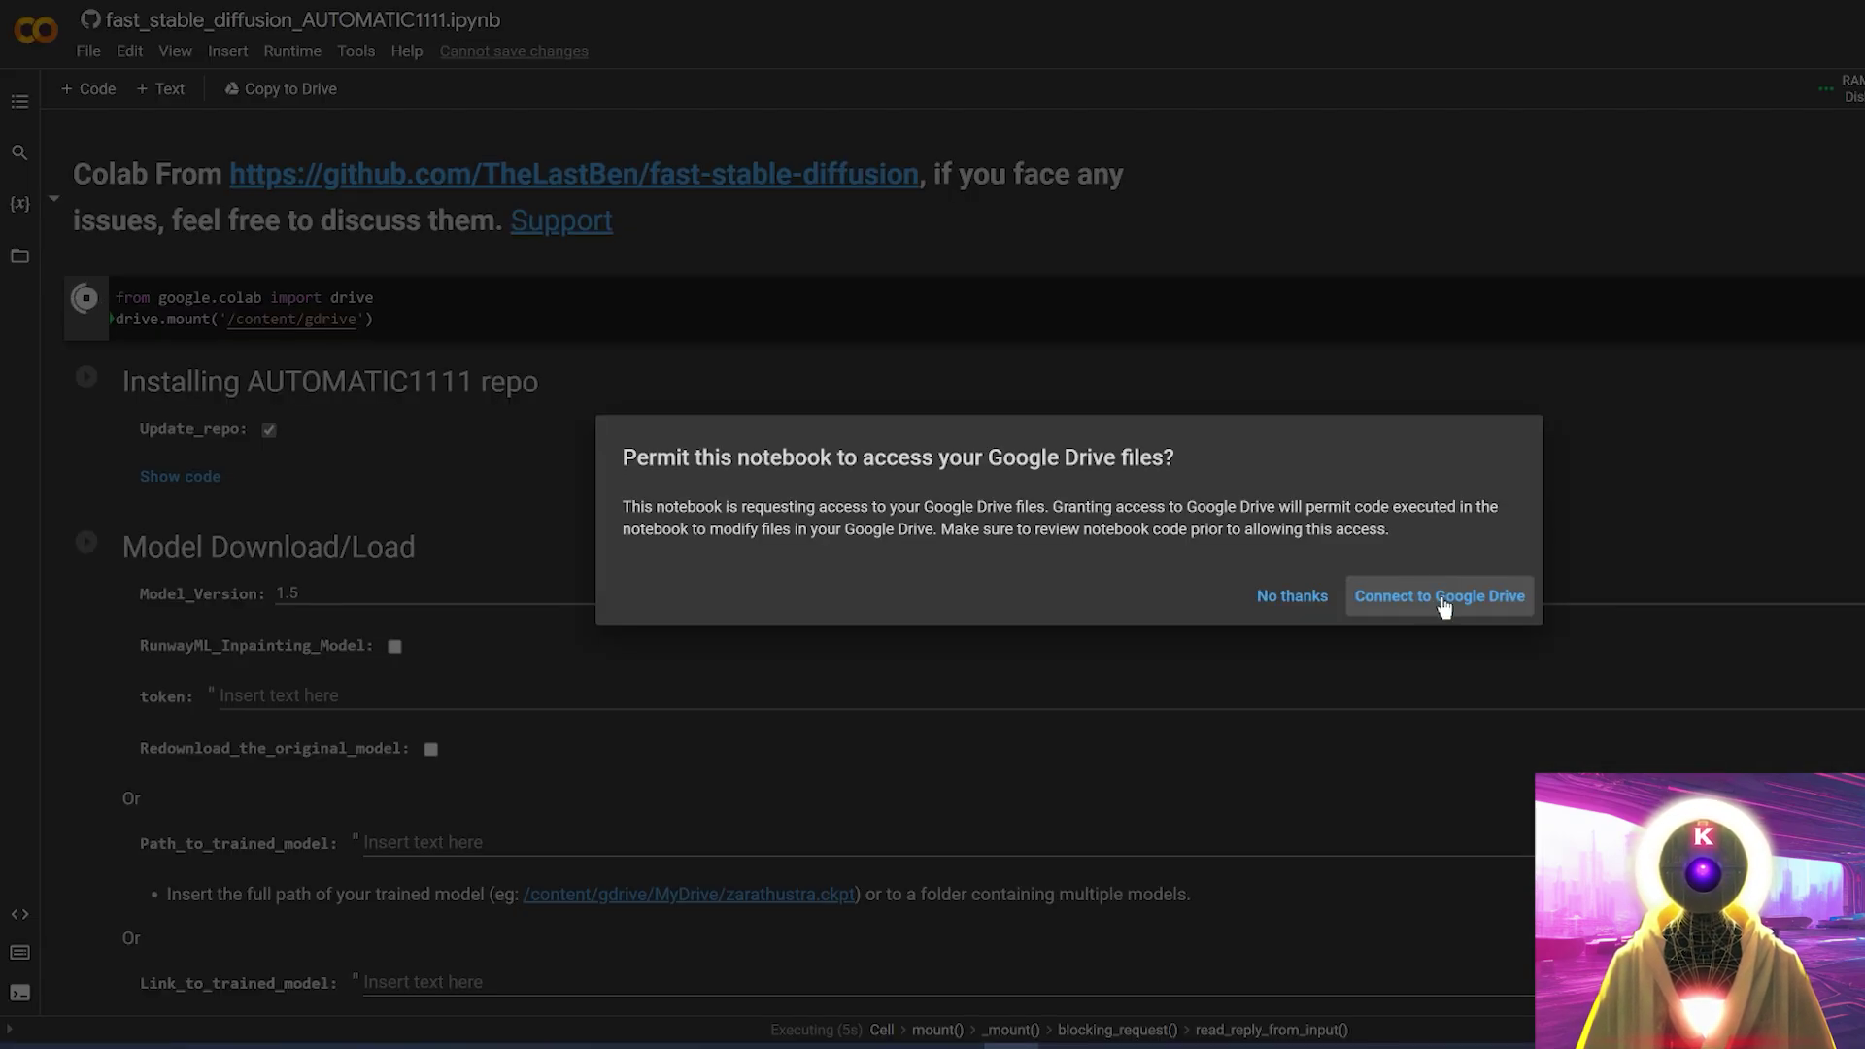
click(1442, 599)
scroll(557, 249, down, 5)
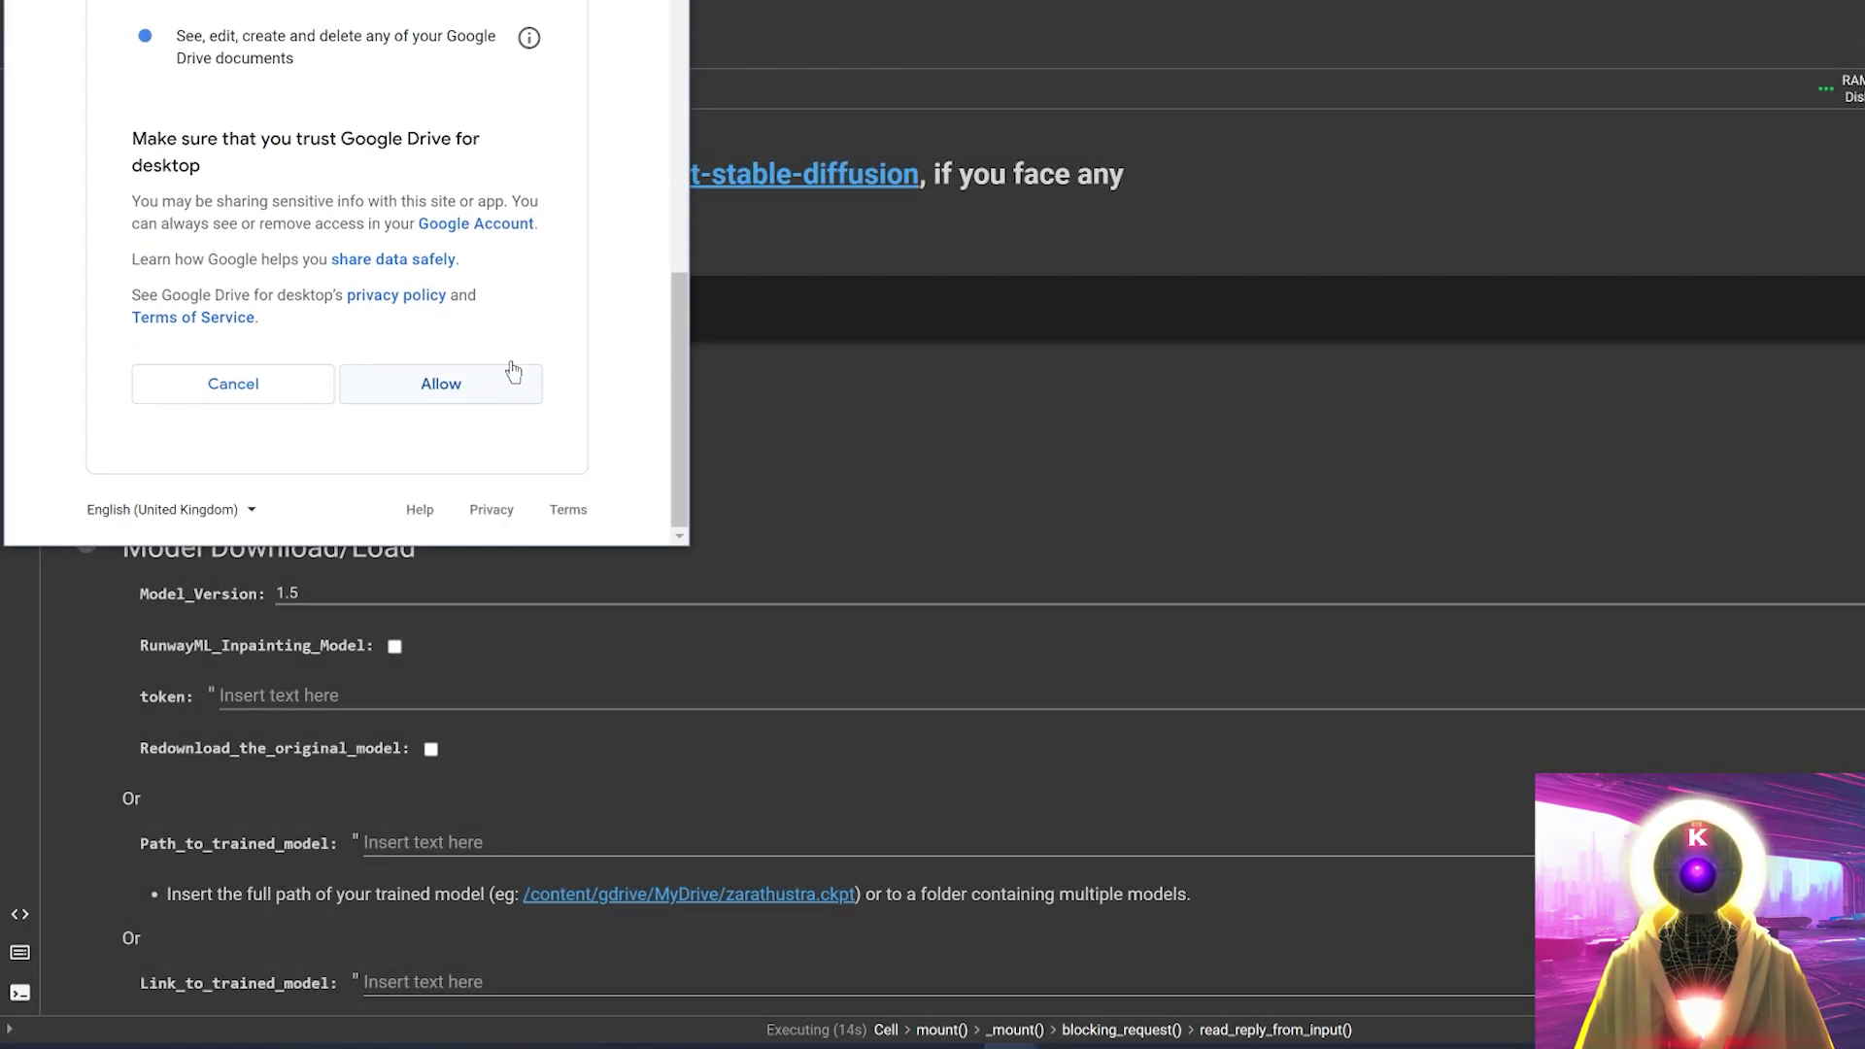
click(488, 389)
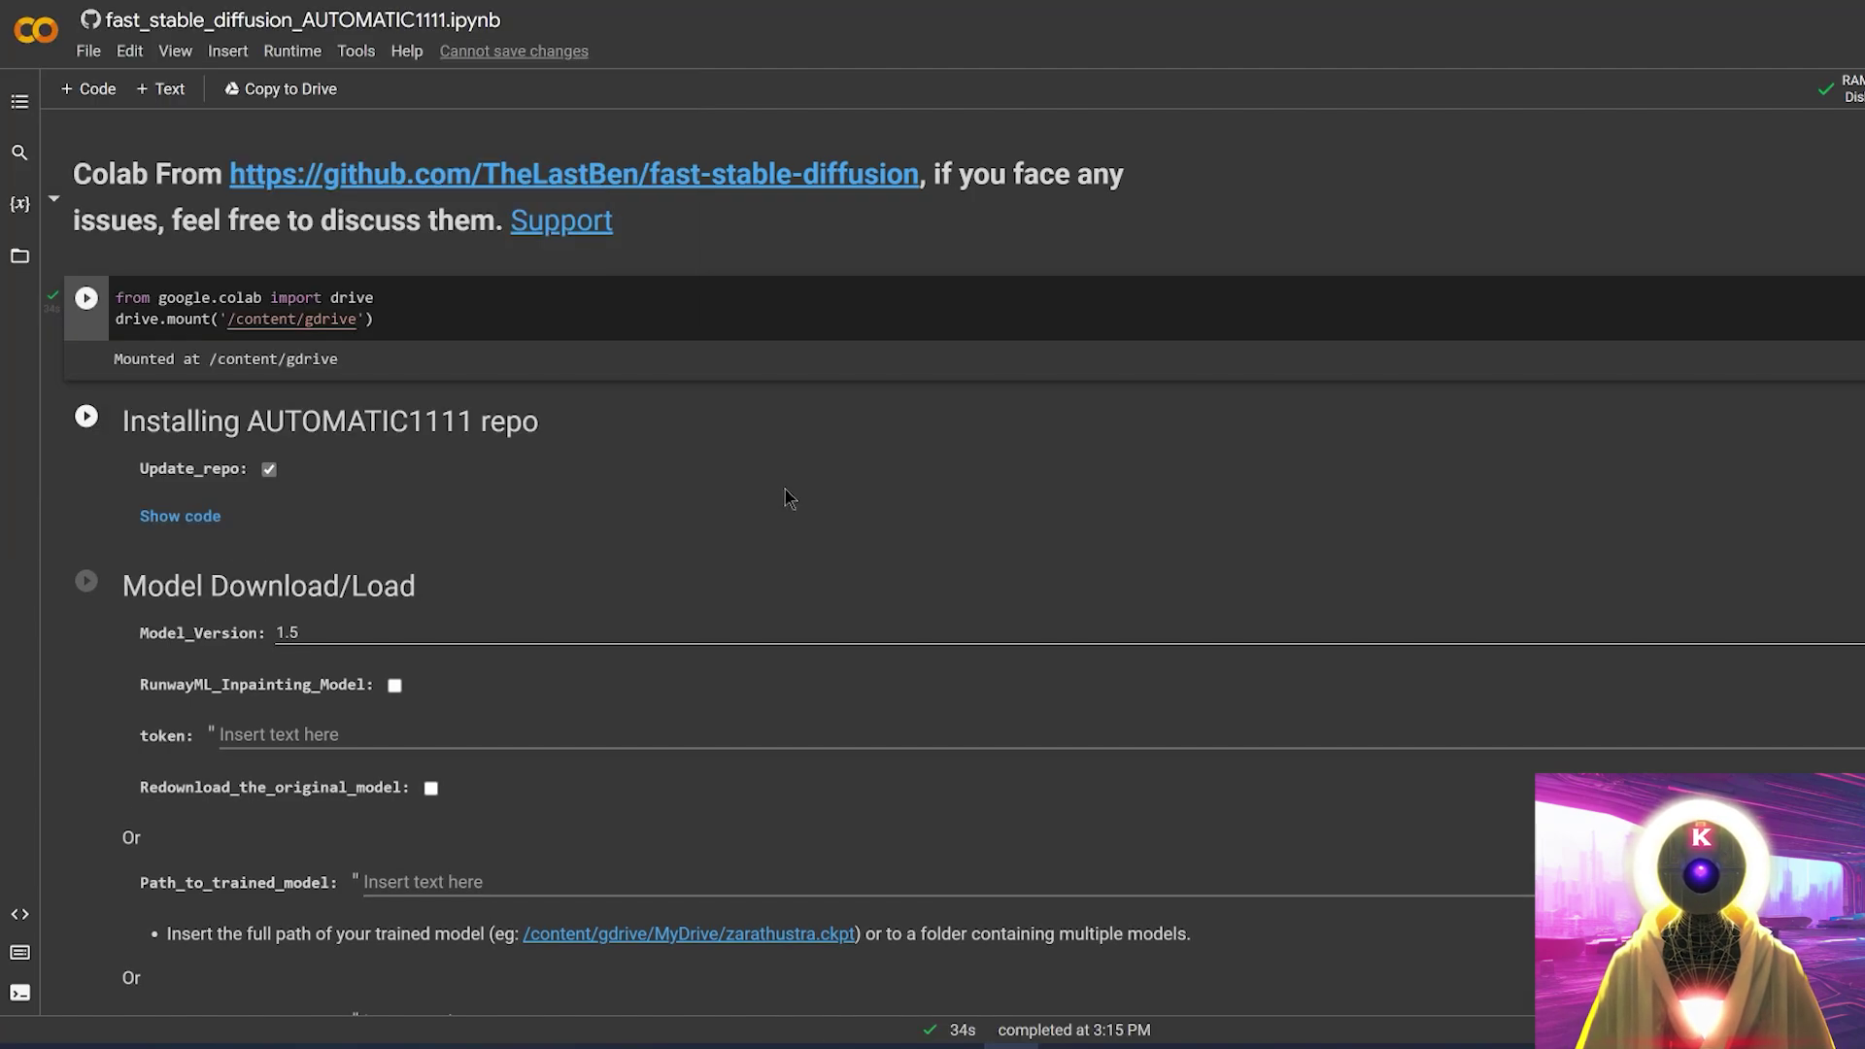
click(85, 419)
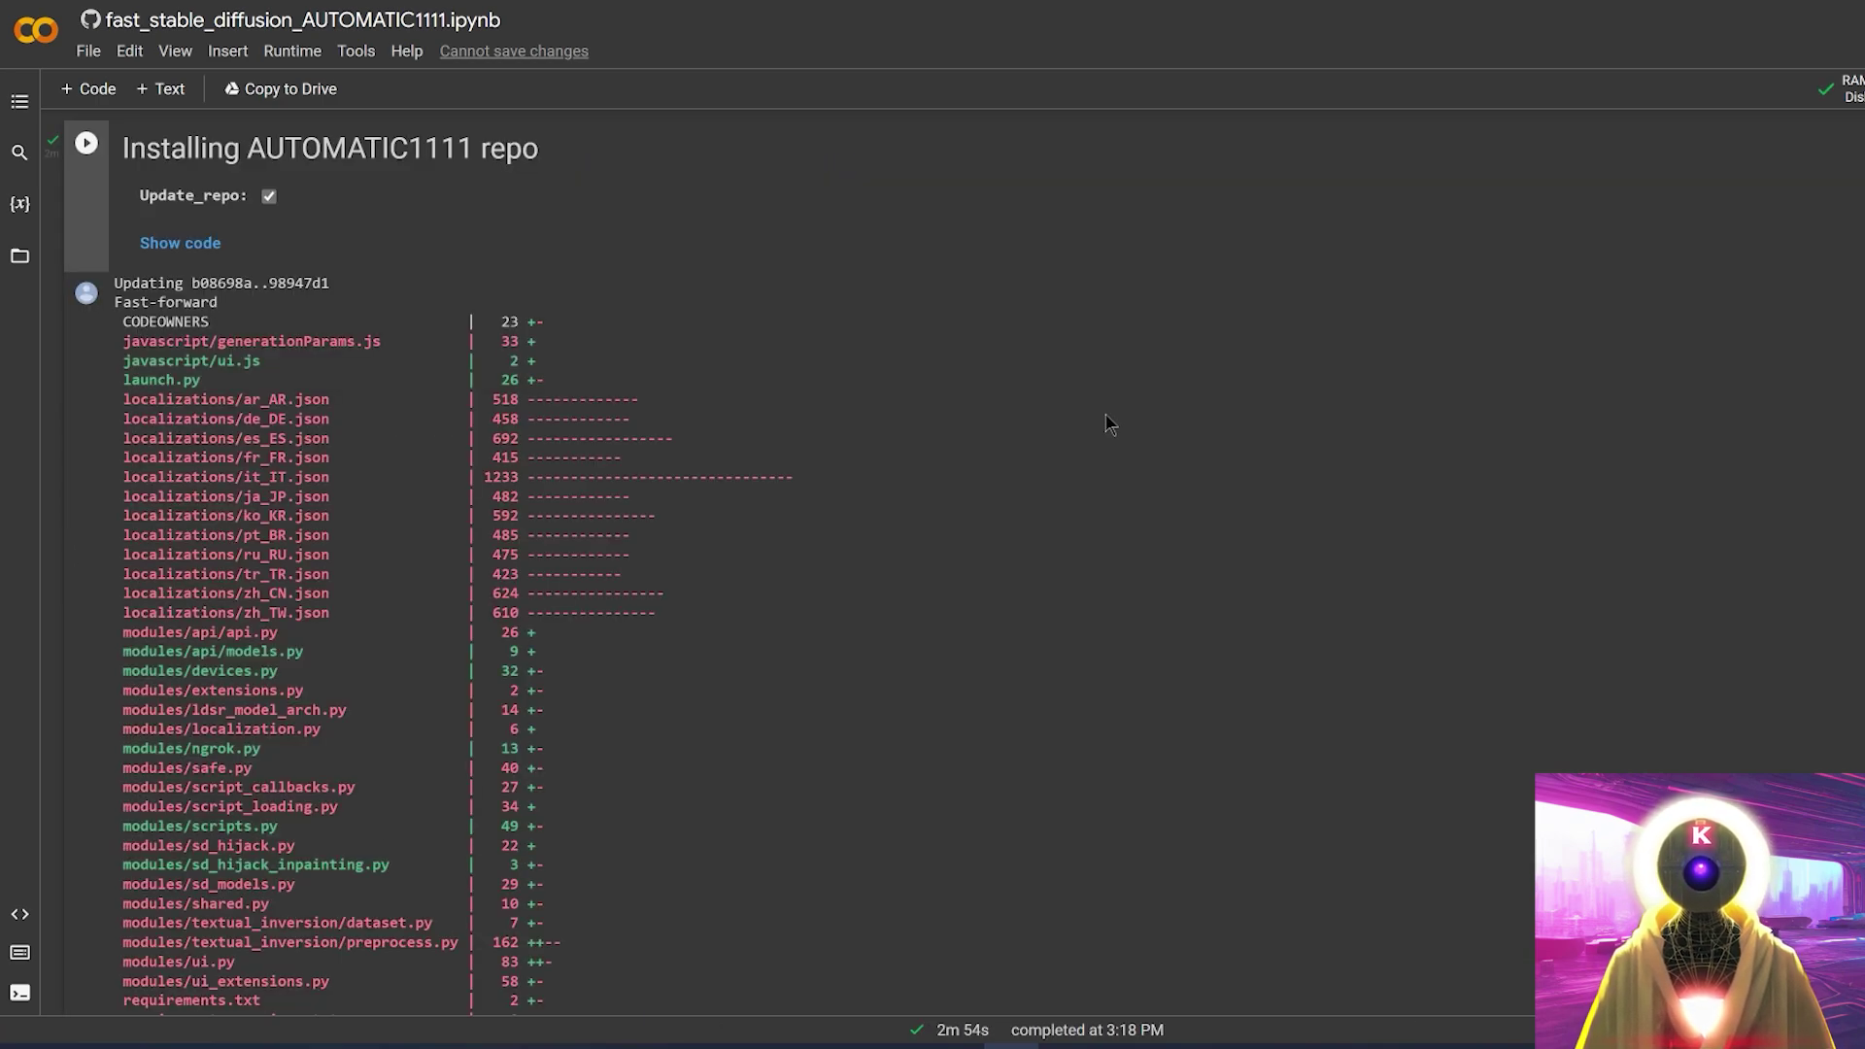
scroll(1110, 424, down, 12)
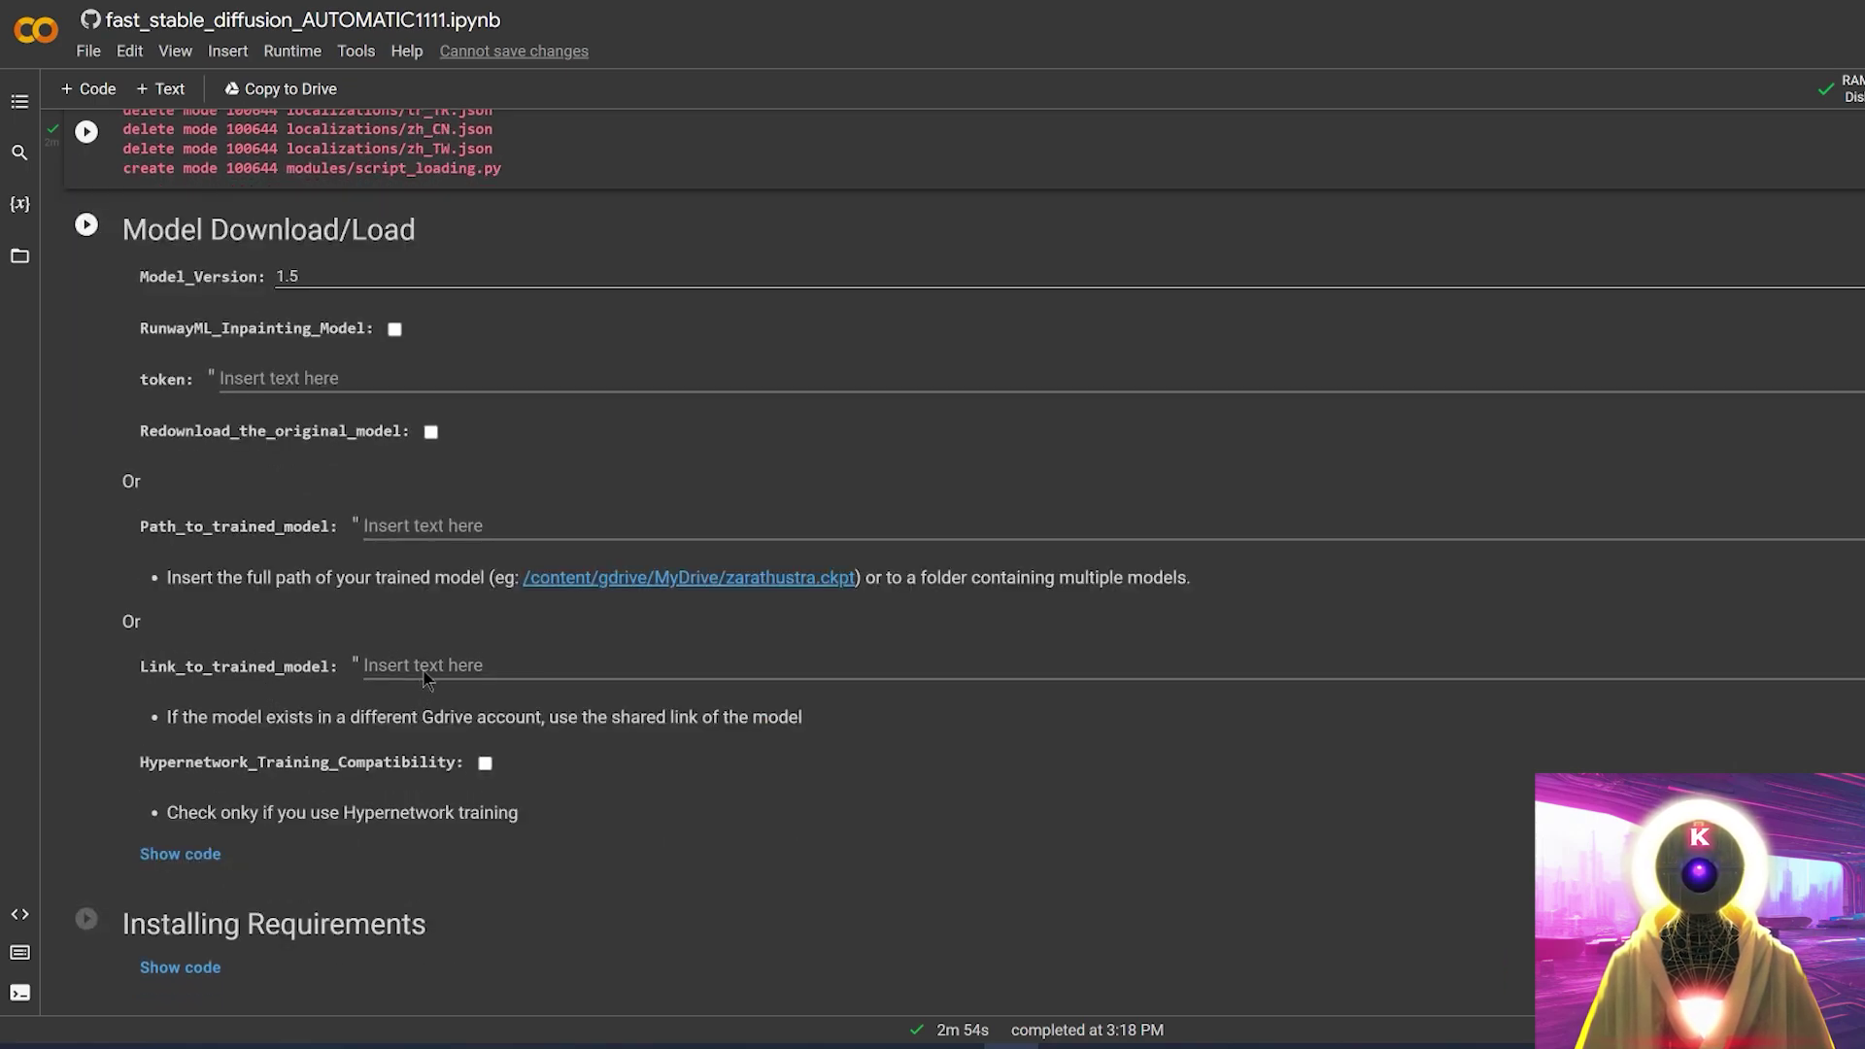
- Paste the shared Drive link into Link_to_trained_model and run the Model Download/Load cell
click(426, 669)
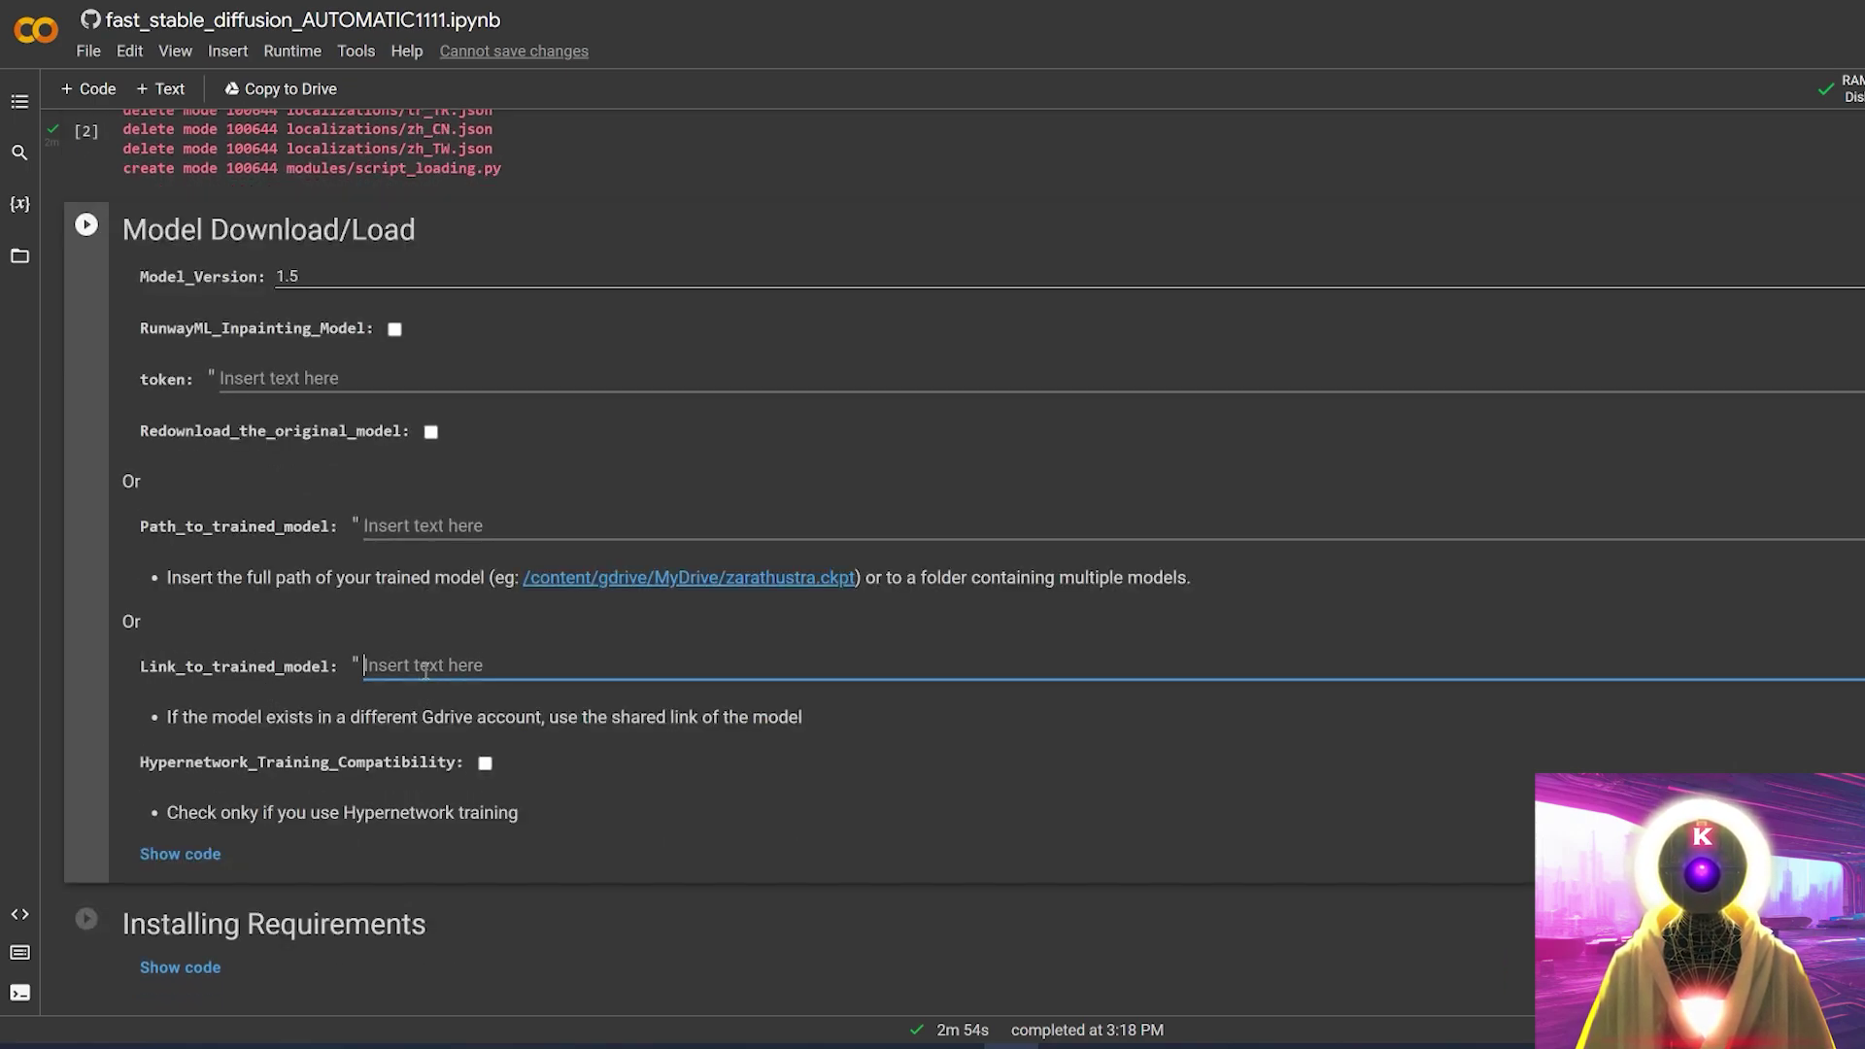
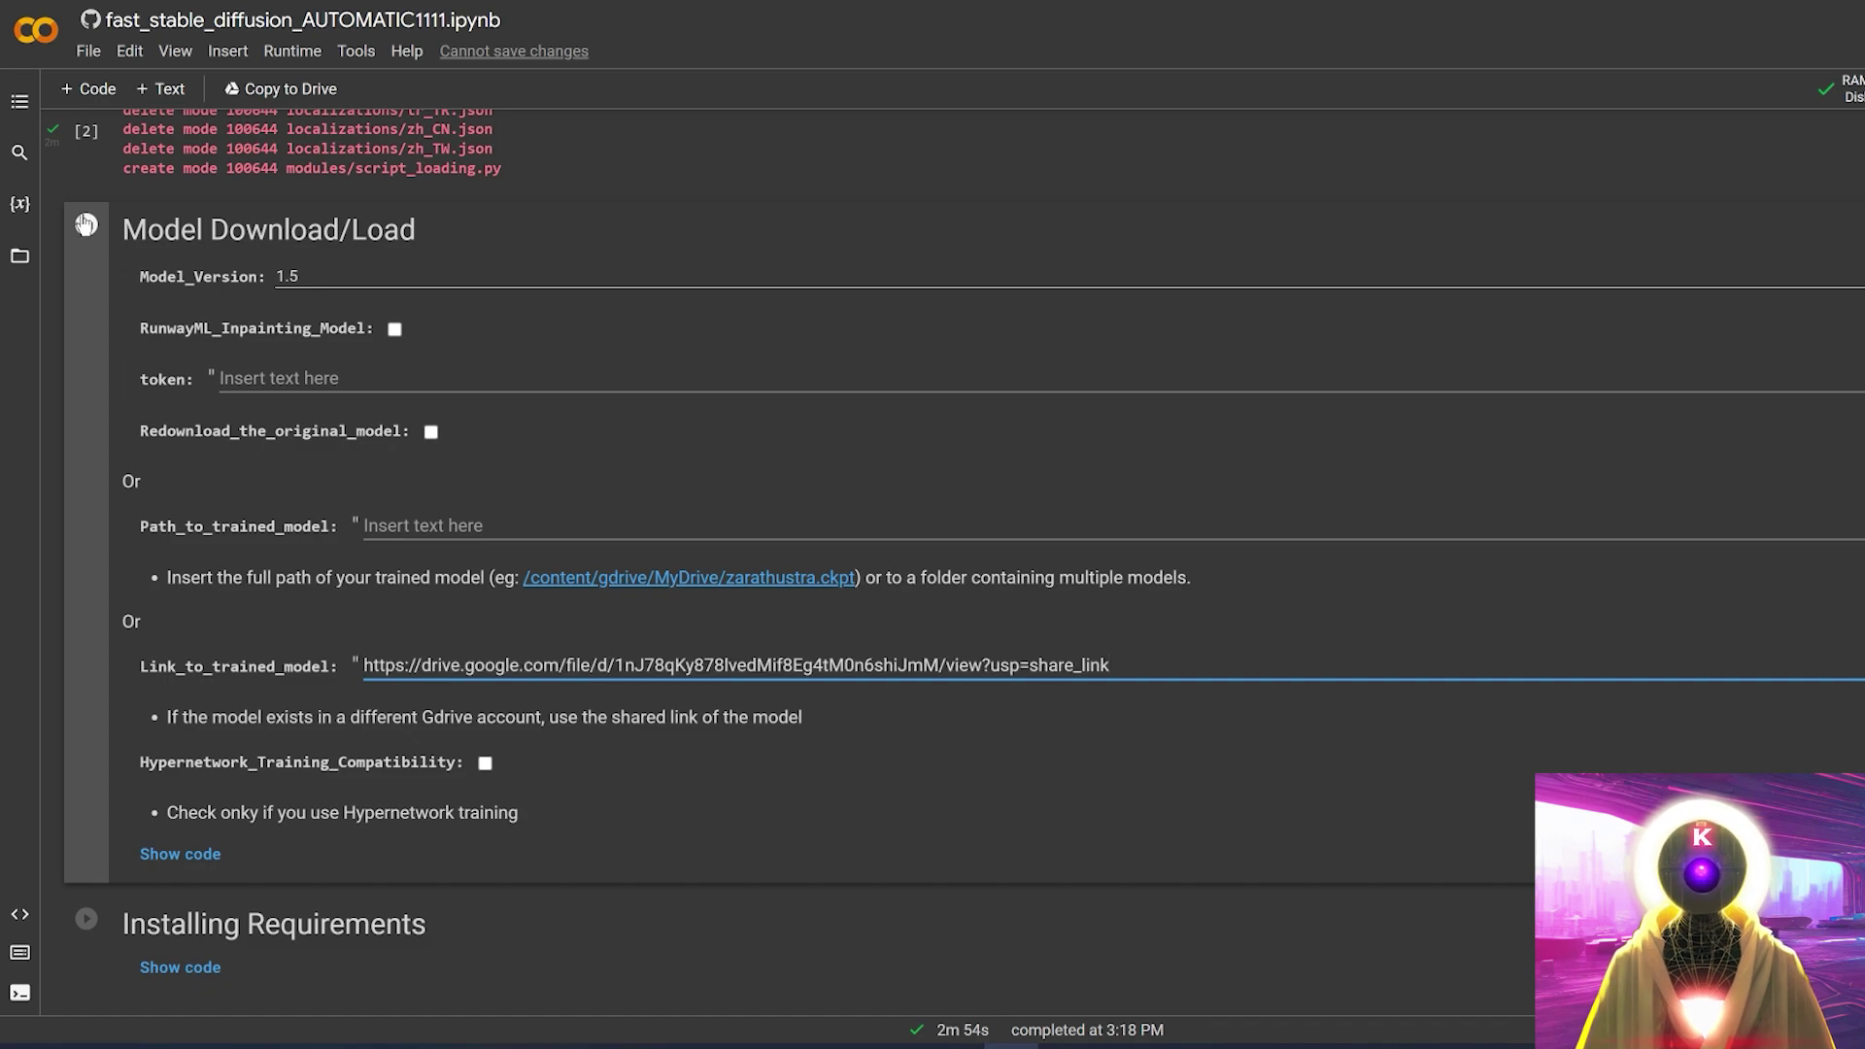
click(85, 226)
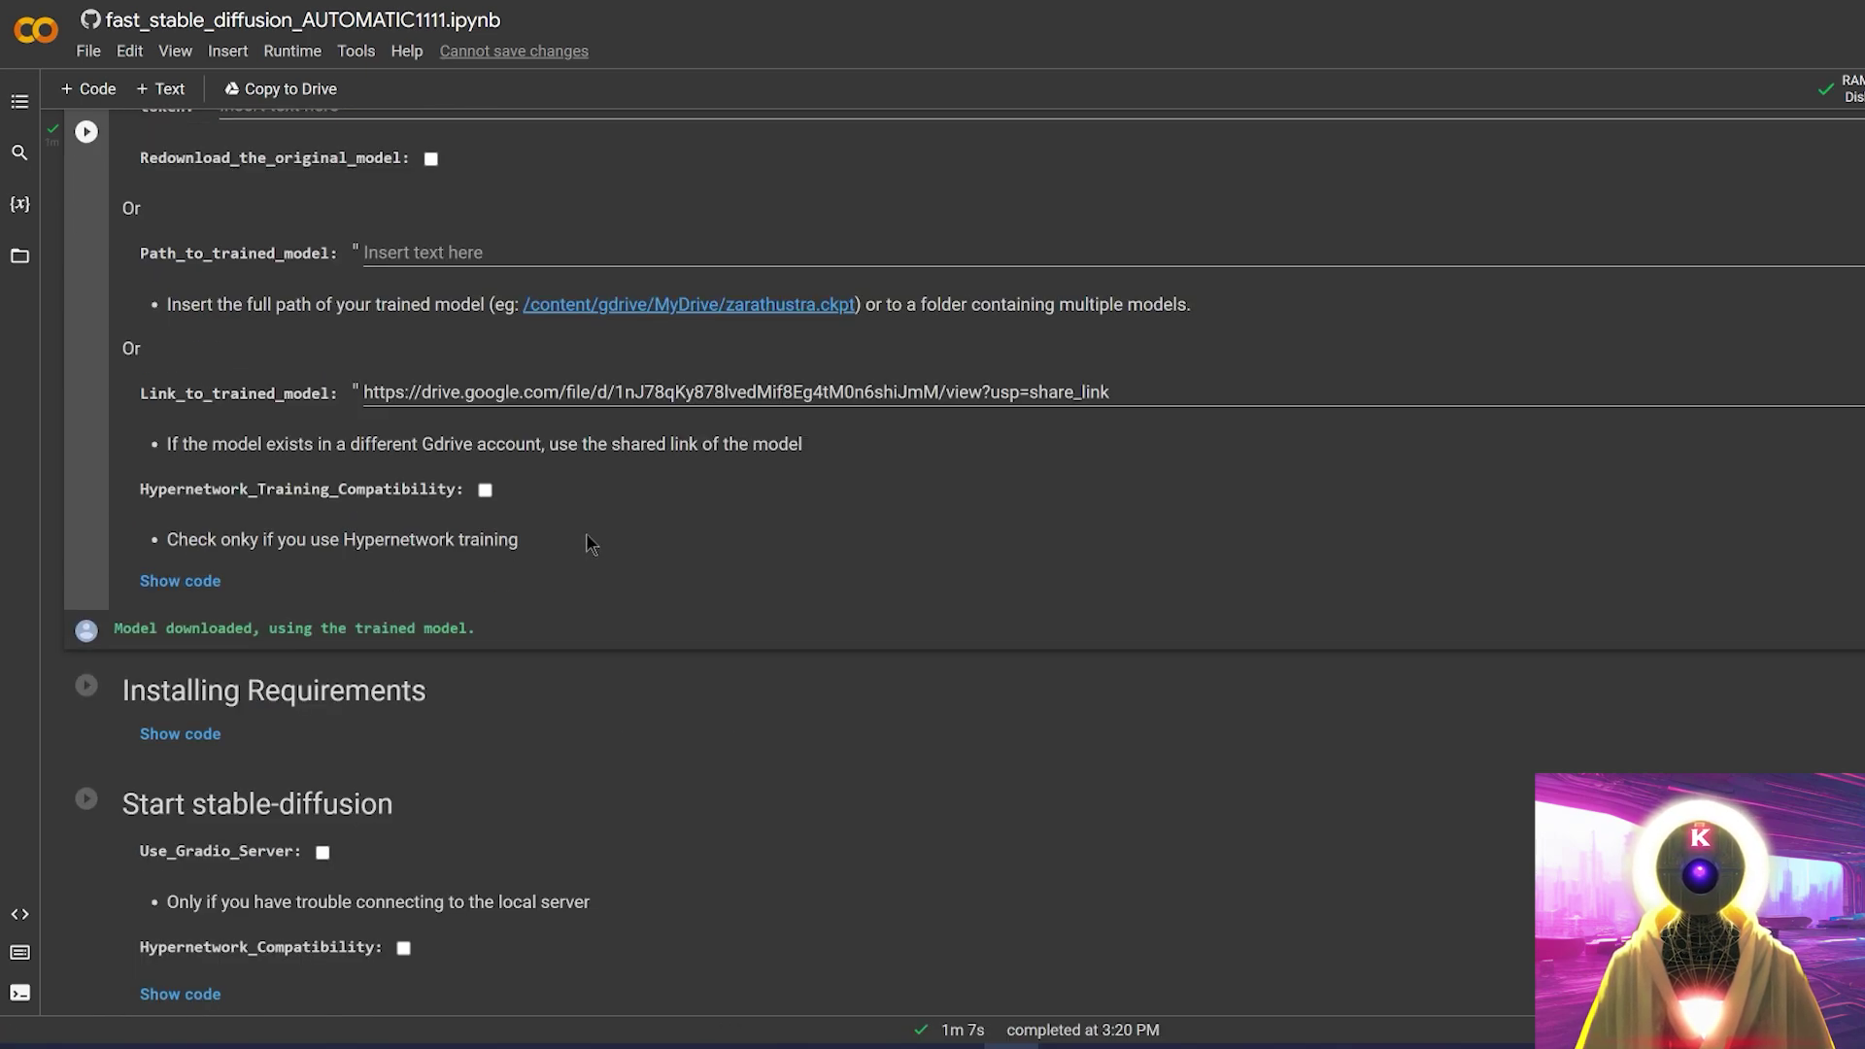
- Run the Requirements and Start stable-diffusion cells, then open the local URL past the localtunnel reminder
click(97, 687)
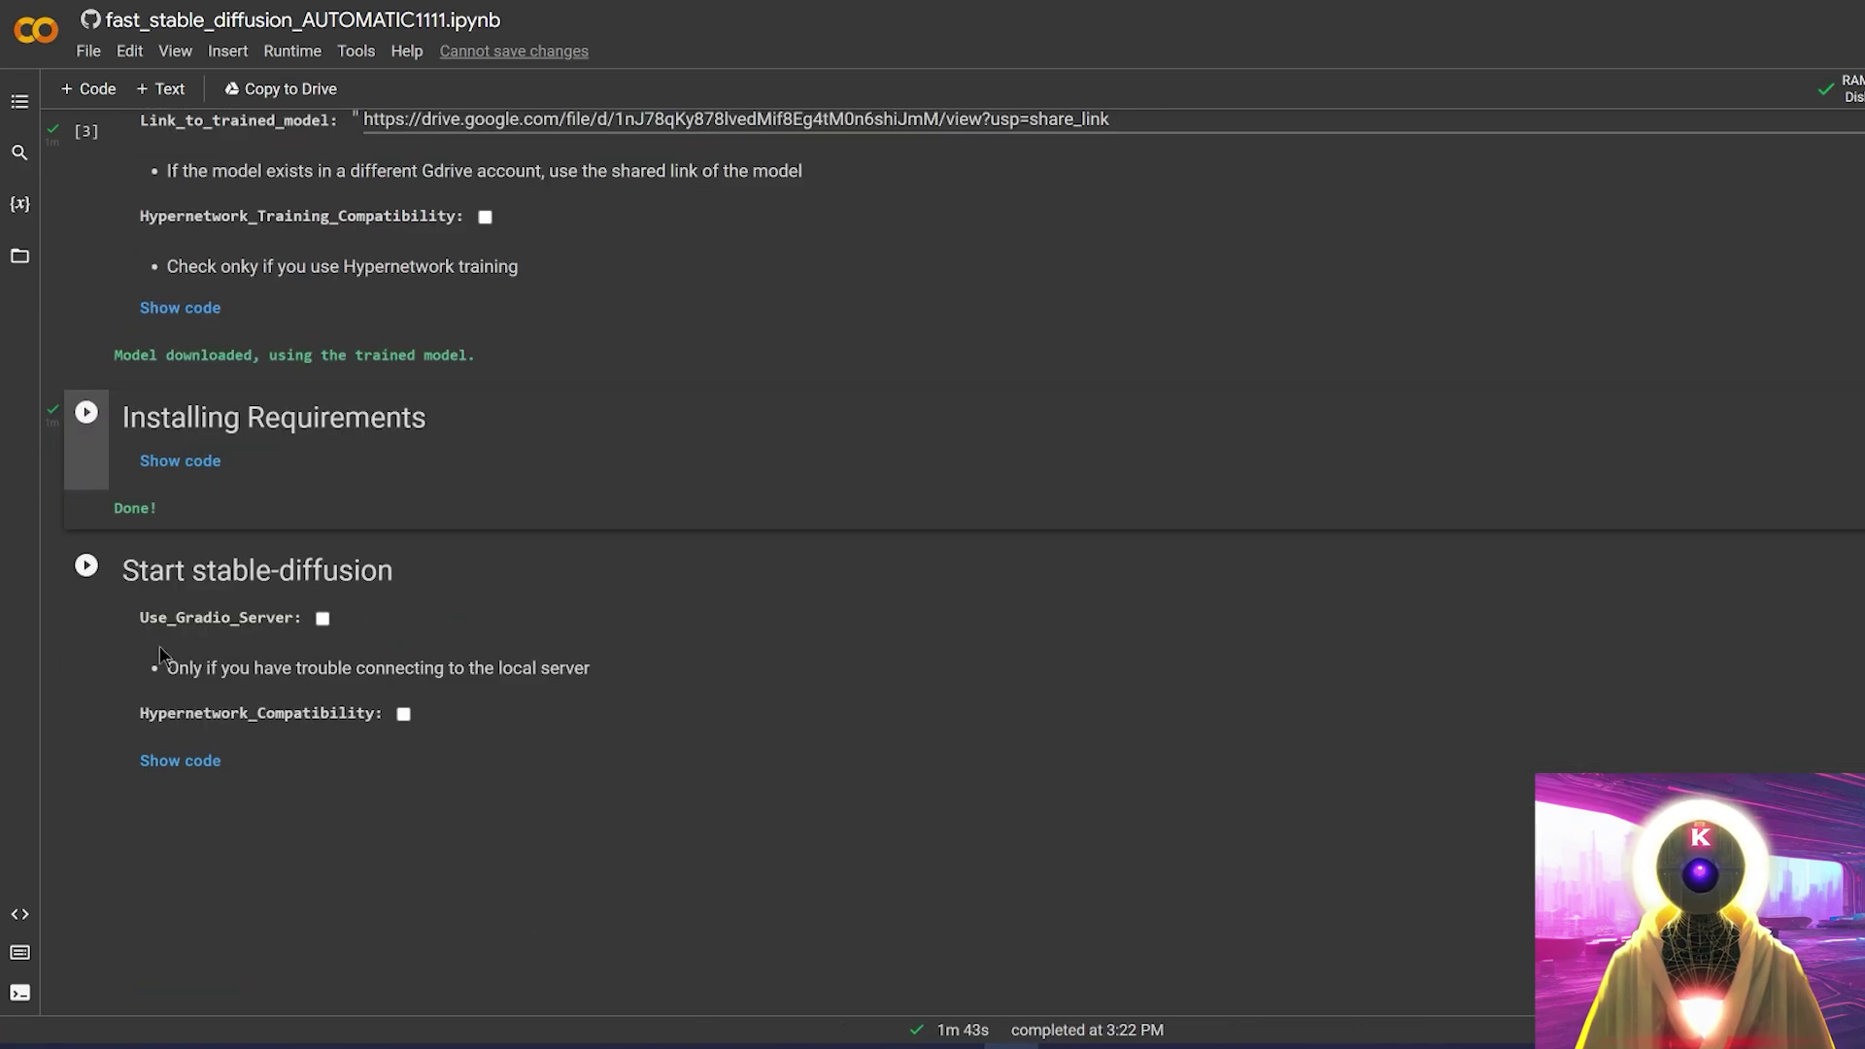
click(87, 567)
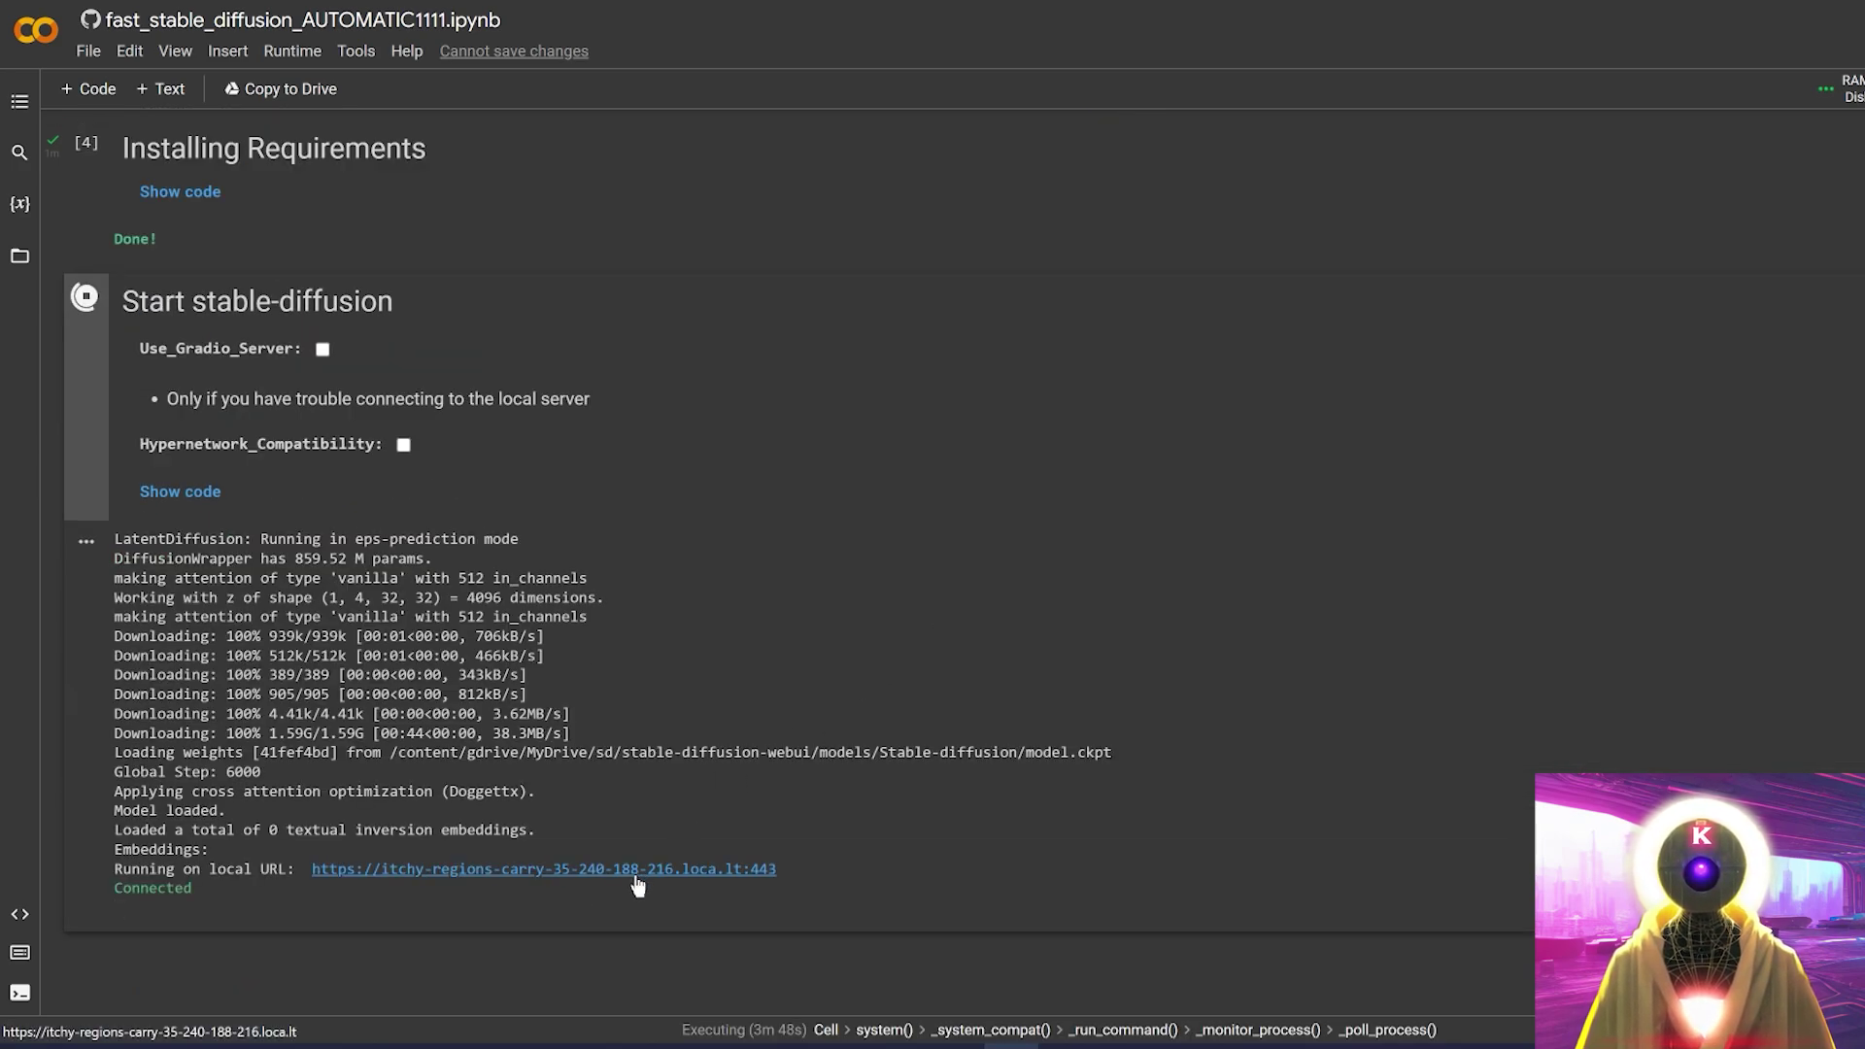
click(638, 872)
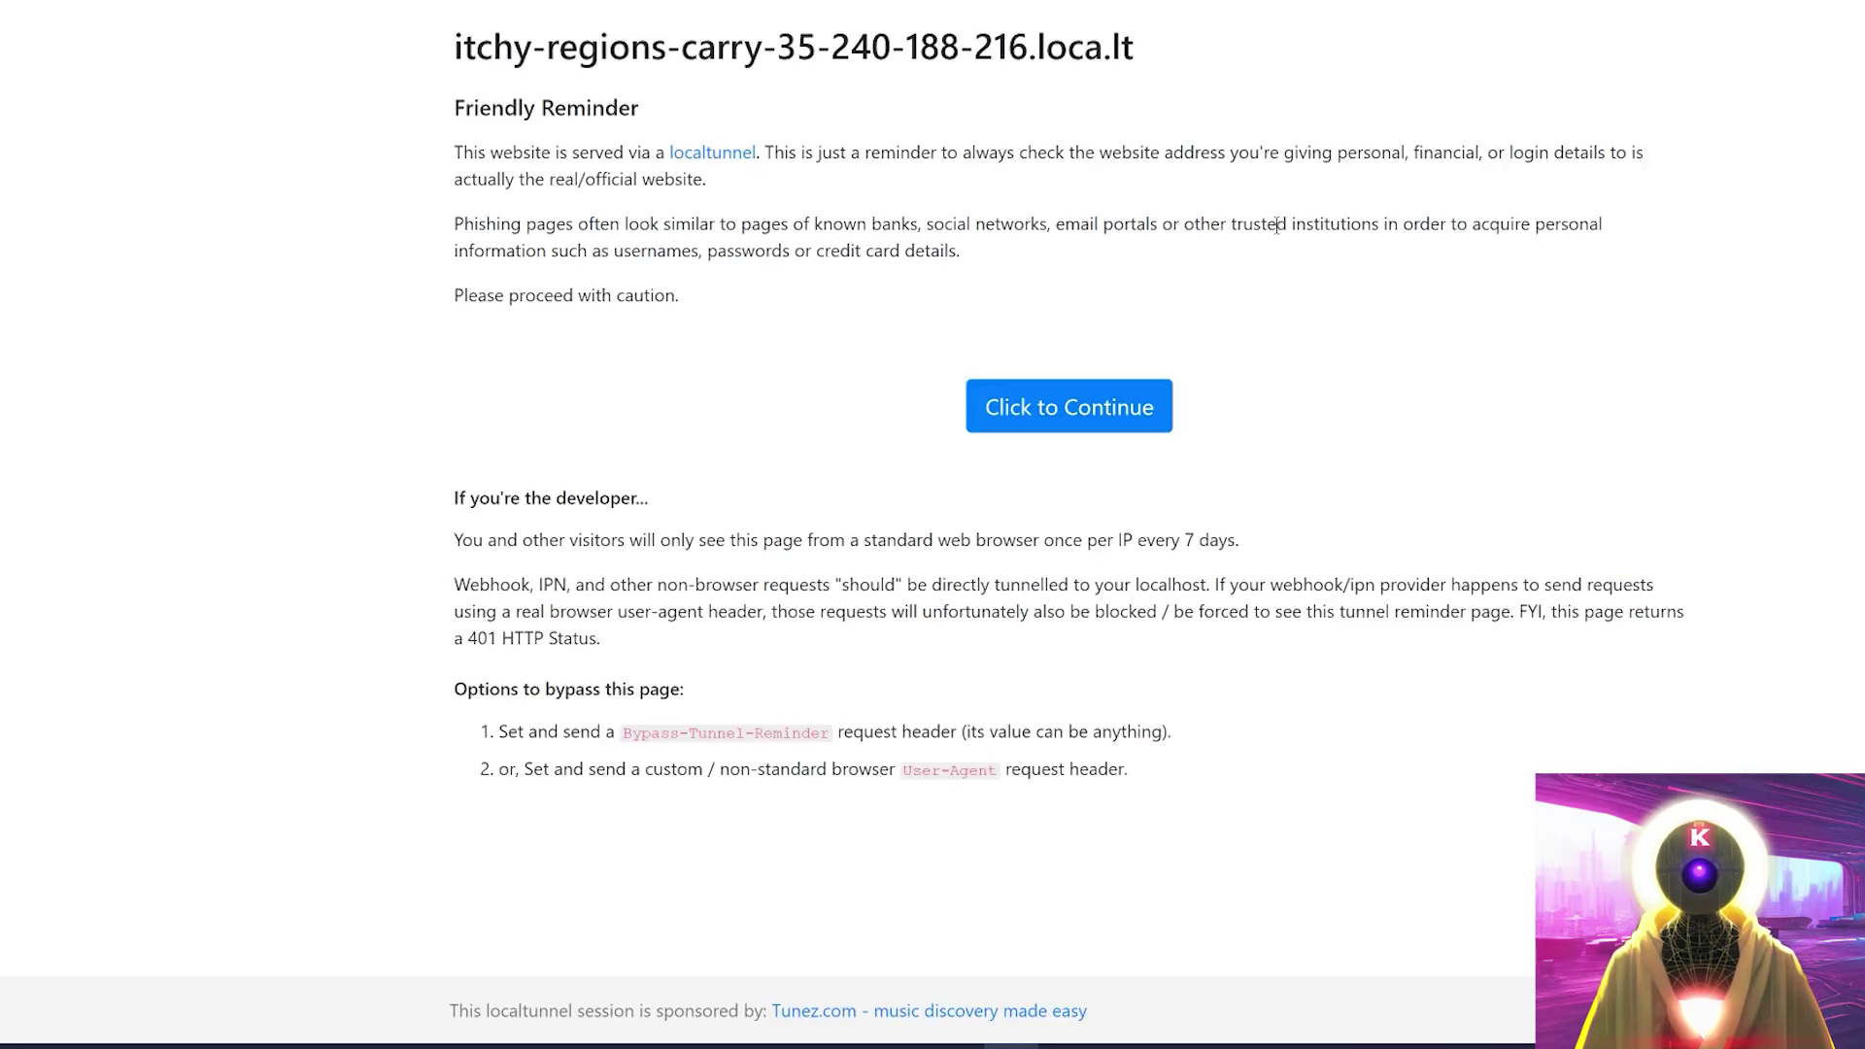
click(1030, 431)
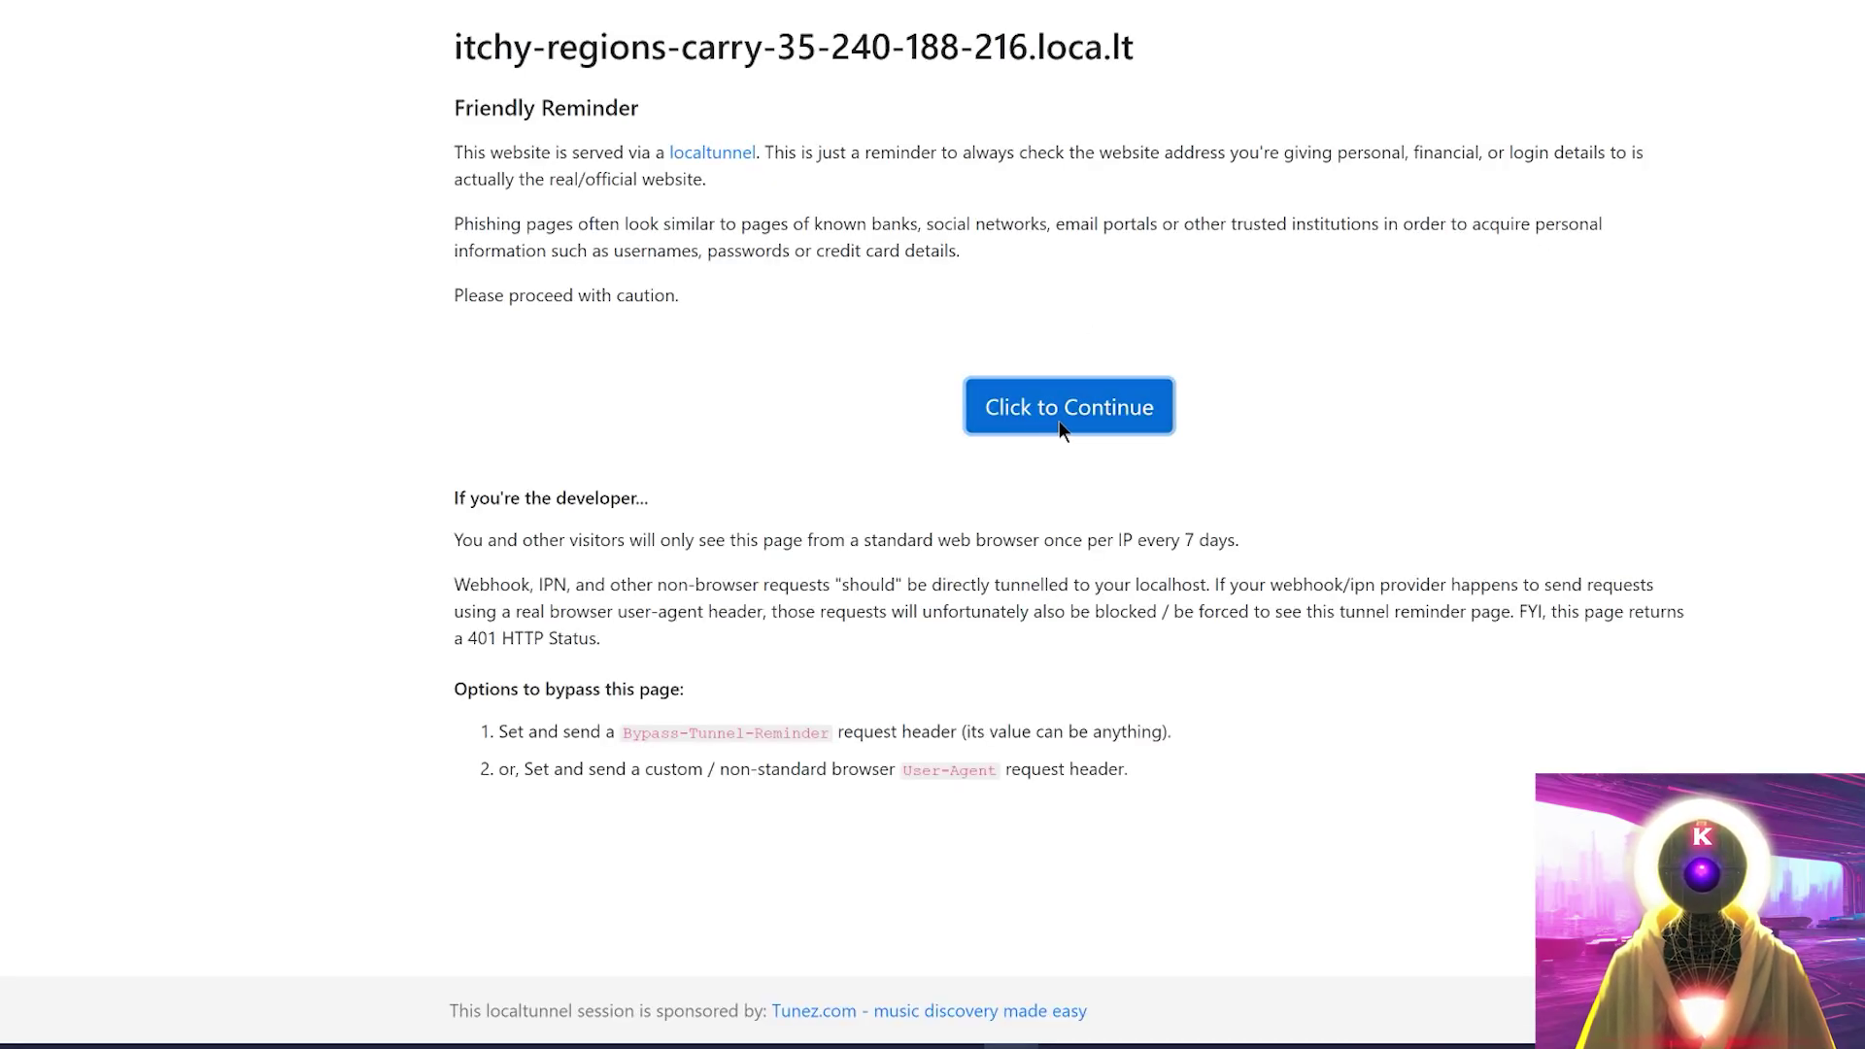
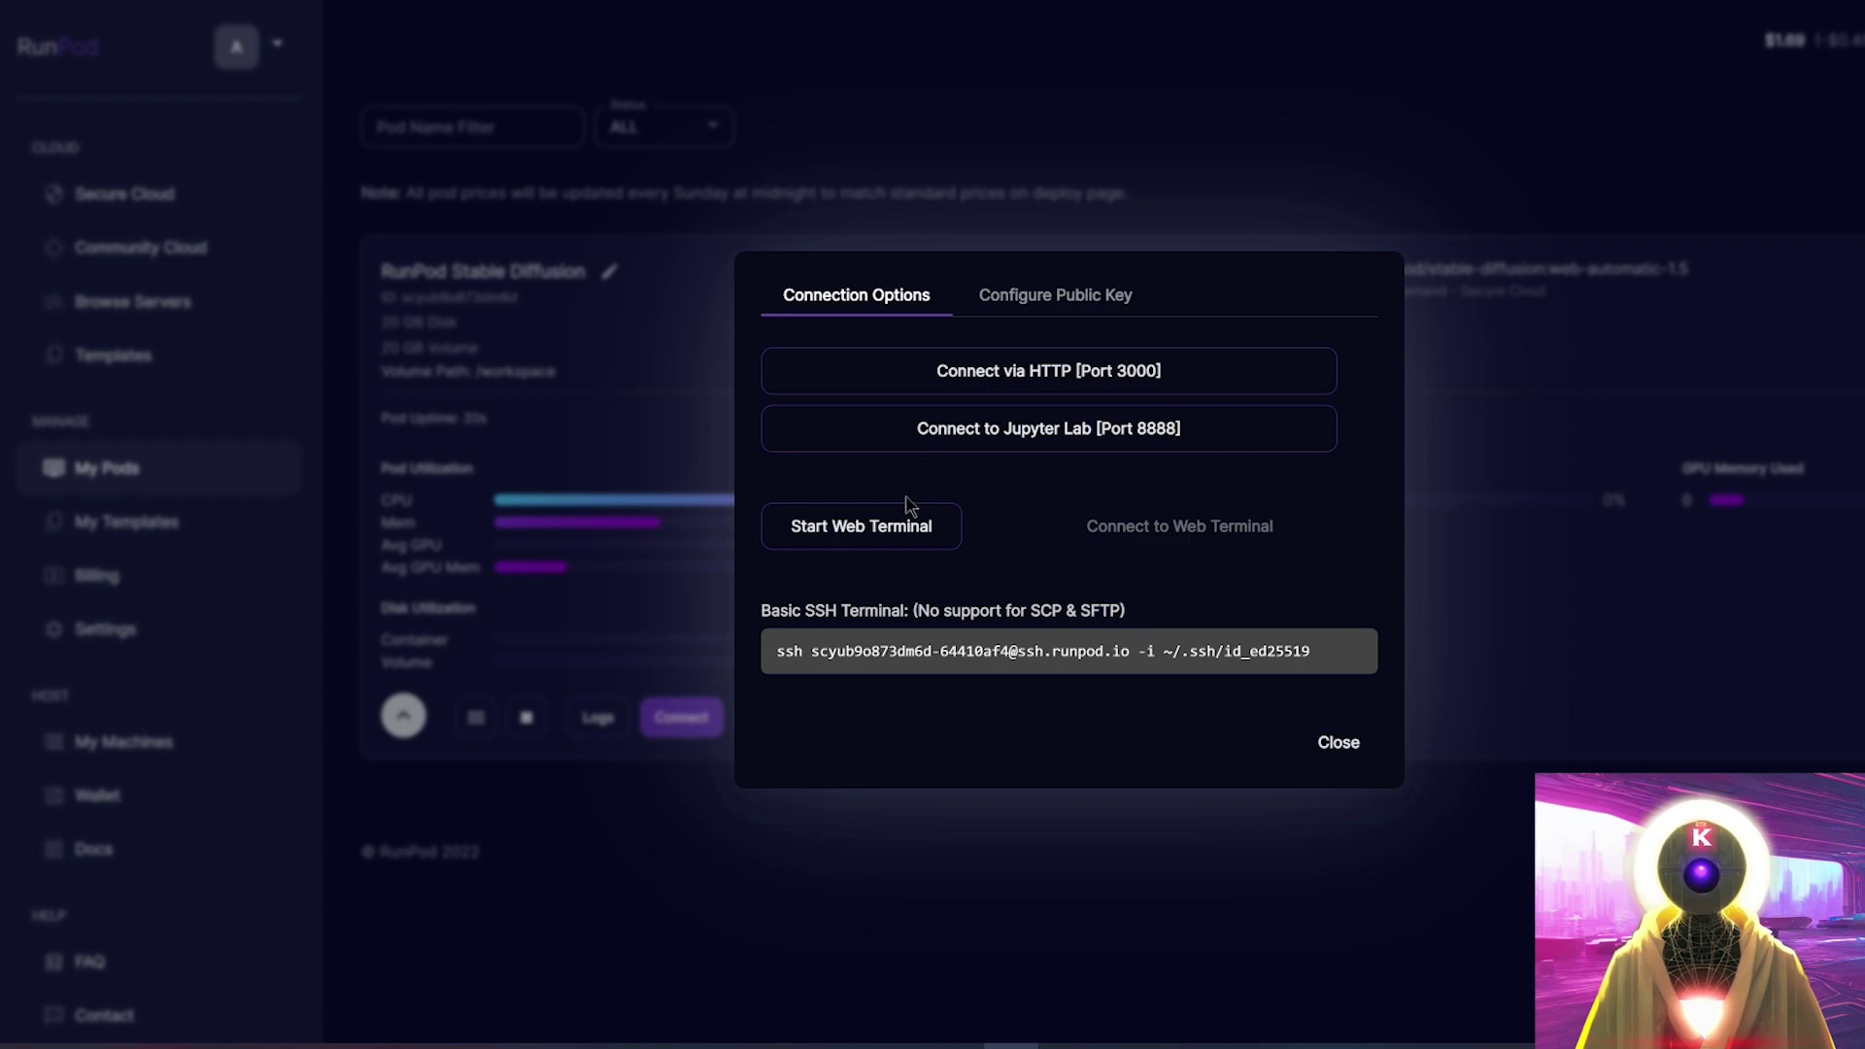
- Run git pull in the pod's web terminal to update stable-diffusion-webui
click(908, 507)
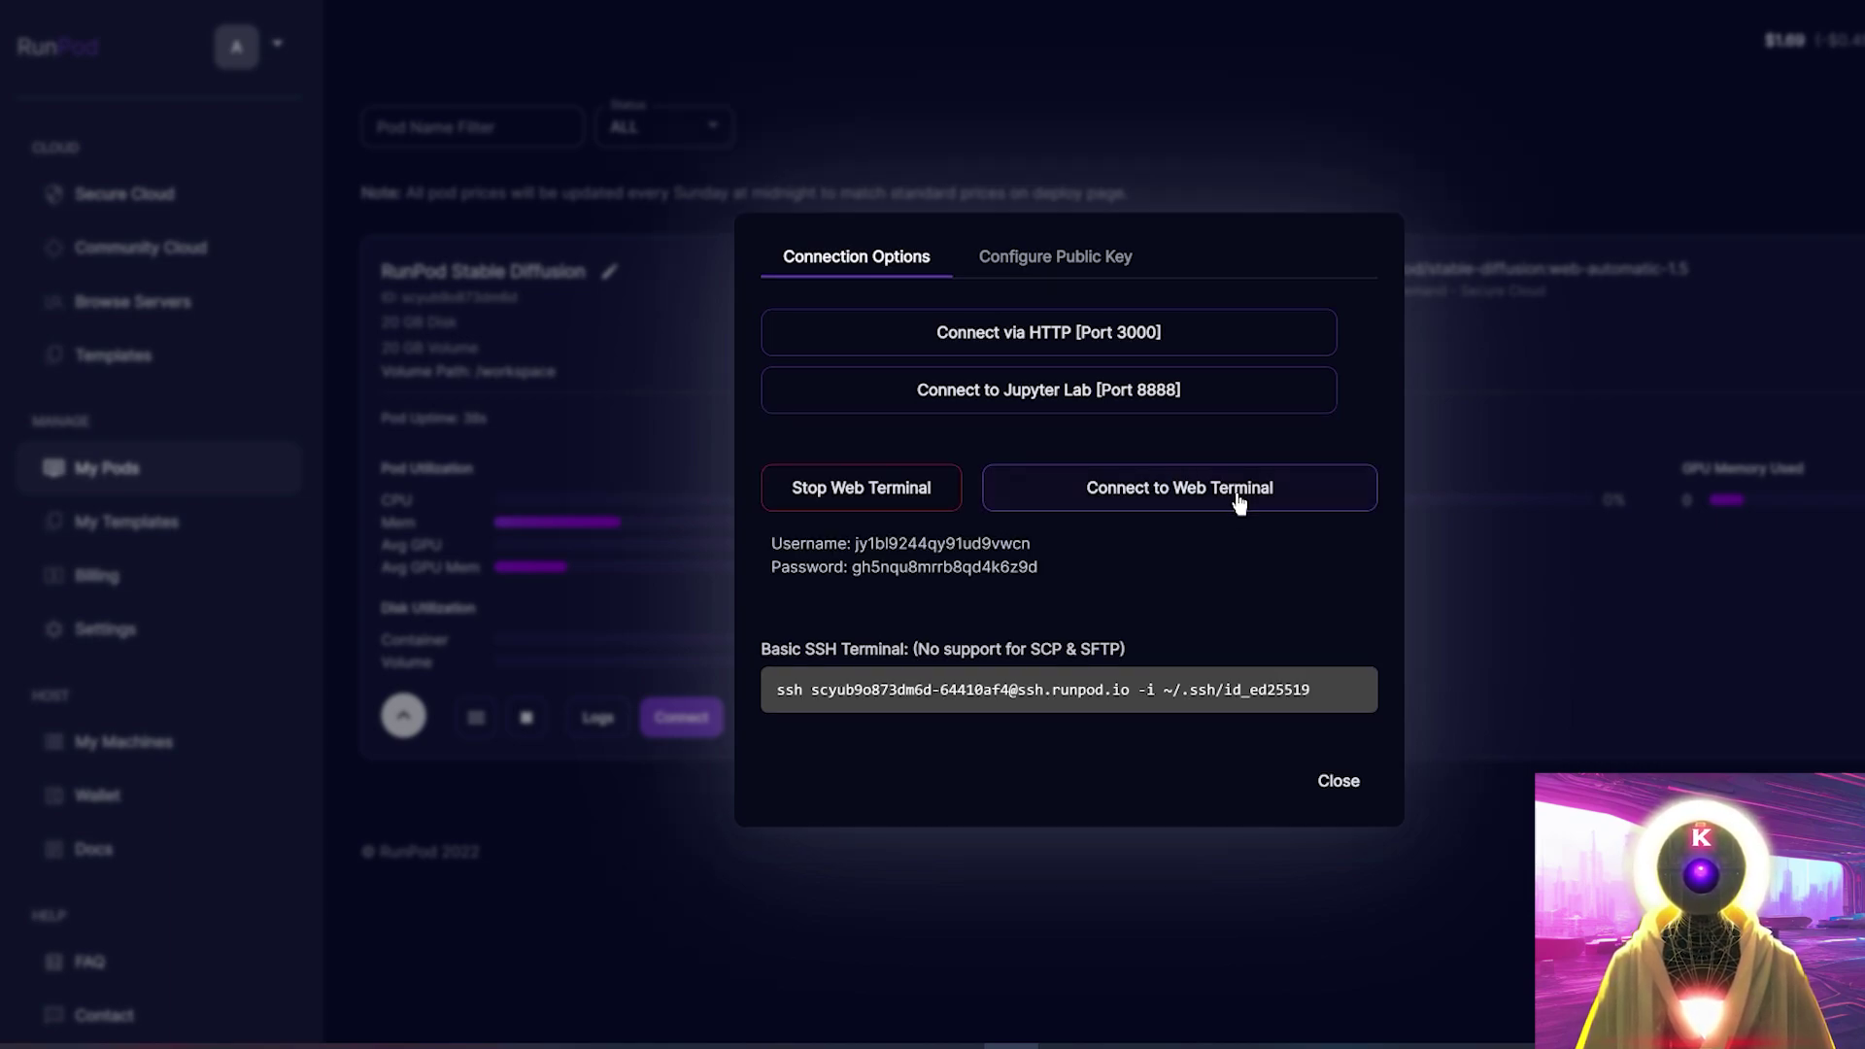
click(1240, 492)
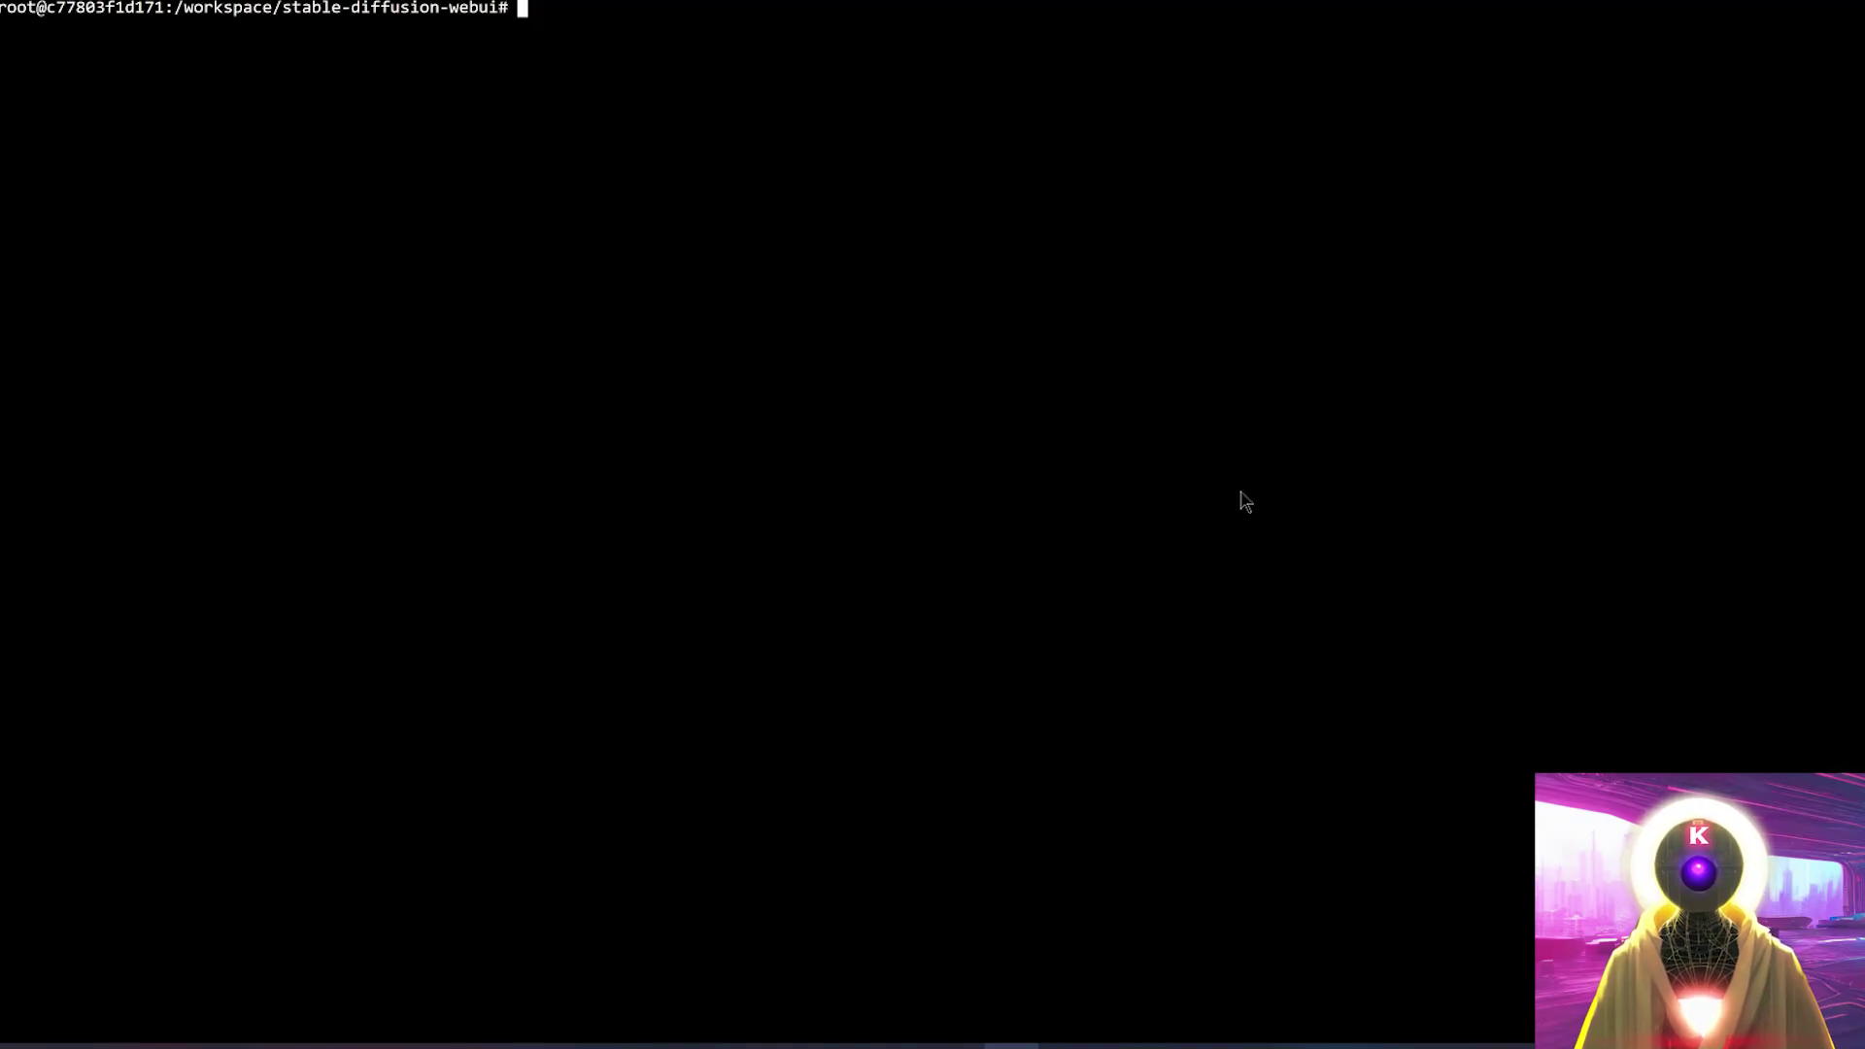
text(git pull)
key(Return)
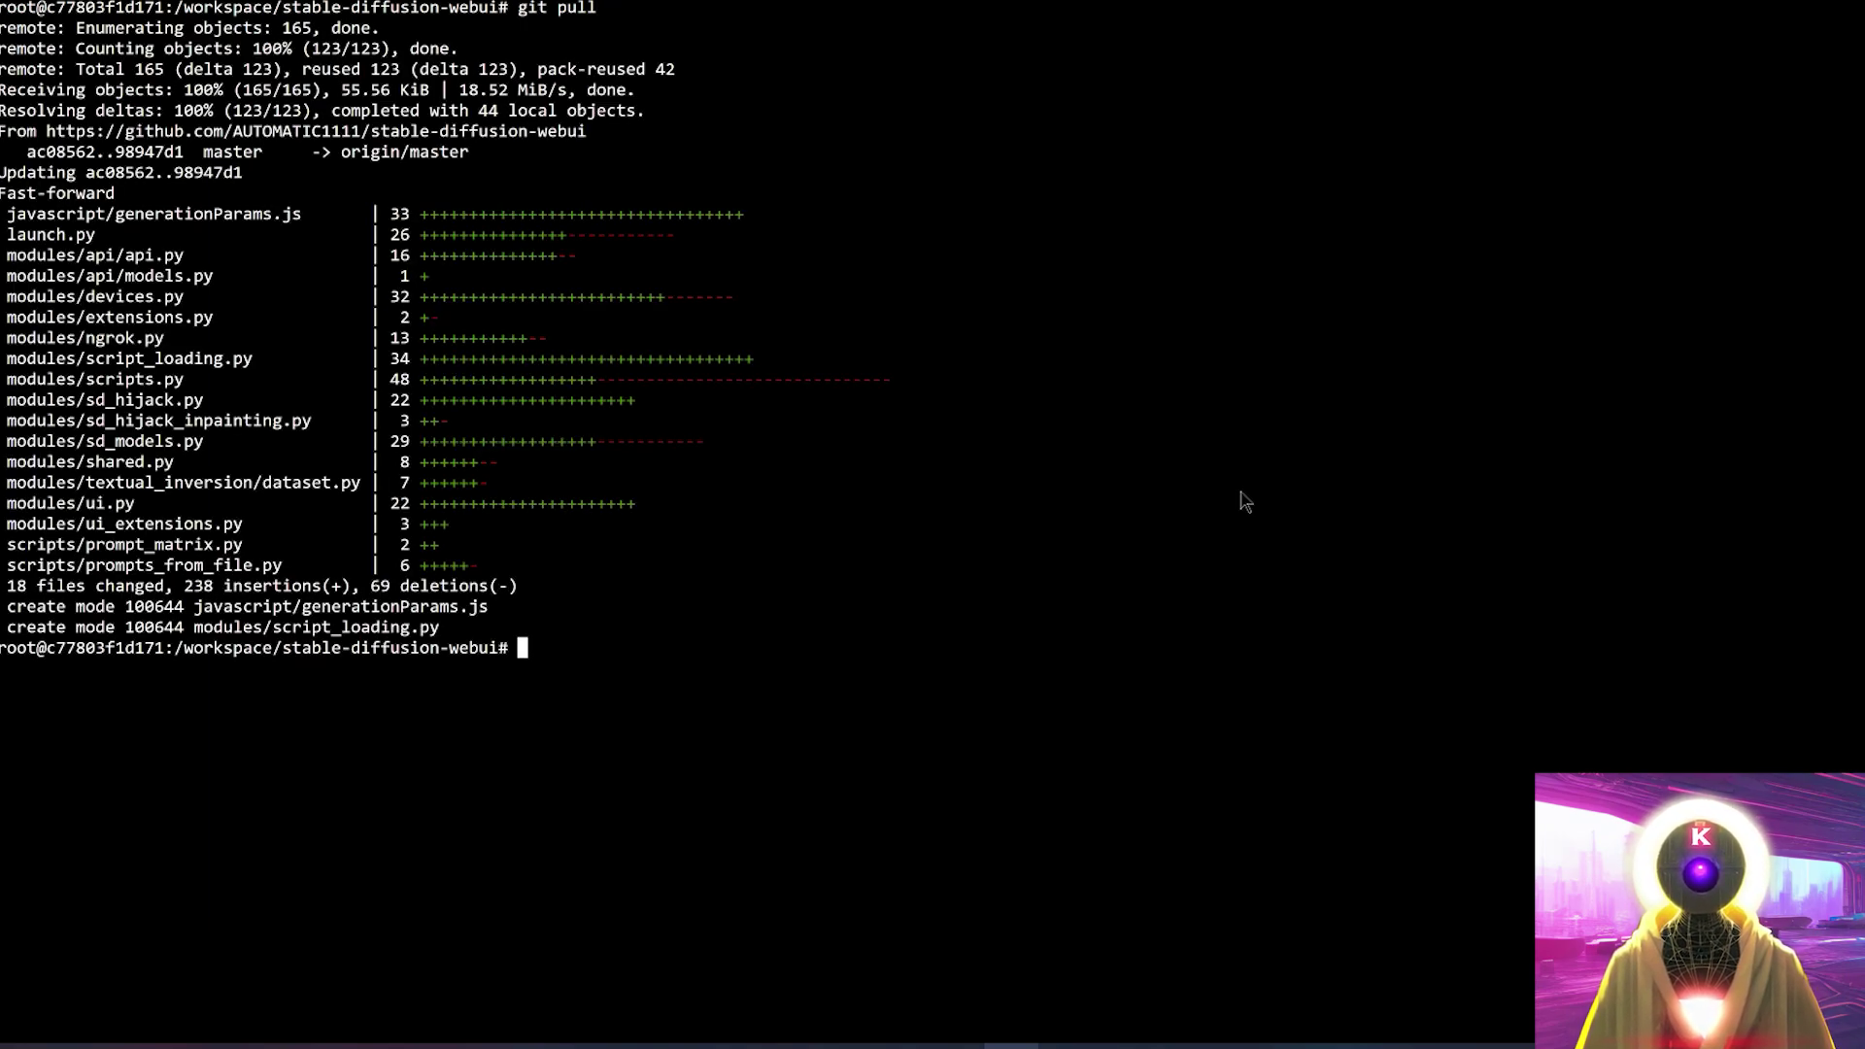
- Stop the web terminal and connect to JupyterLab on port 8888
click(1338, 3)
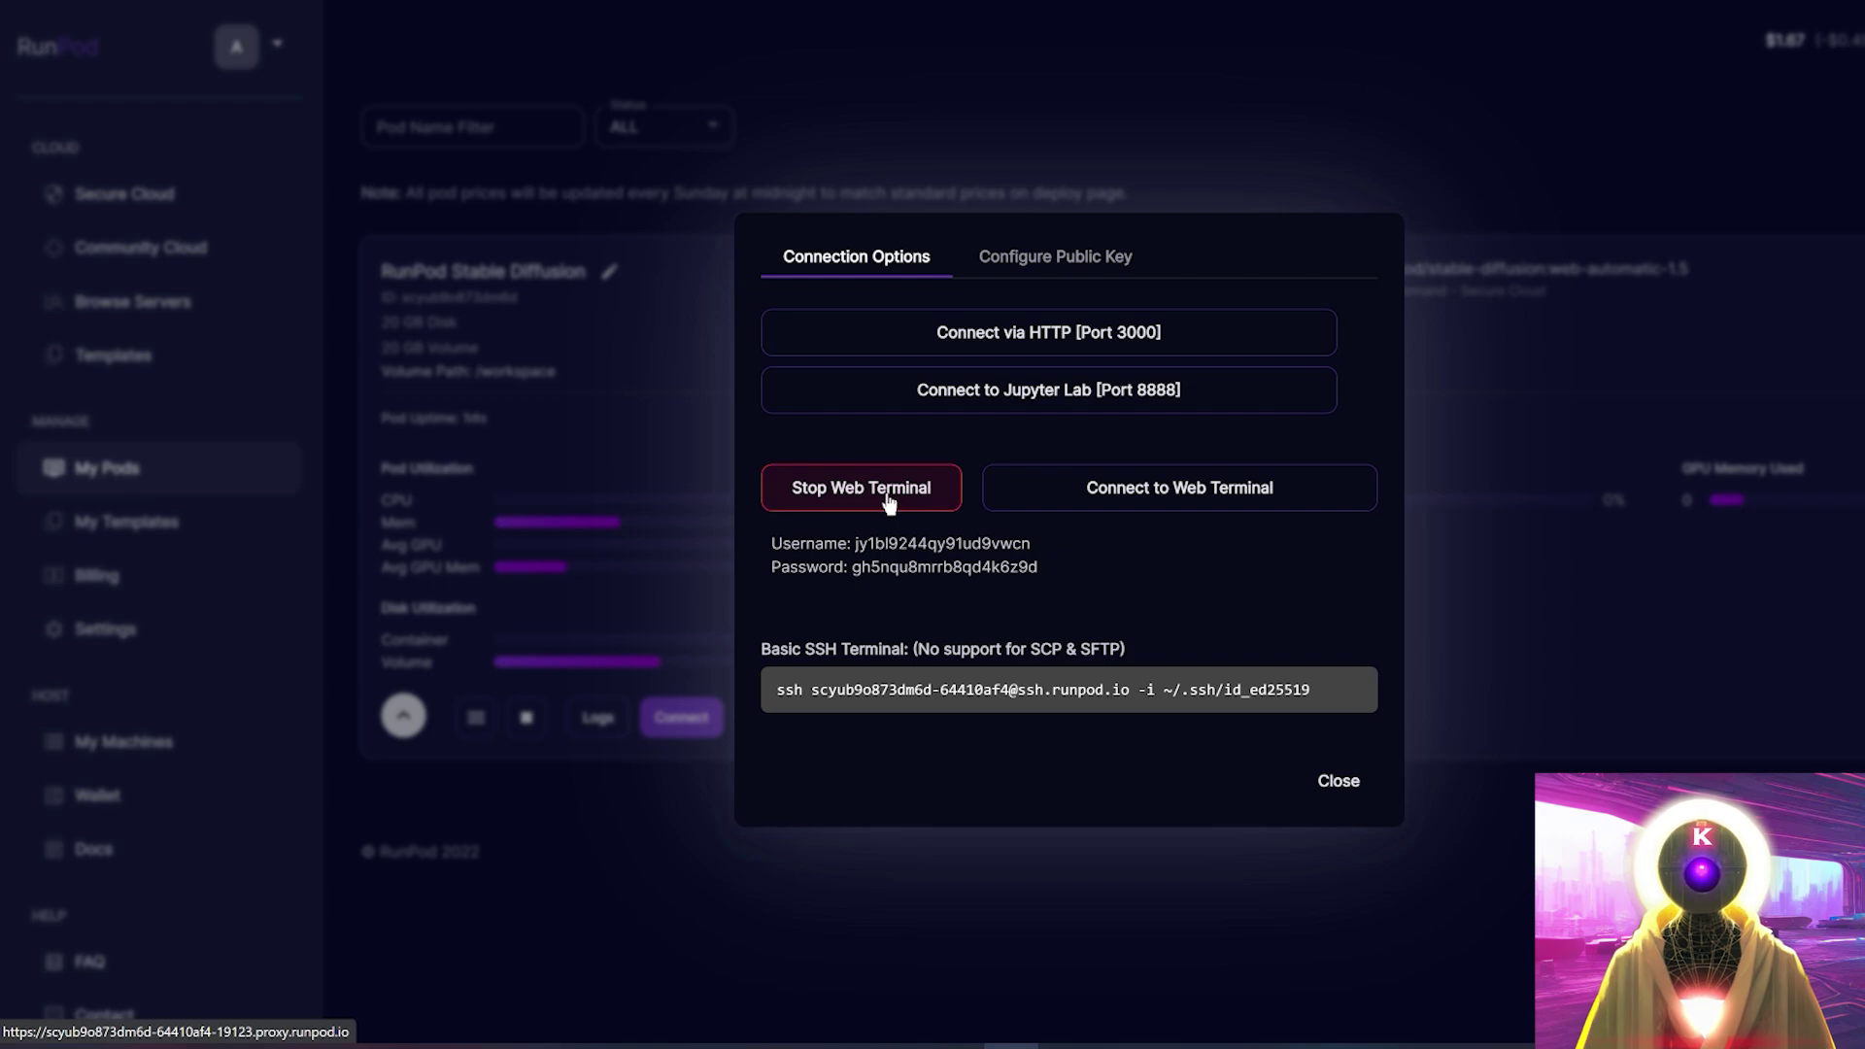
click(886, 500)
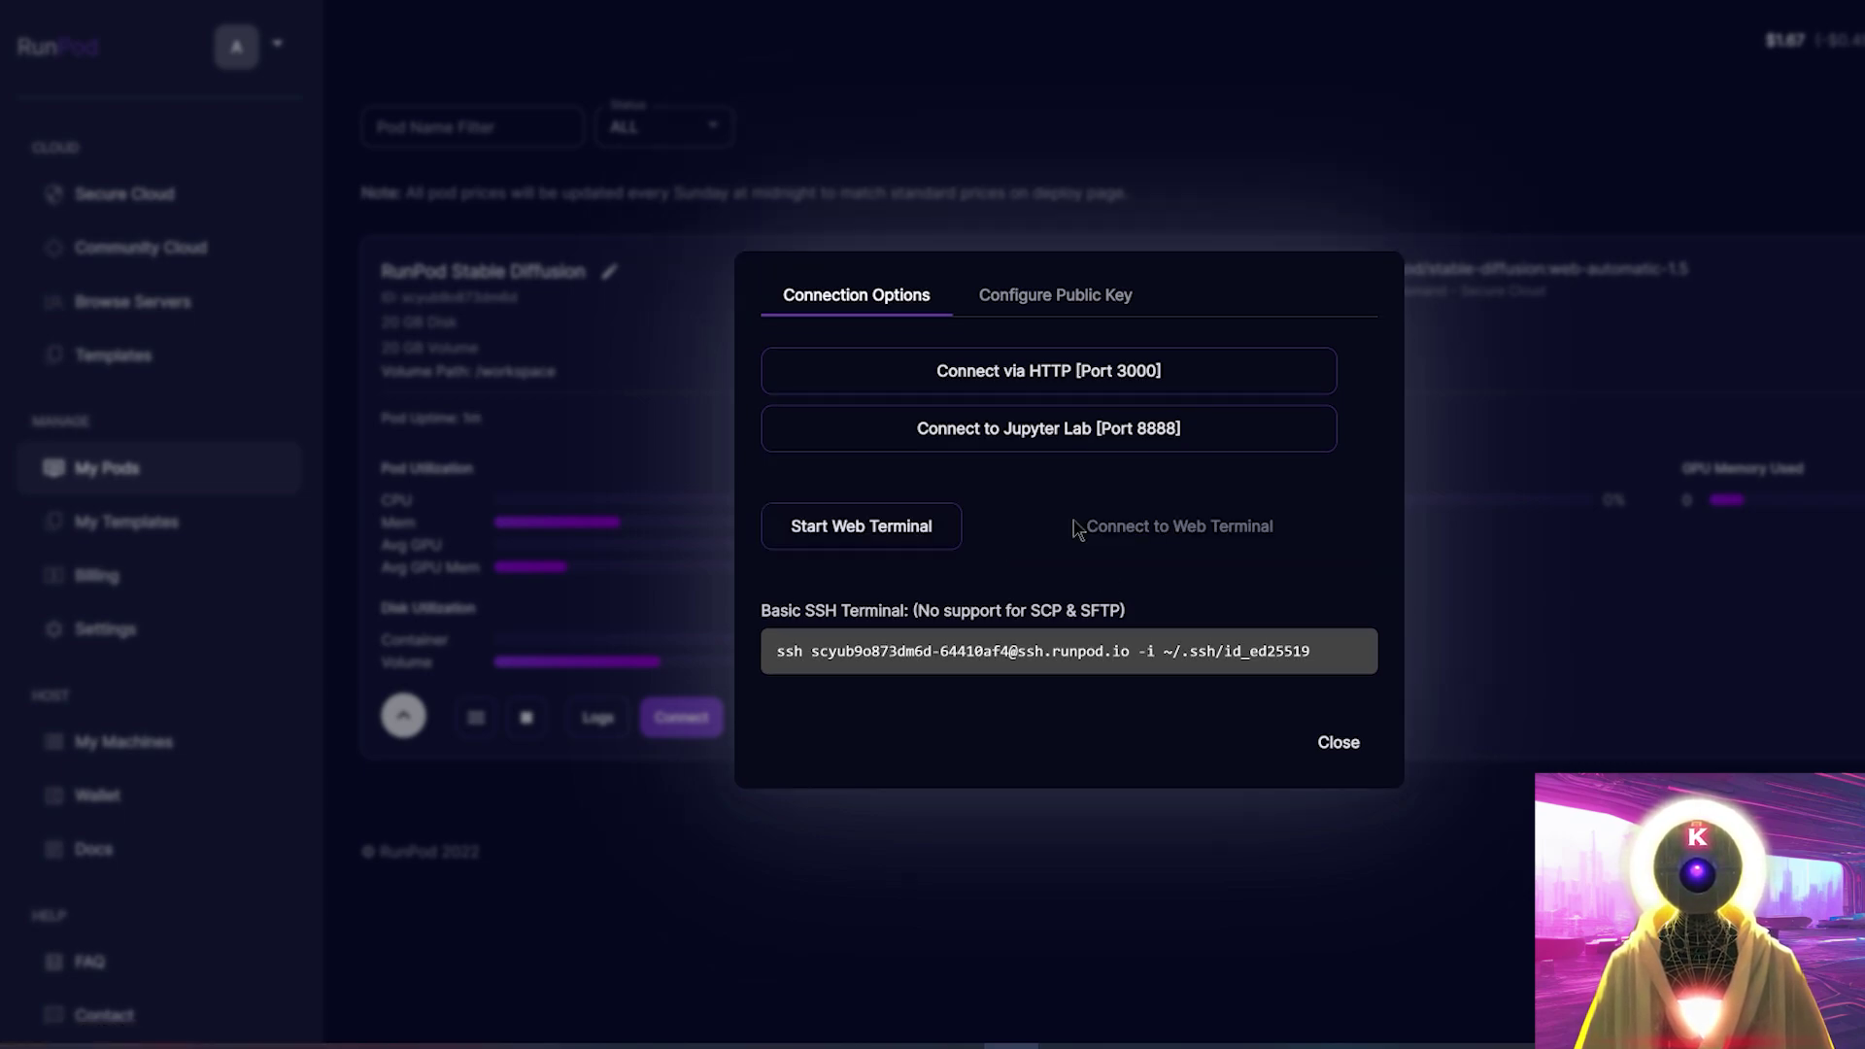
click(1073, 431)
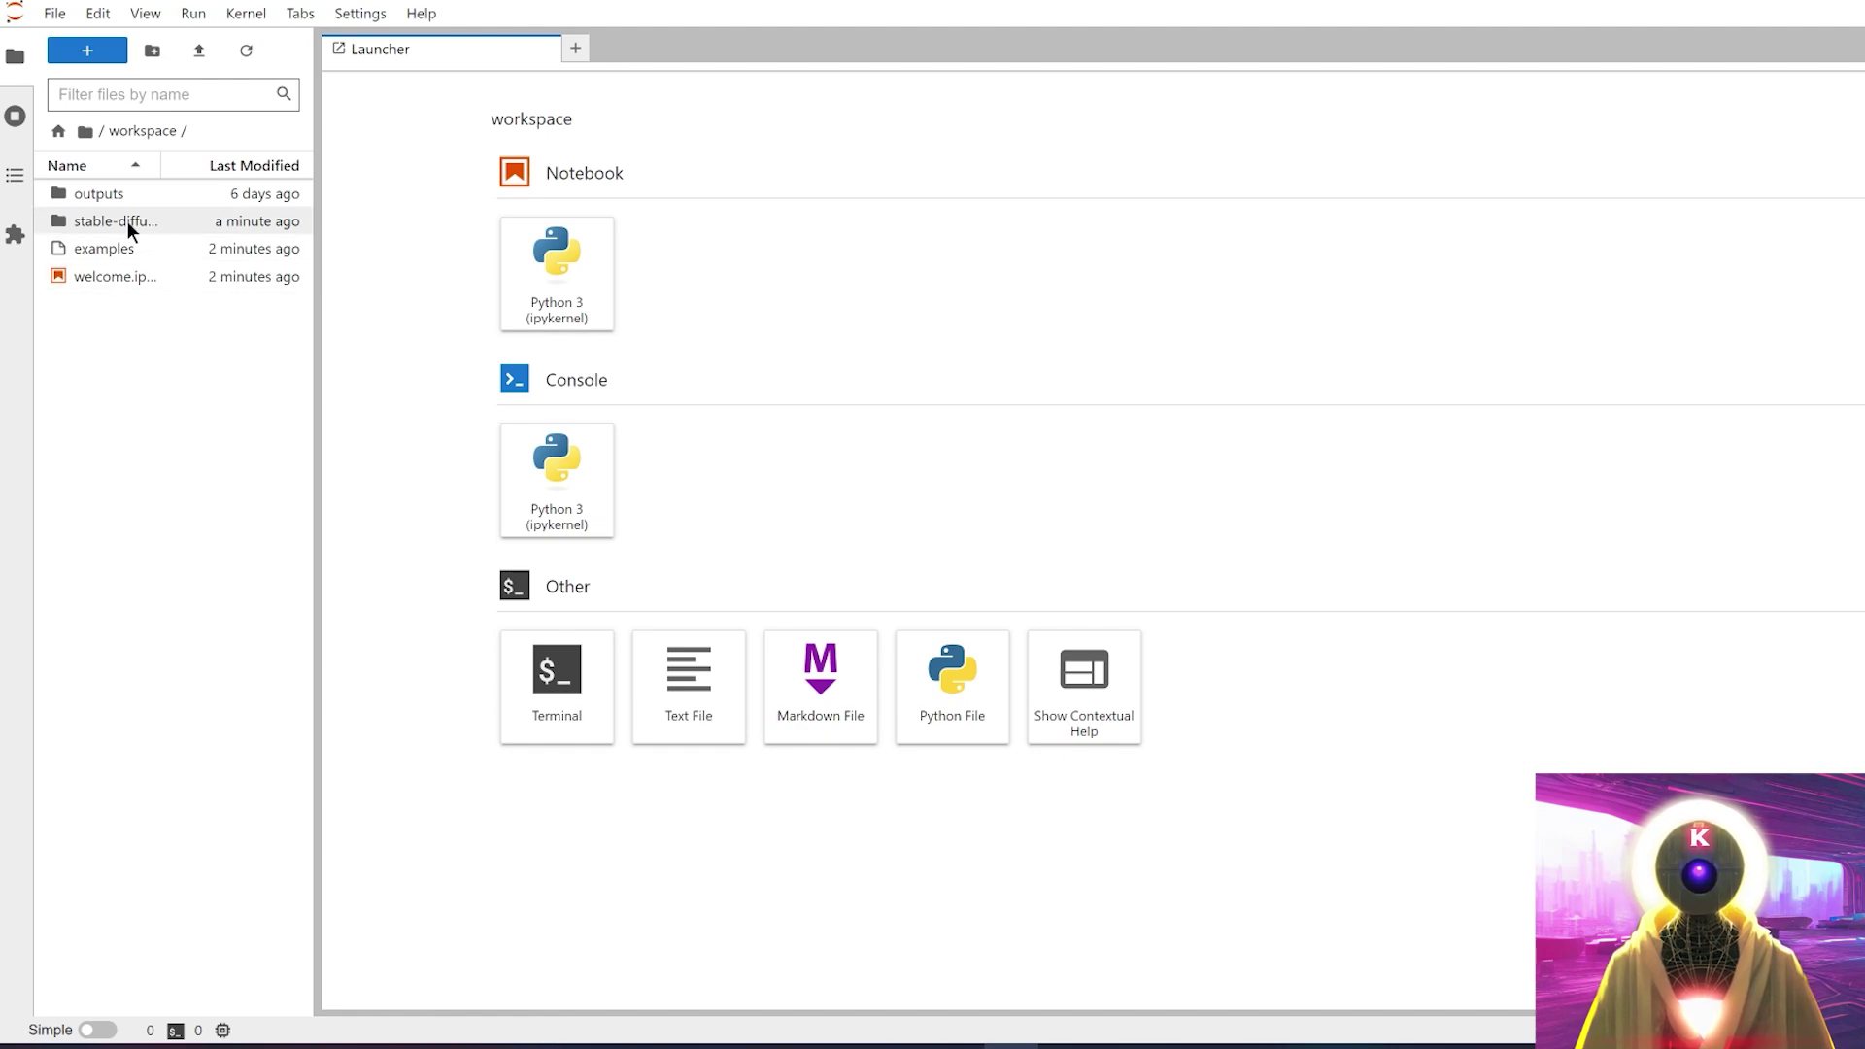
- Create a new Python 3 notebook in stable-diffusion-webui/models/Stable-diffusion
click(129, 228)
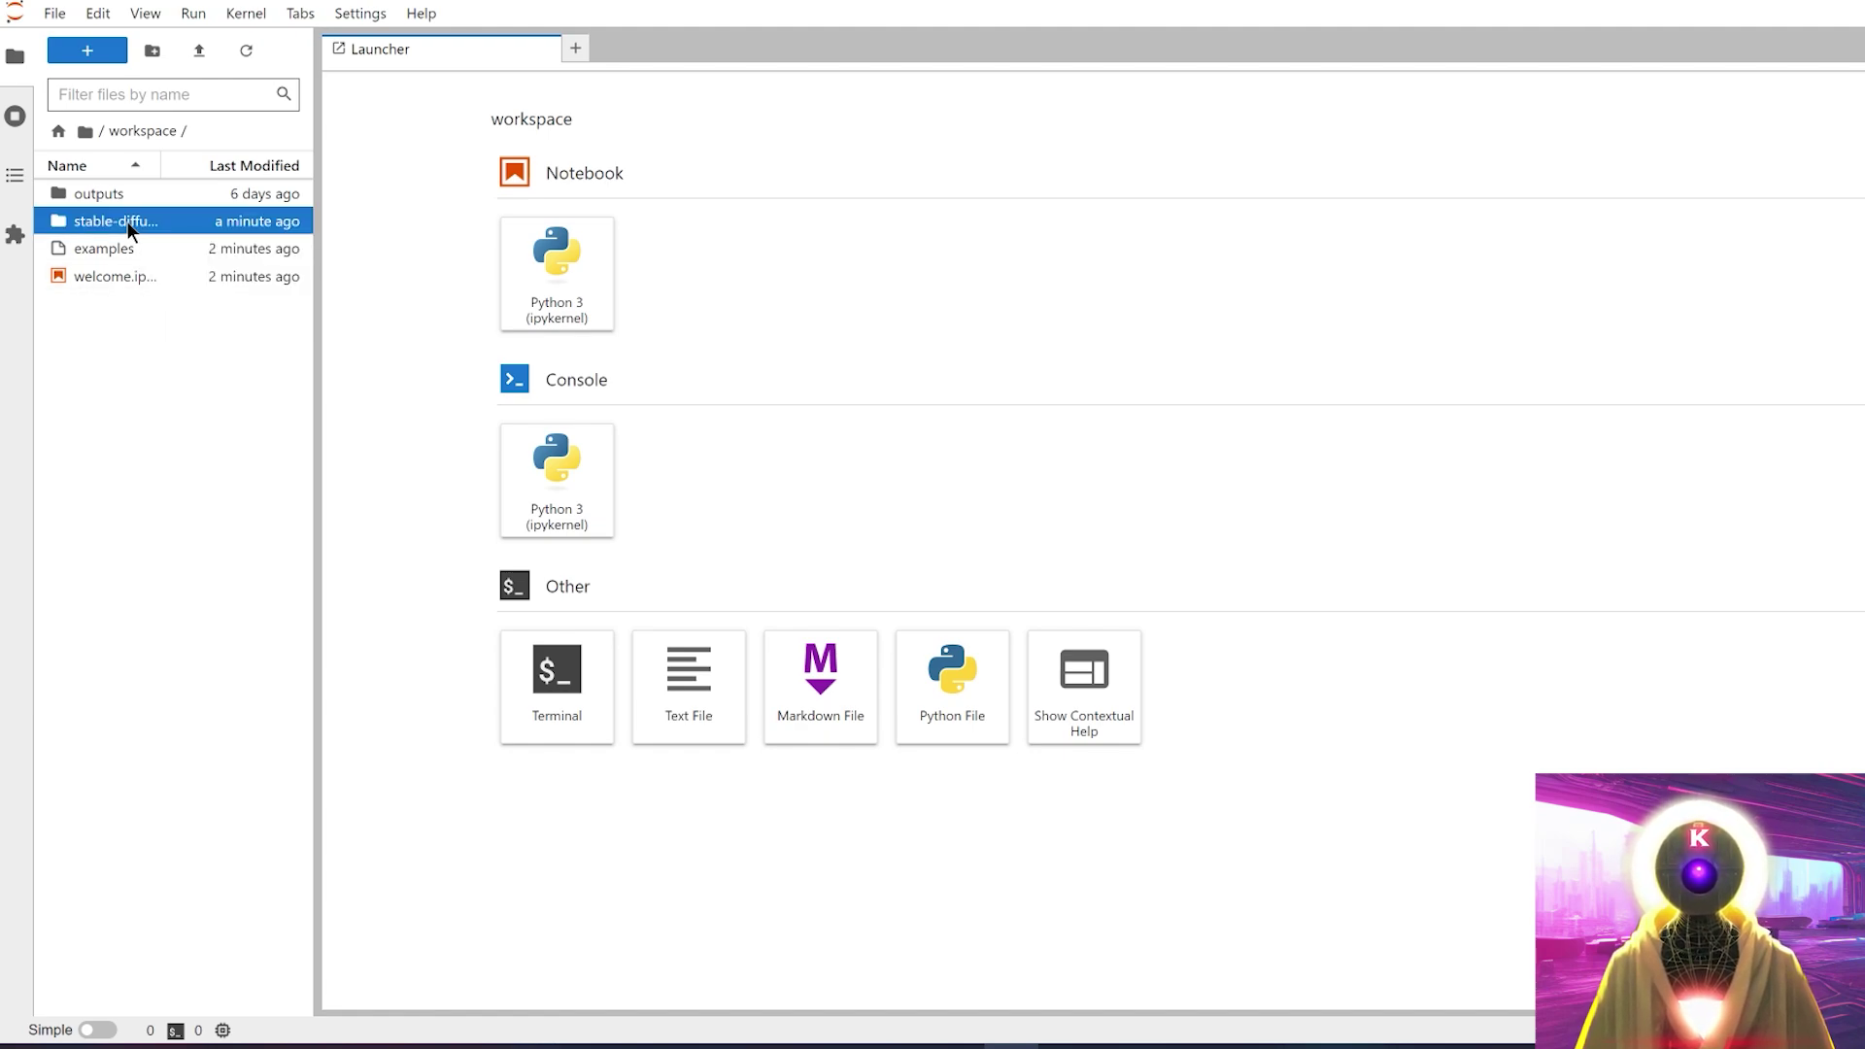
double_click(130, 228)
double_click(107, 324)
double_click(106, 376)
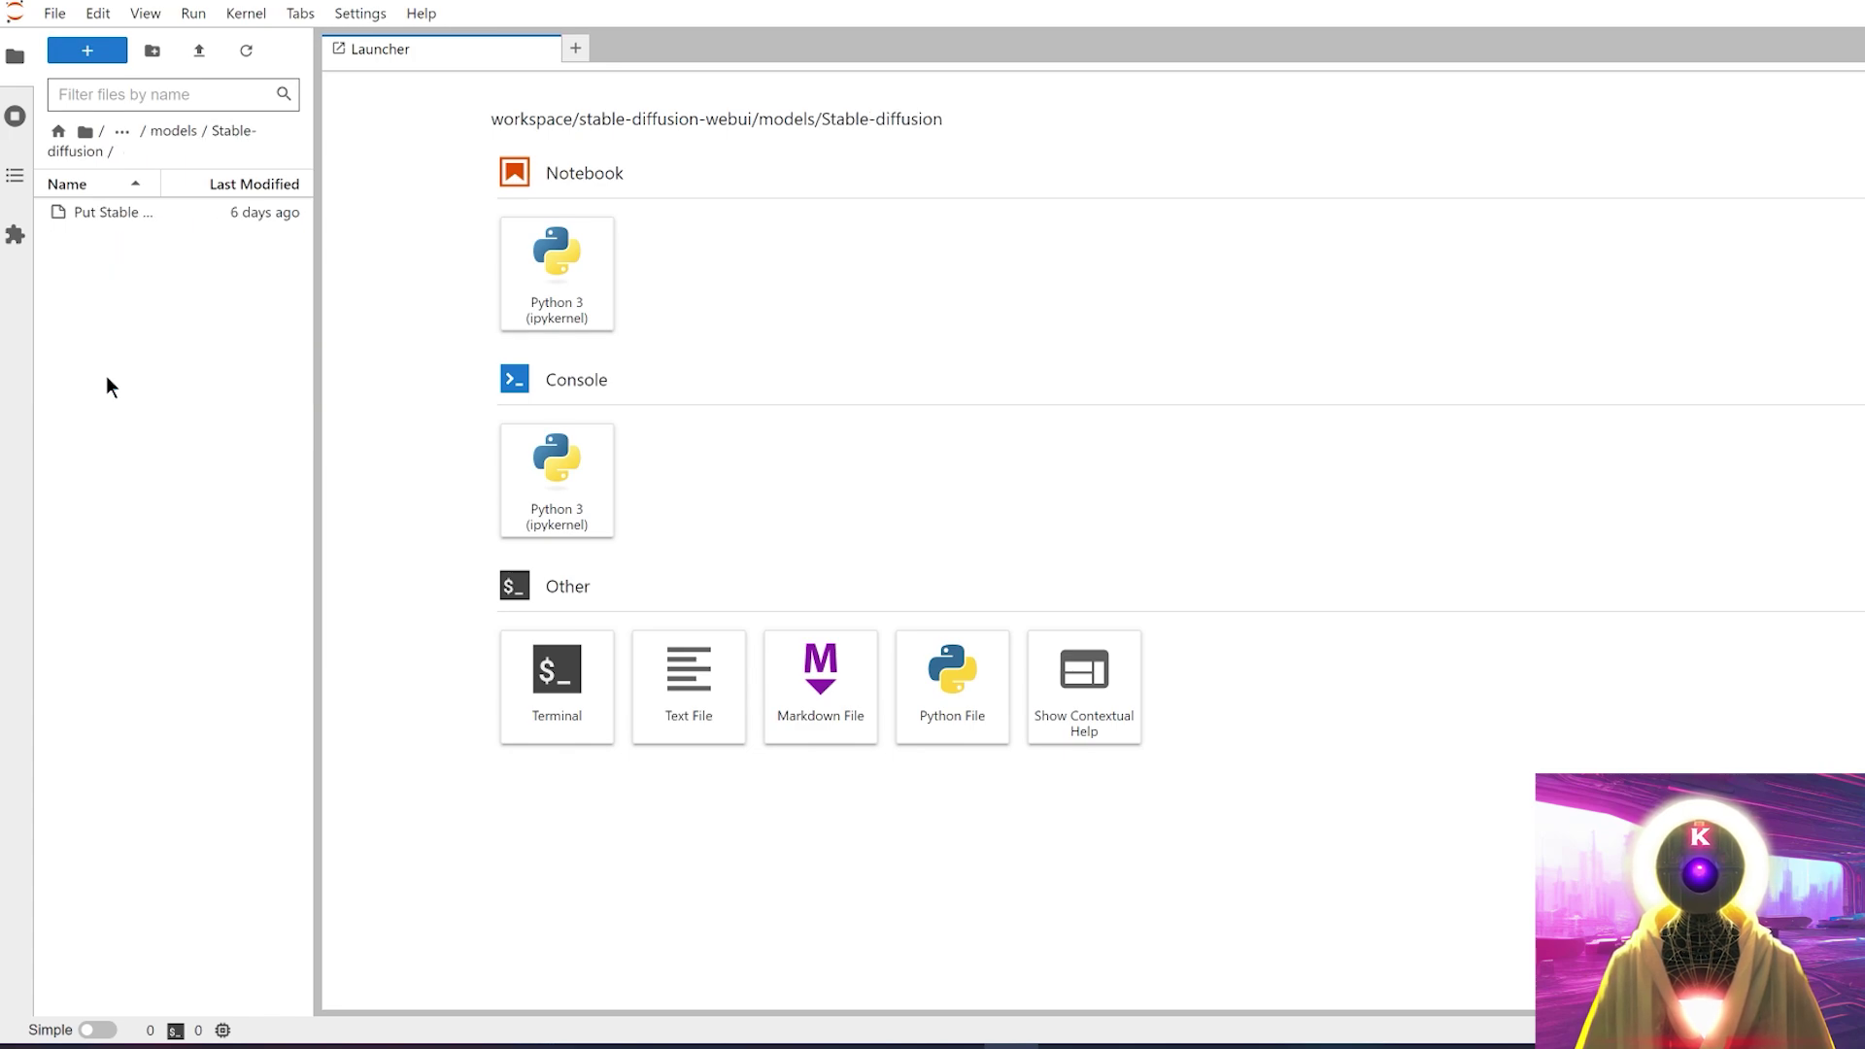
click(575, 298)
- Paste the Drive file ID after uc?id= in the Notepad gdown commands and copy both lines
key(alt+Tab)
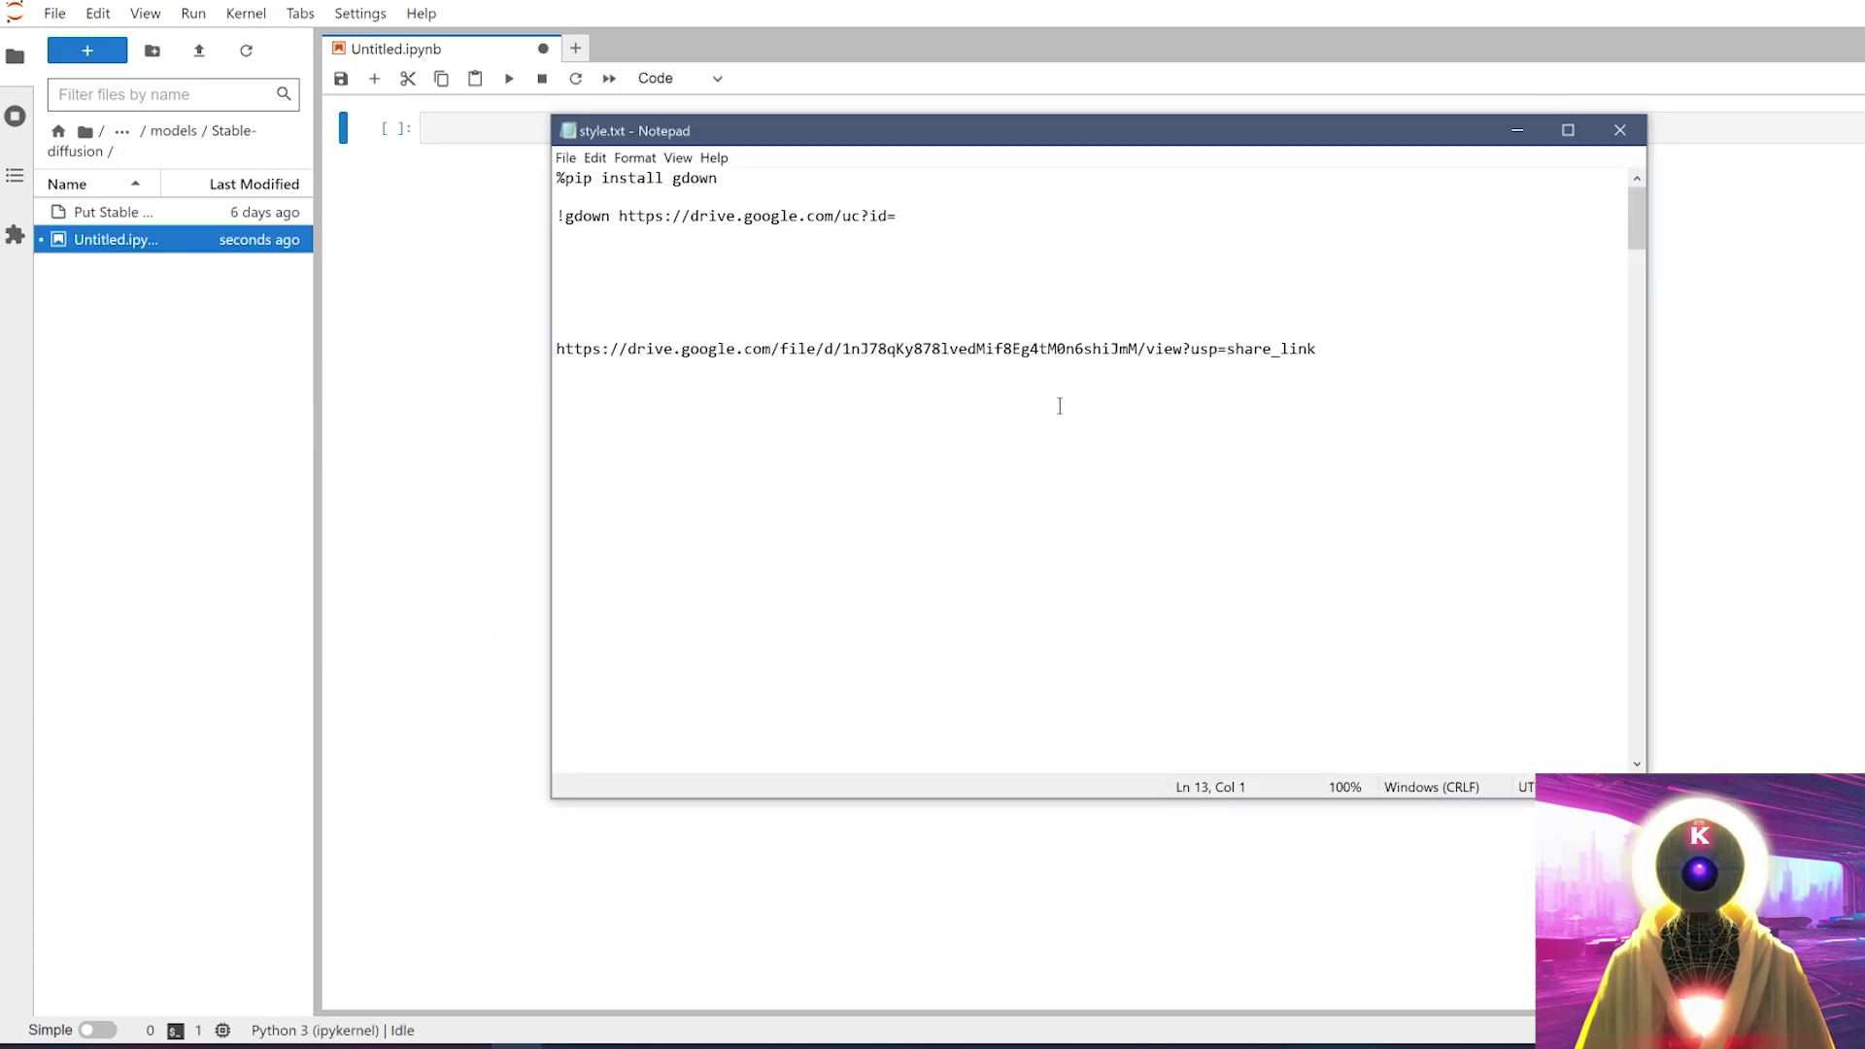
click(1319, 363)
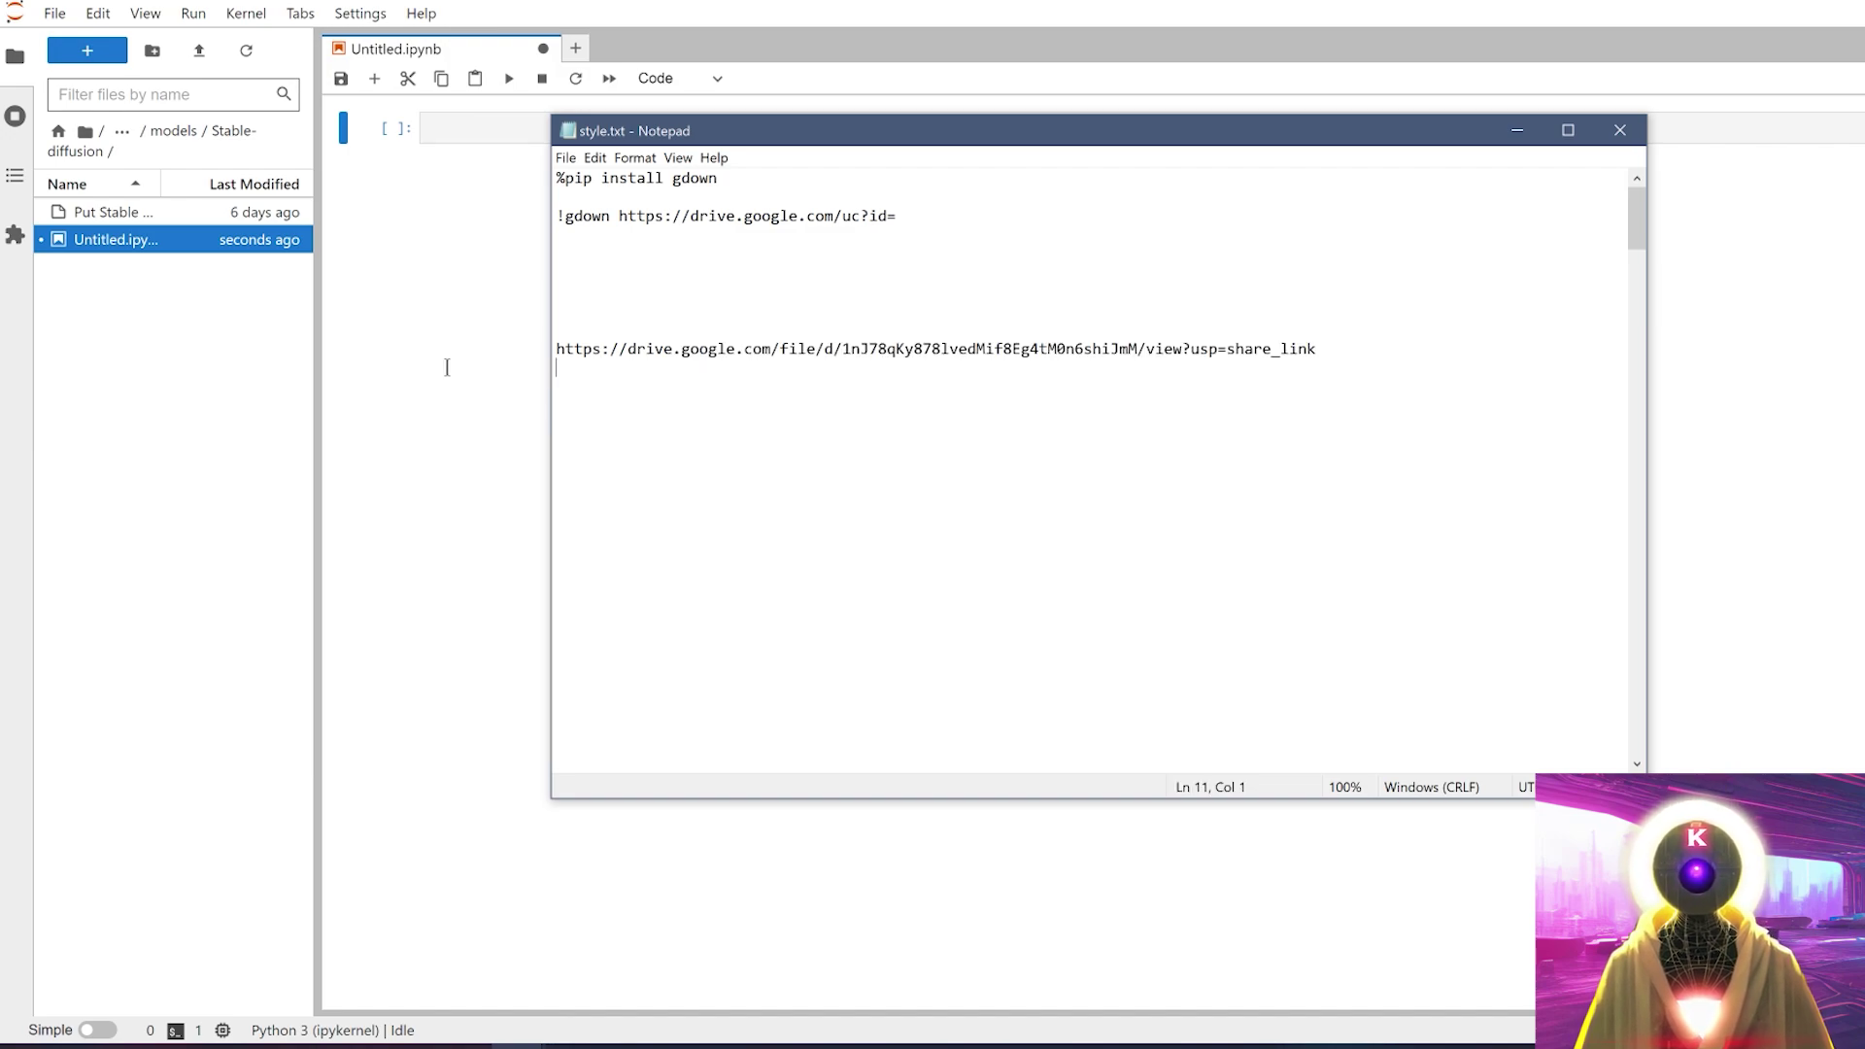
drag(897, 216, 556, 178)
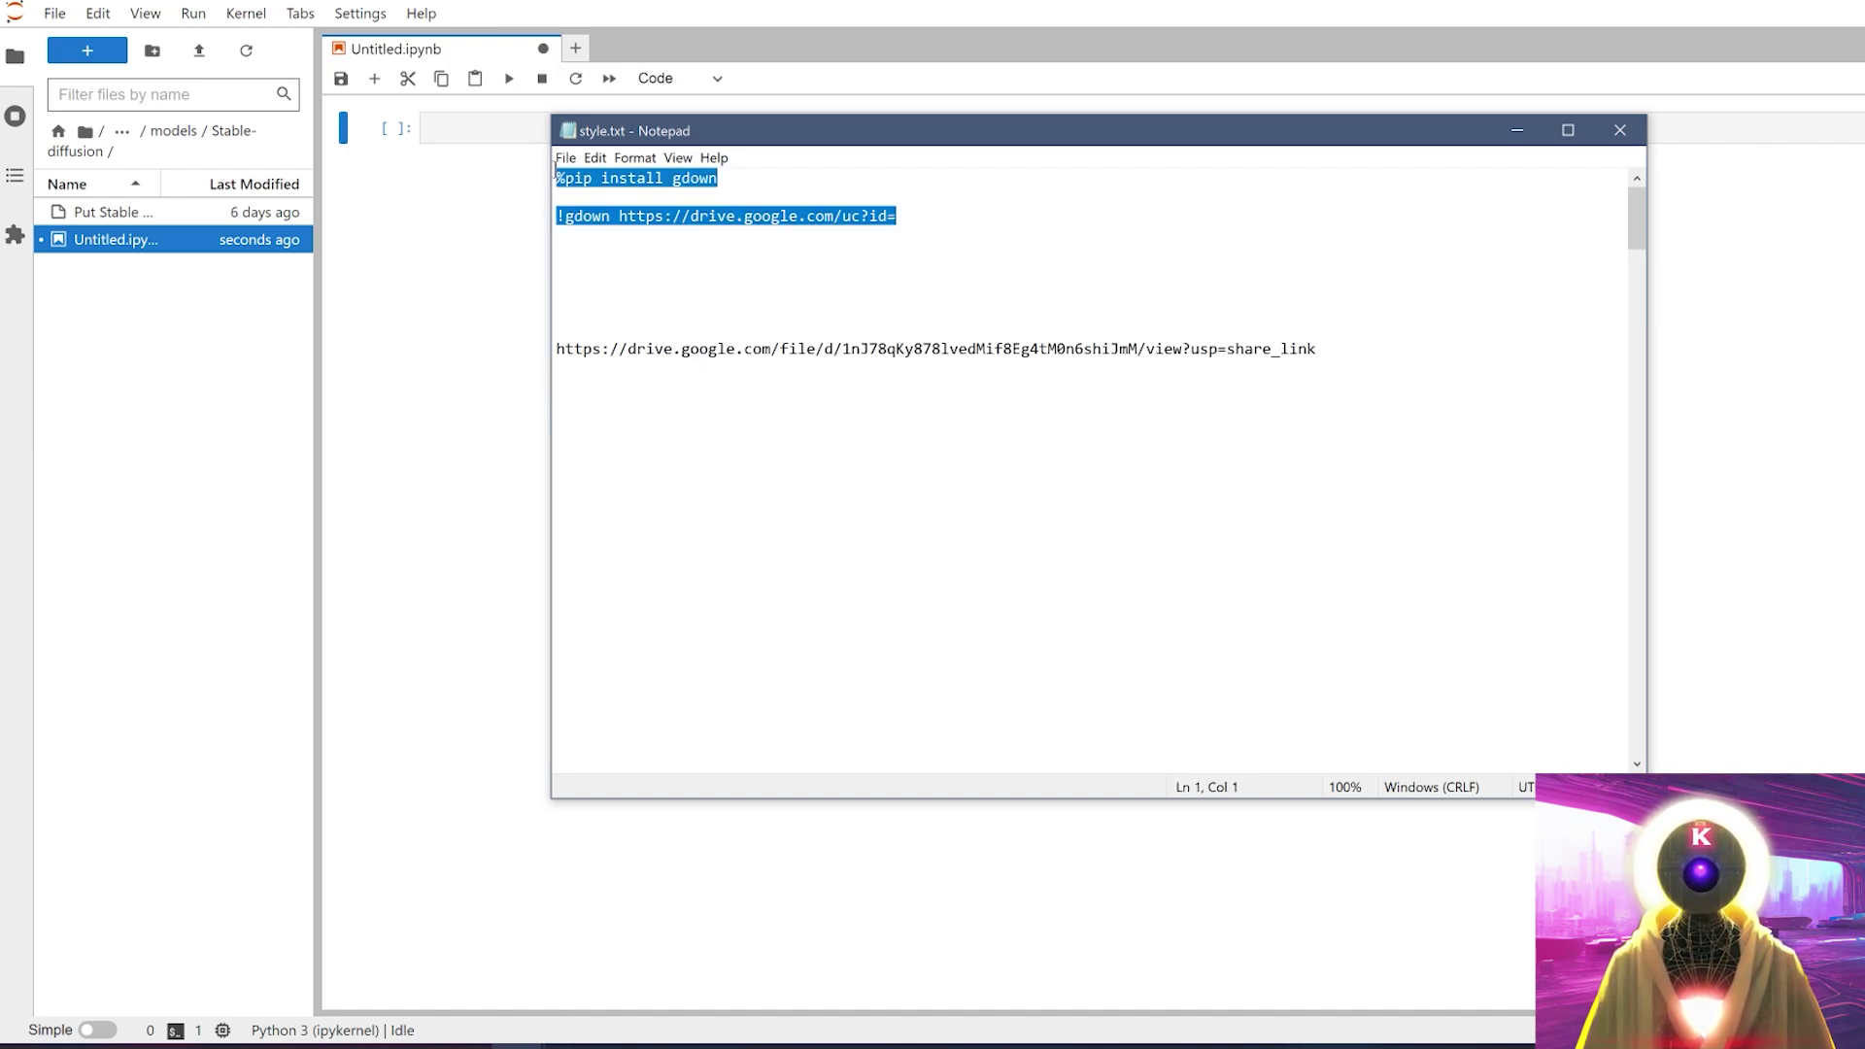
click(876, 384)
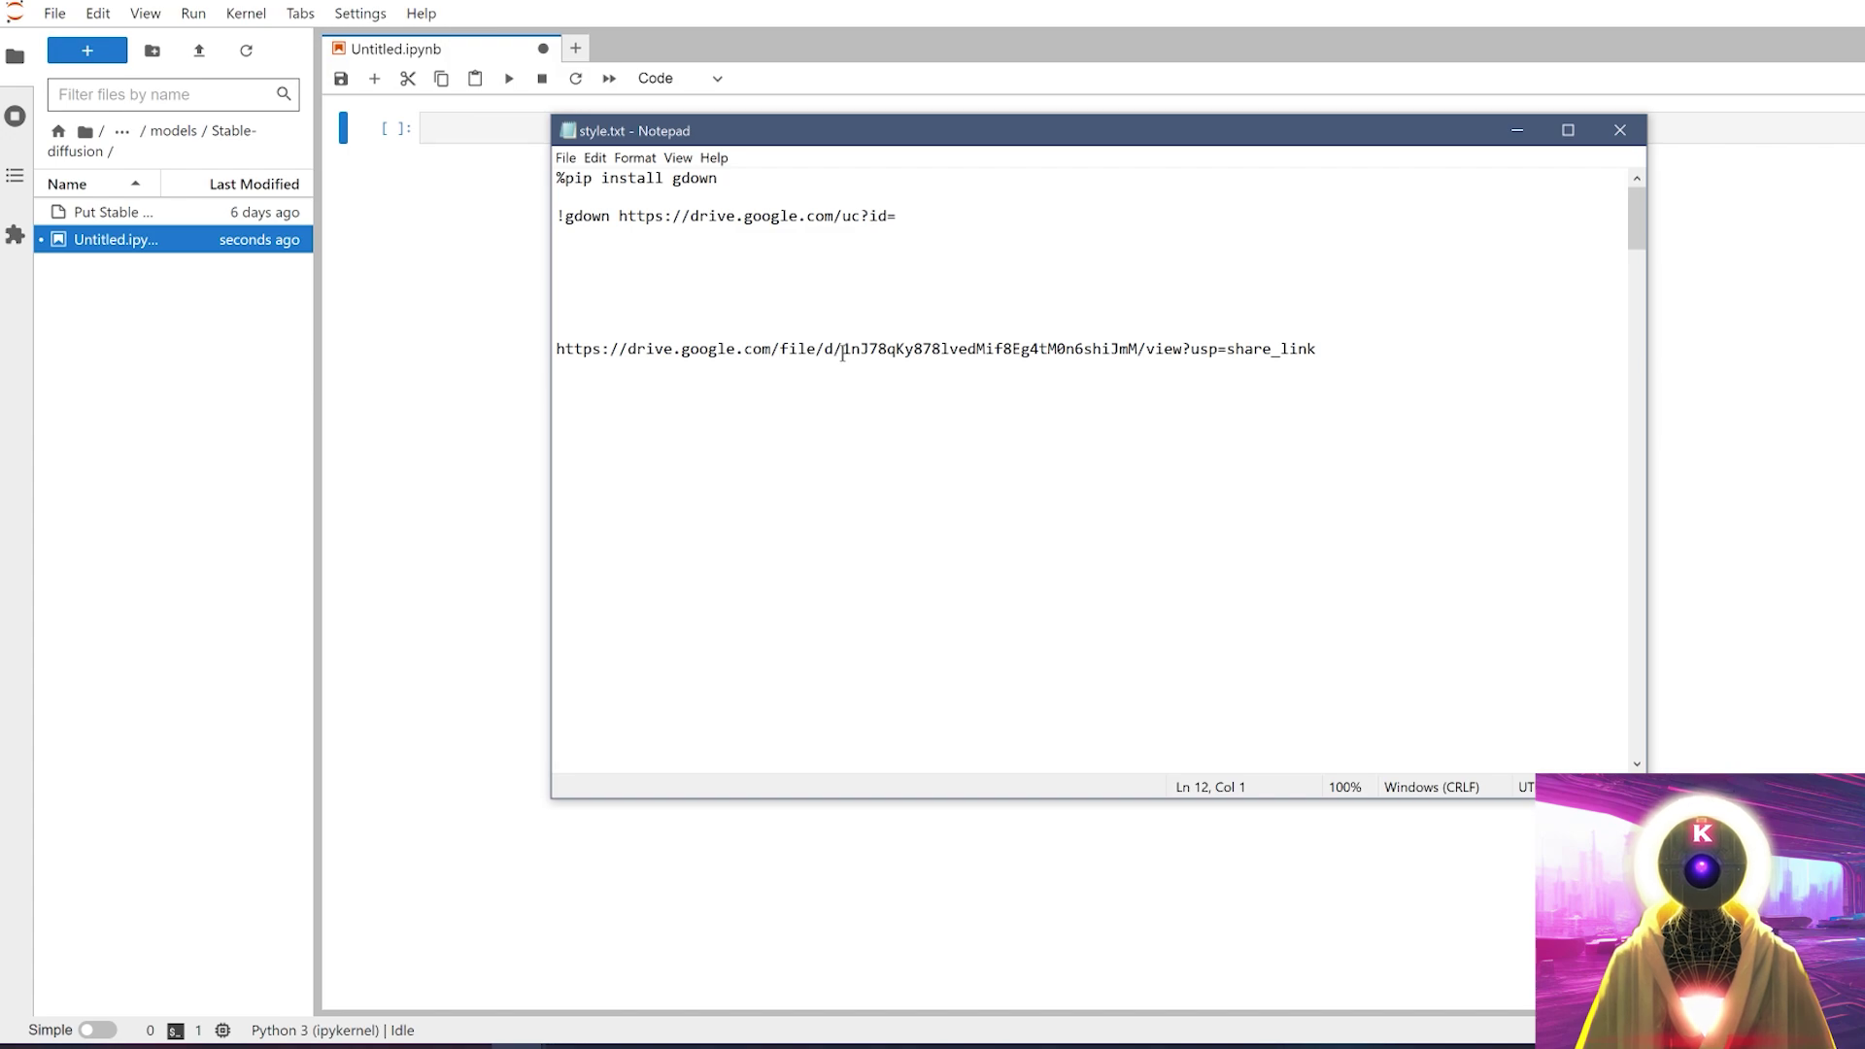
drag(842, 348, 1138, 347)
key(ctrl+c)
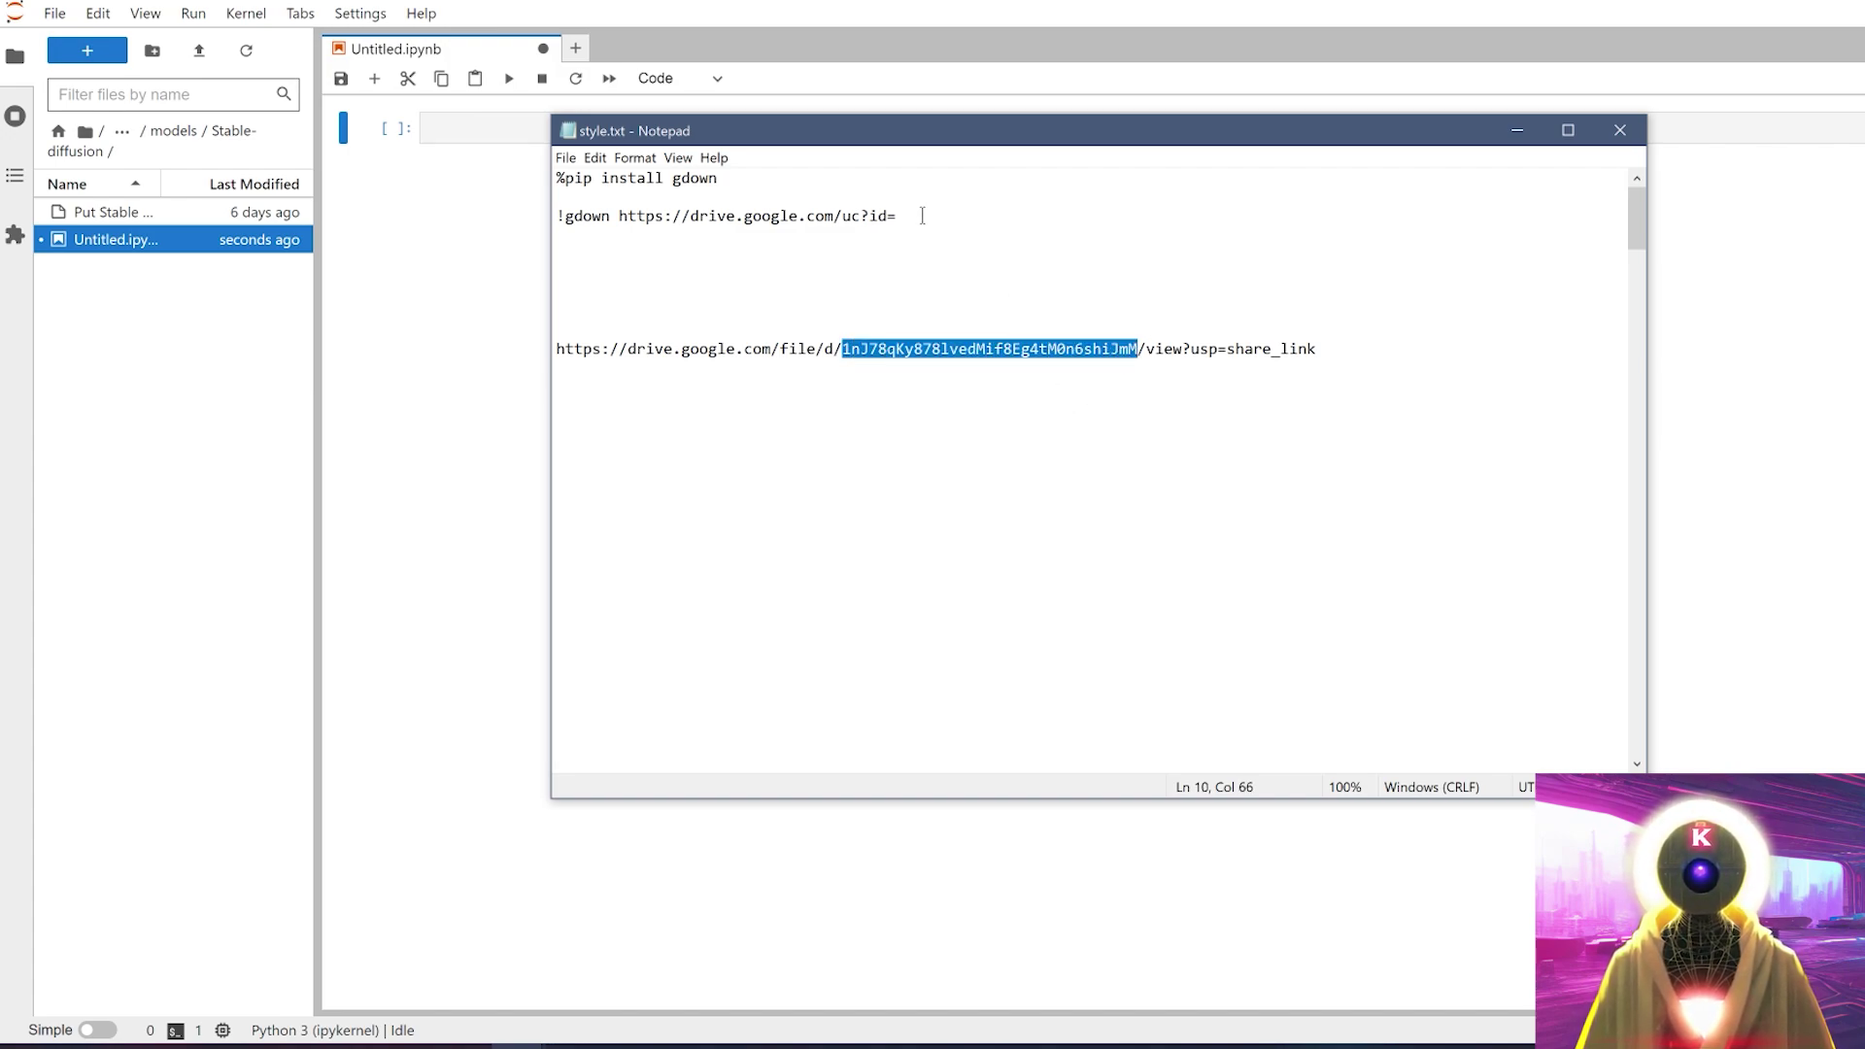
click(920, 216)
key(ctrl+v)
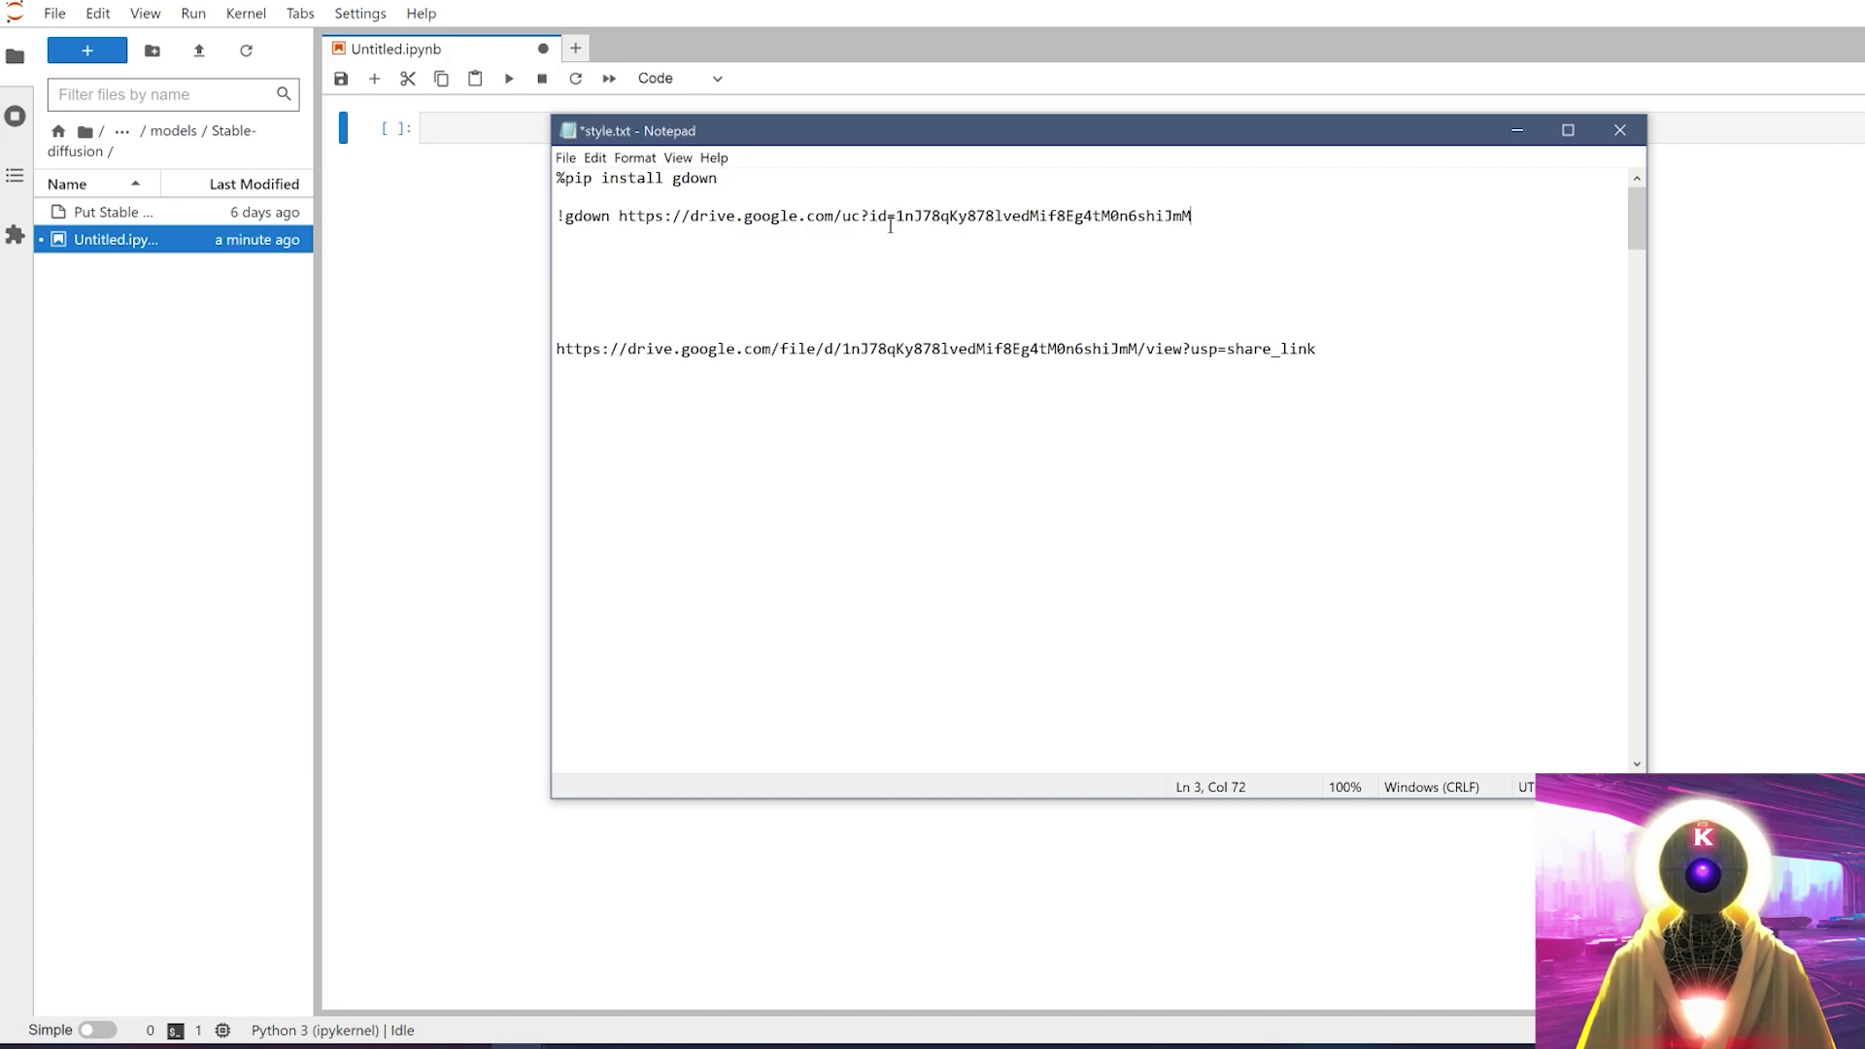
drag(1192, 215, 537, 183)
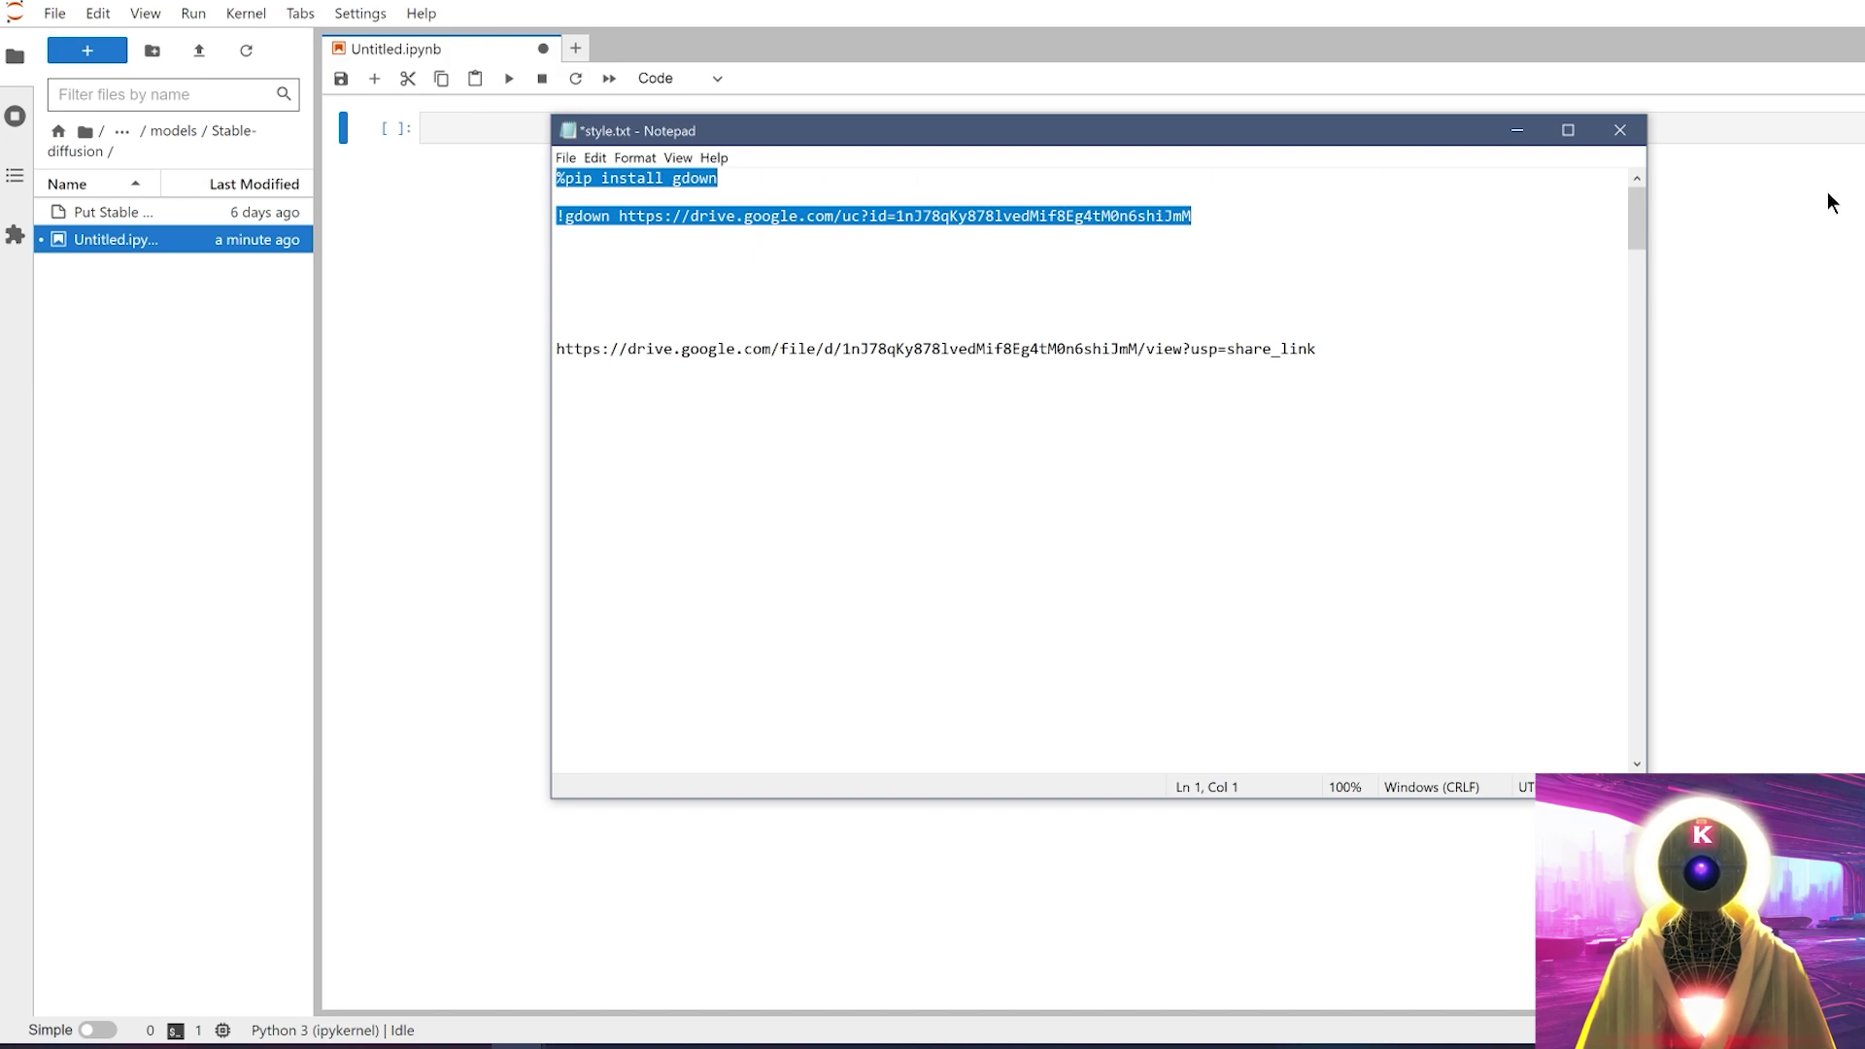
click(1517, 130)
- Run the pasted gdown commands to download robo-diffusion-v1.ckpt (4.27 GB) into the folder
click(529, 133)
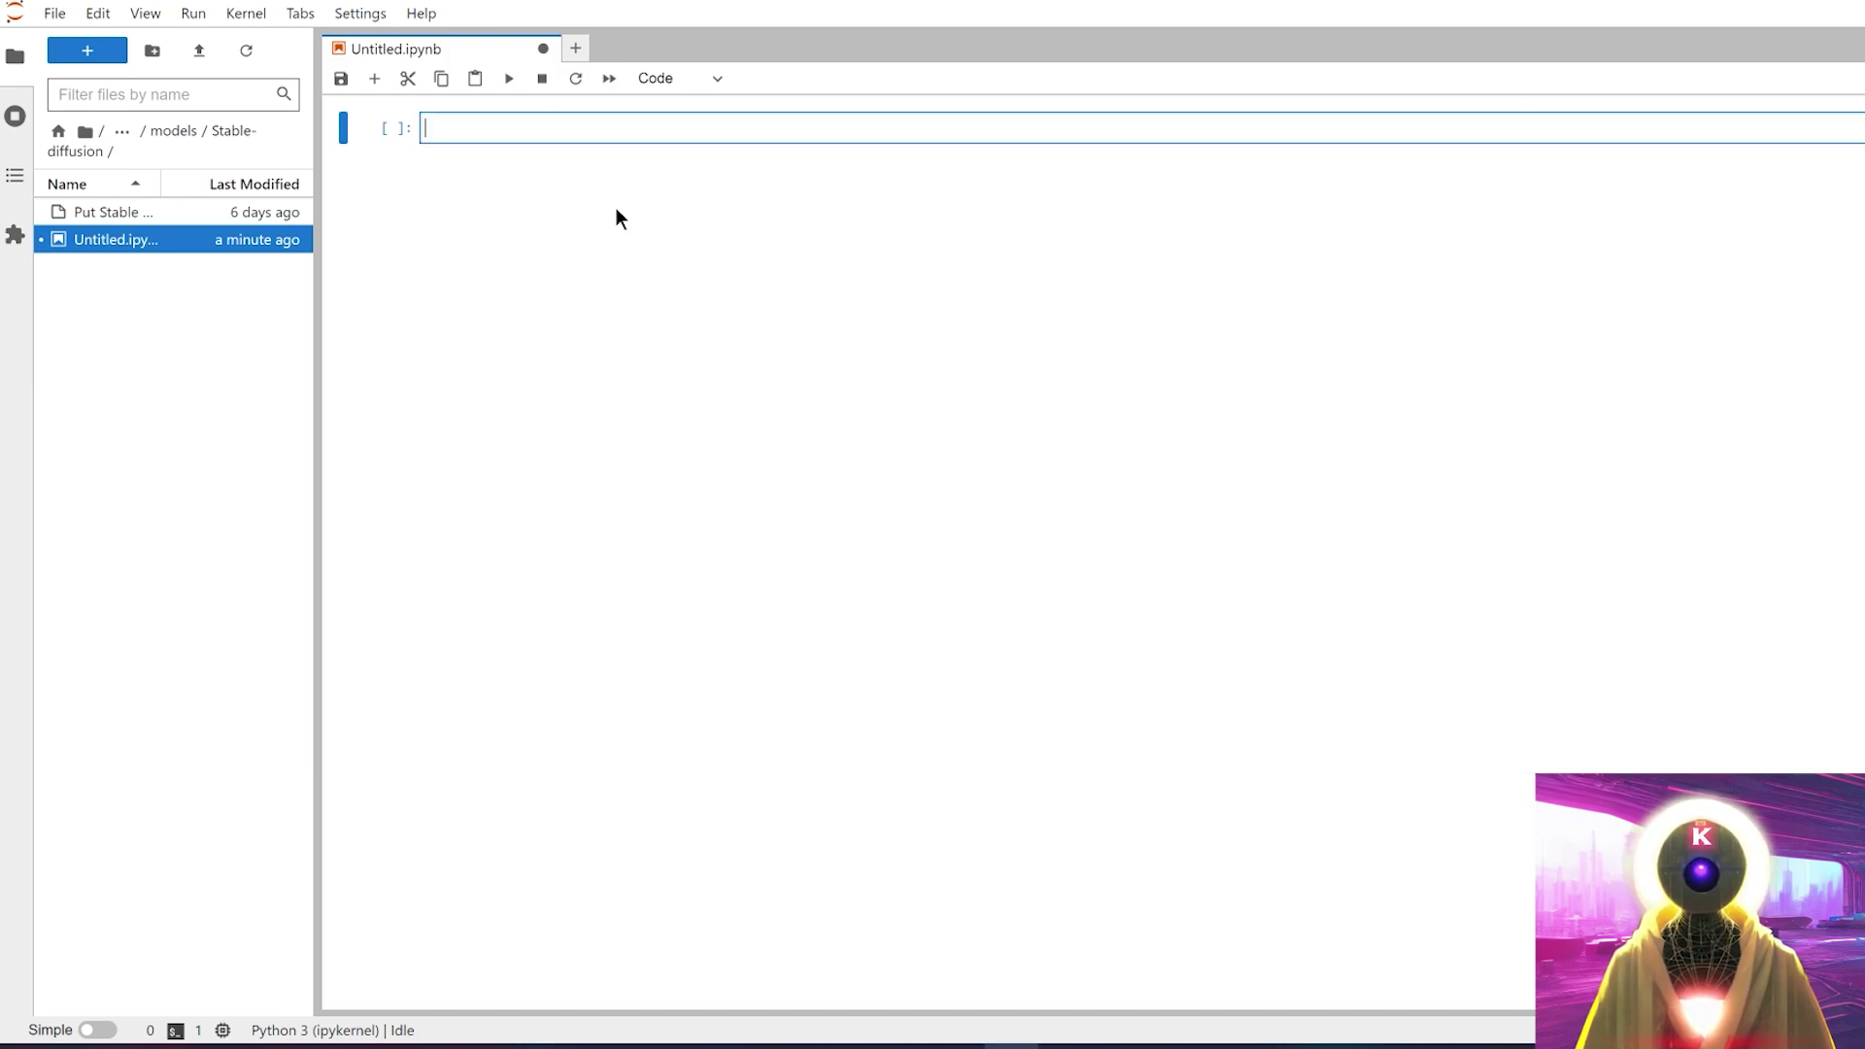
key(ctrl+v)
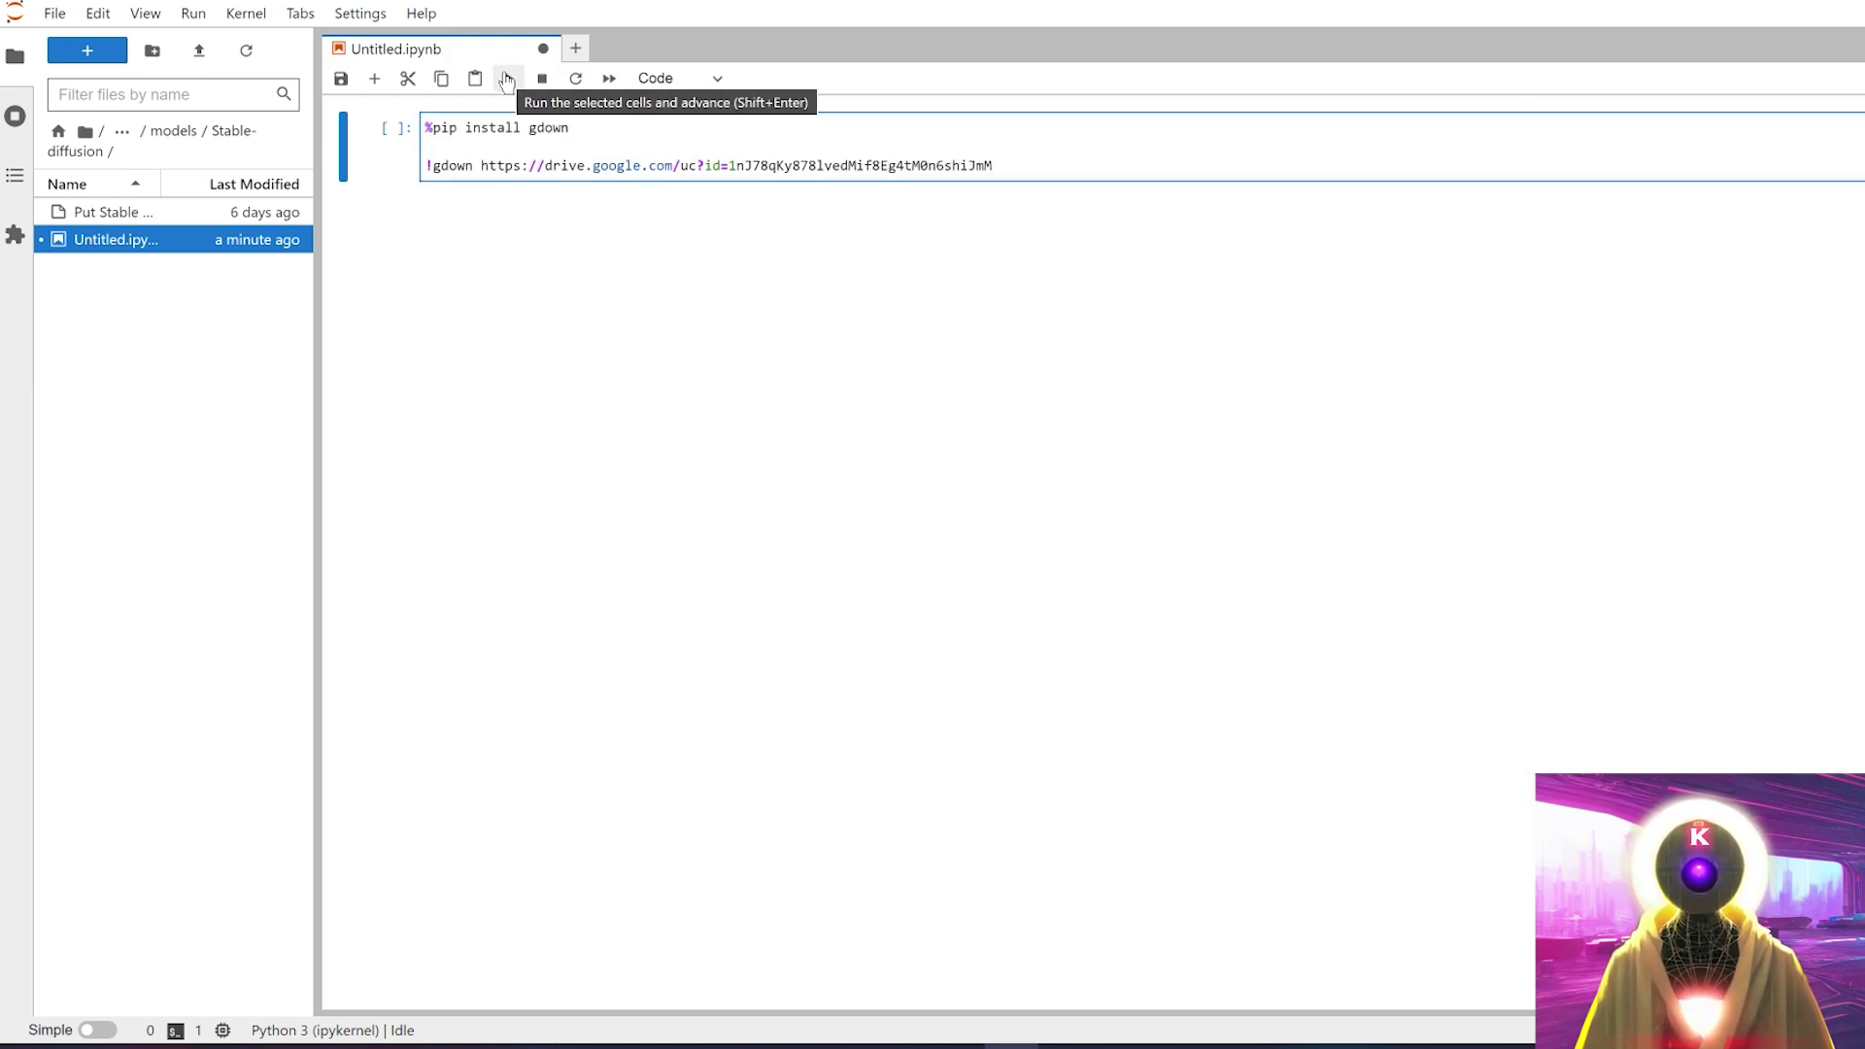
click(506, 82)
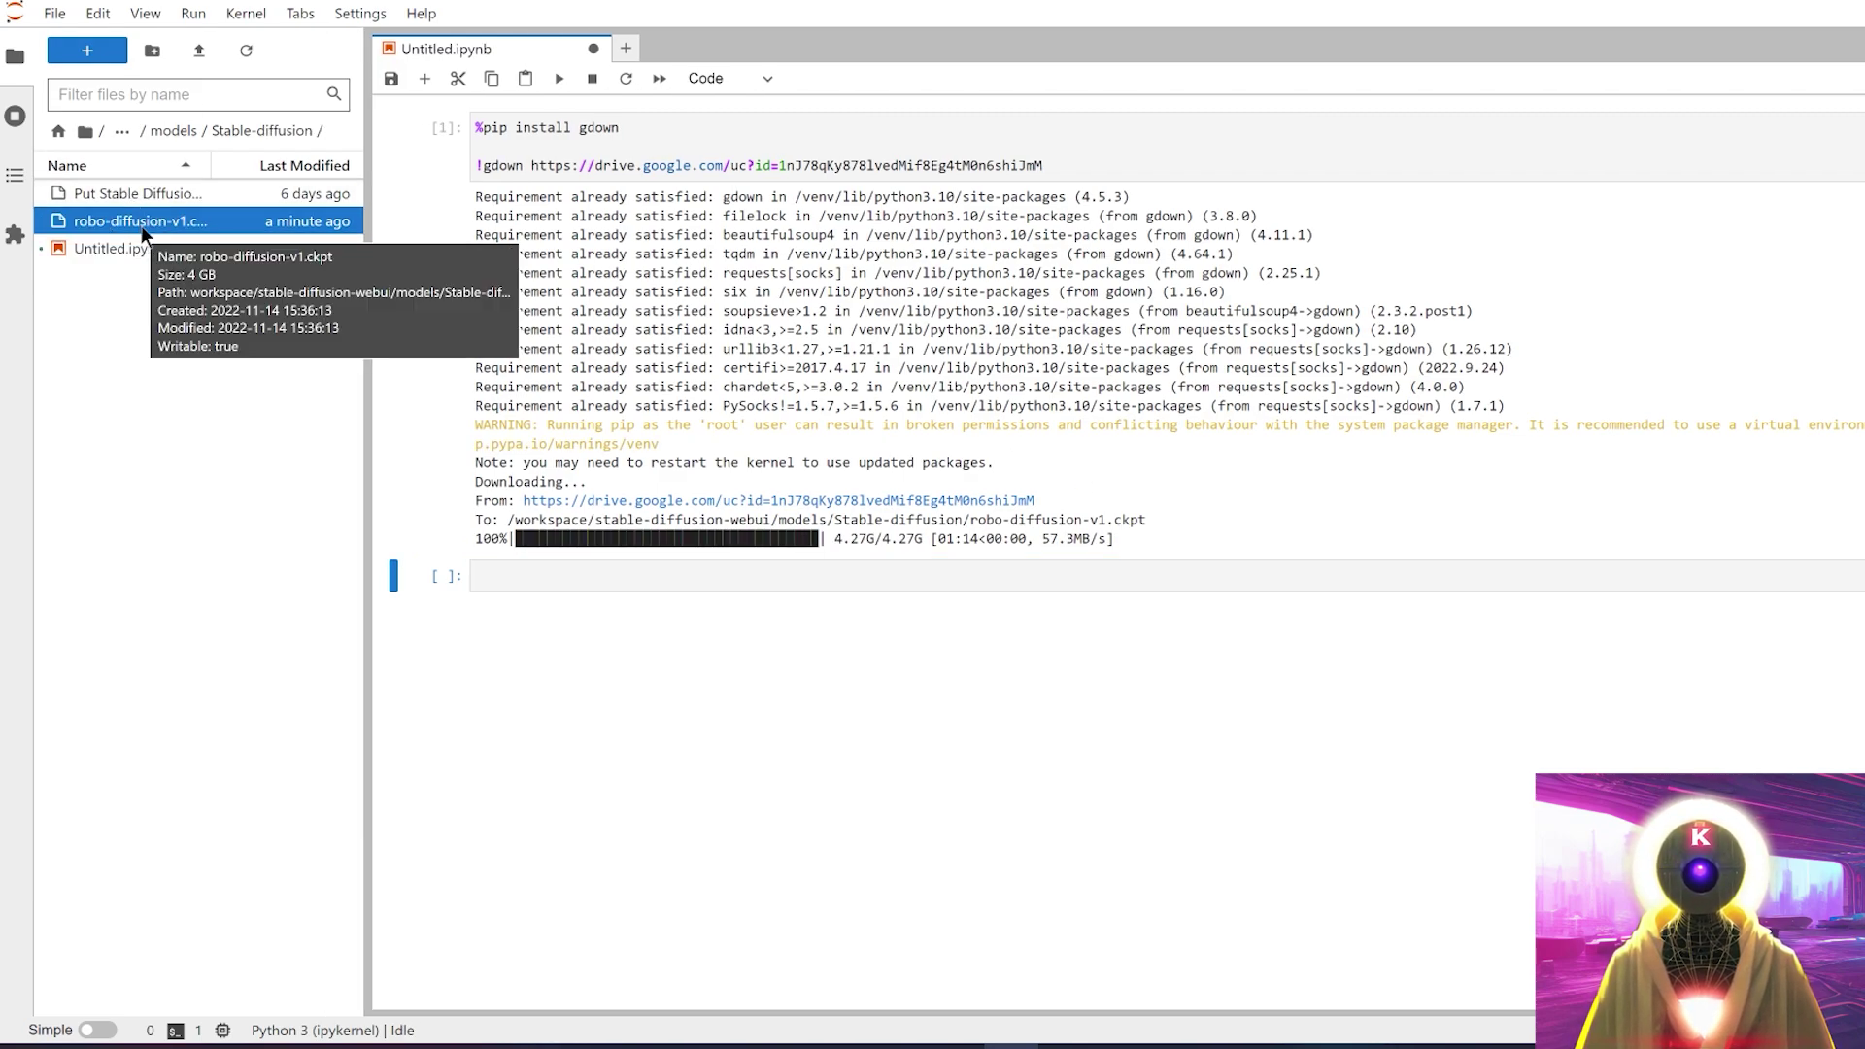
click(54, 13)
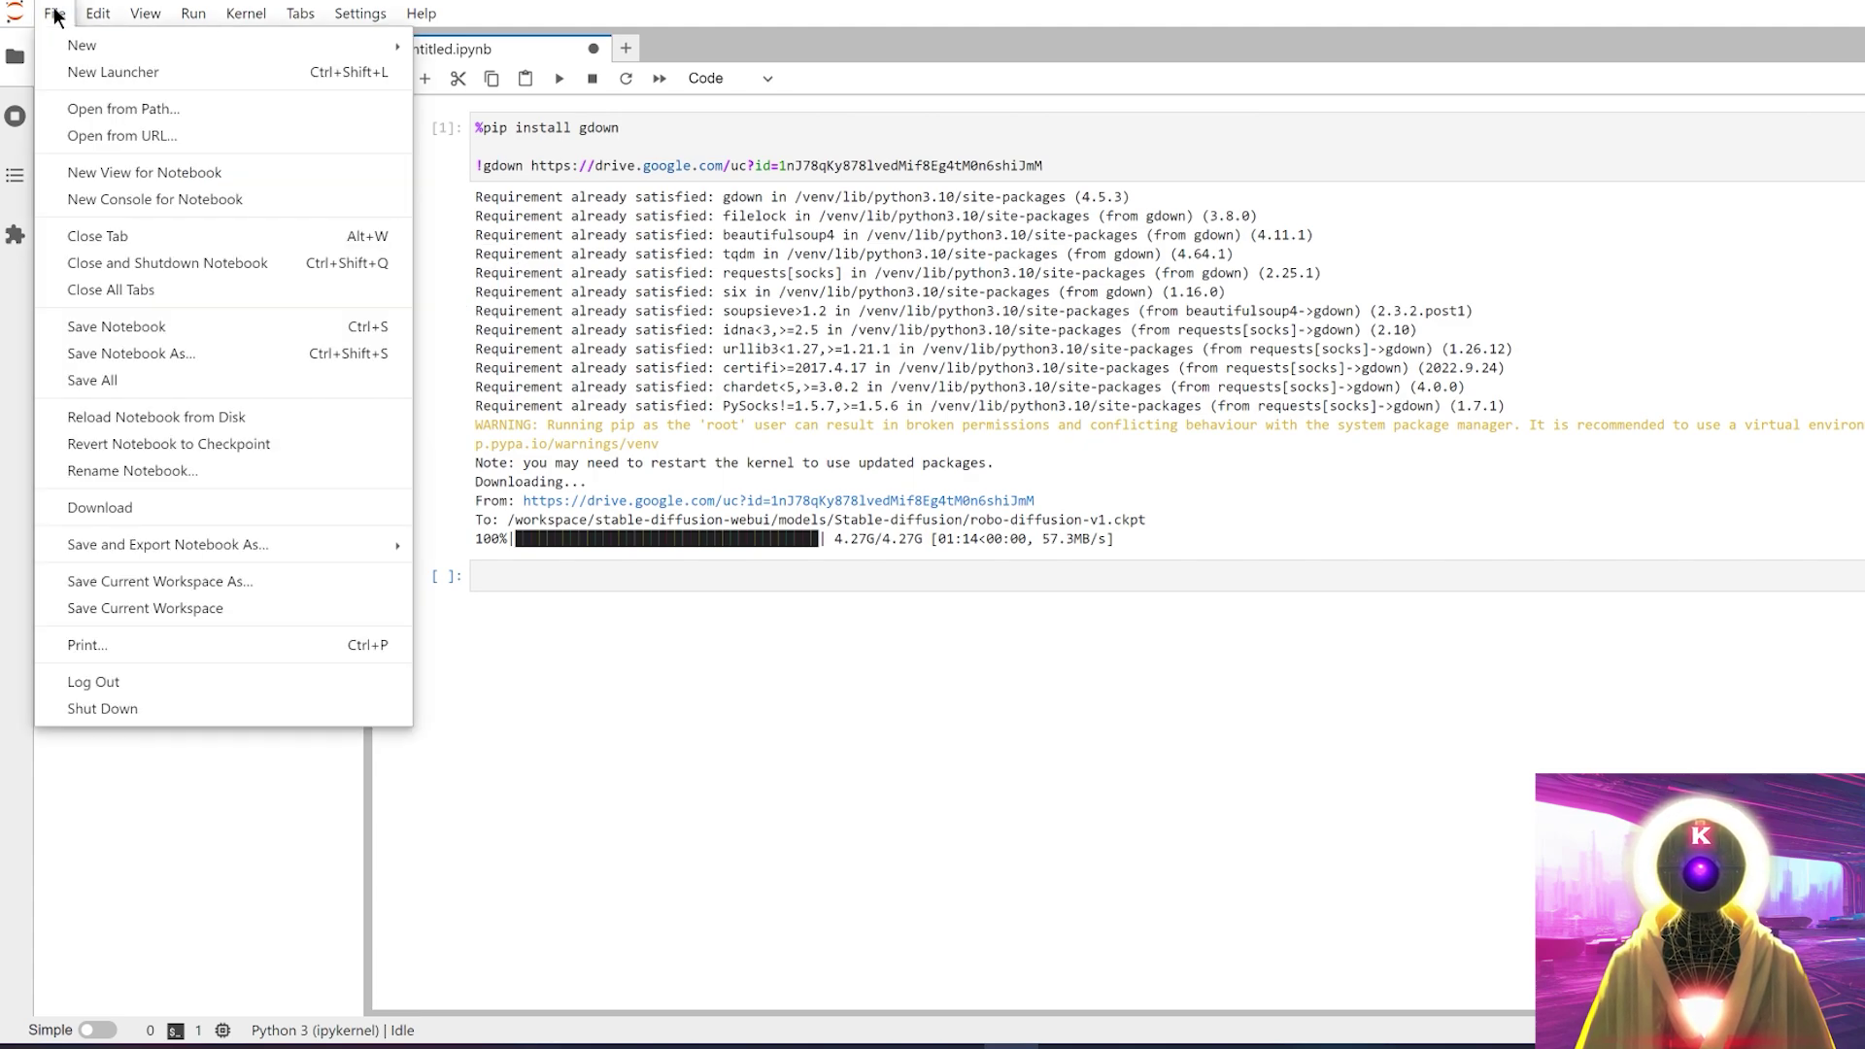
- Shut down JupyterLab, reset the pod, and connect to the web UI on HTTP port 3000
click(157, 717)
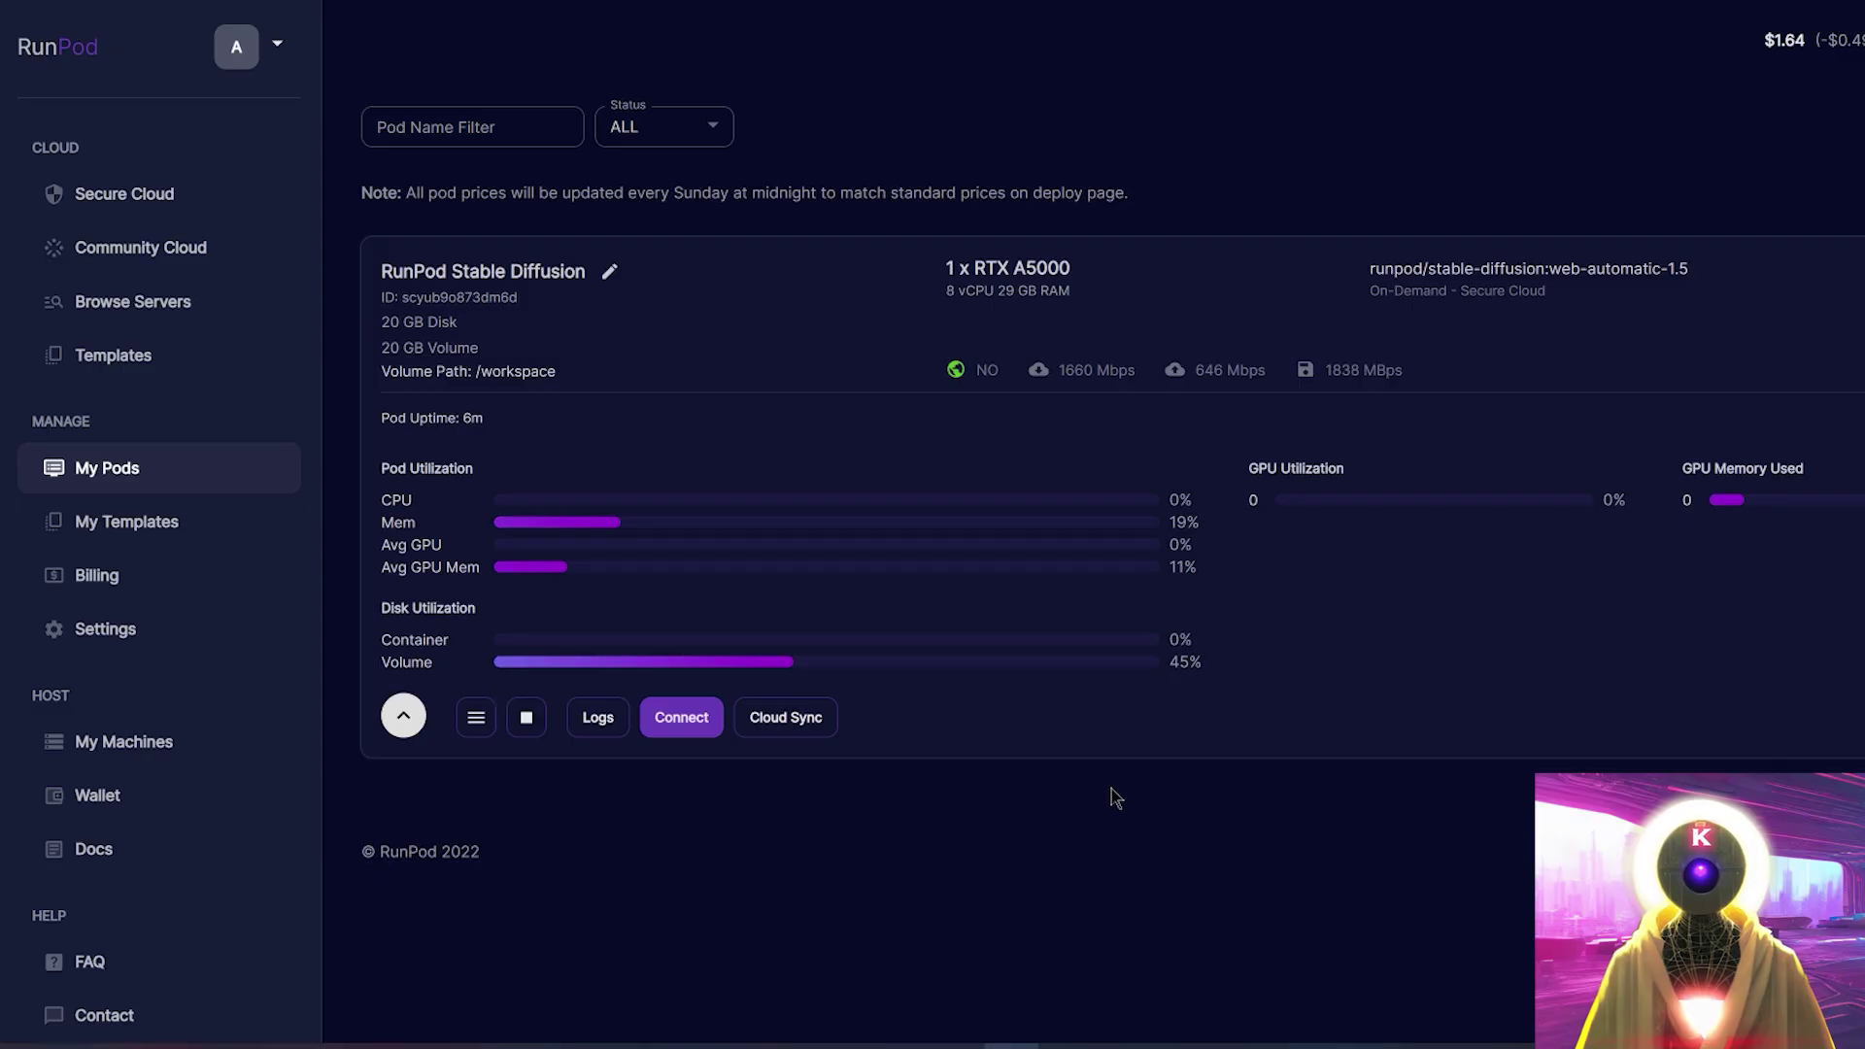
click(478, 718)
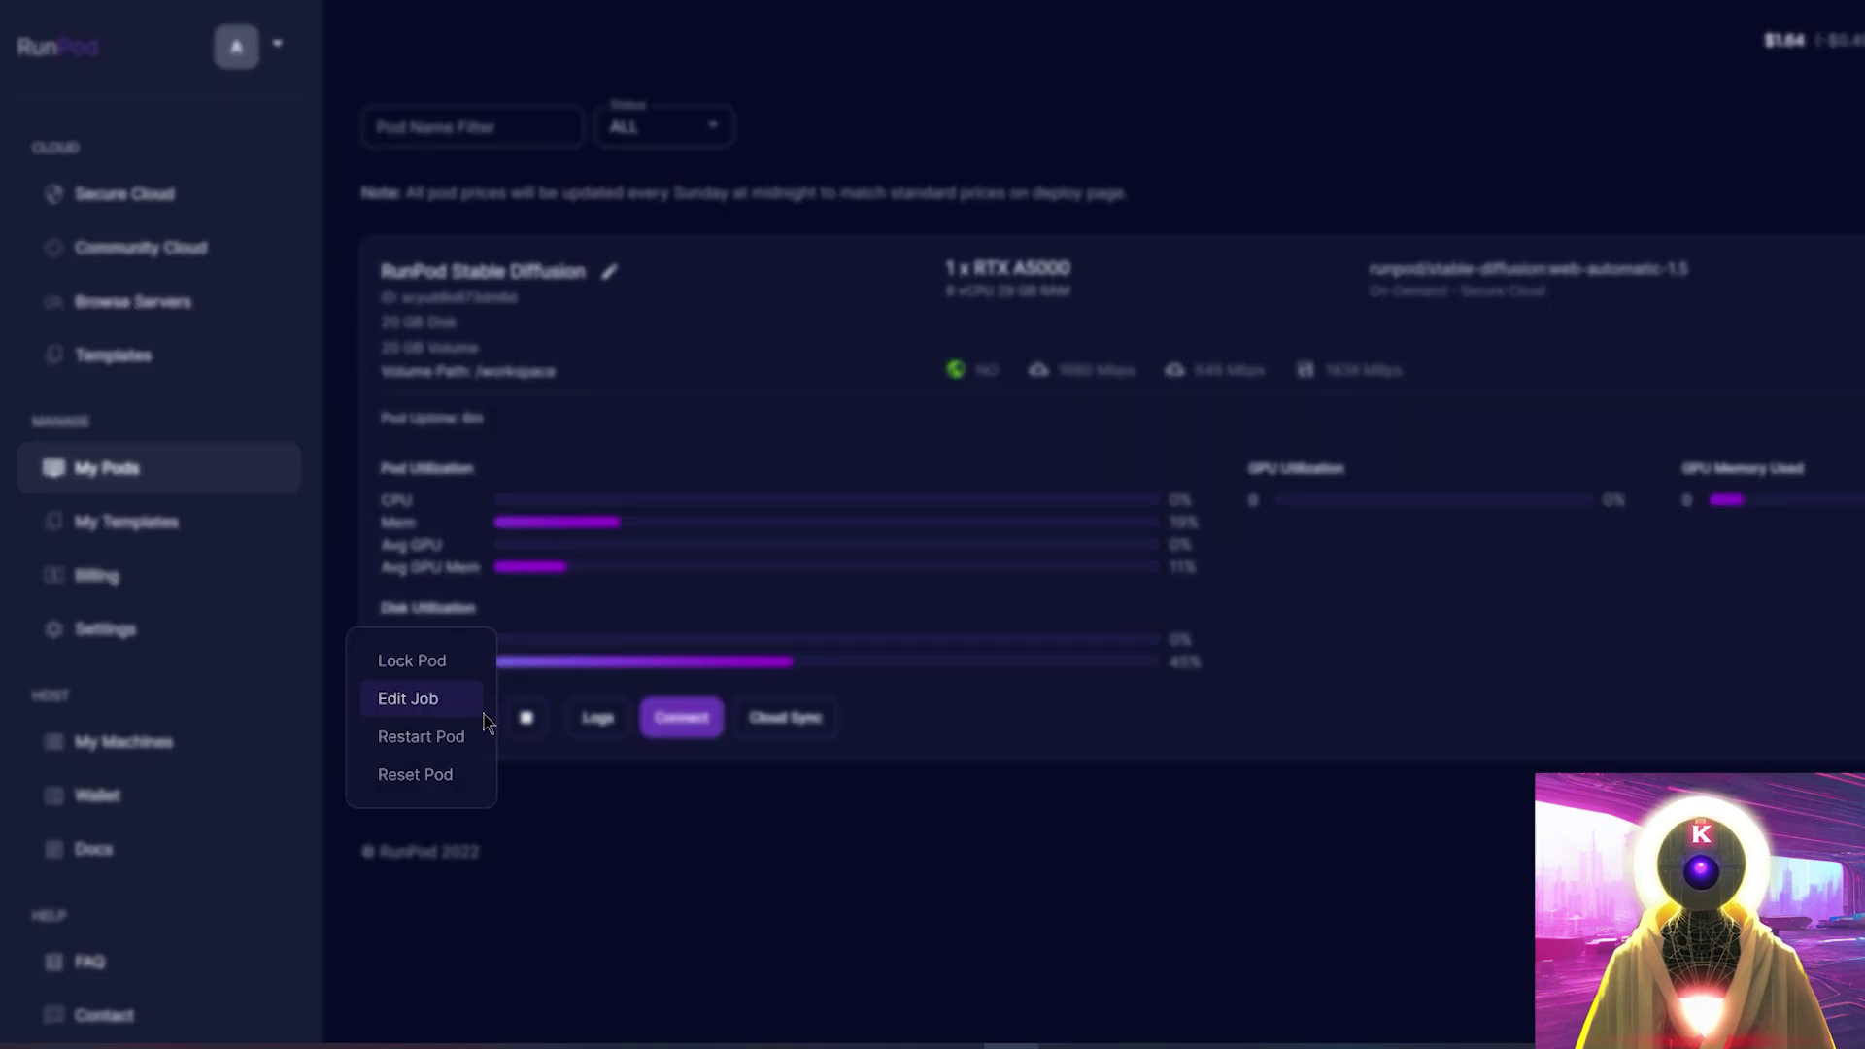
click(415, 775)
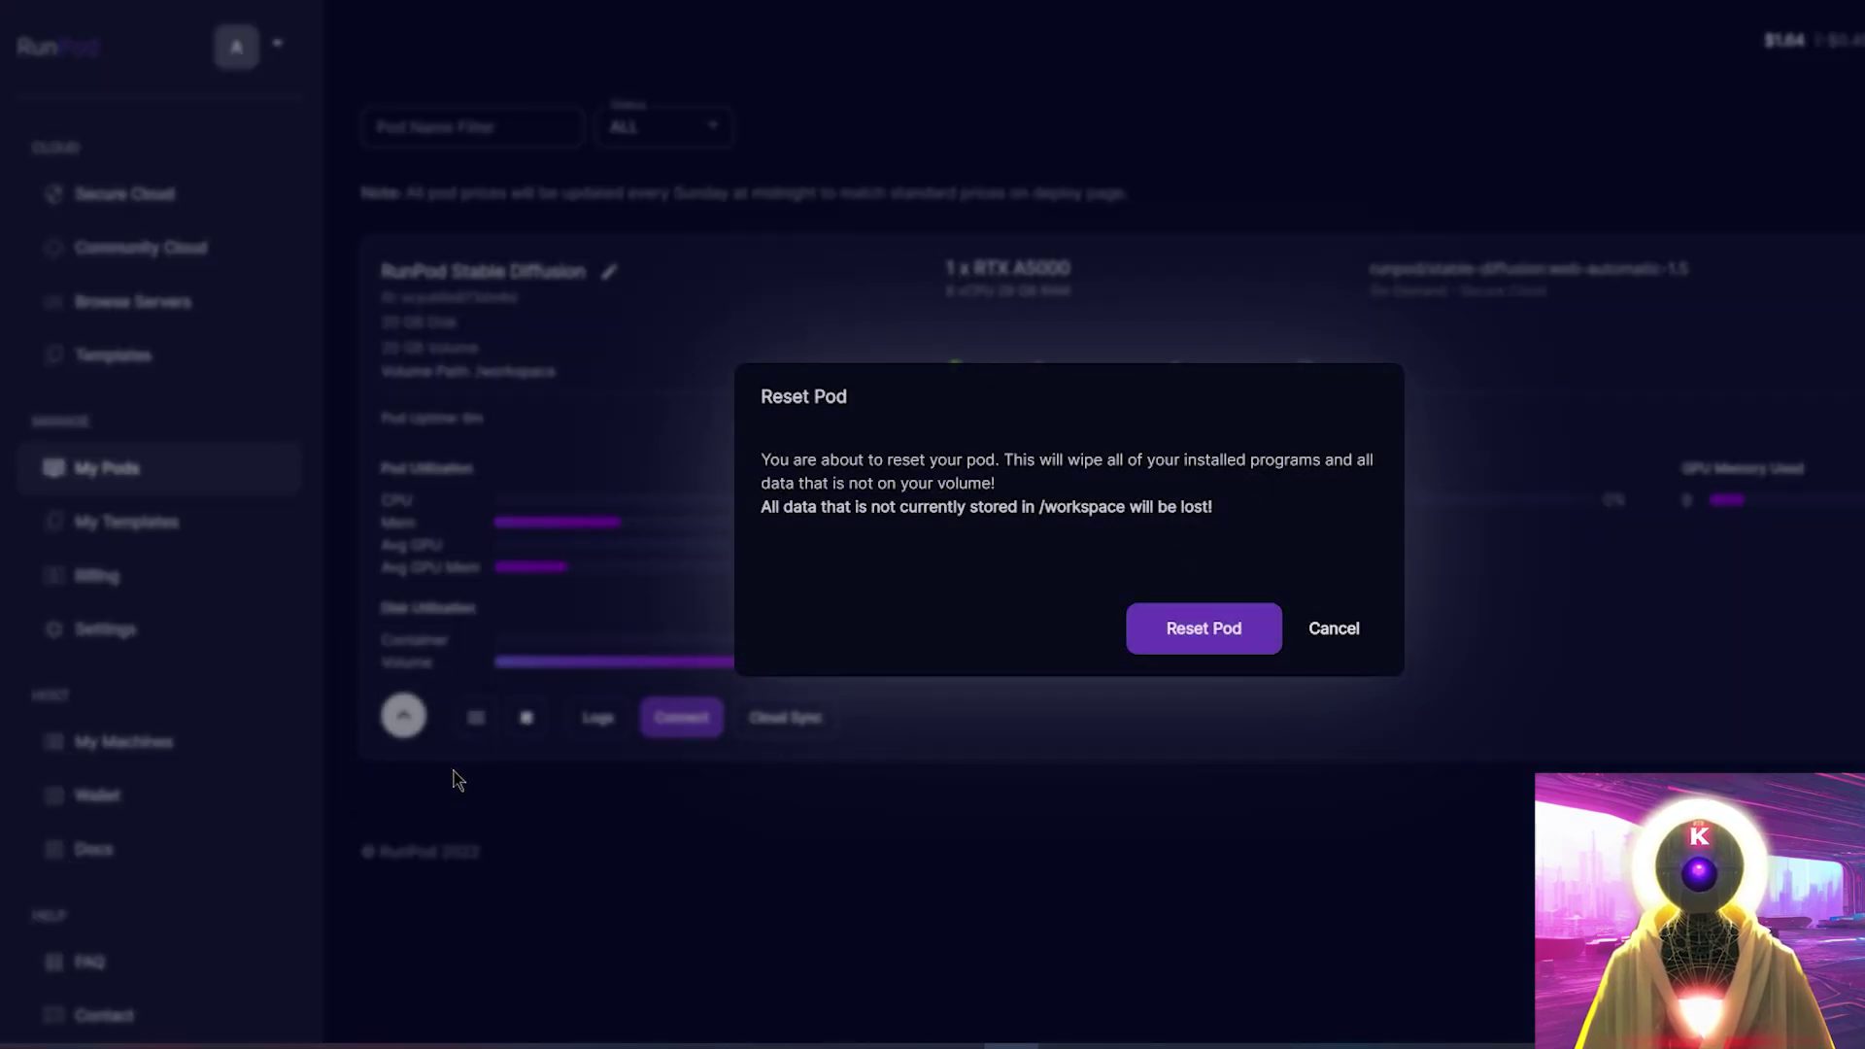
click(1191, 633)
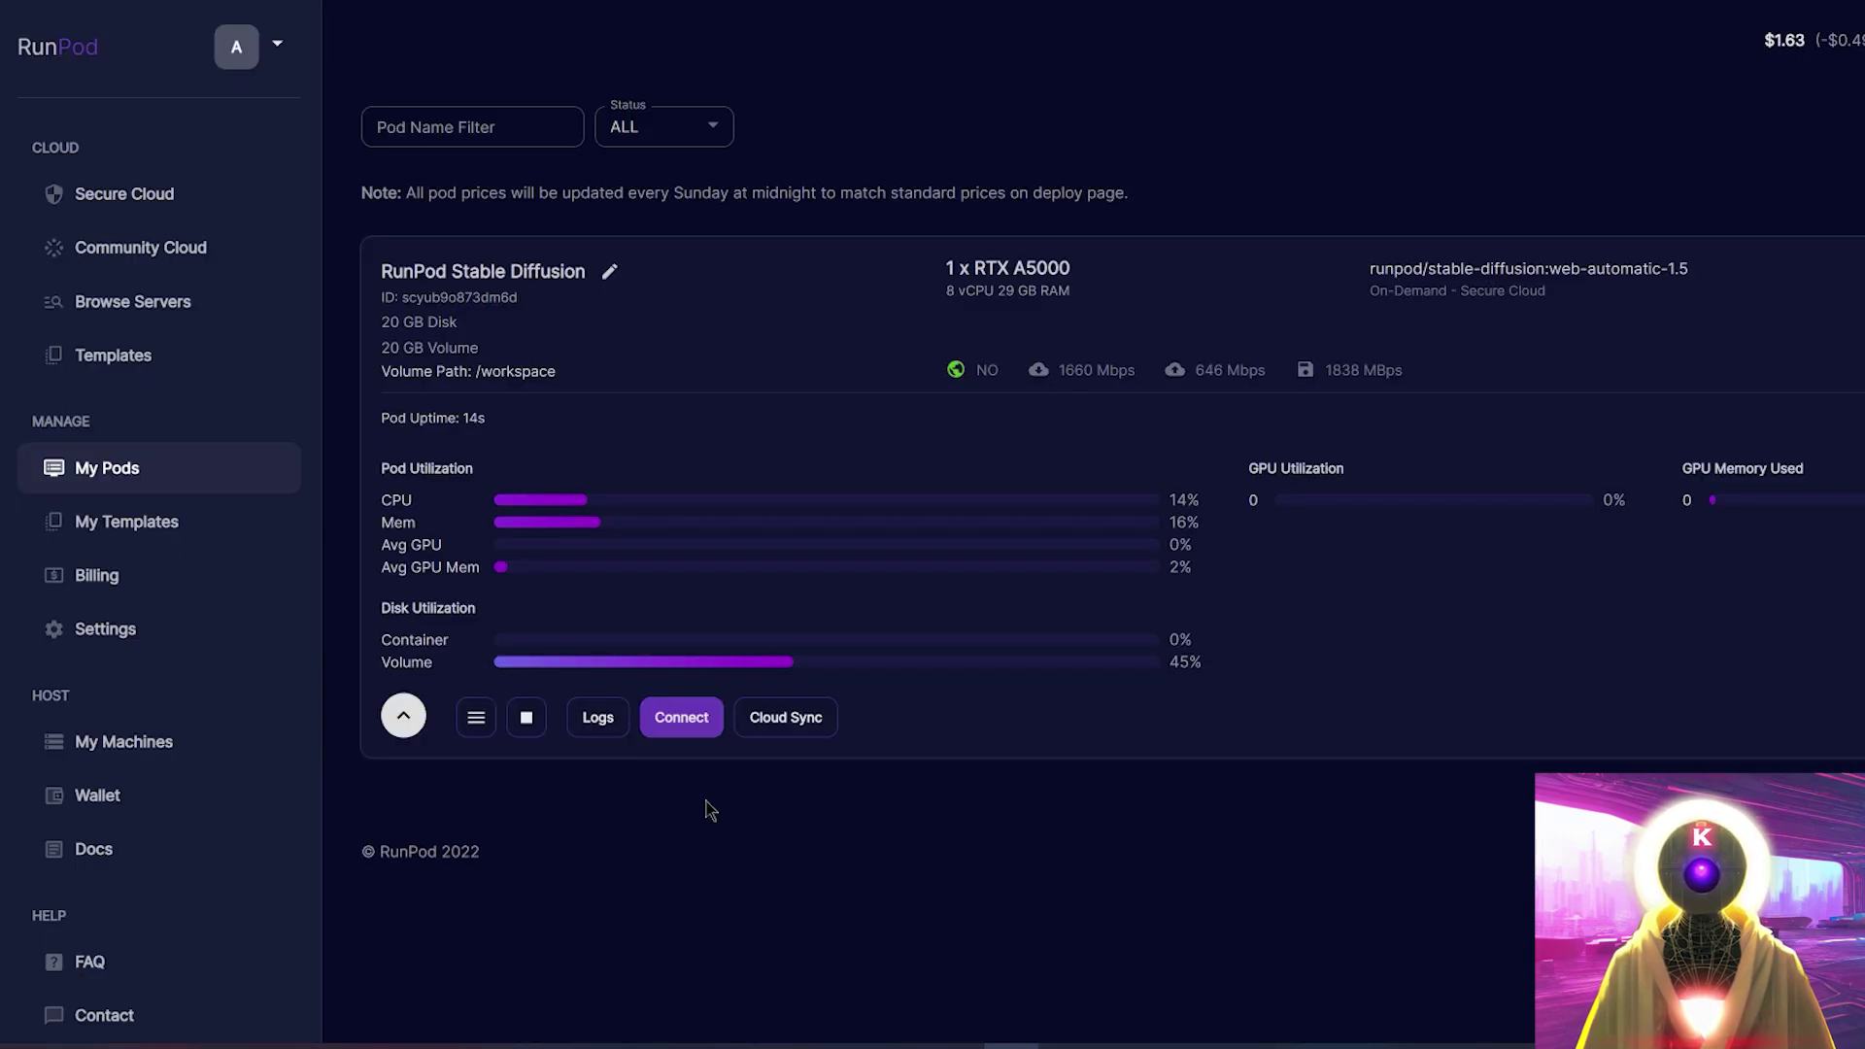
click(684, 718)
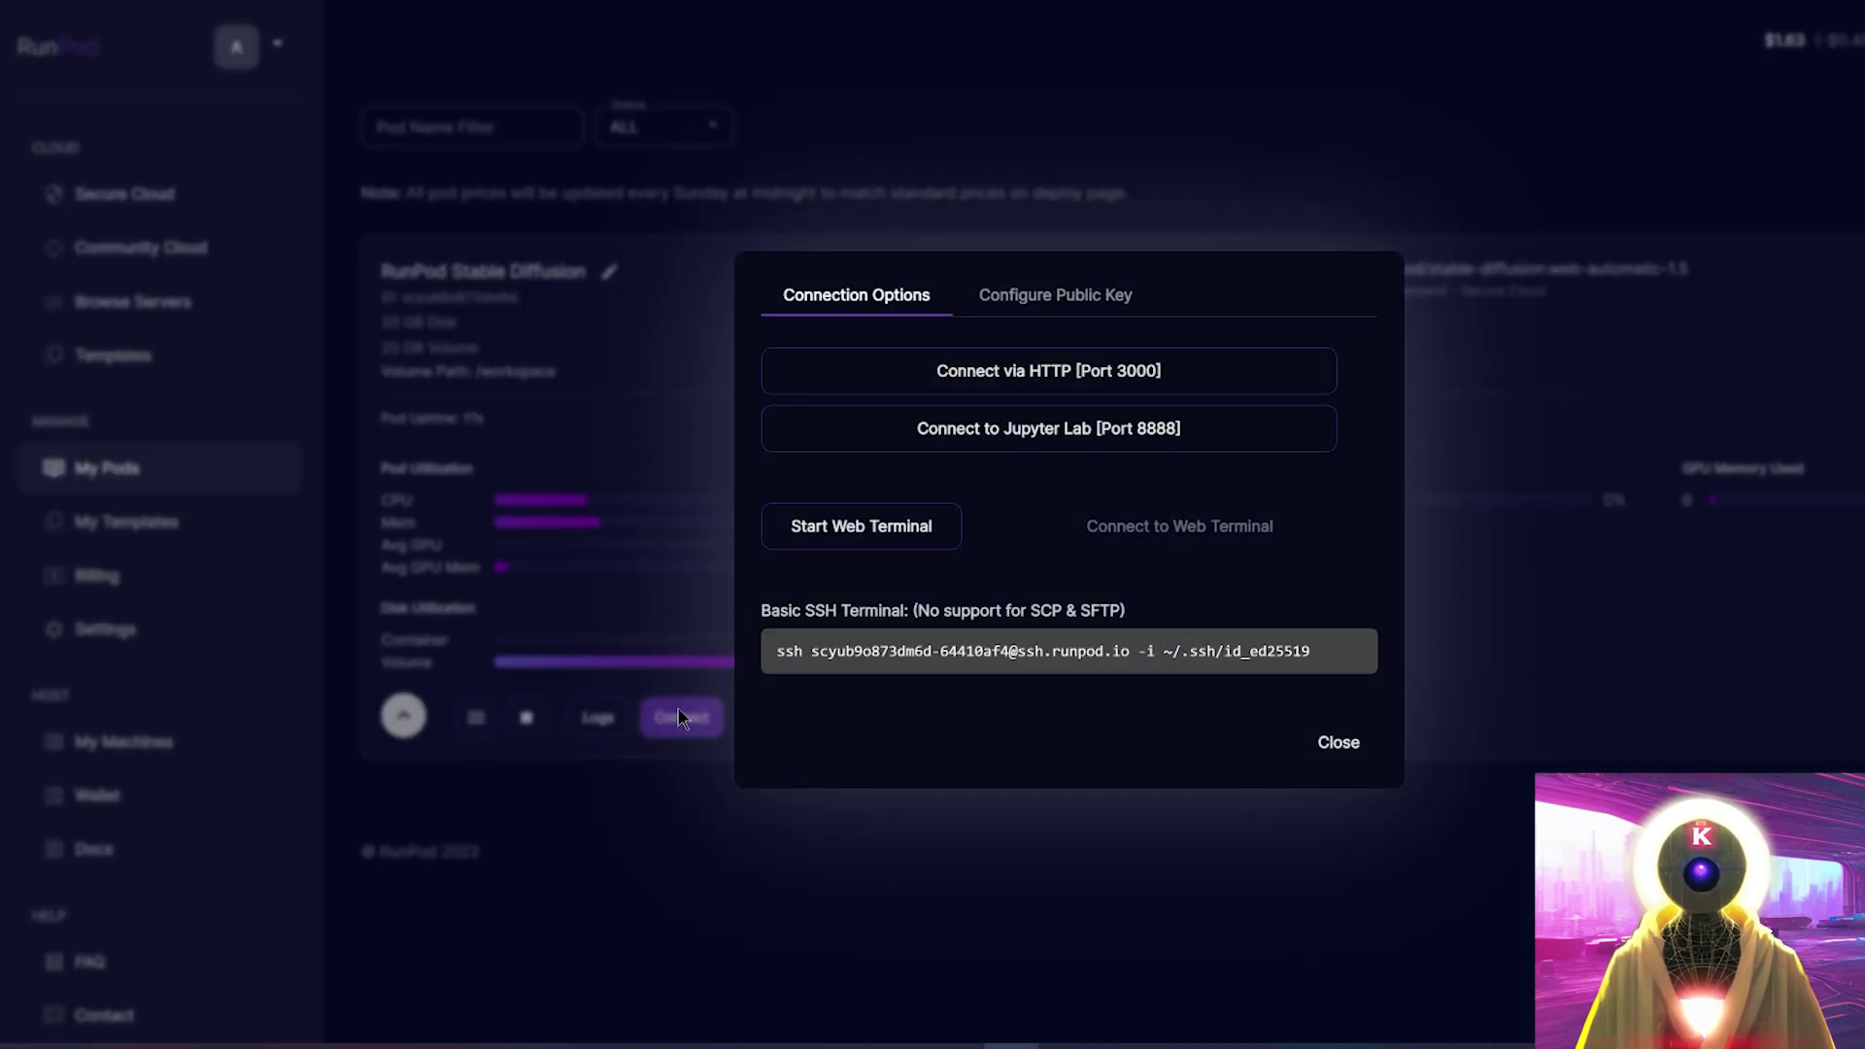
click(1068, 384)
- Choose robo-diffusion-v1.ckpt from the Stable Diffusion checkpoint dropdown
click(370, 50)
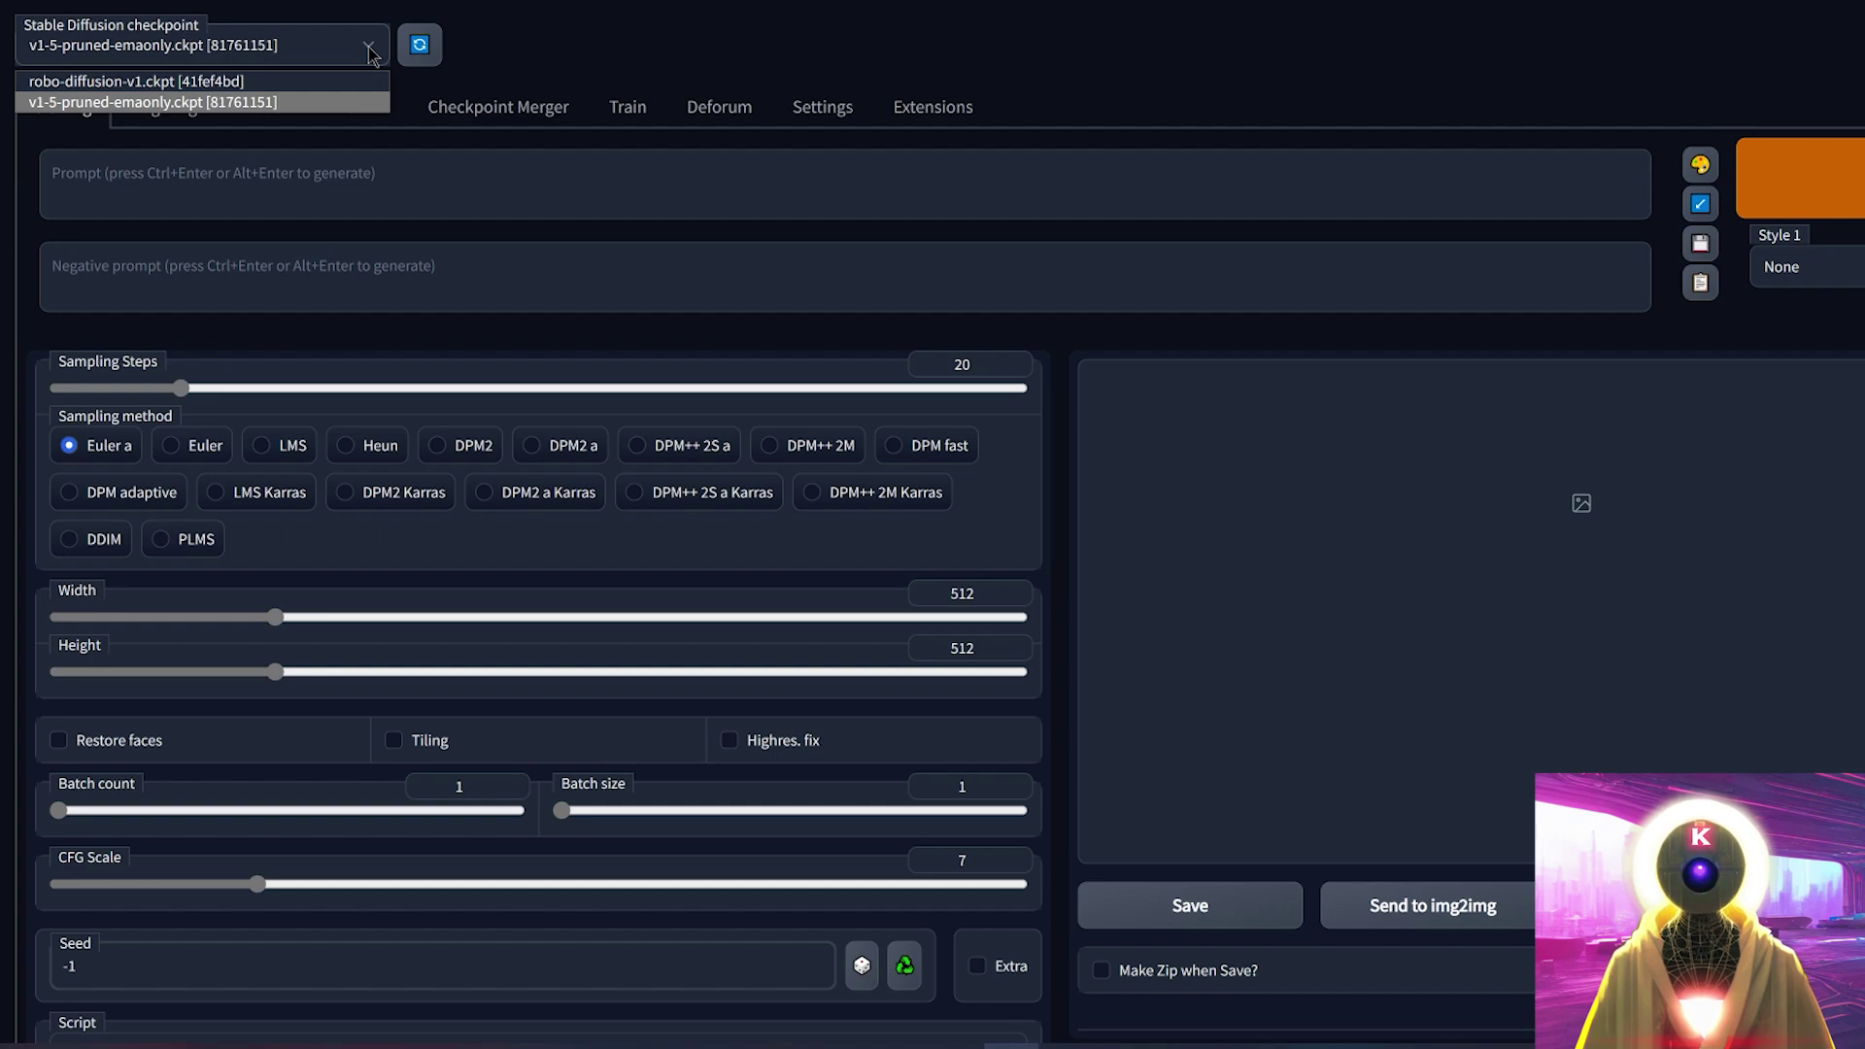
click(274, 82)
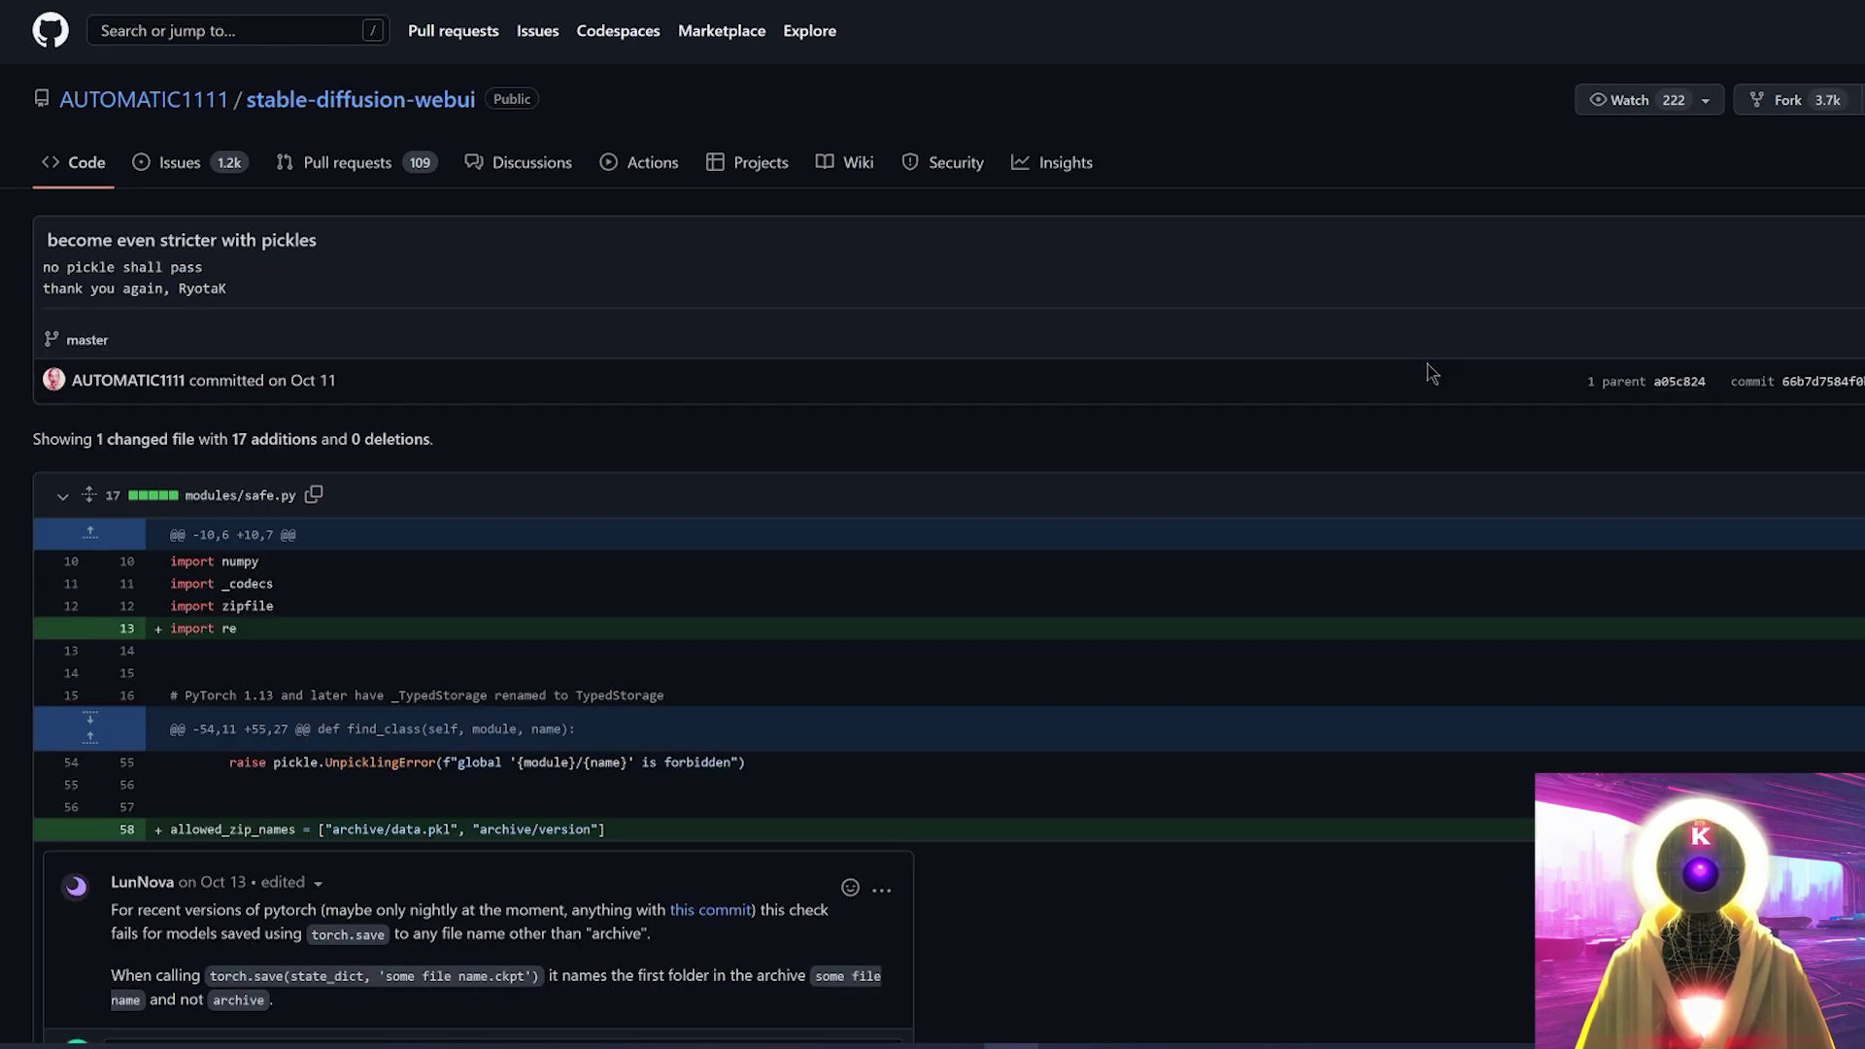
- Download the repo as stable-diffusion-pickle-scanner-main.zip using Code > Download ZIP
scroll(1431, 372, down, 2)
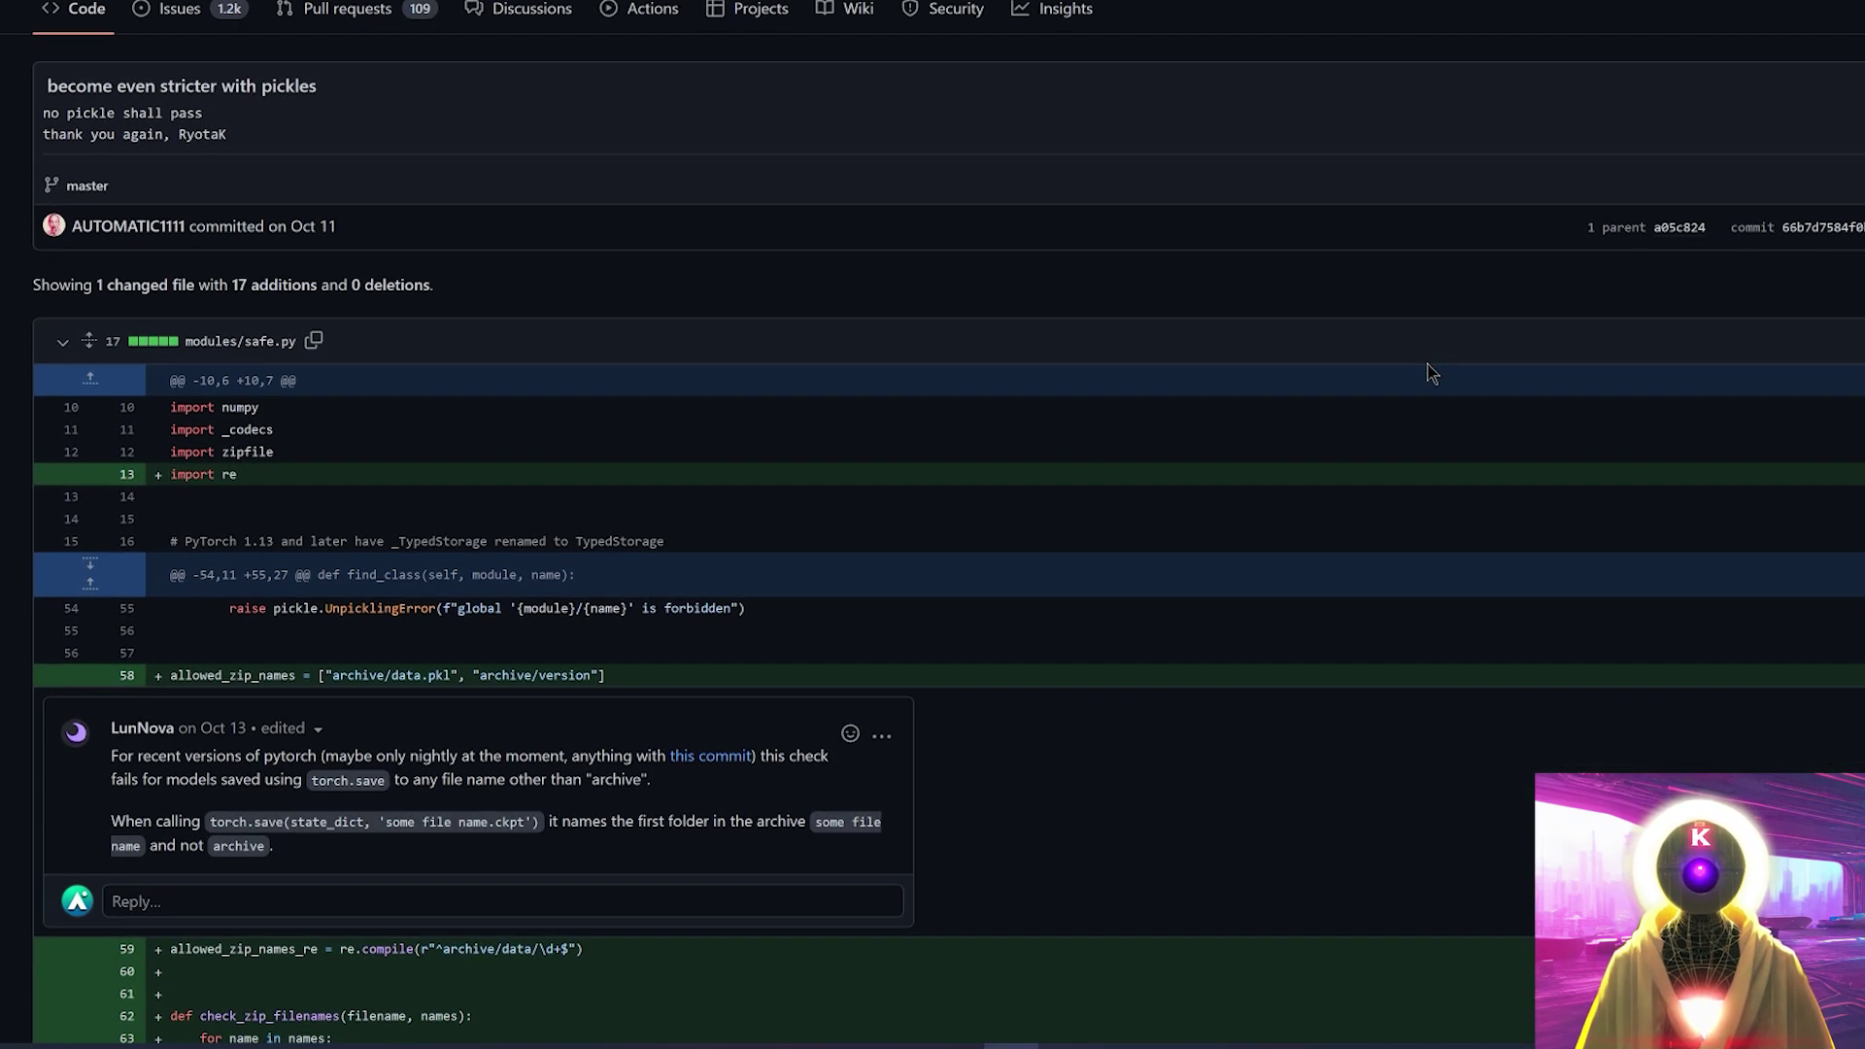
scroll(1431, 372, down, 2)
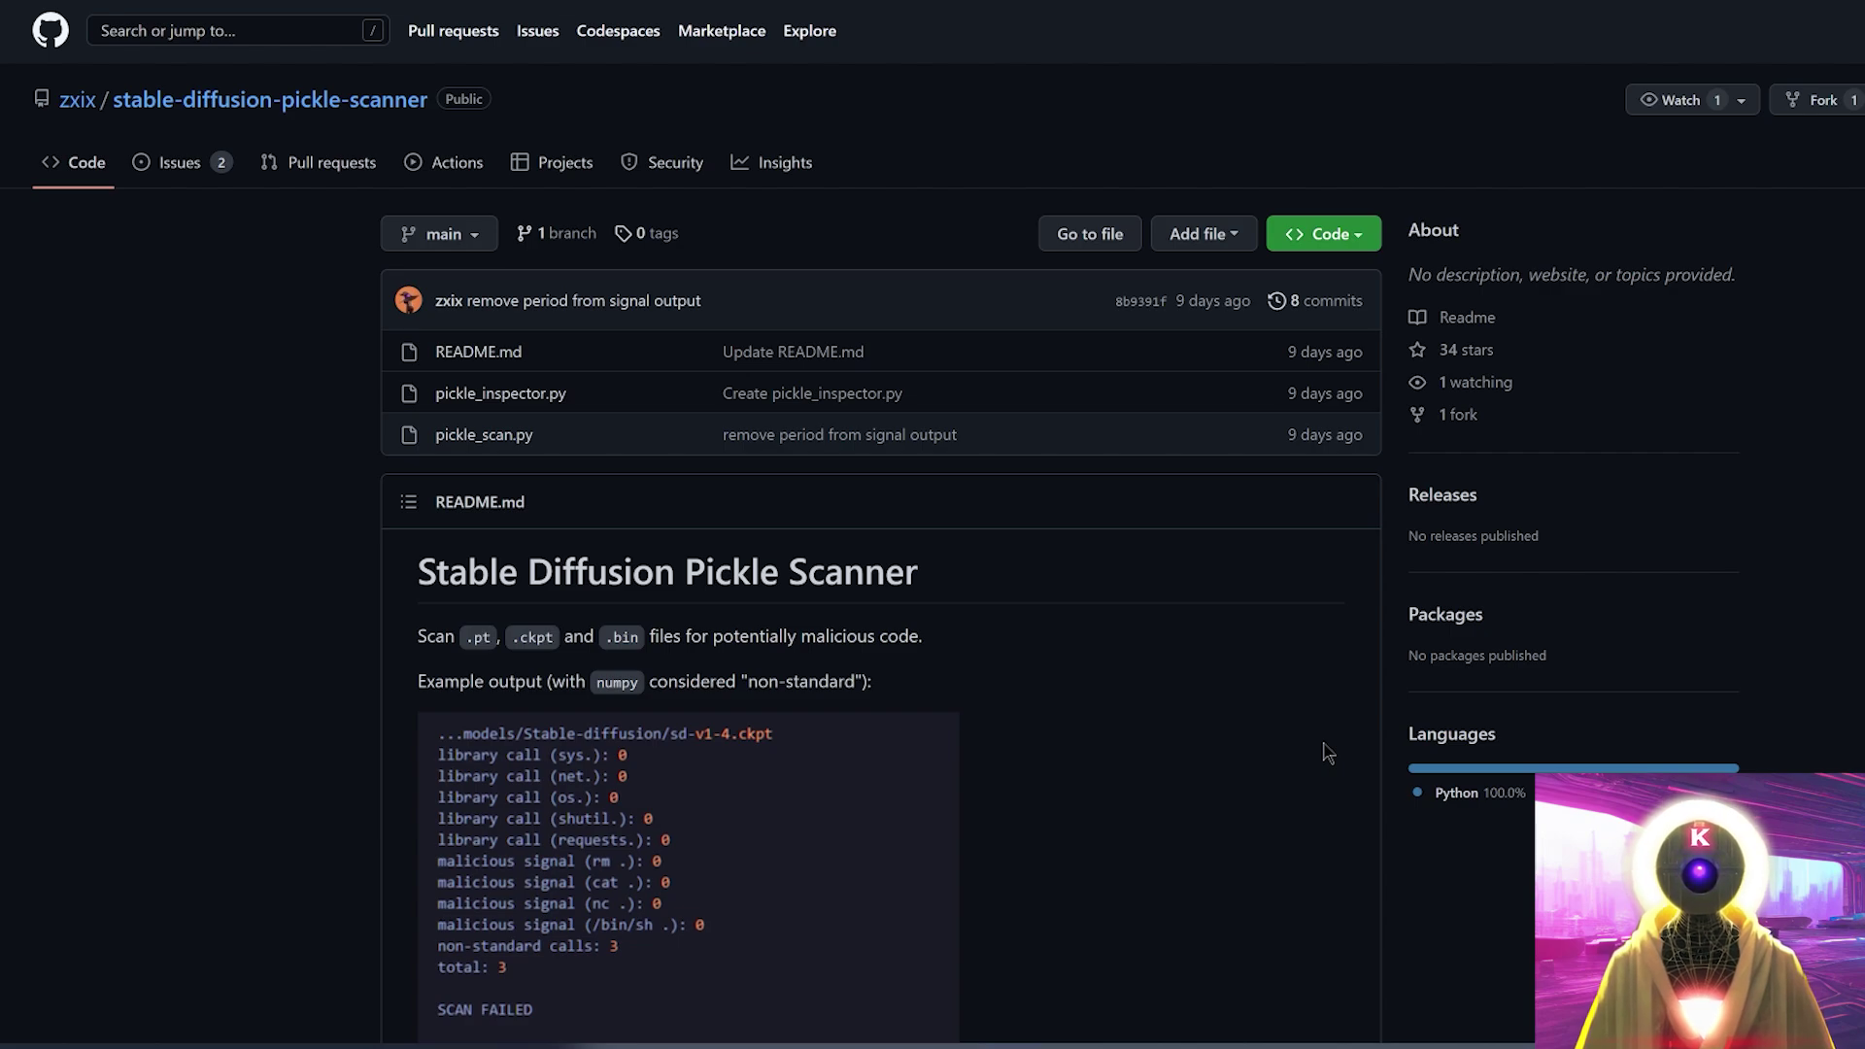
click(1354, 235)
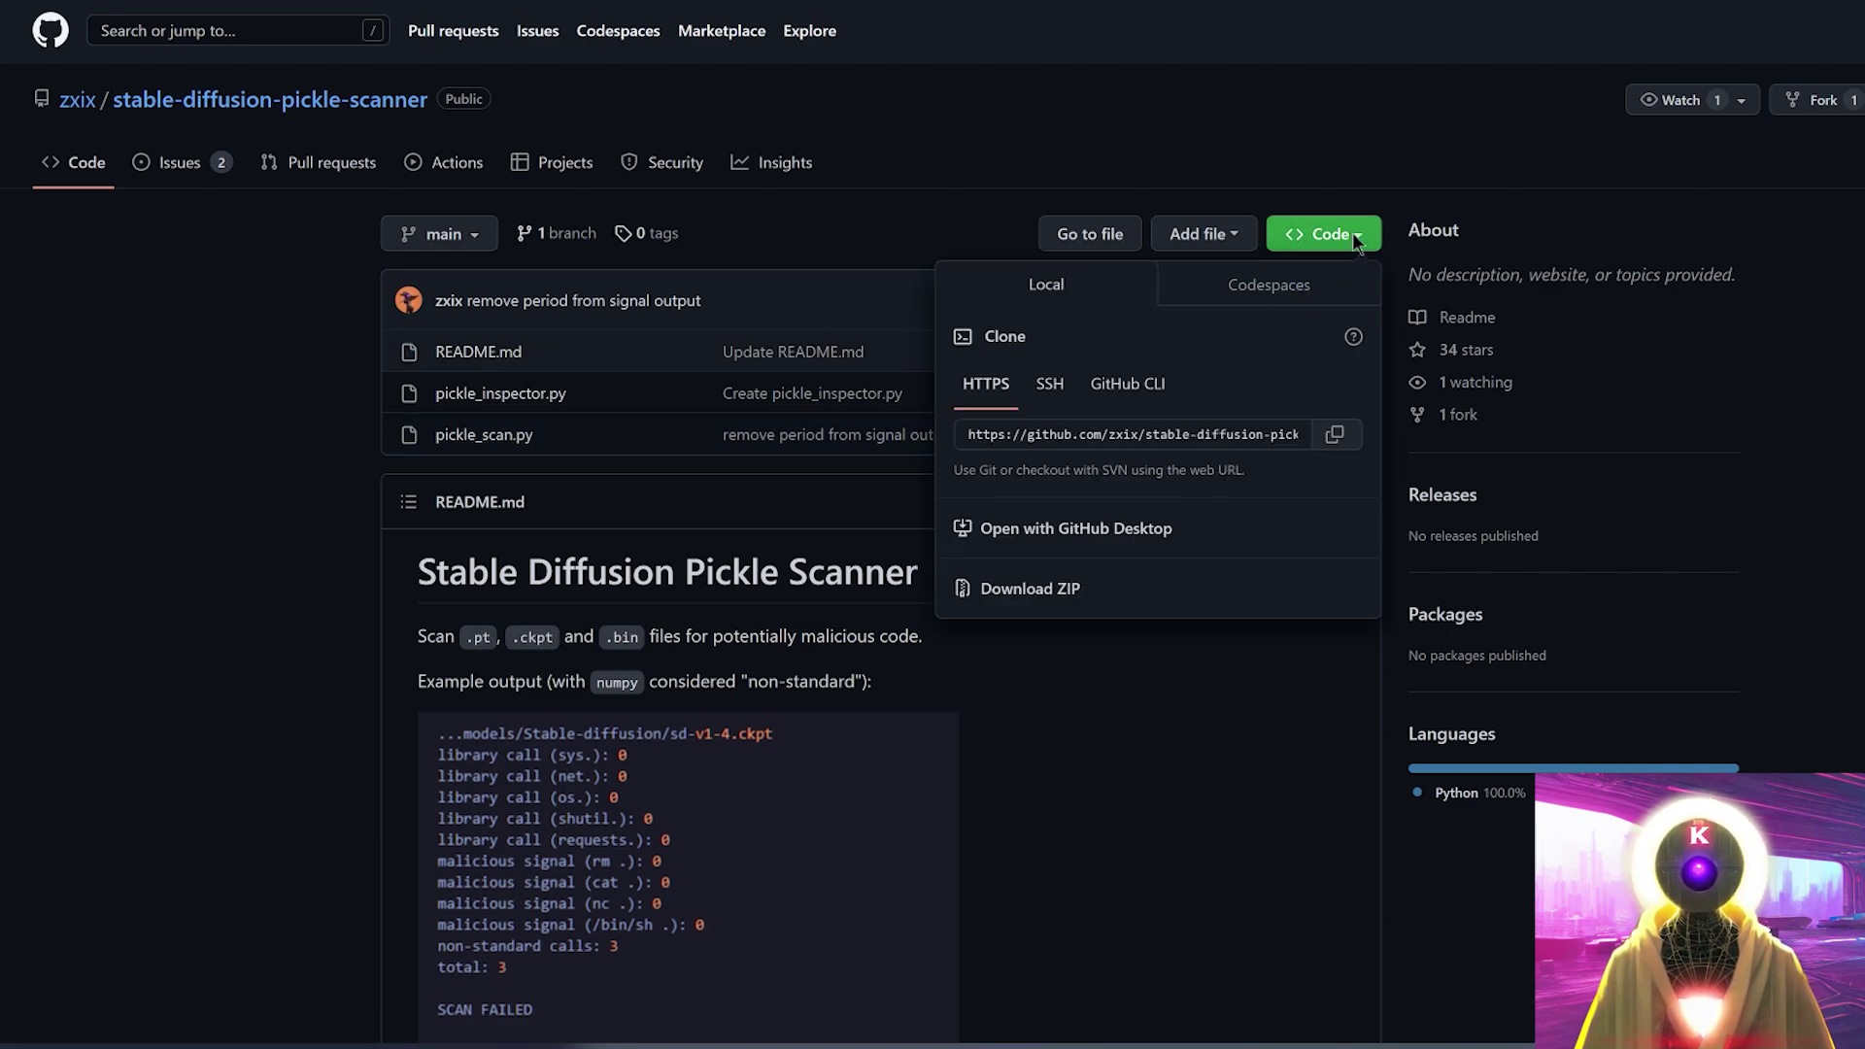
click(1048, 594)
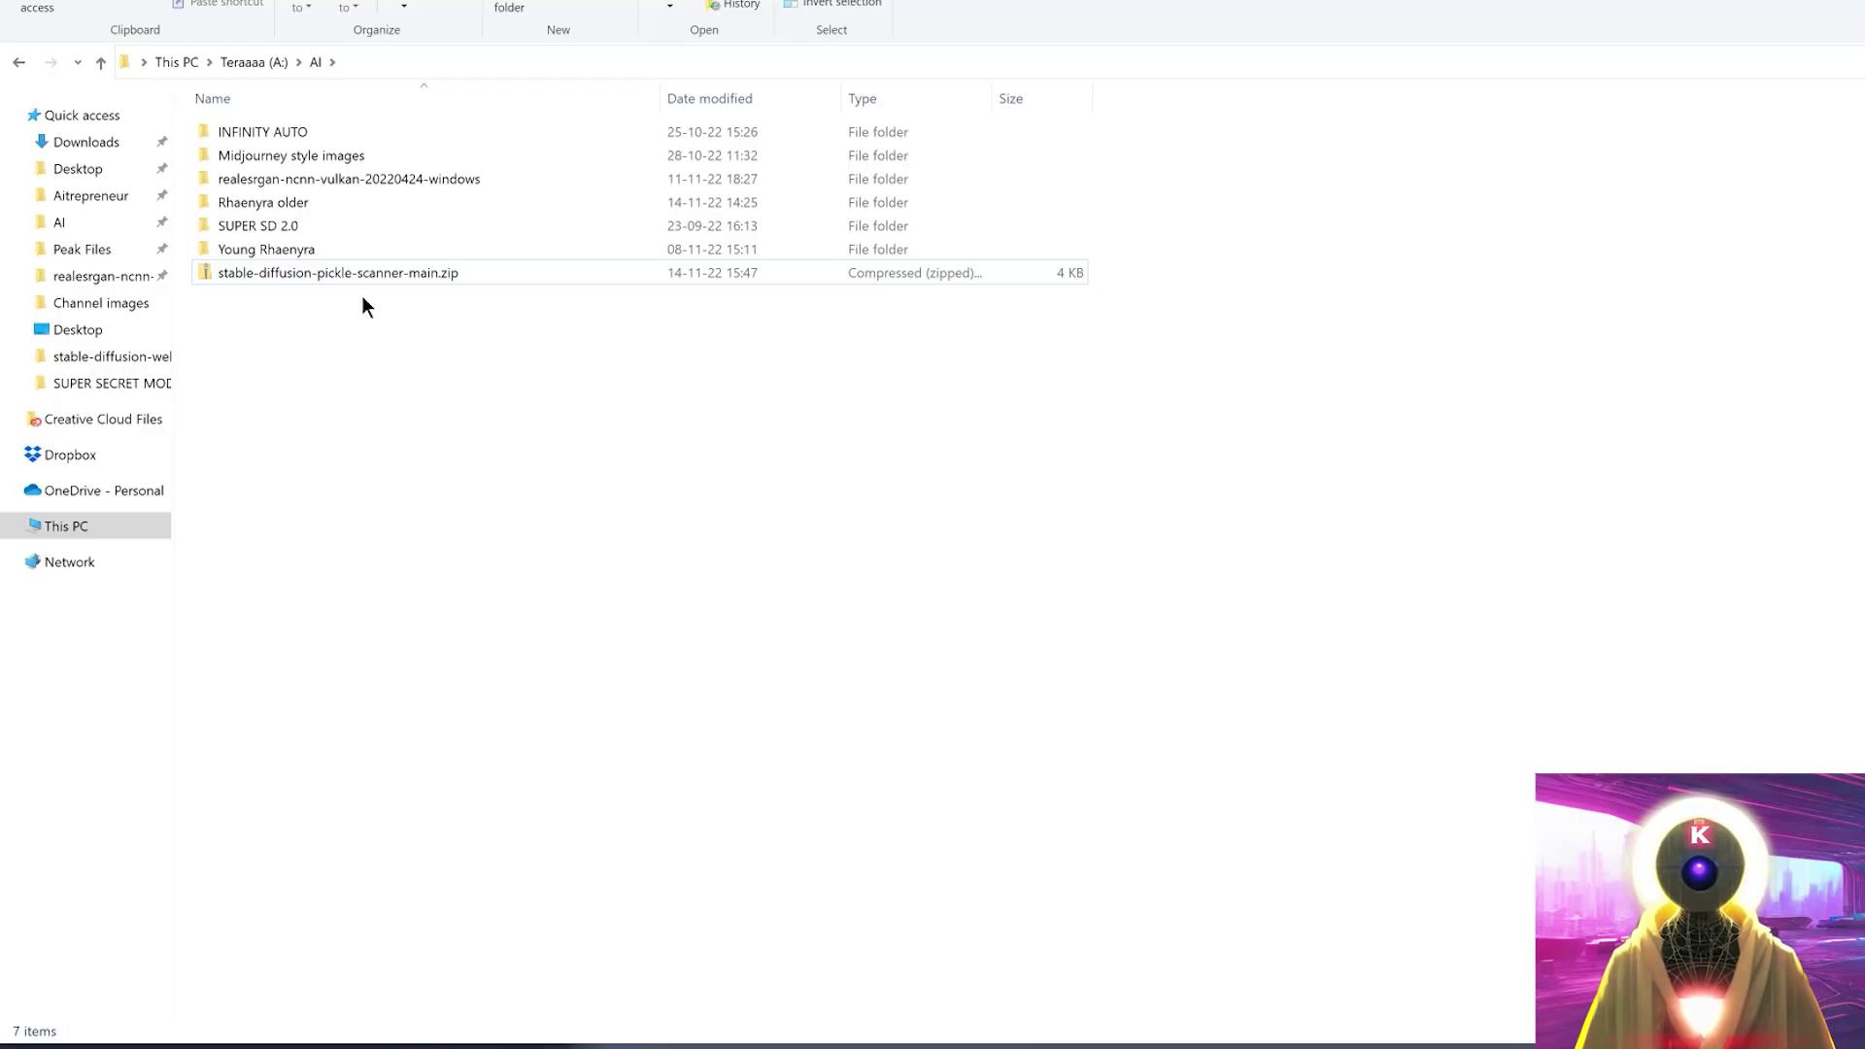
- Extract stable-diffusion-pickle-scanner-main.zip and select pickle_inspector.py and pickle_scan.py
right_click(352, 272)
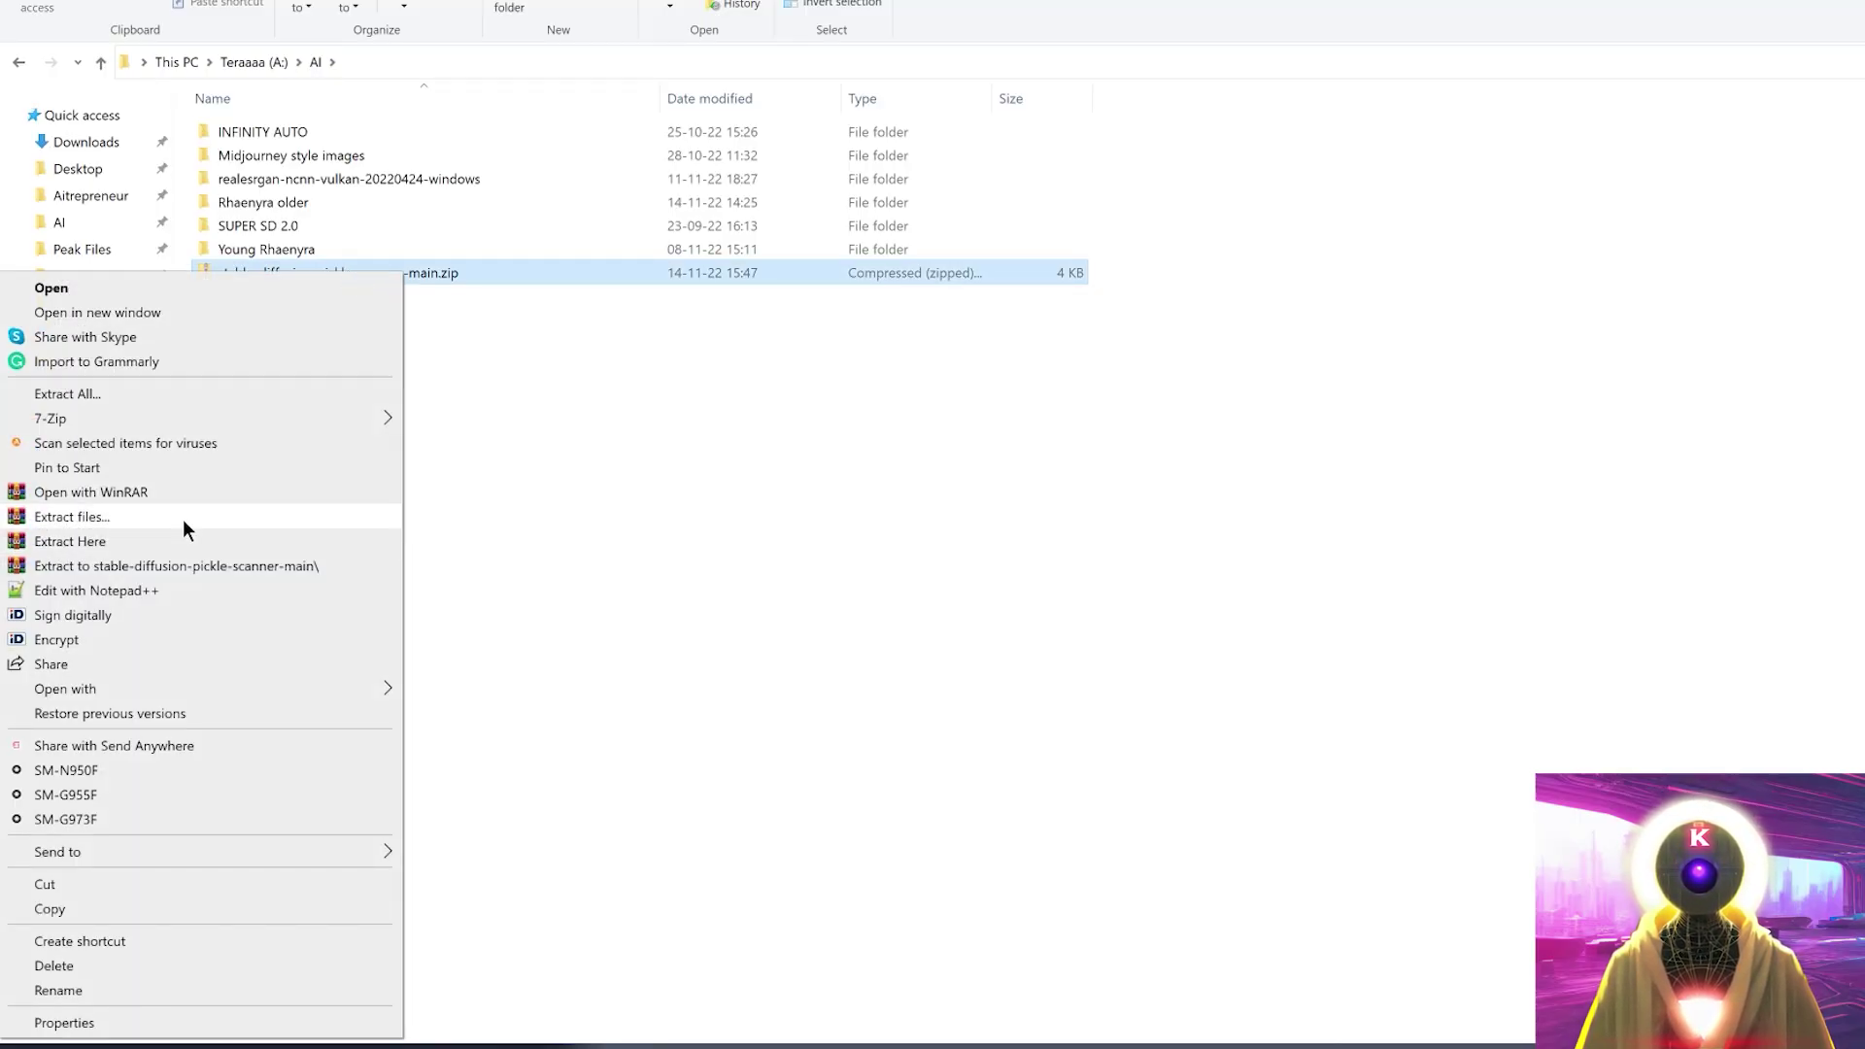
click(183, 536)
double_click(399, 225)
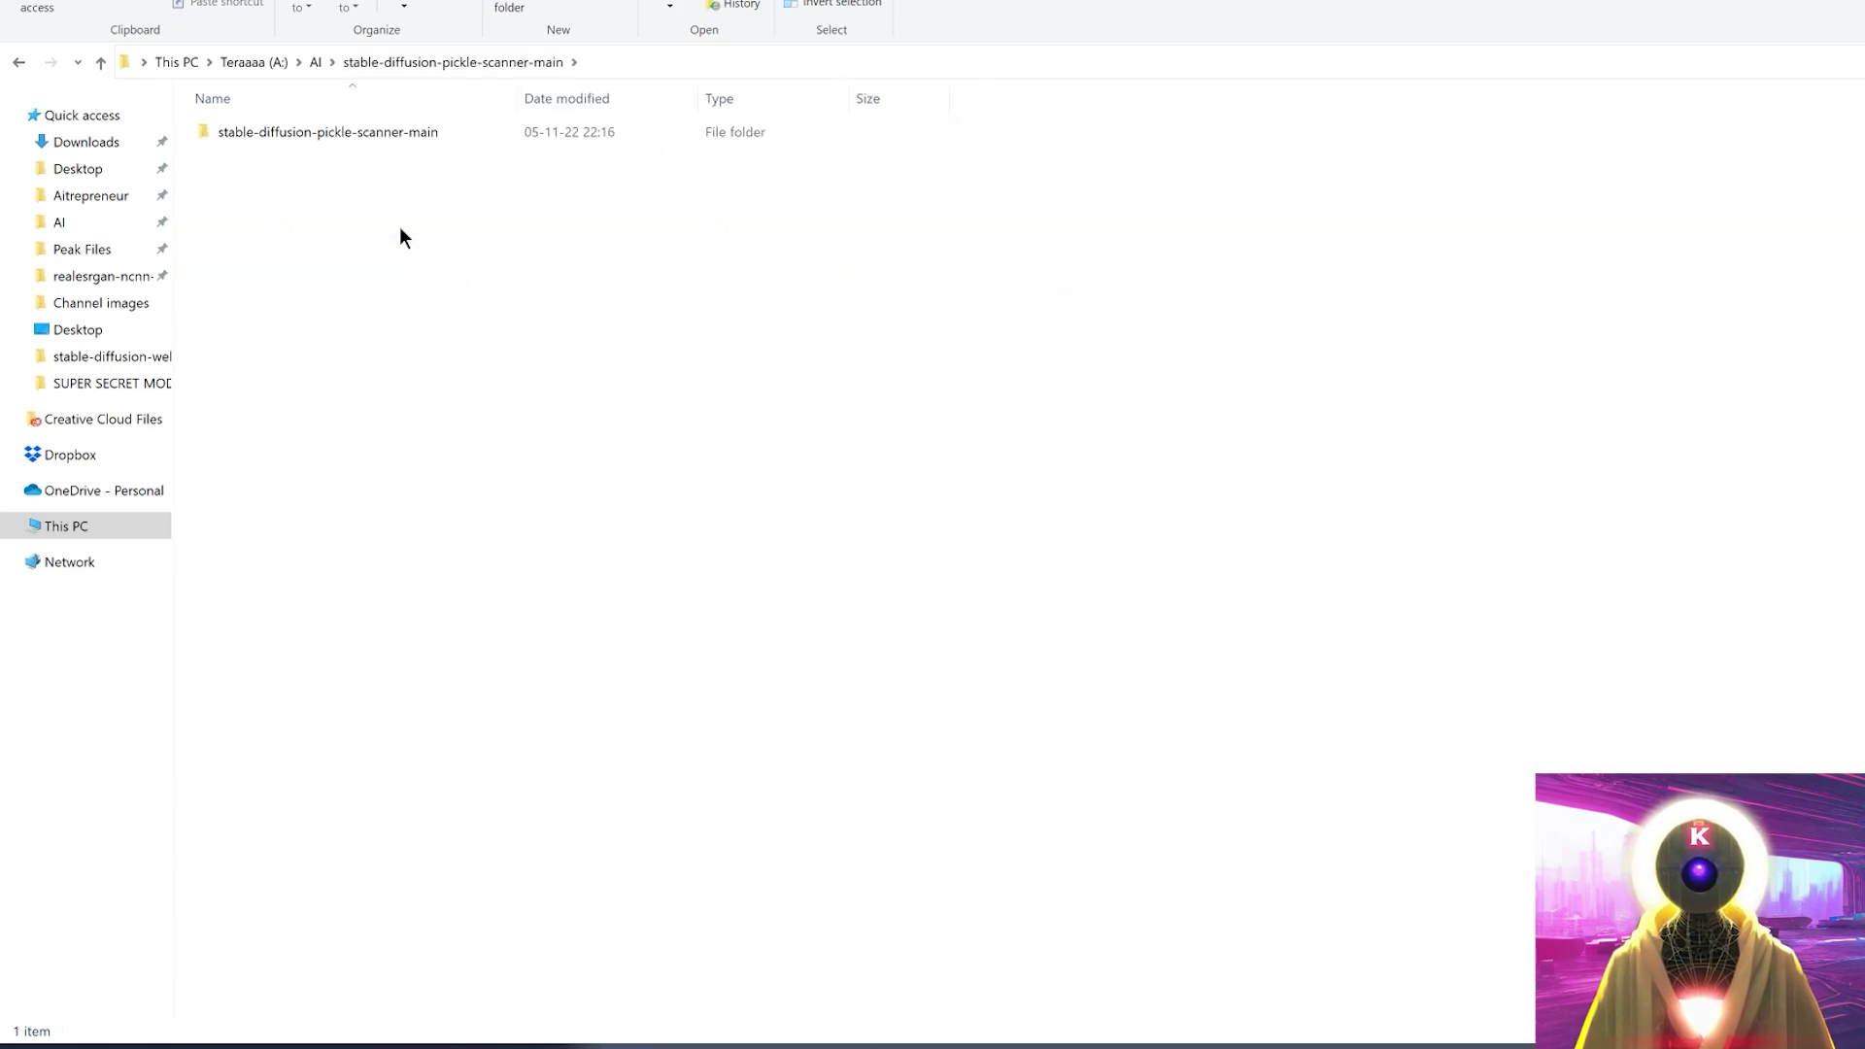
double_click(278, 131)
shift+click(276, 156)
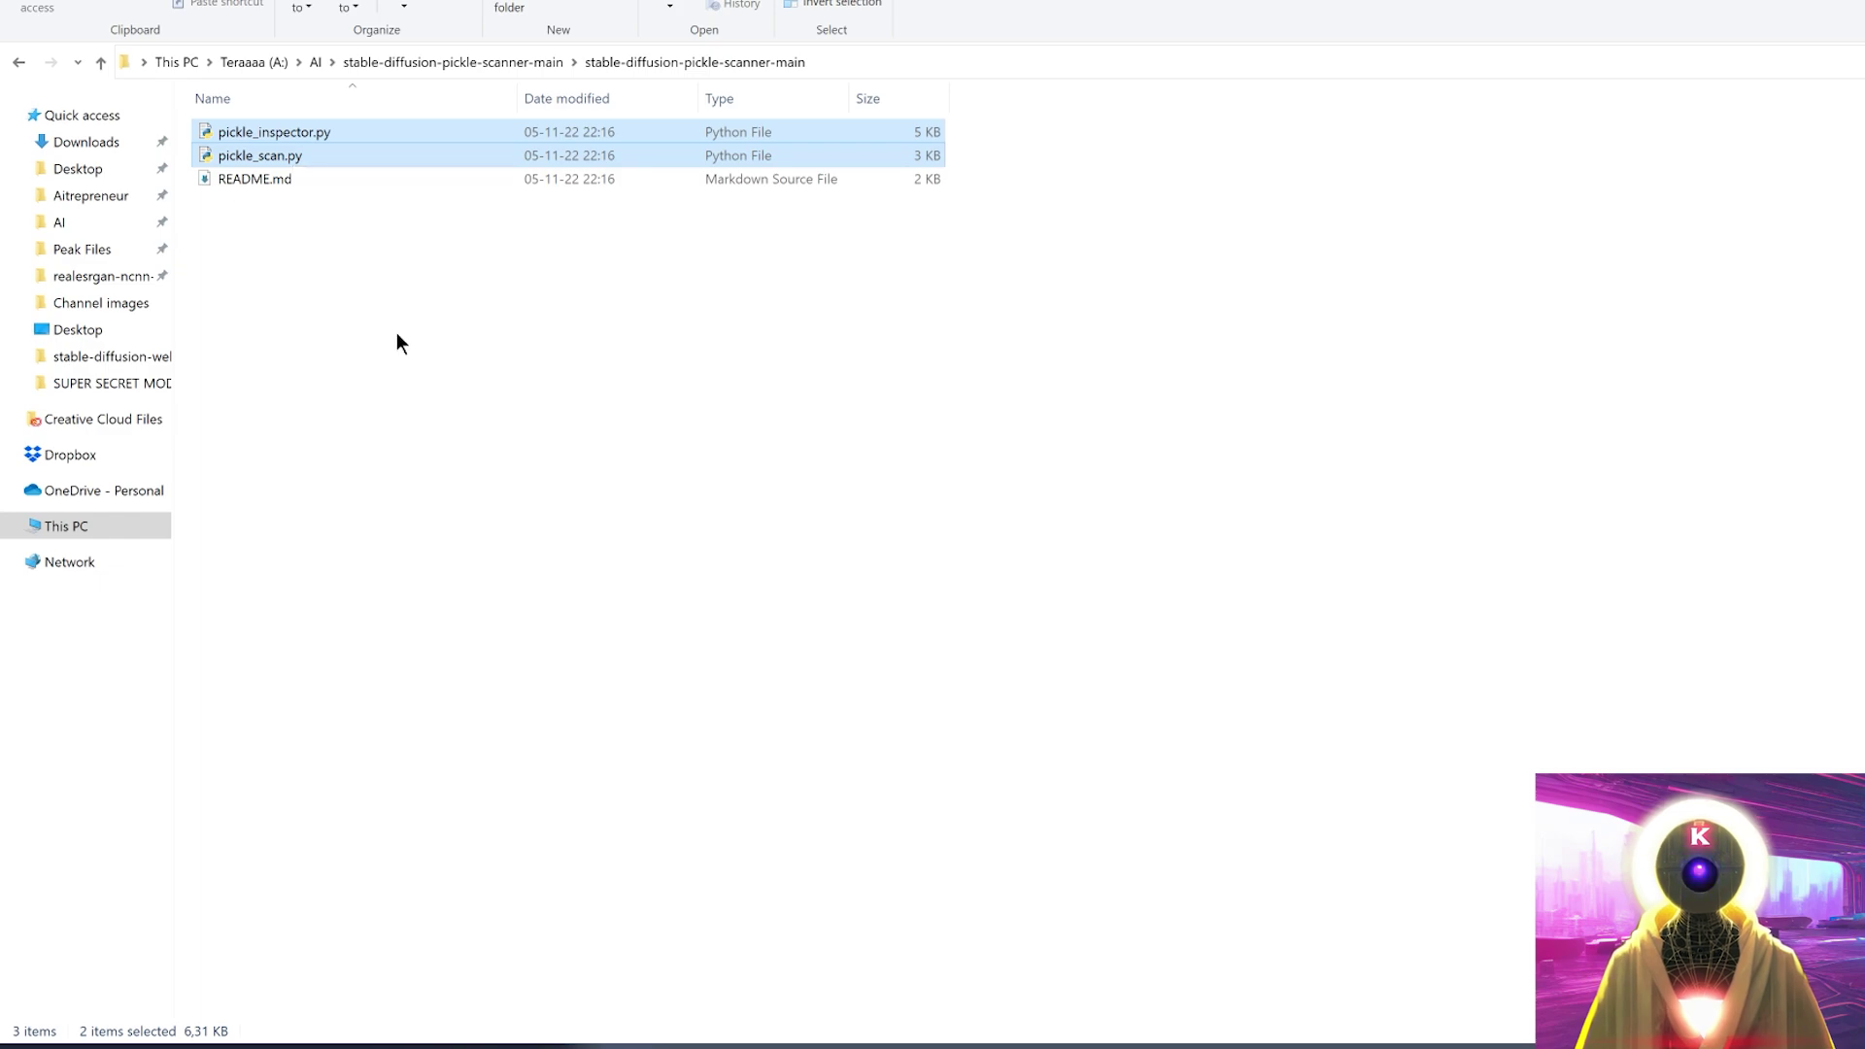
- Paste both scanner scripts into SUPER SD 2.0 > stable-diffusion-webui
click(319, 61)
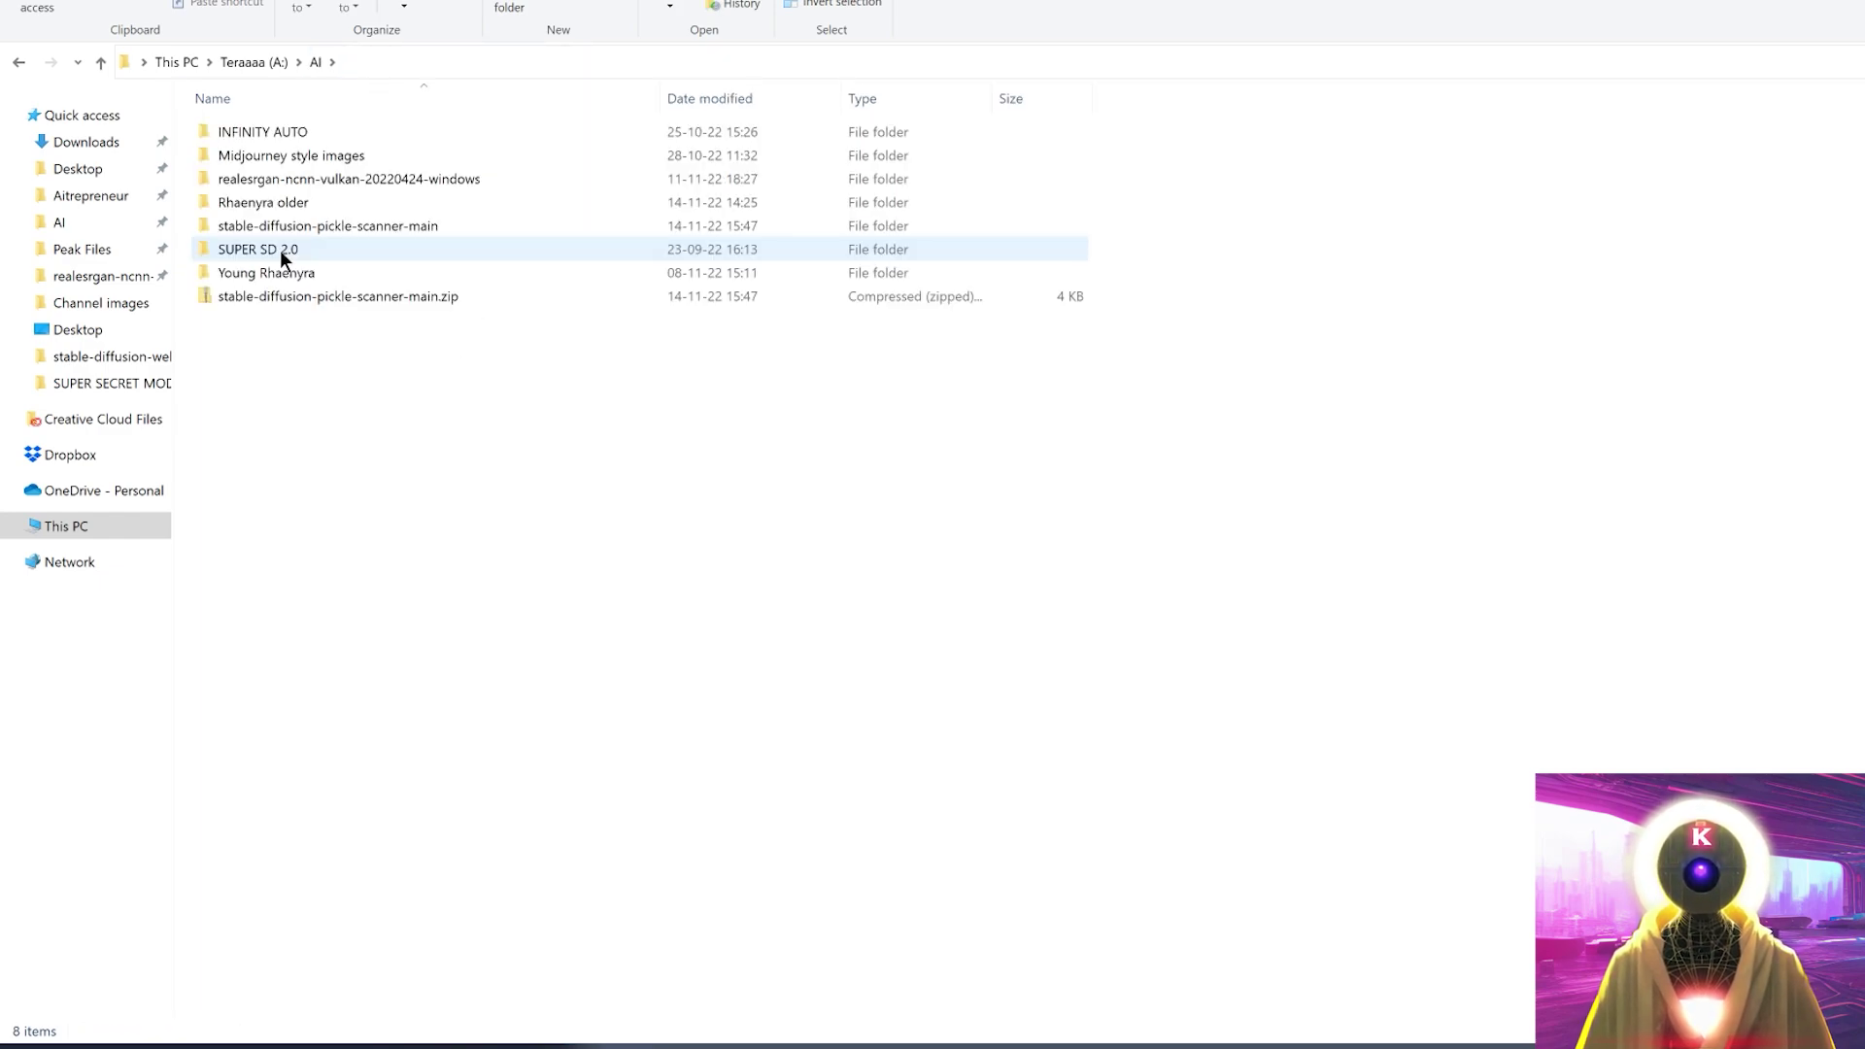
double_click(280, 249)
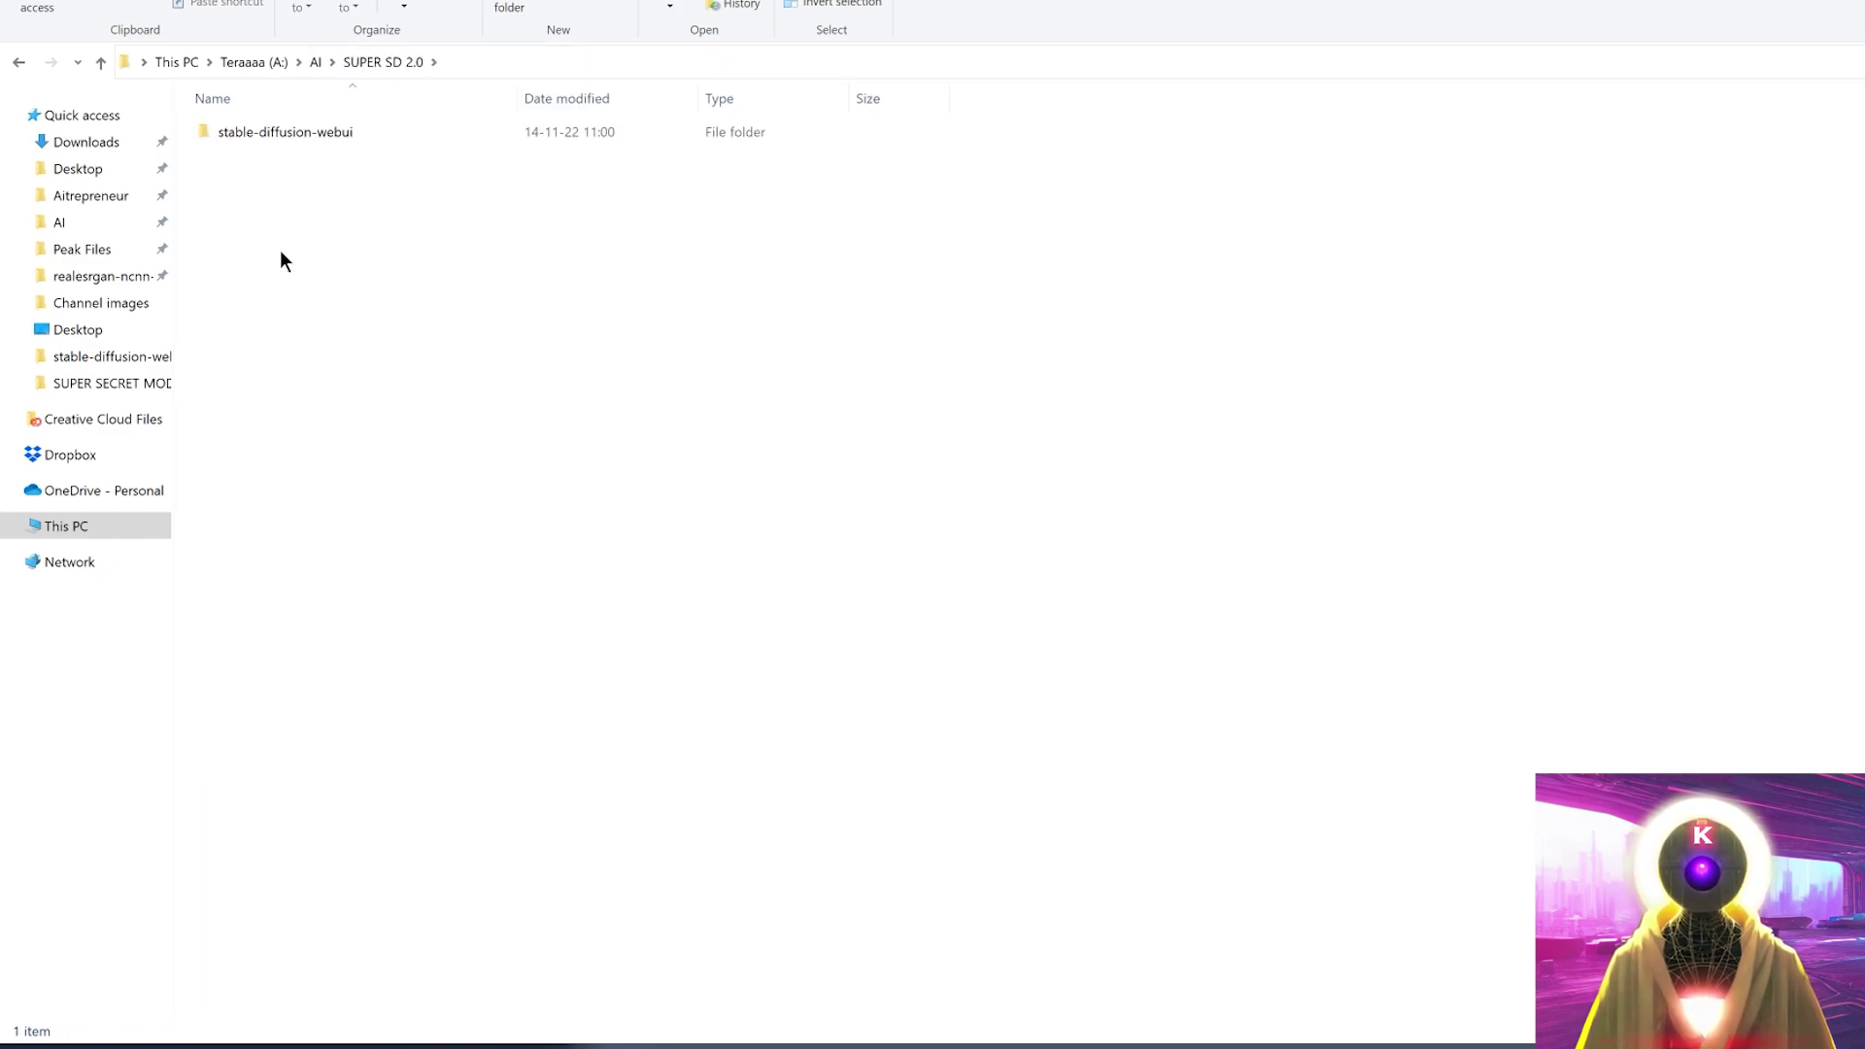
click(255, 131)
double_click(255, 131)
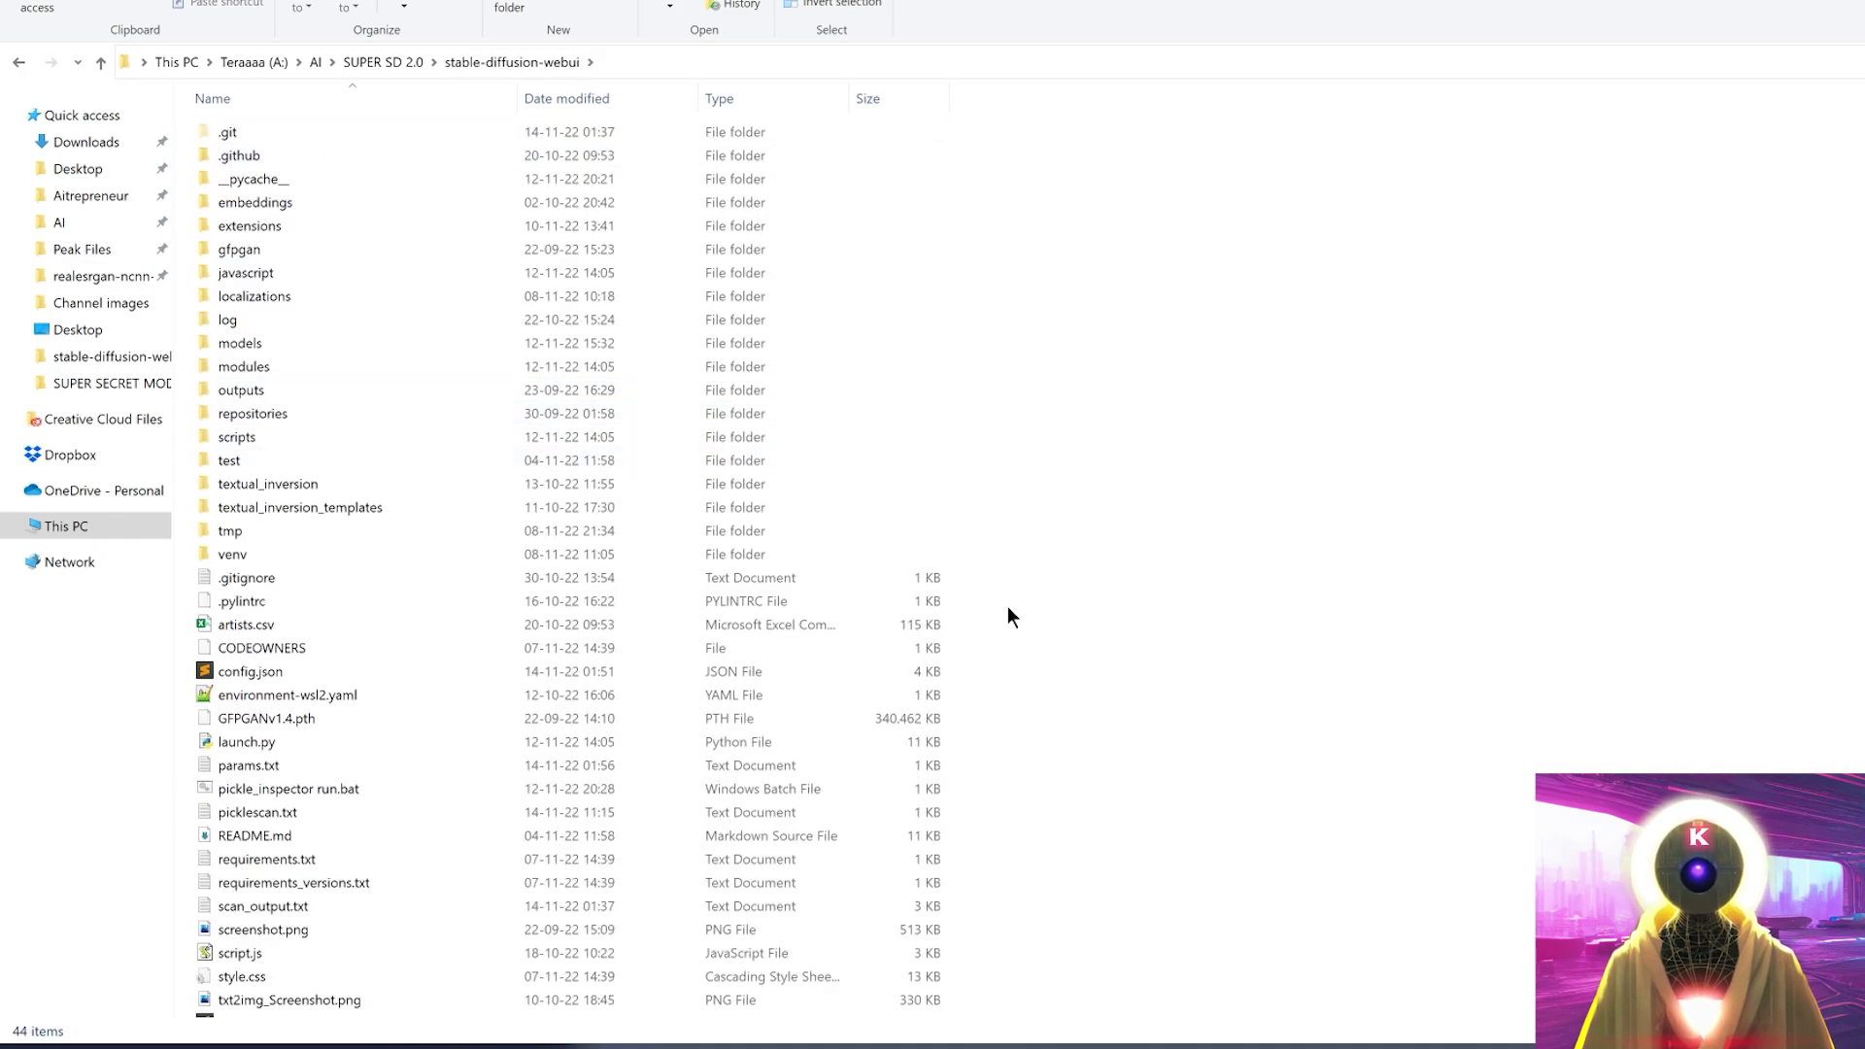
key(ctrl+v)
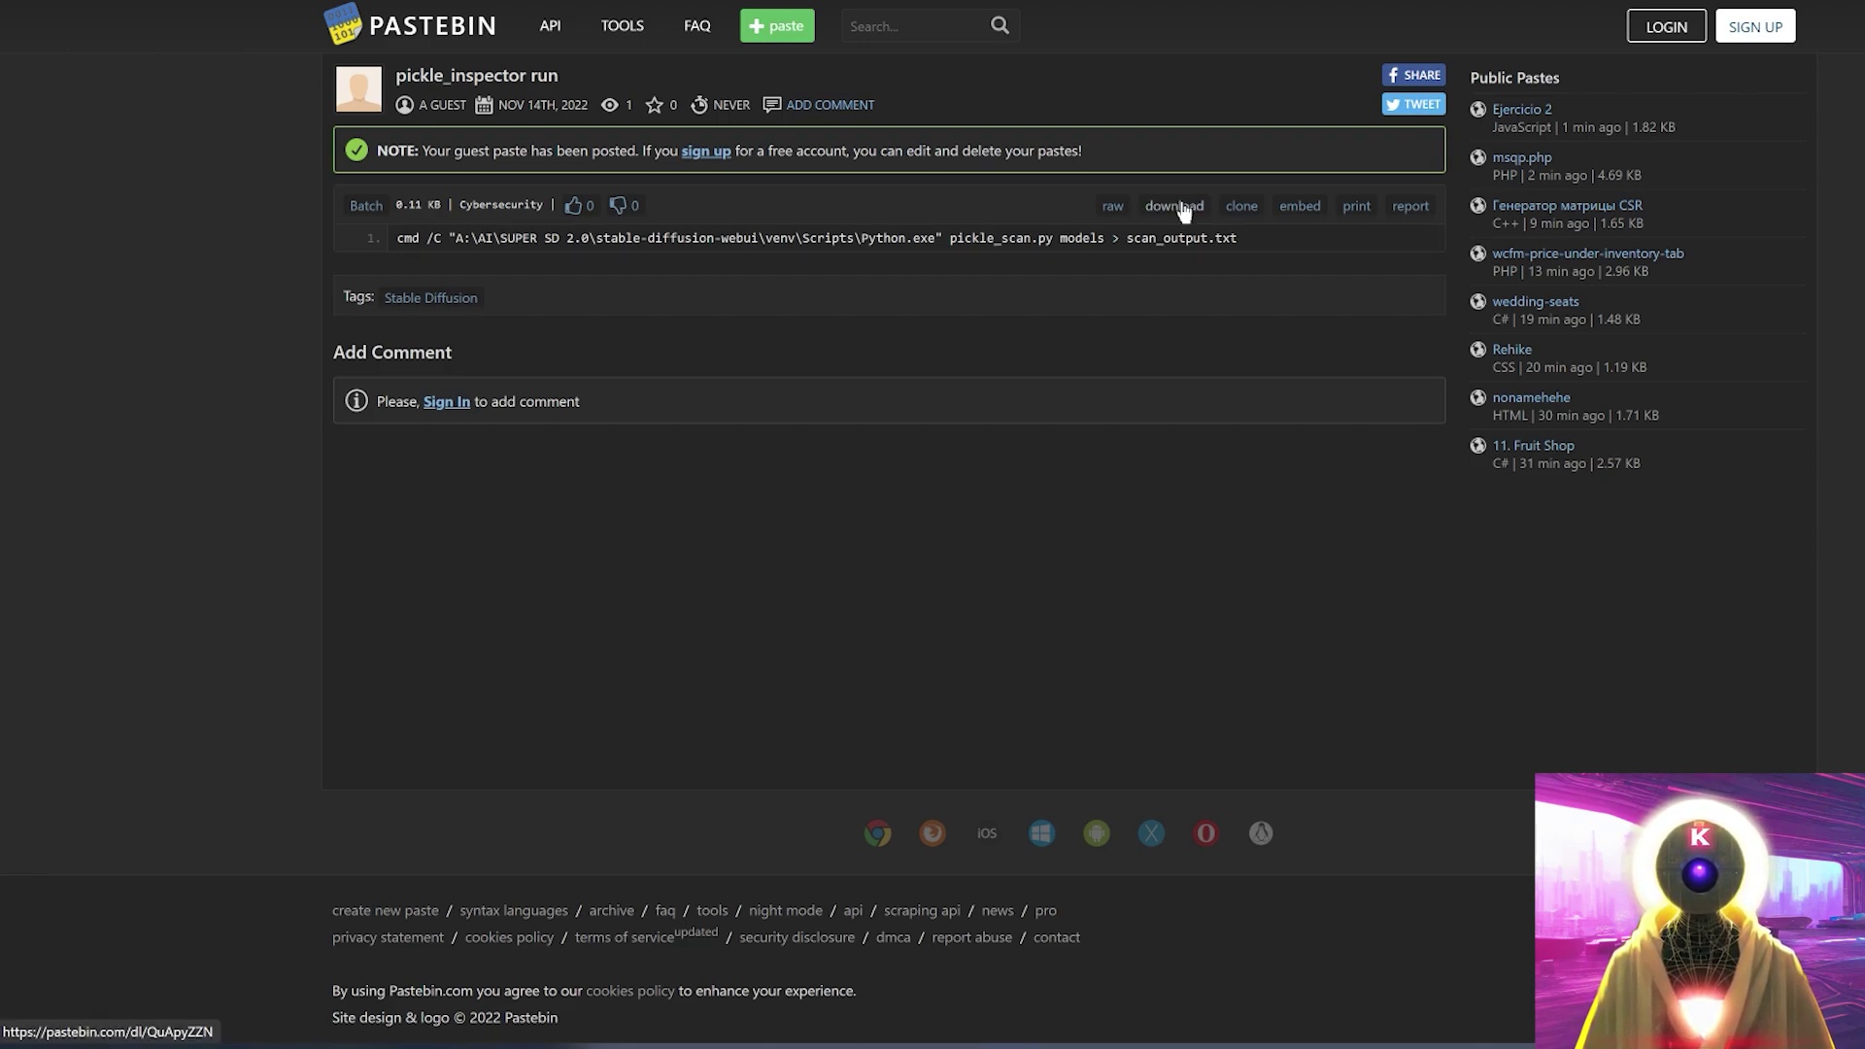
- Download pickle_inspector run.bat and return to the stable-diffusion-webui folder
click(1182, 207)
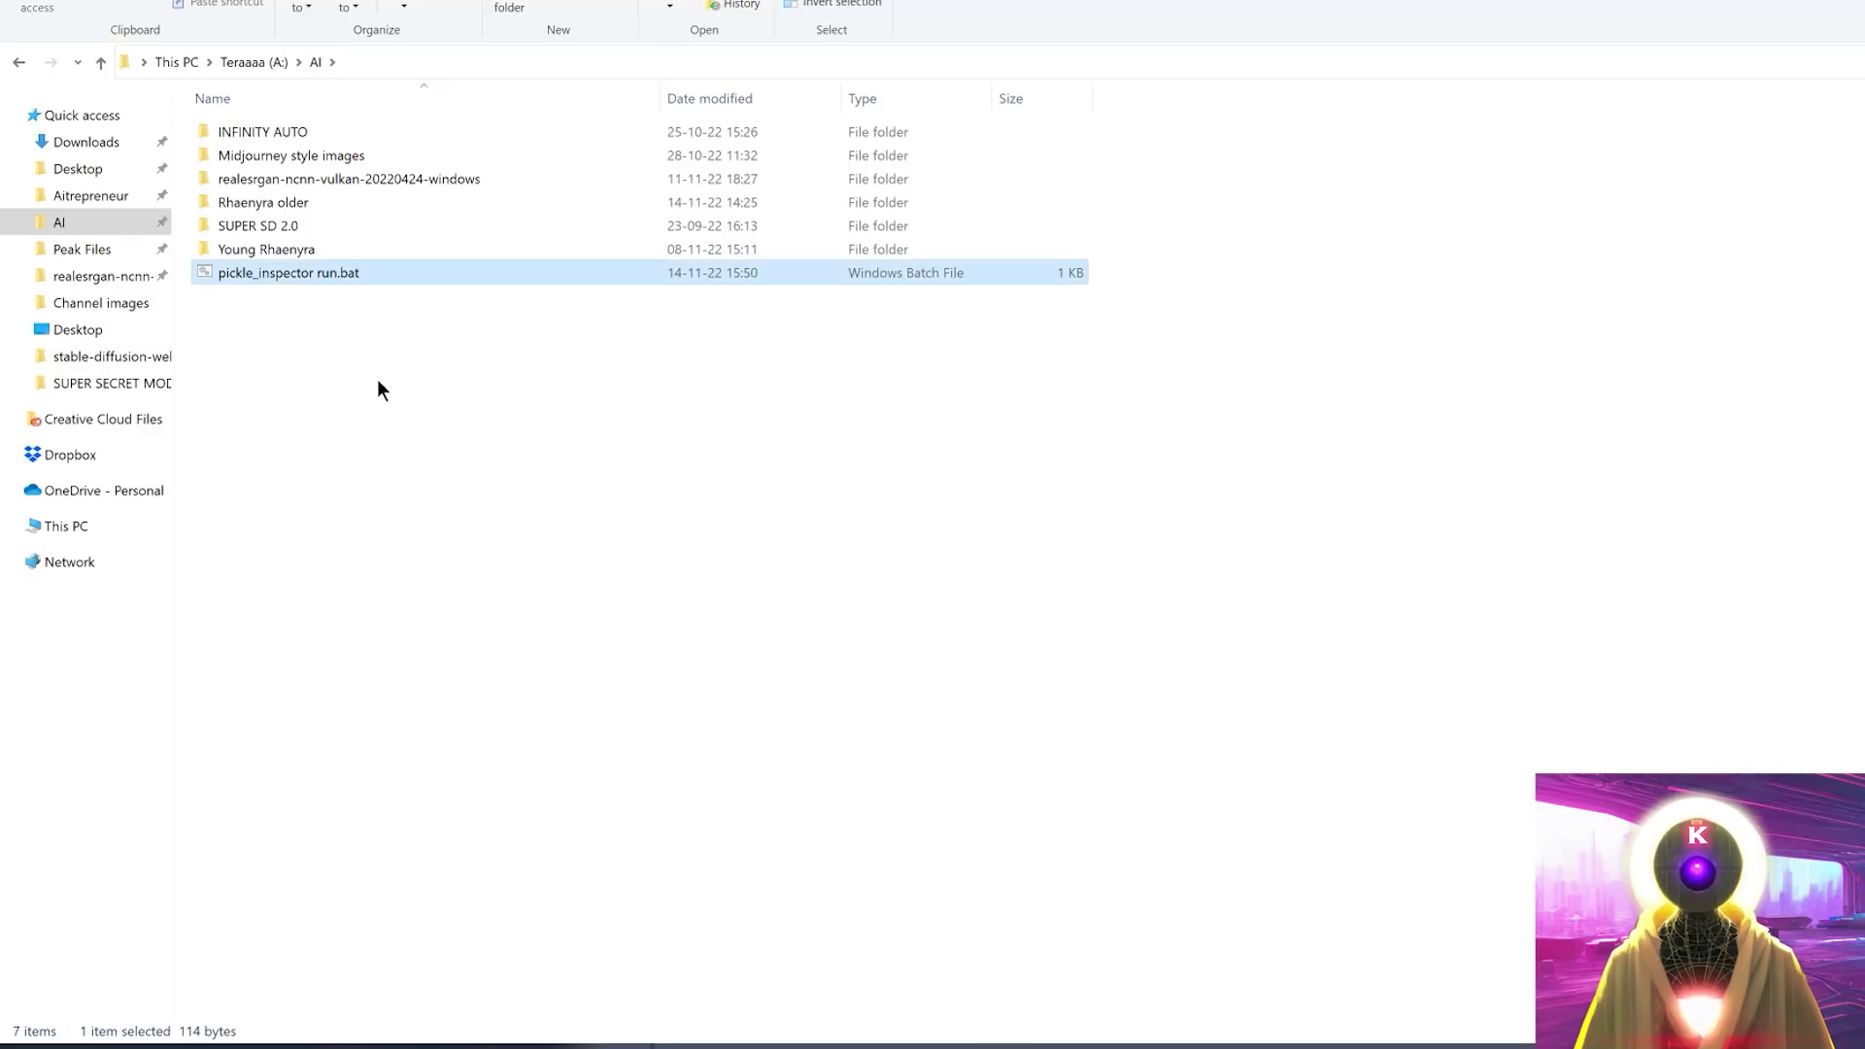
double_click(263, 228)
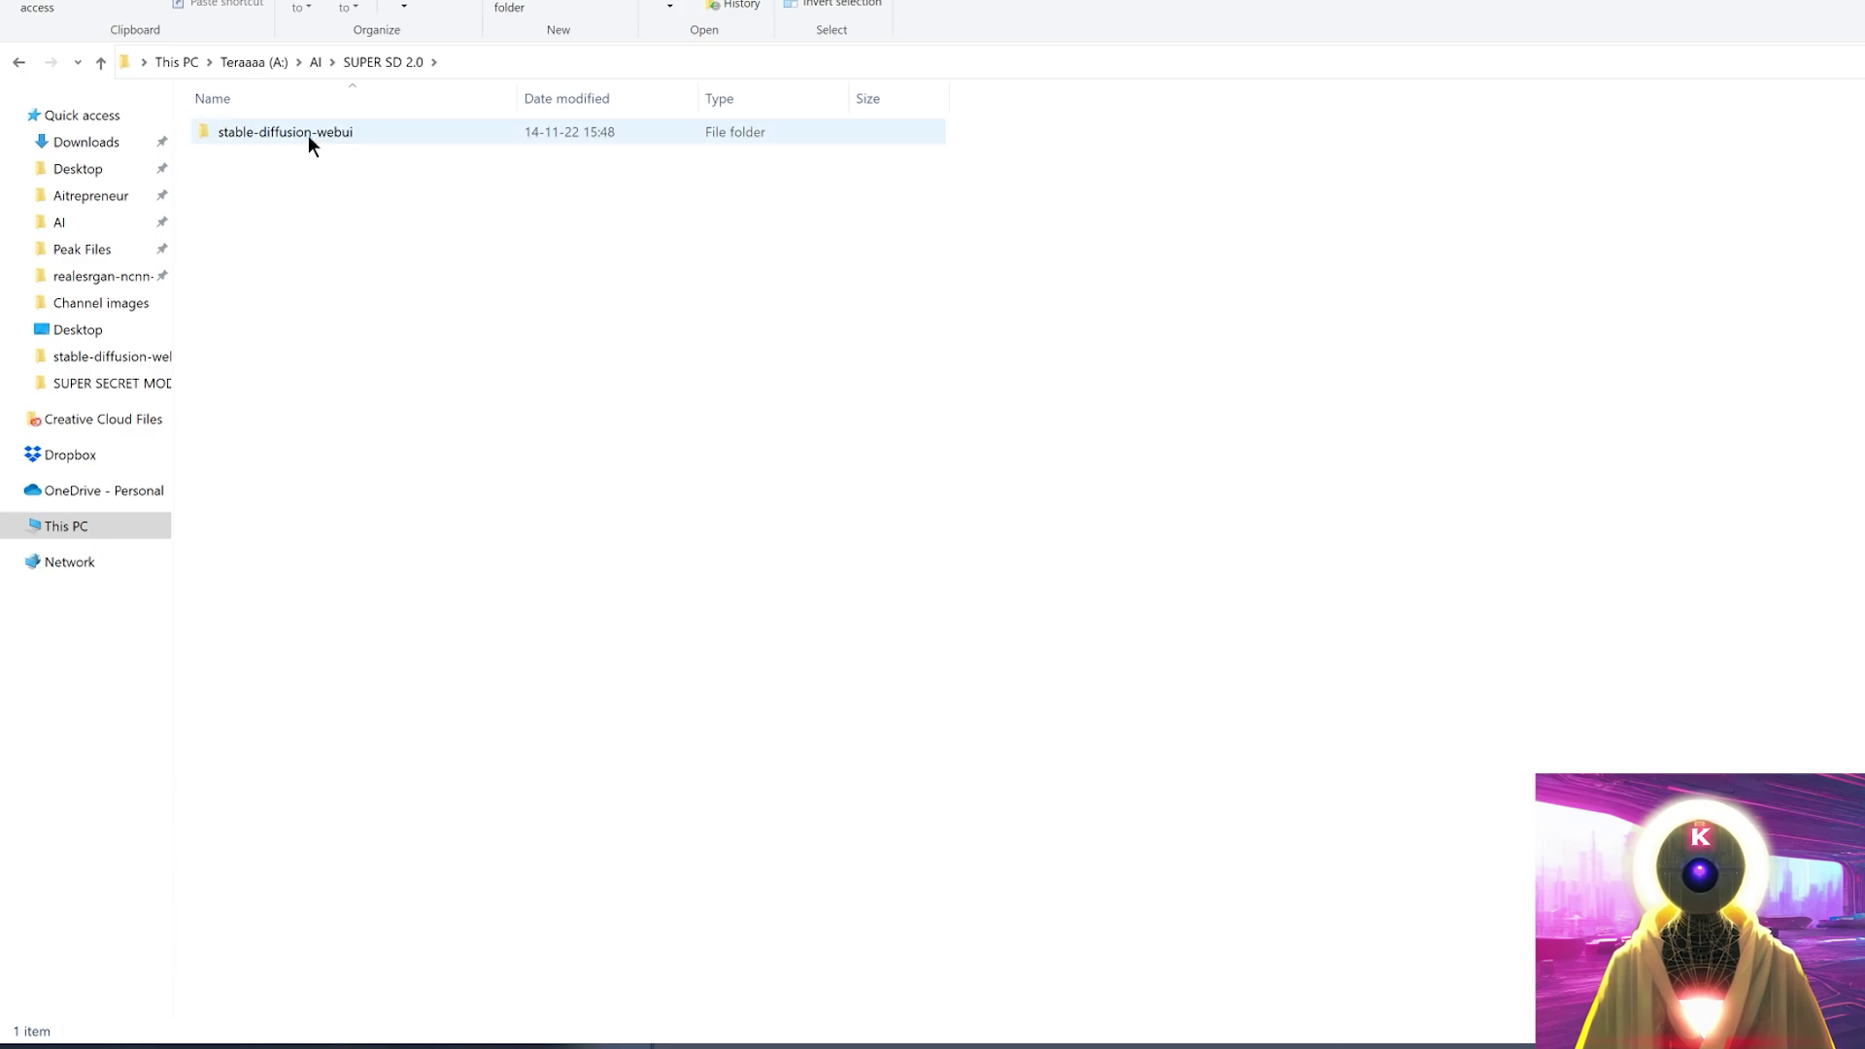
double_click(307, 136)
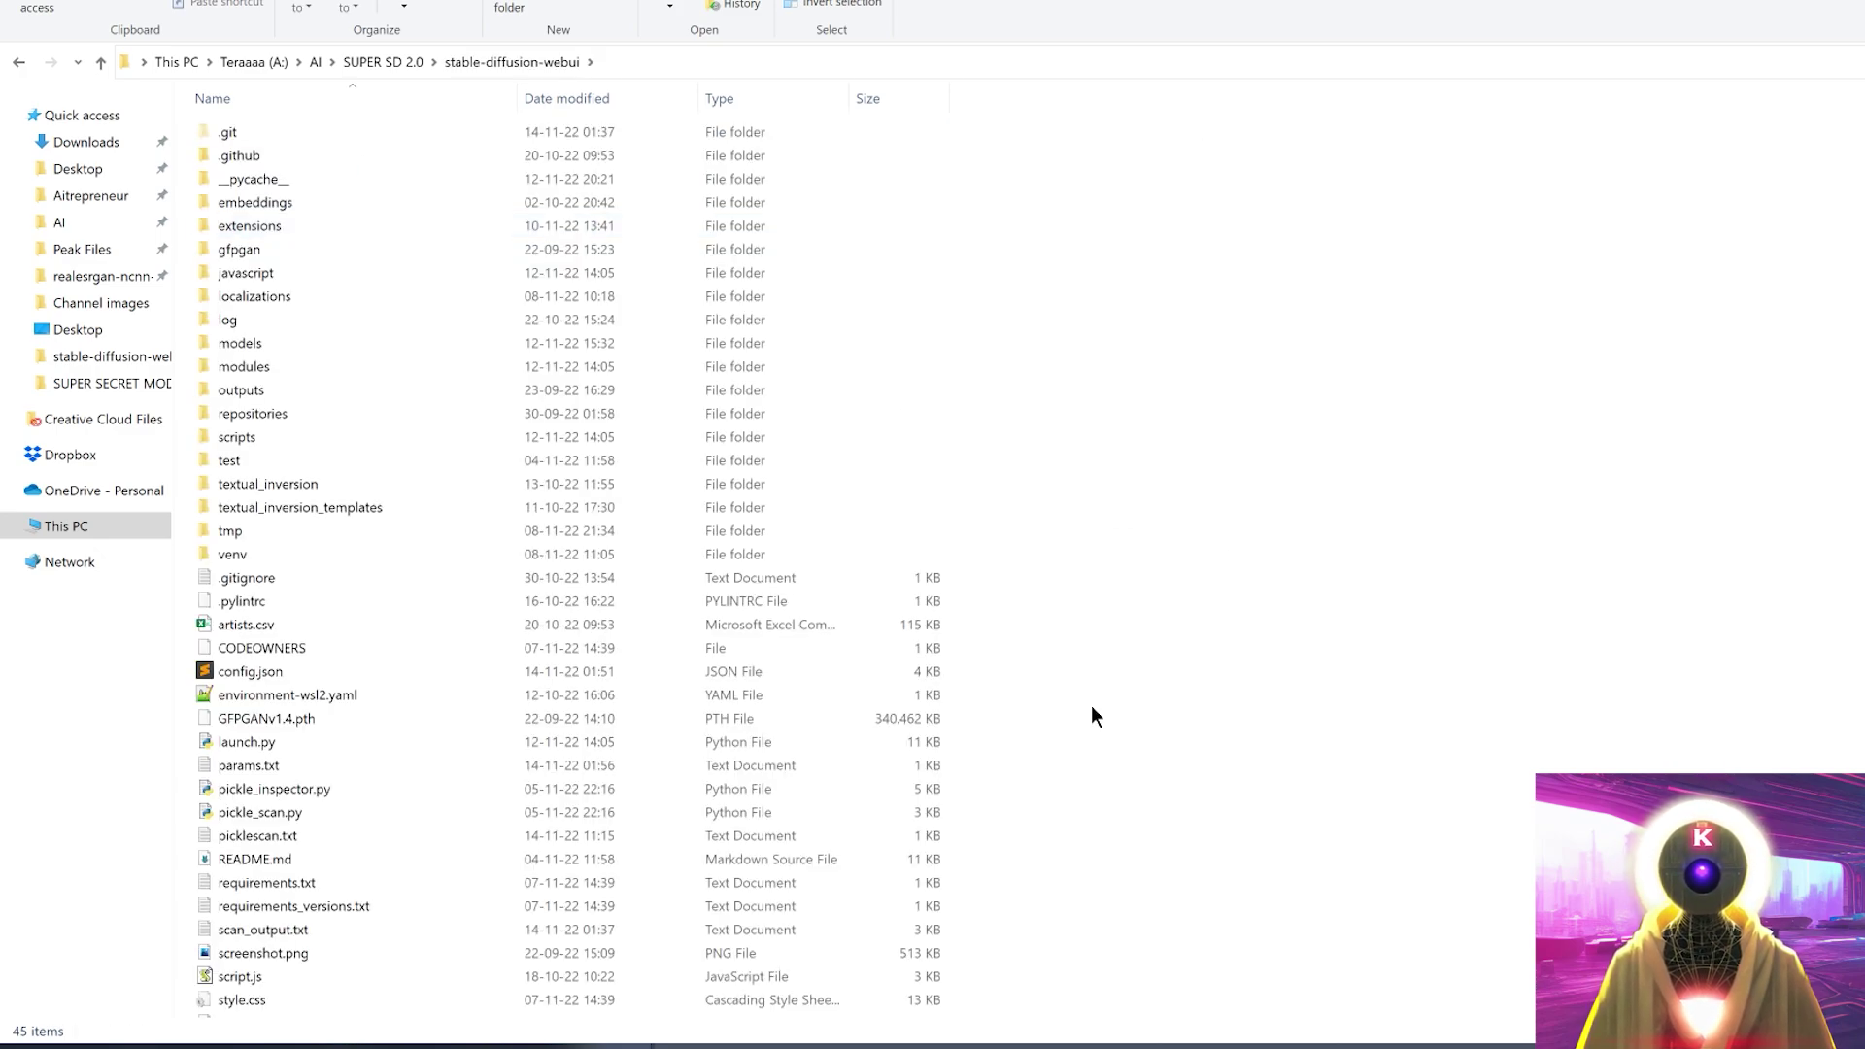
- Paste pickle_inspector run.bat into the stable-diffusion-webui folder and refresh the file list
key(ctrl+v)
key(F5)
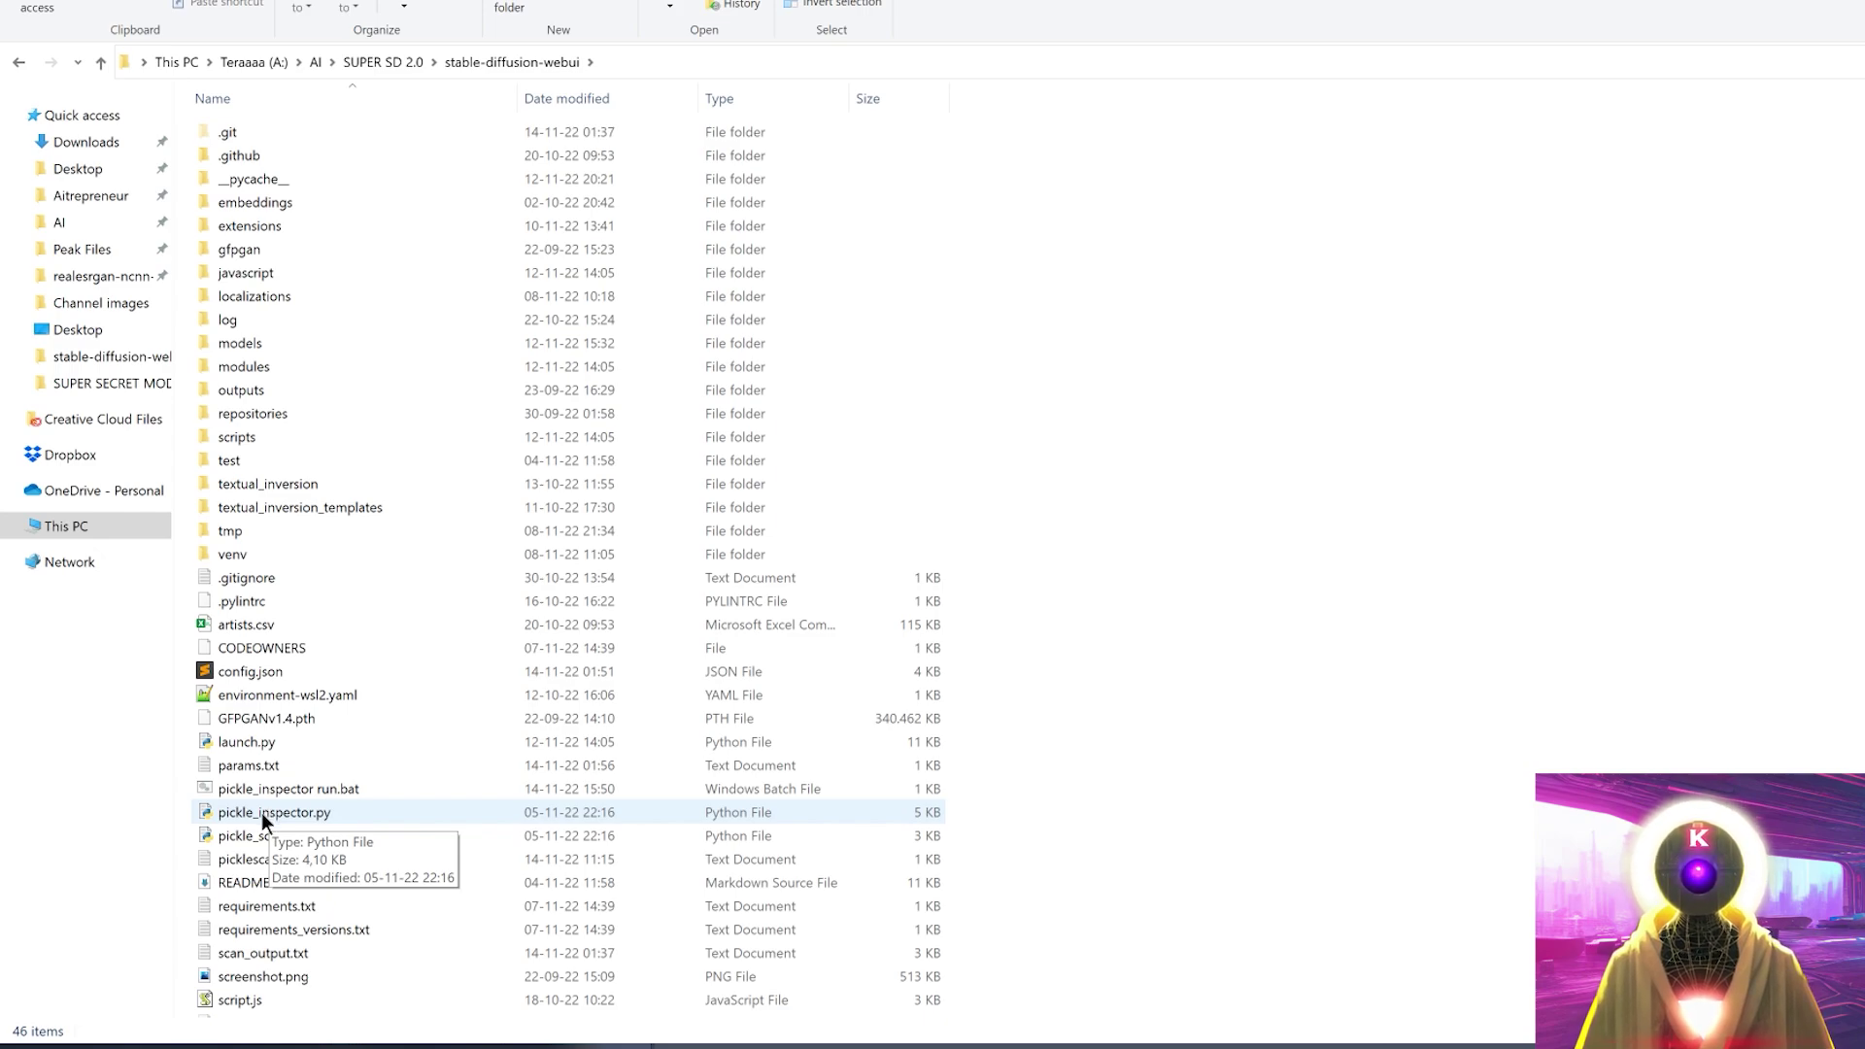
scroll(260, 812, down, 3)
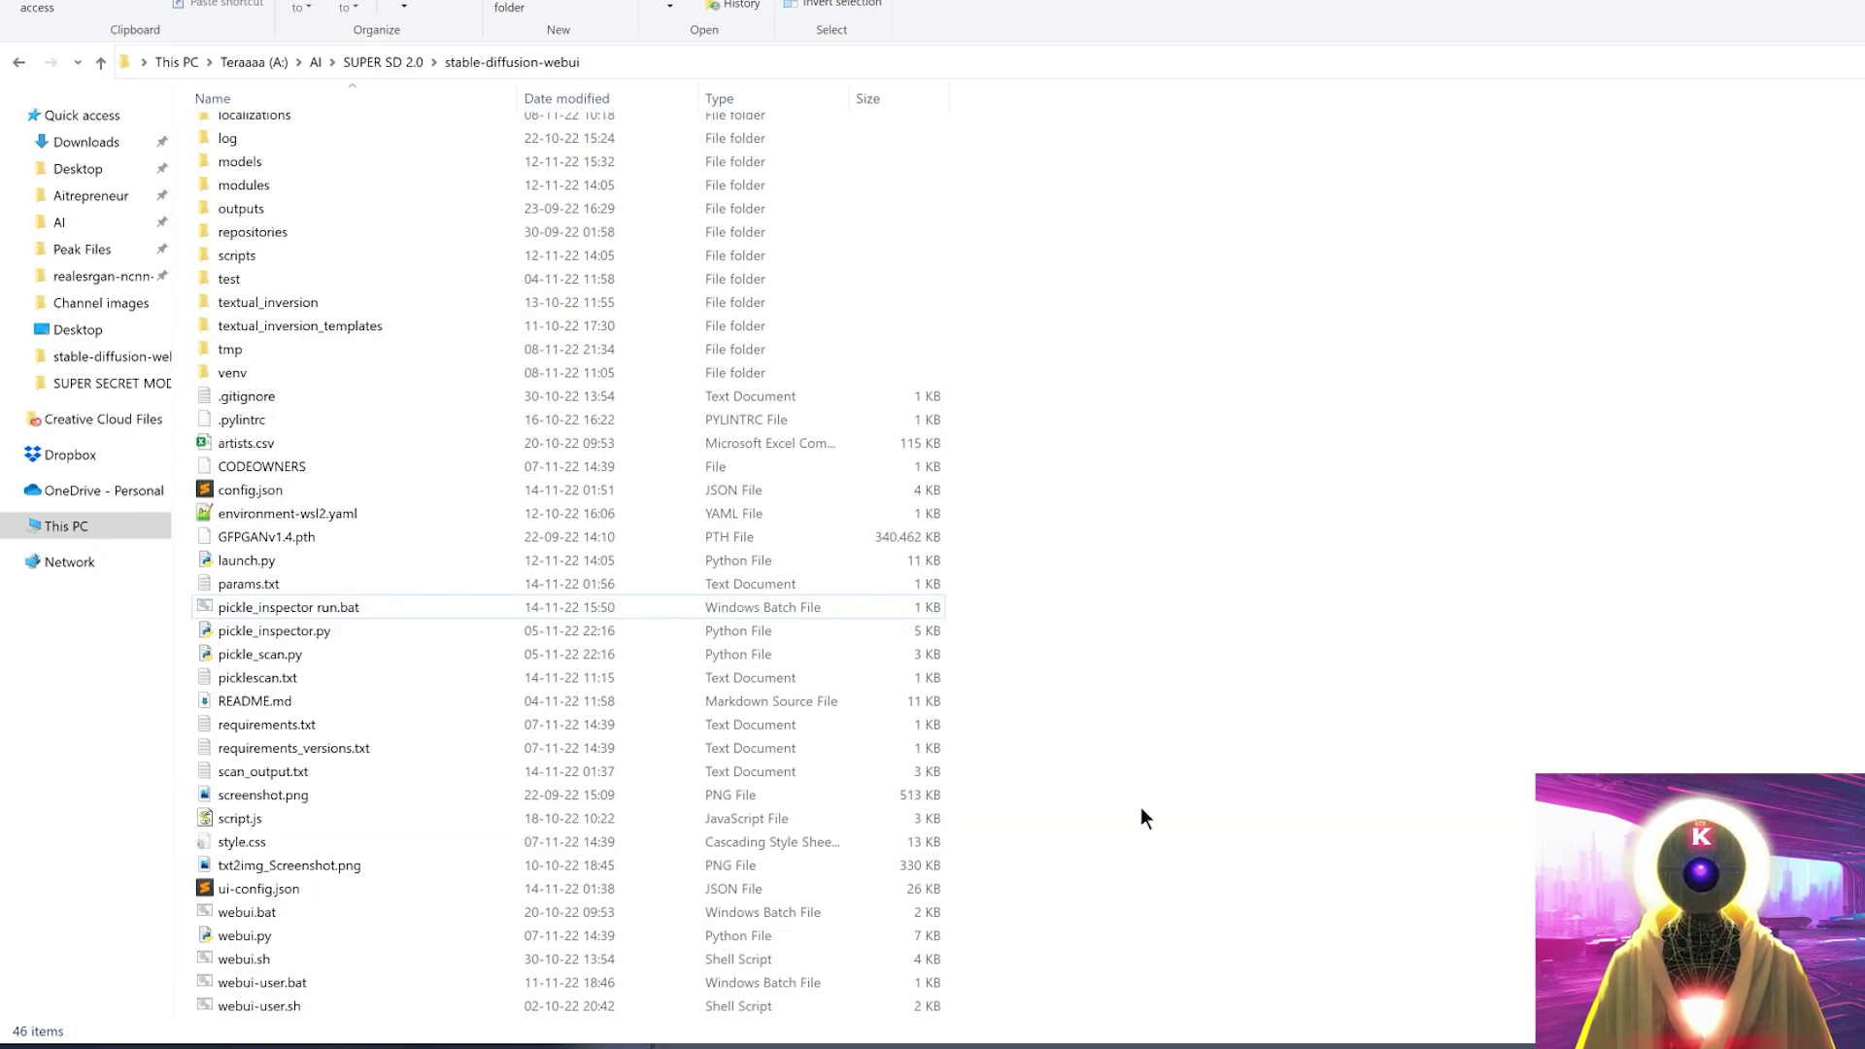
- Launch webui-user.bat, copy the venv Python.exe path from its console, then close it
double_click(236, 983)
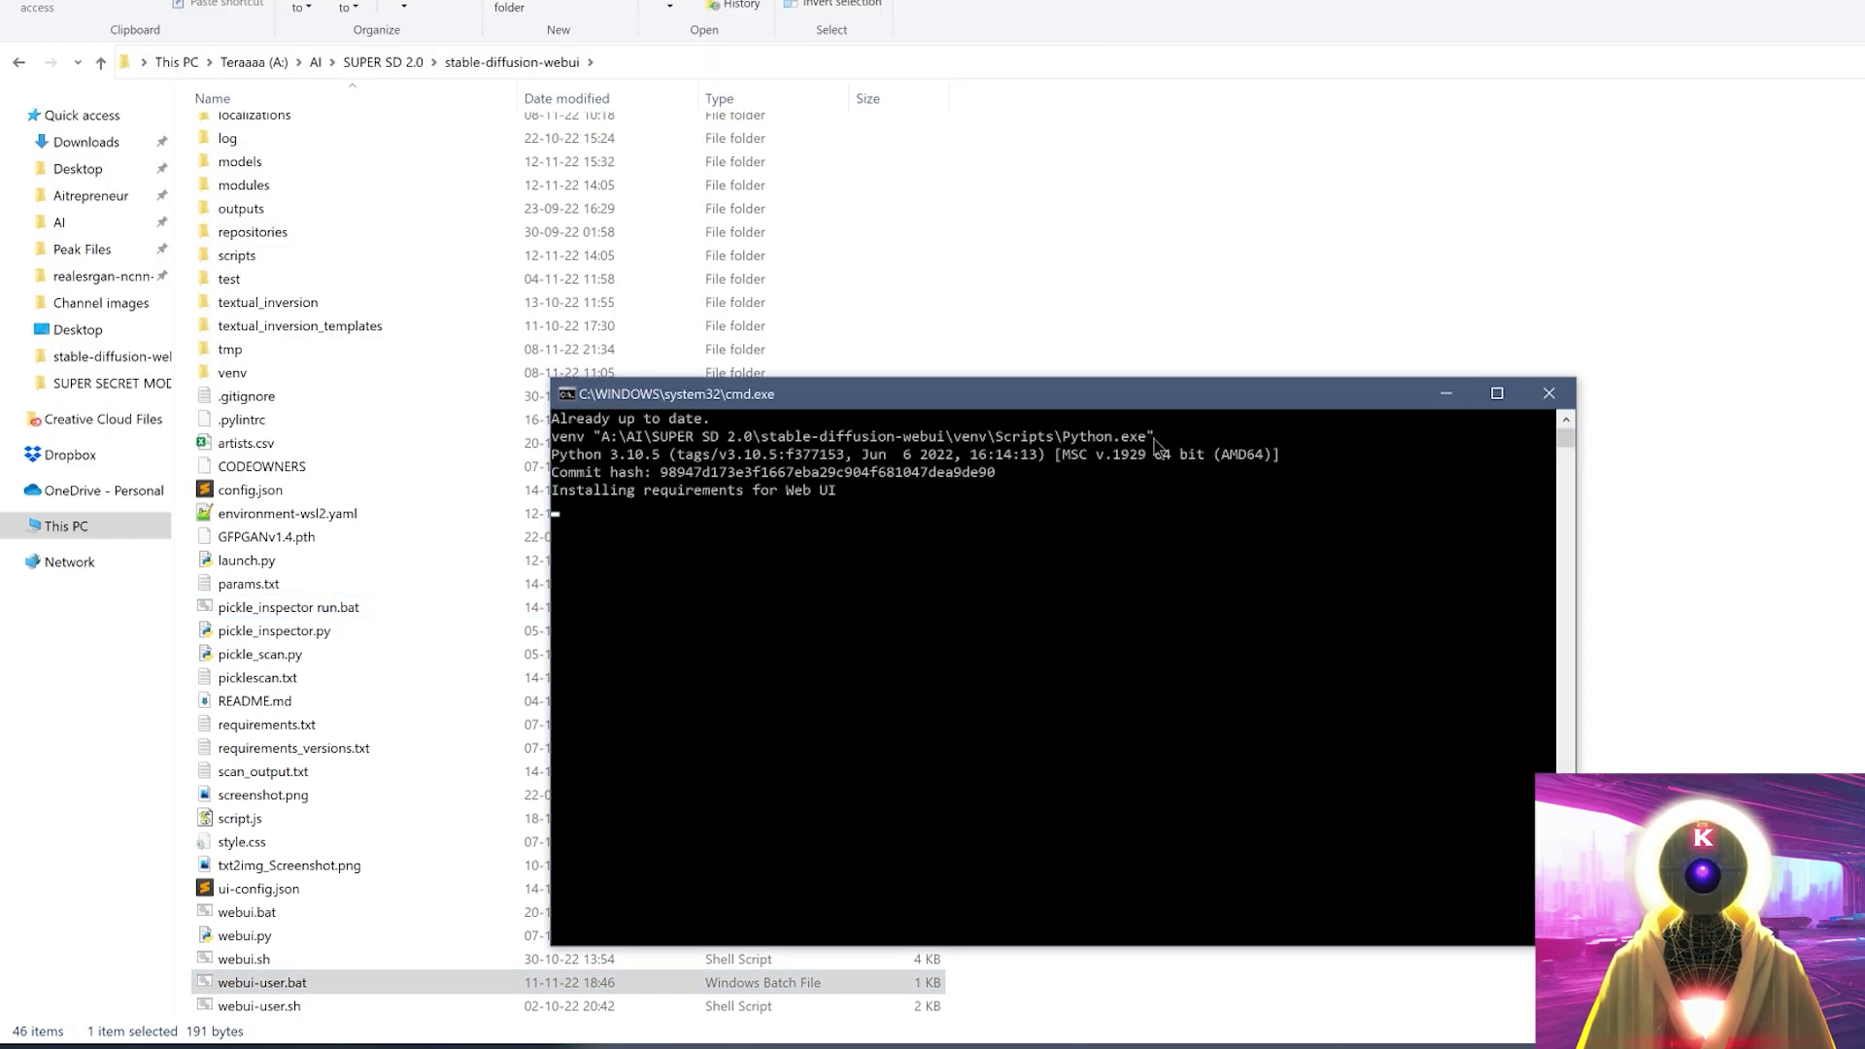
drag(1156, 437, 595, 443)
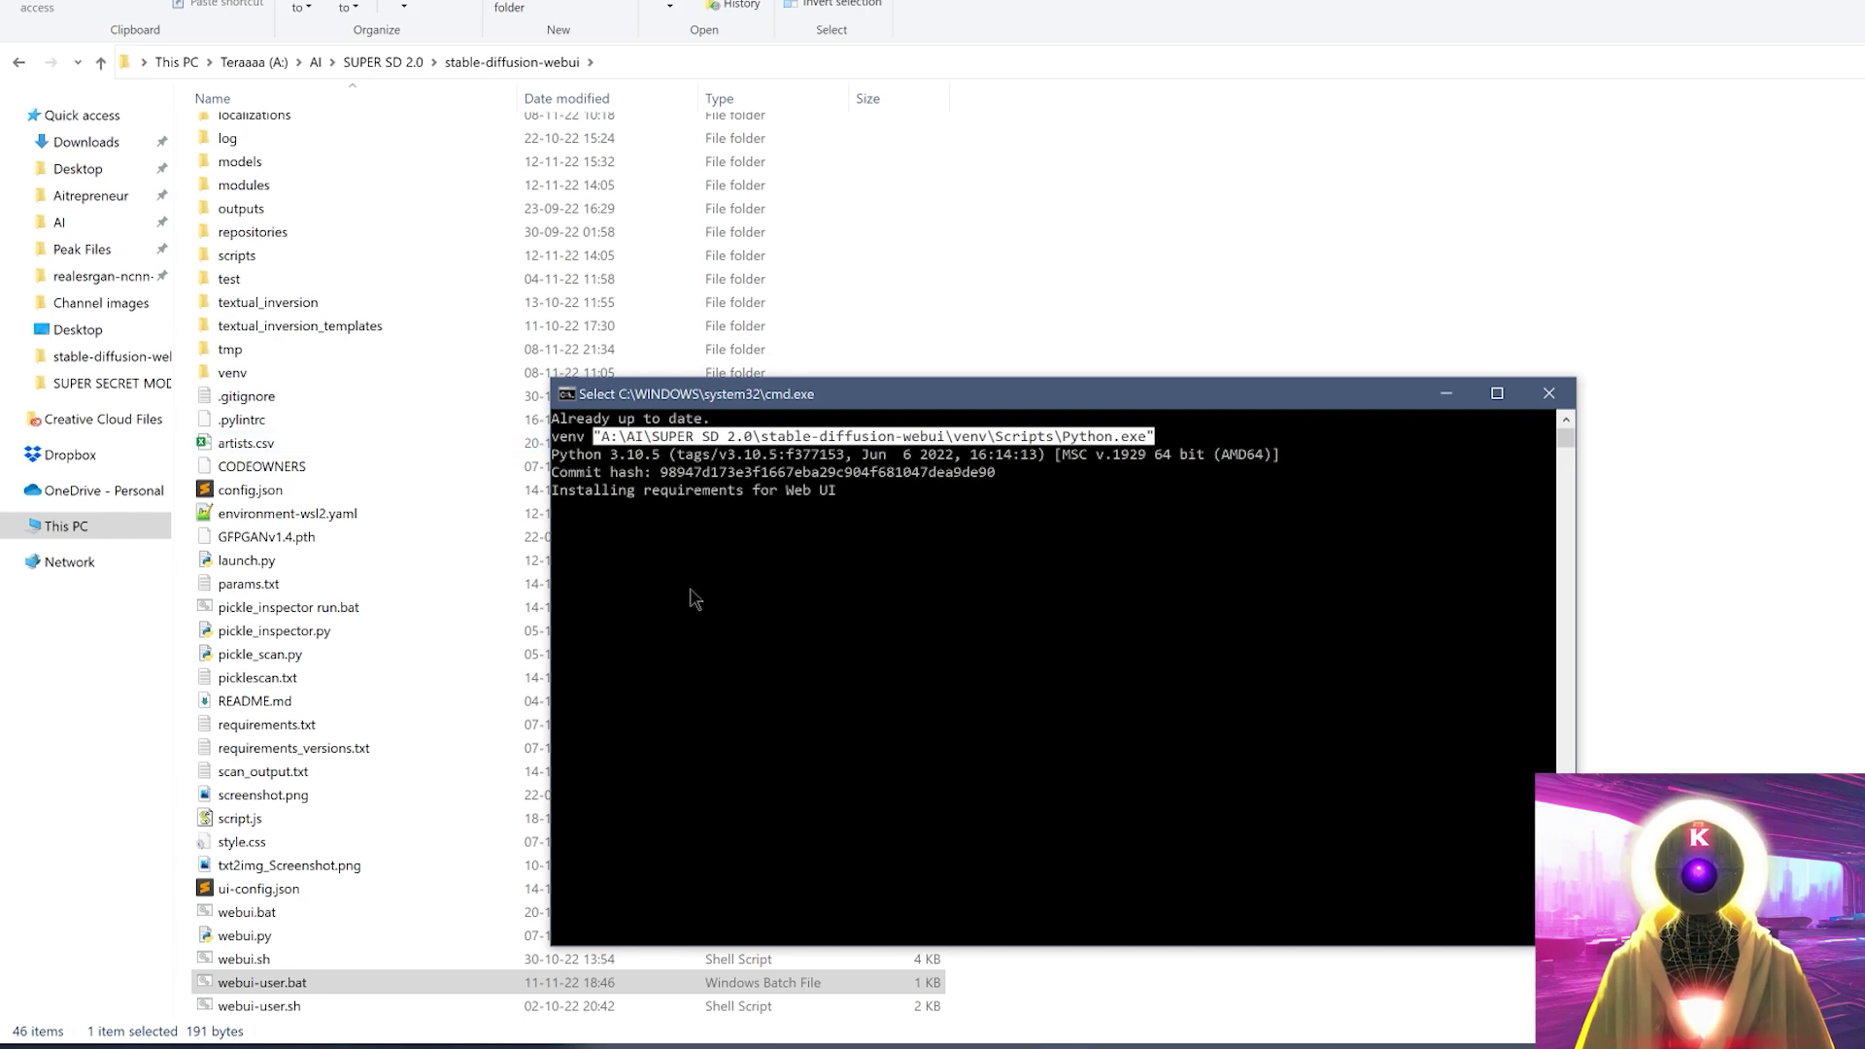
key(ctrl+c)
click(1549, 394)
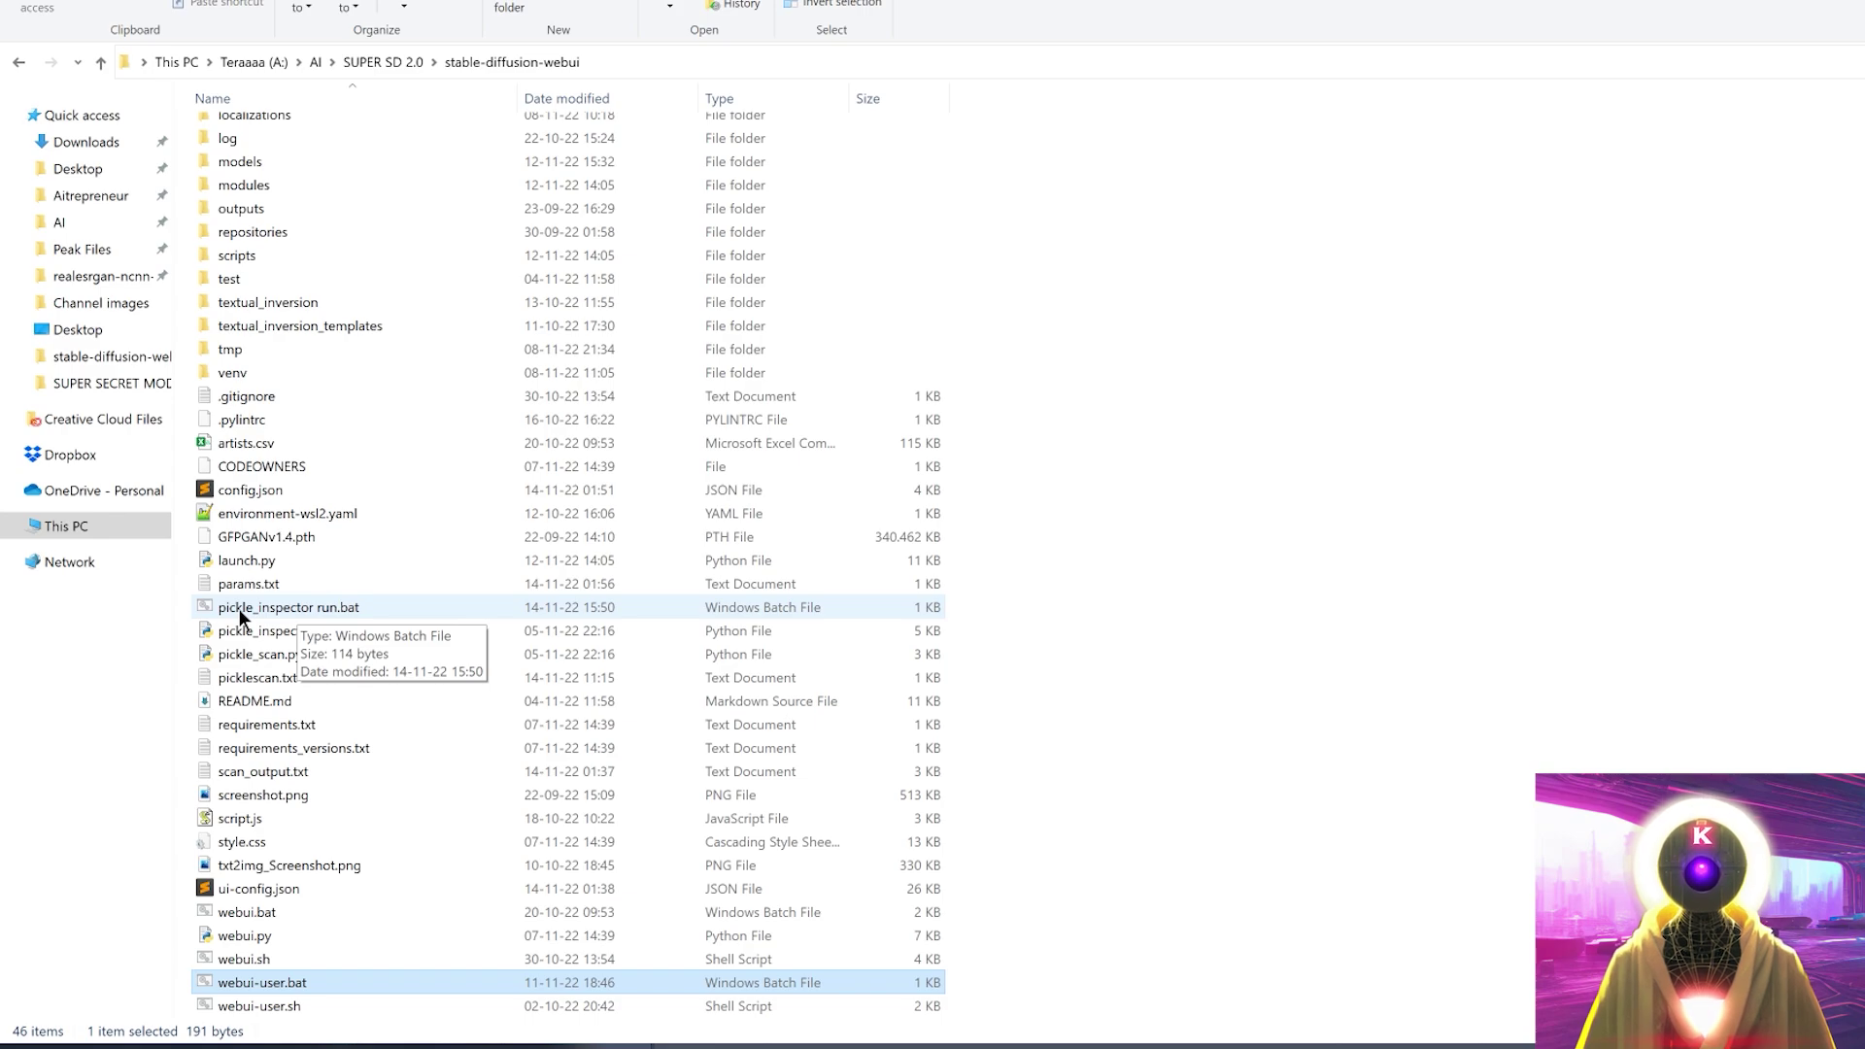
right_click(239, 612)
- Edit pickle_inspector run.bat in Notepad++ to use the copied venv Python.exe path, and save
click(251, 503)
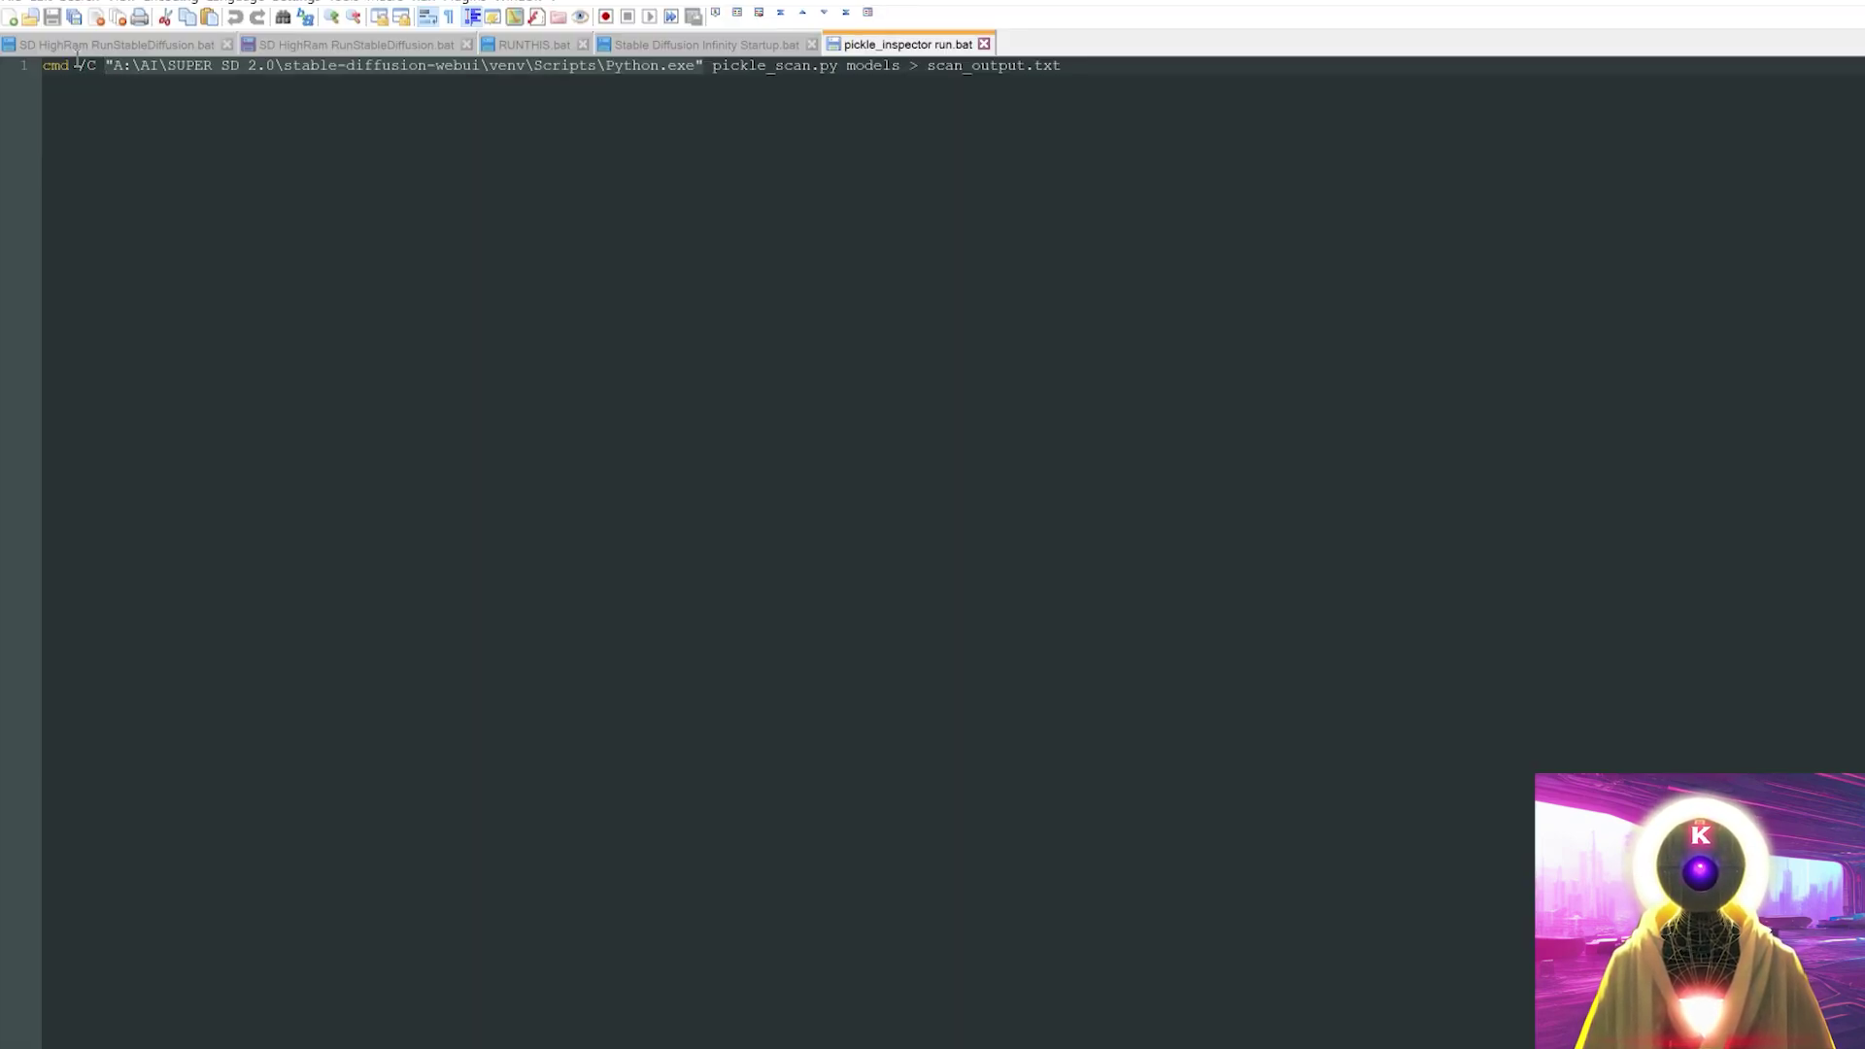
key(Right)
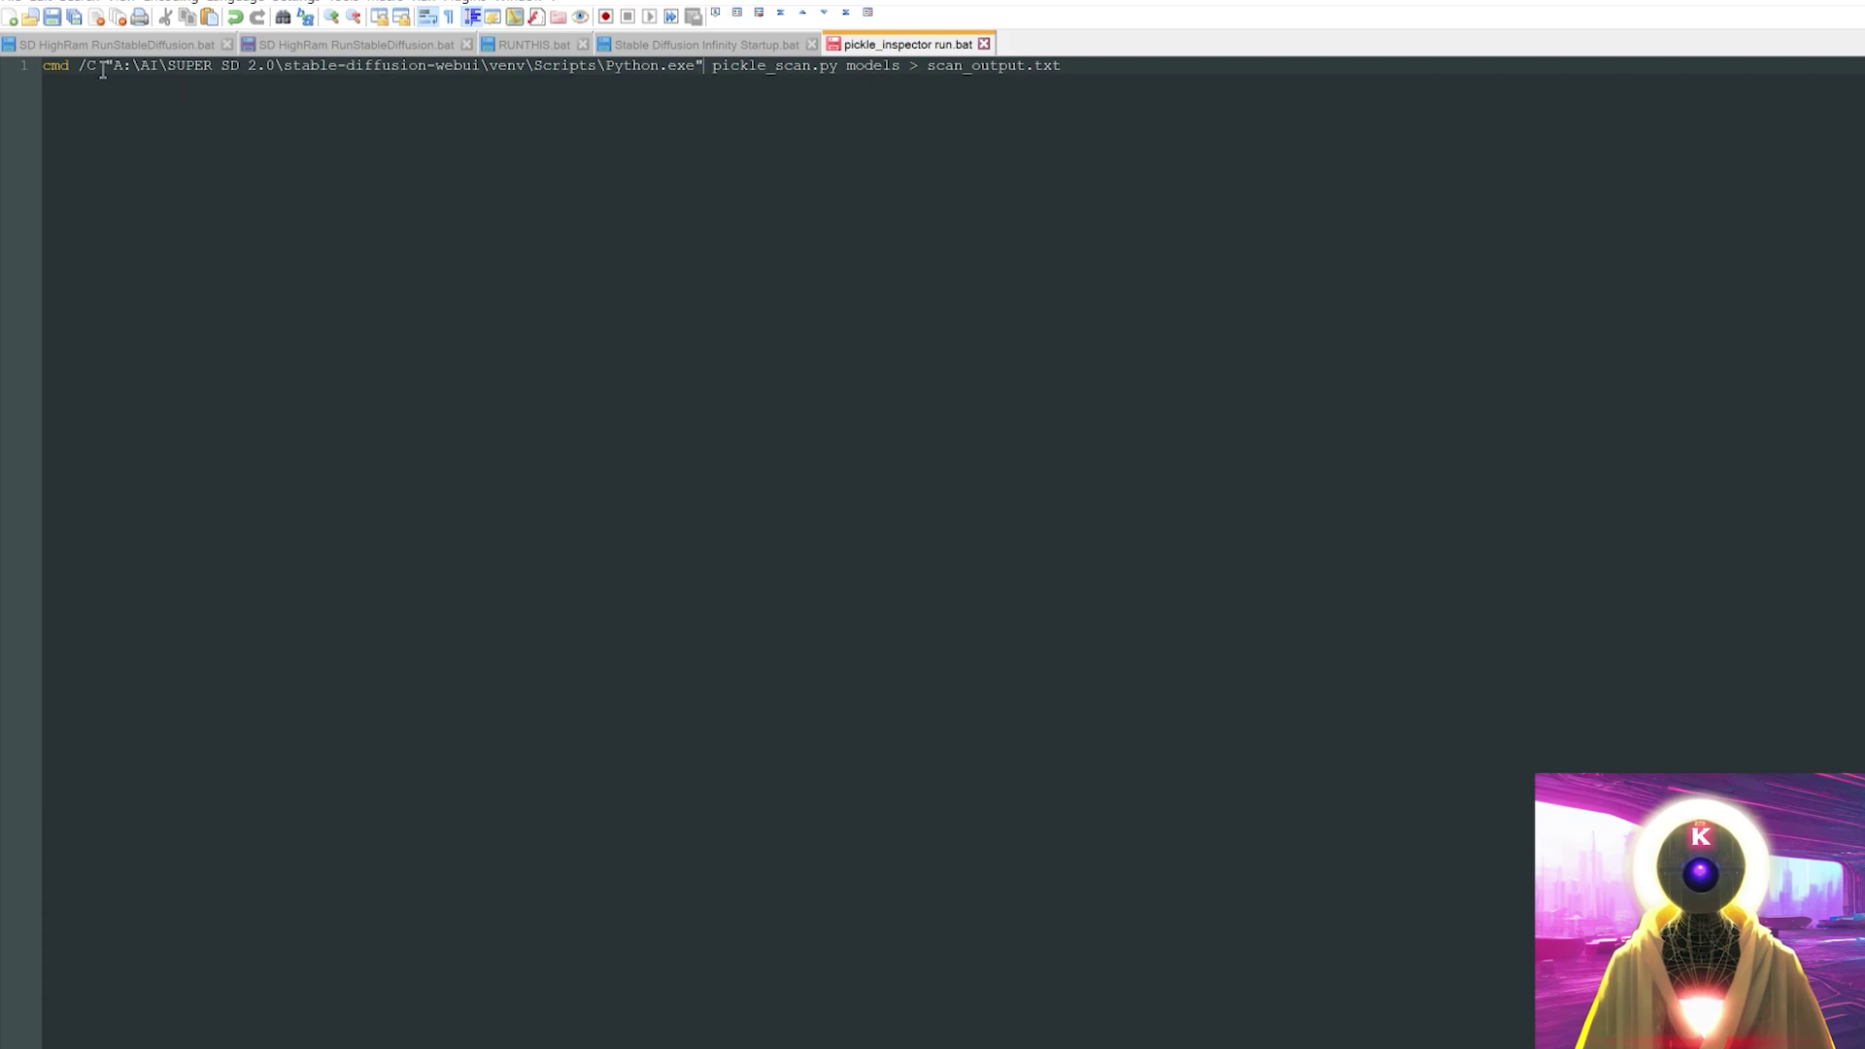
click(54, 18)
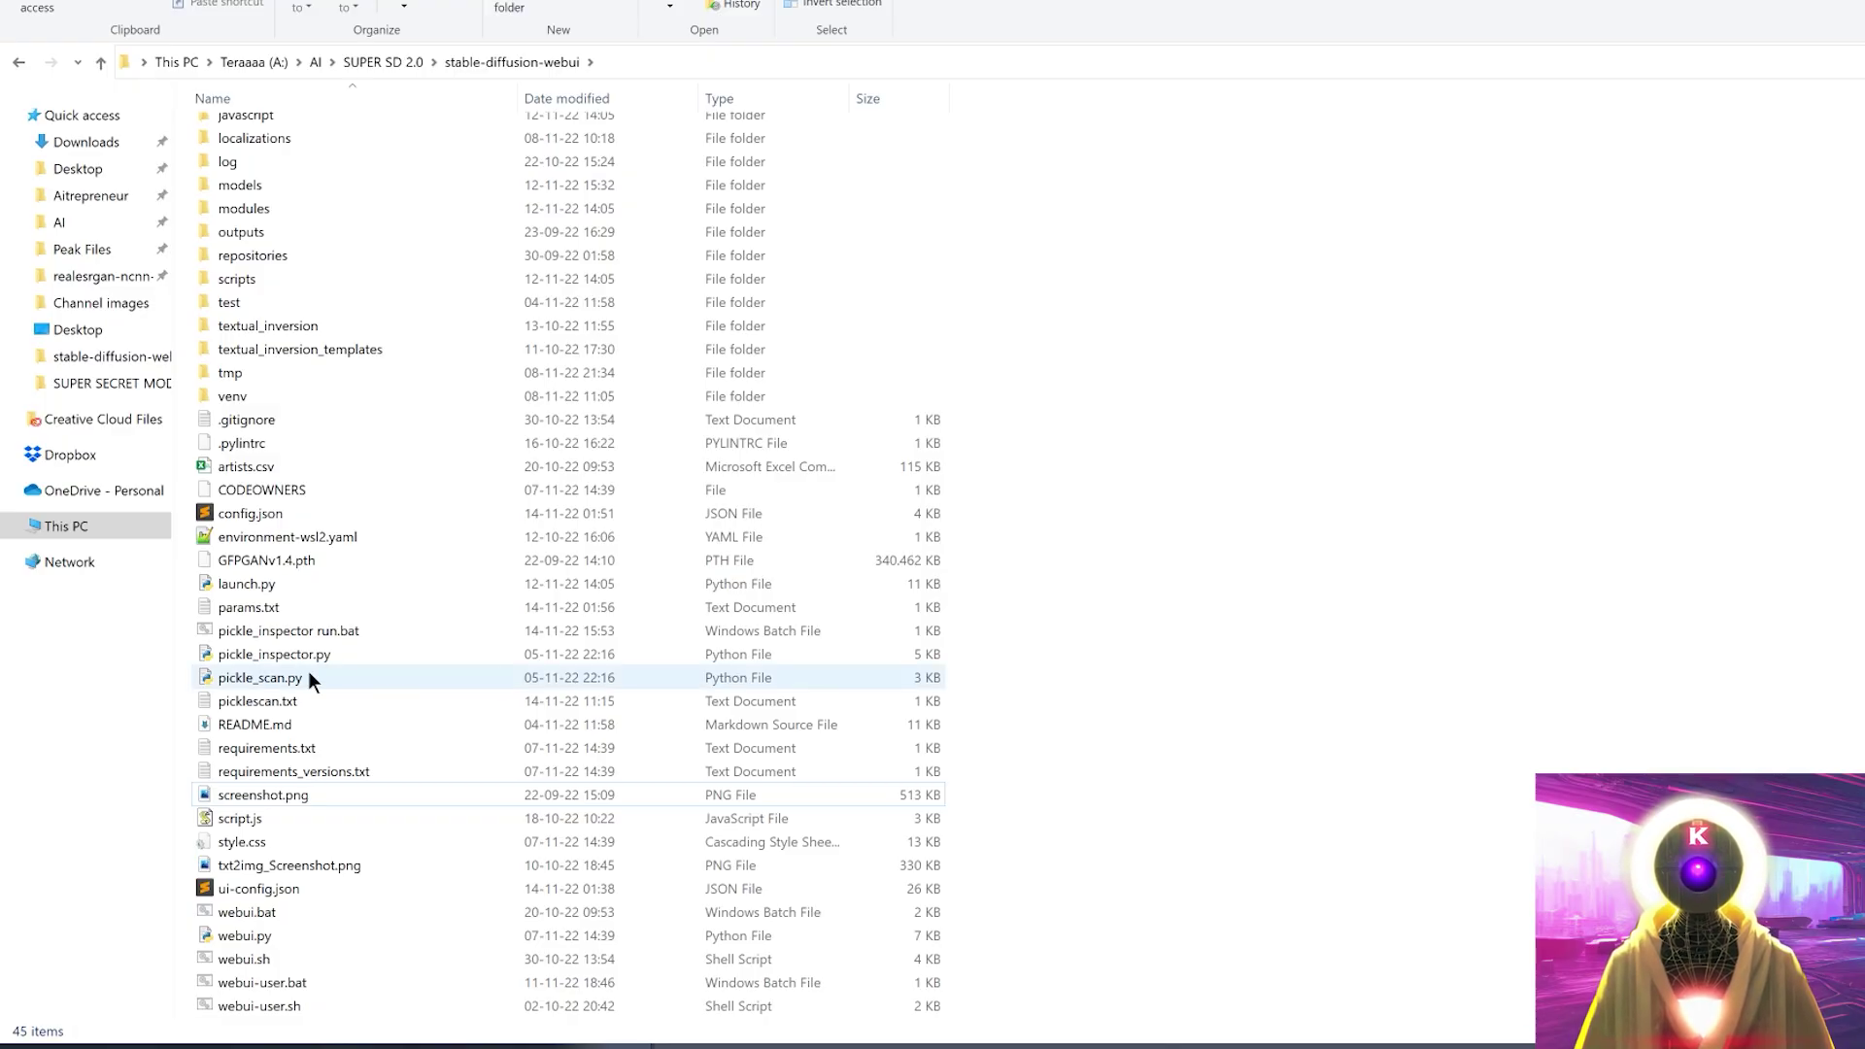
- Run pickle_inspector run.bat and open the generated scan_output.txt report
double_click(241, 634)
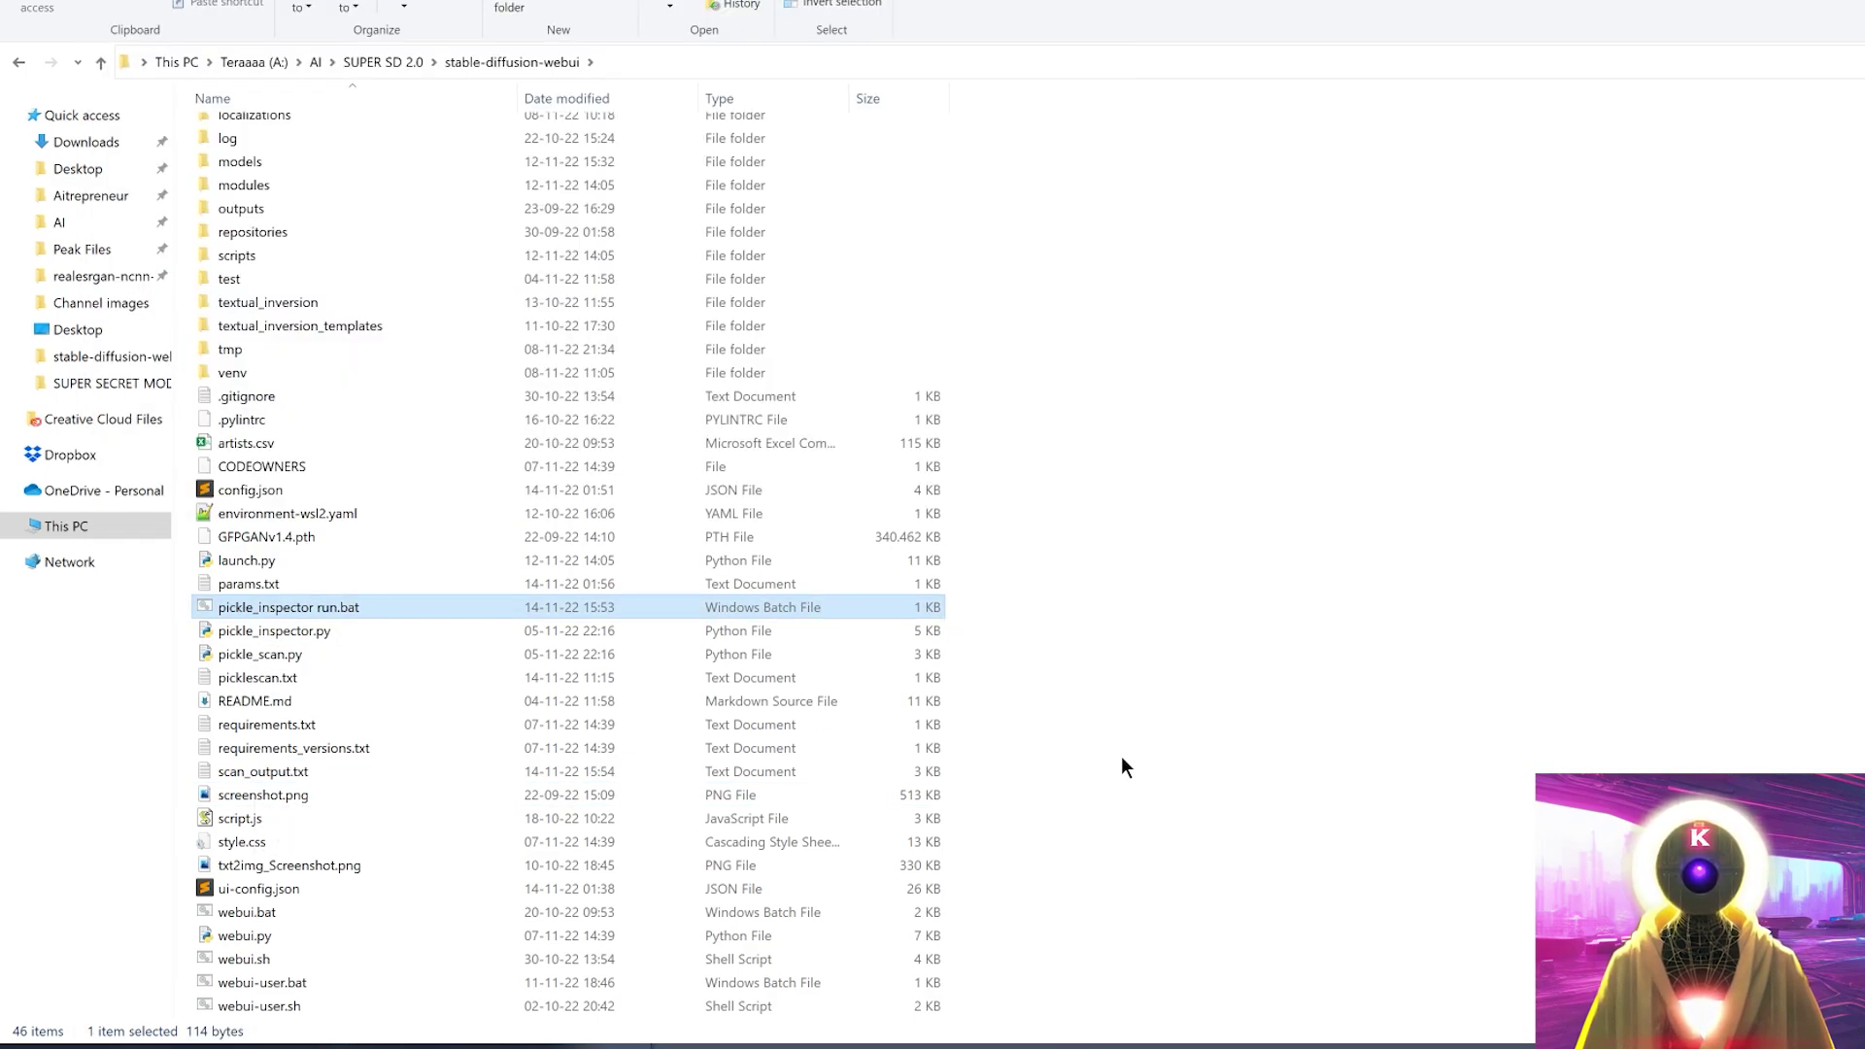
double_click(231, 771)
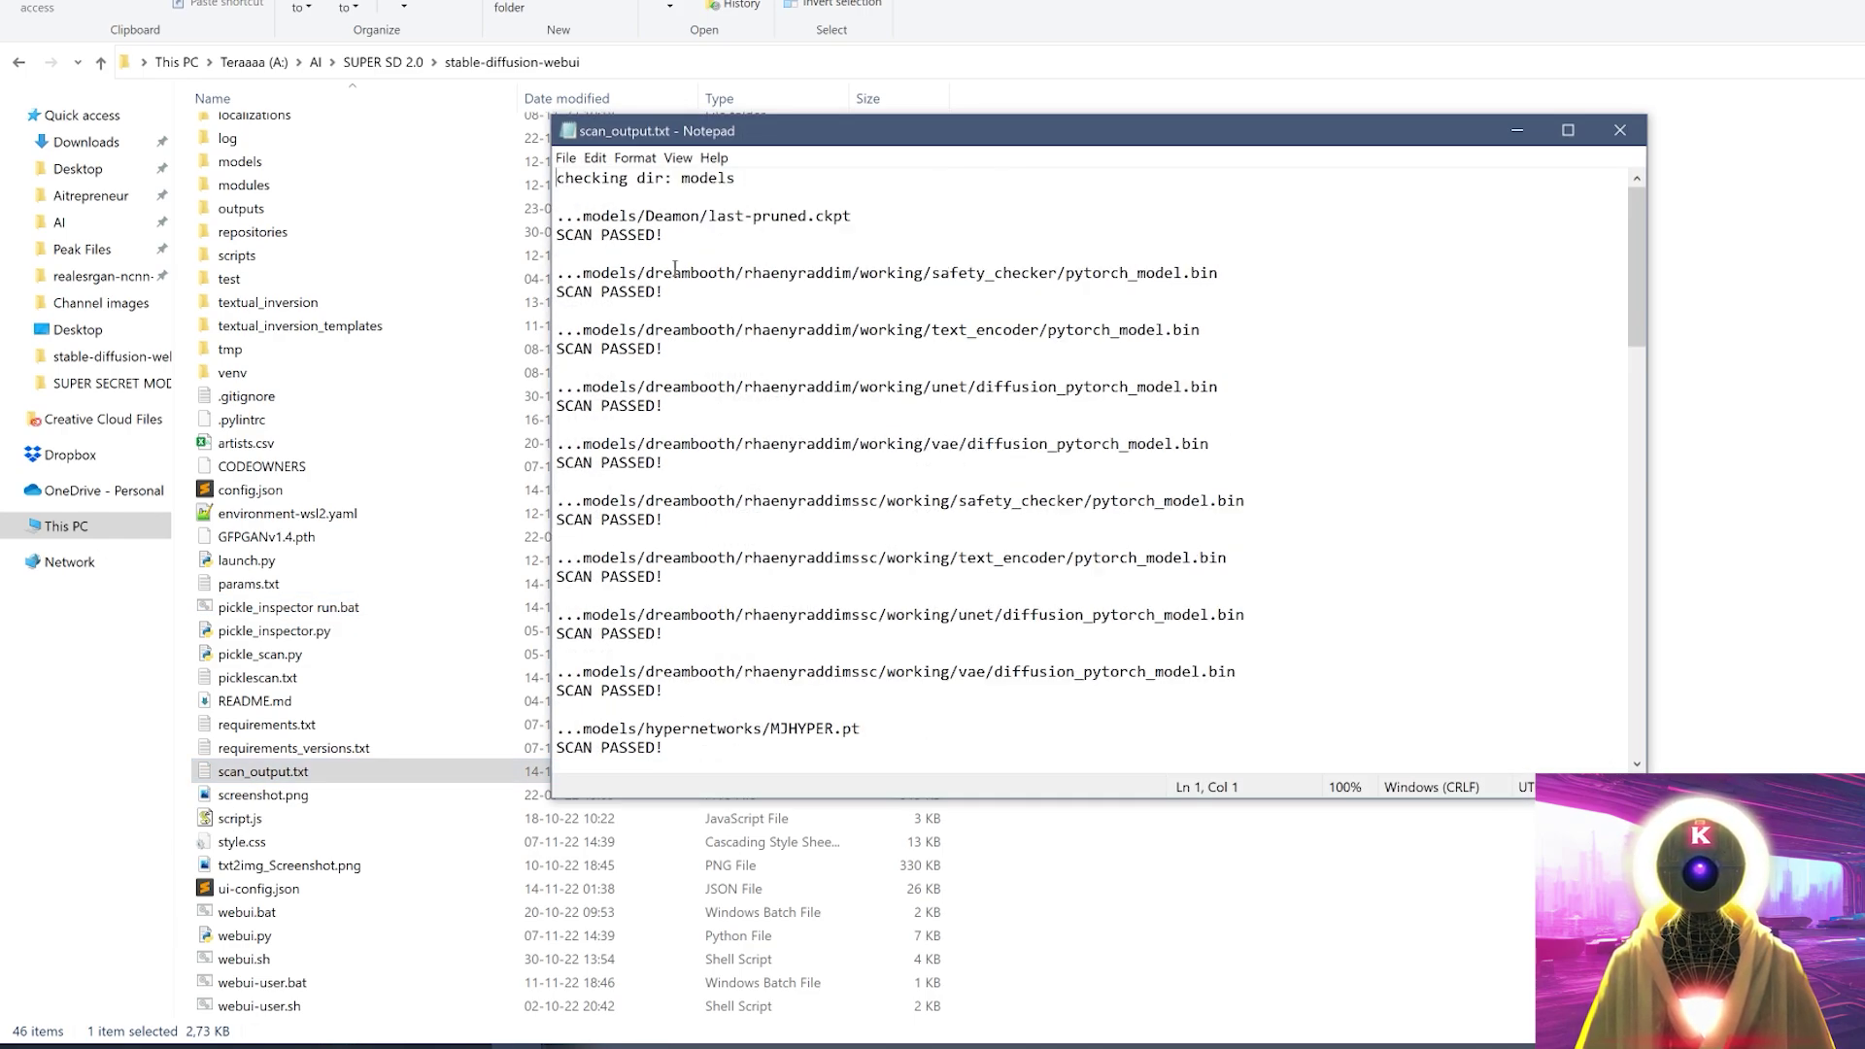
scroll(675, 268, down, 20)
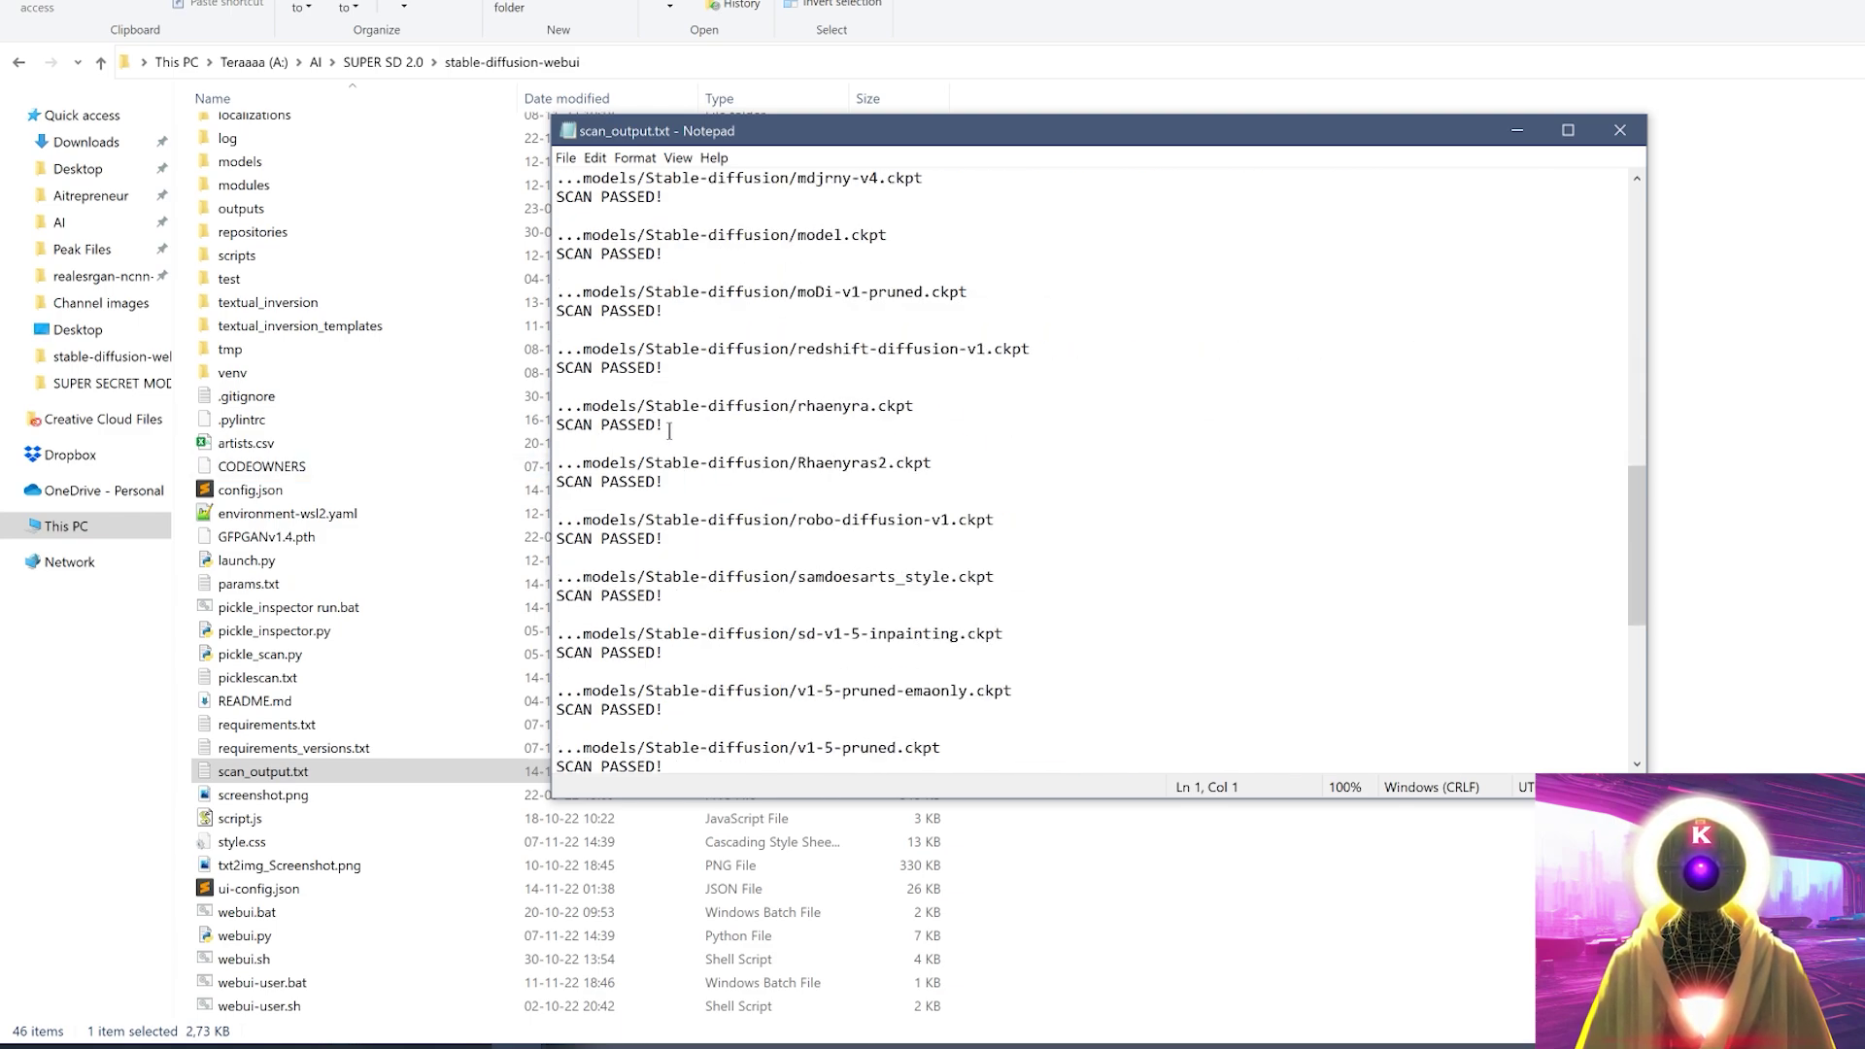
scroll(666, 428, up, 6)
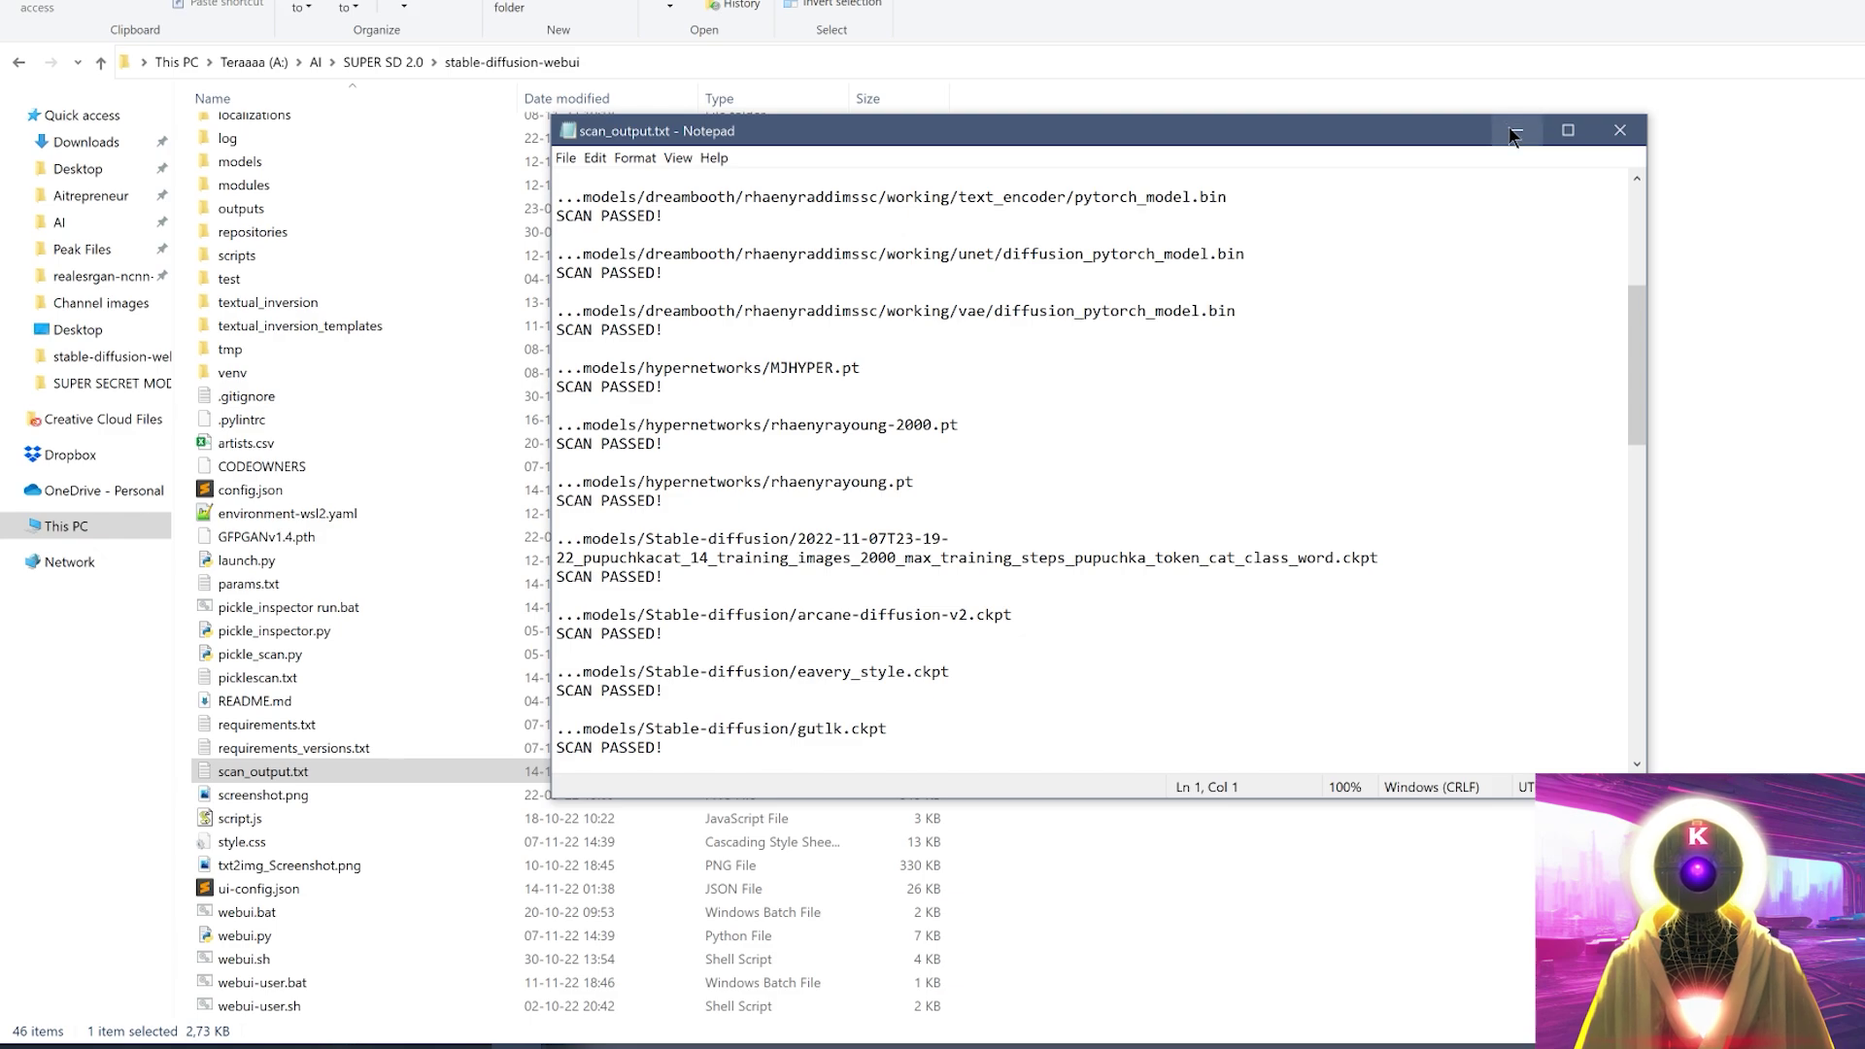
- Confirm every model in the report shows SCAN PASSED, then close it and open models
click(1517, 130)
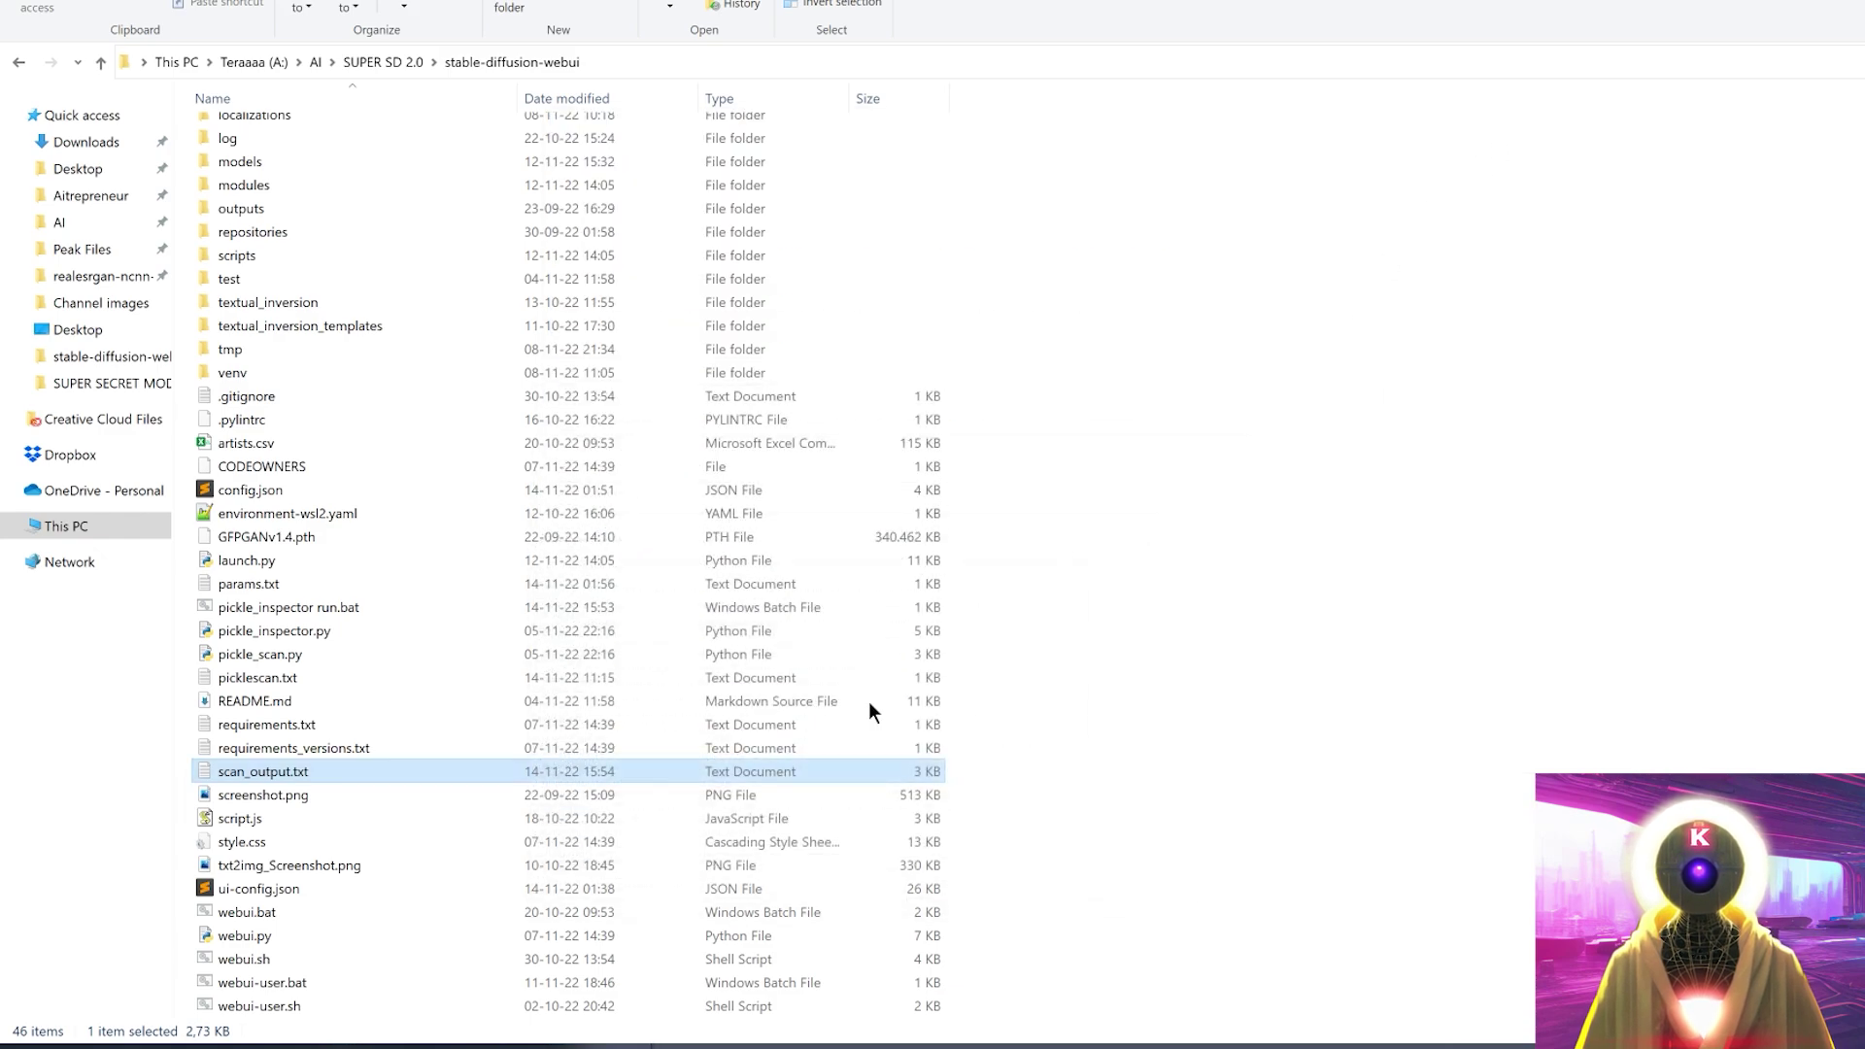
double_click(293, 165)
key(alt+Left)
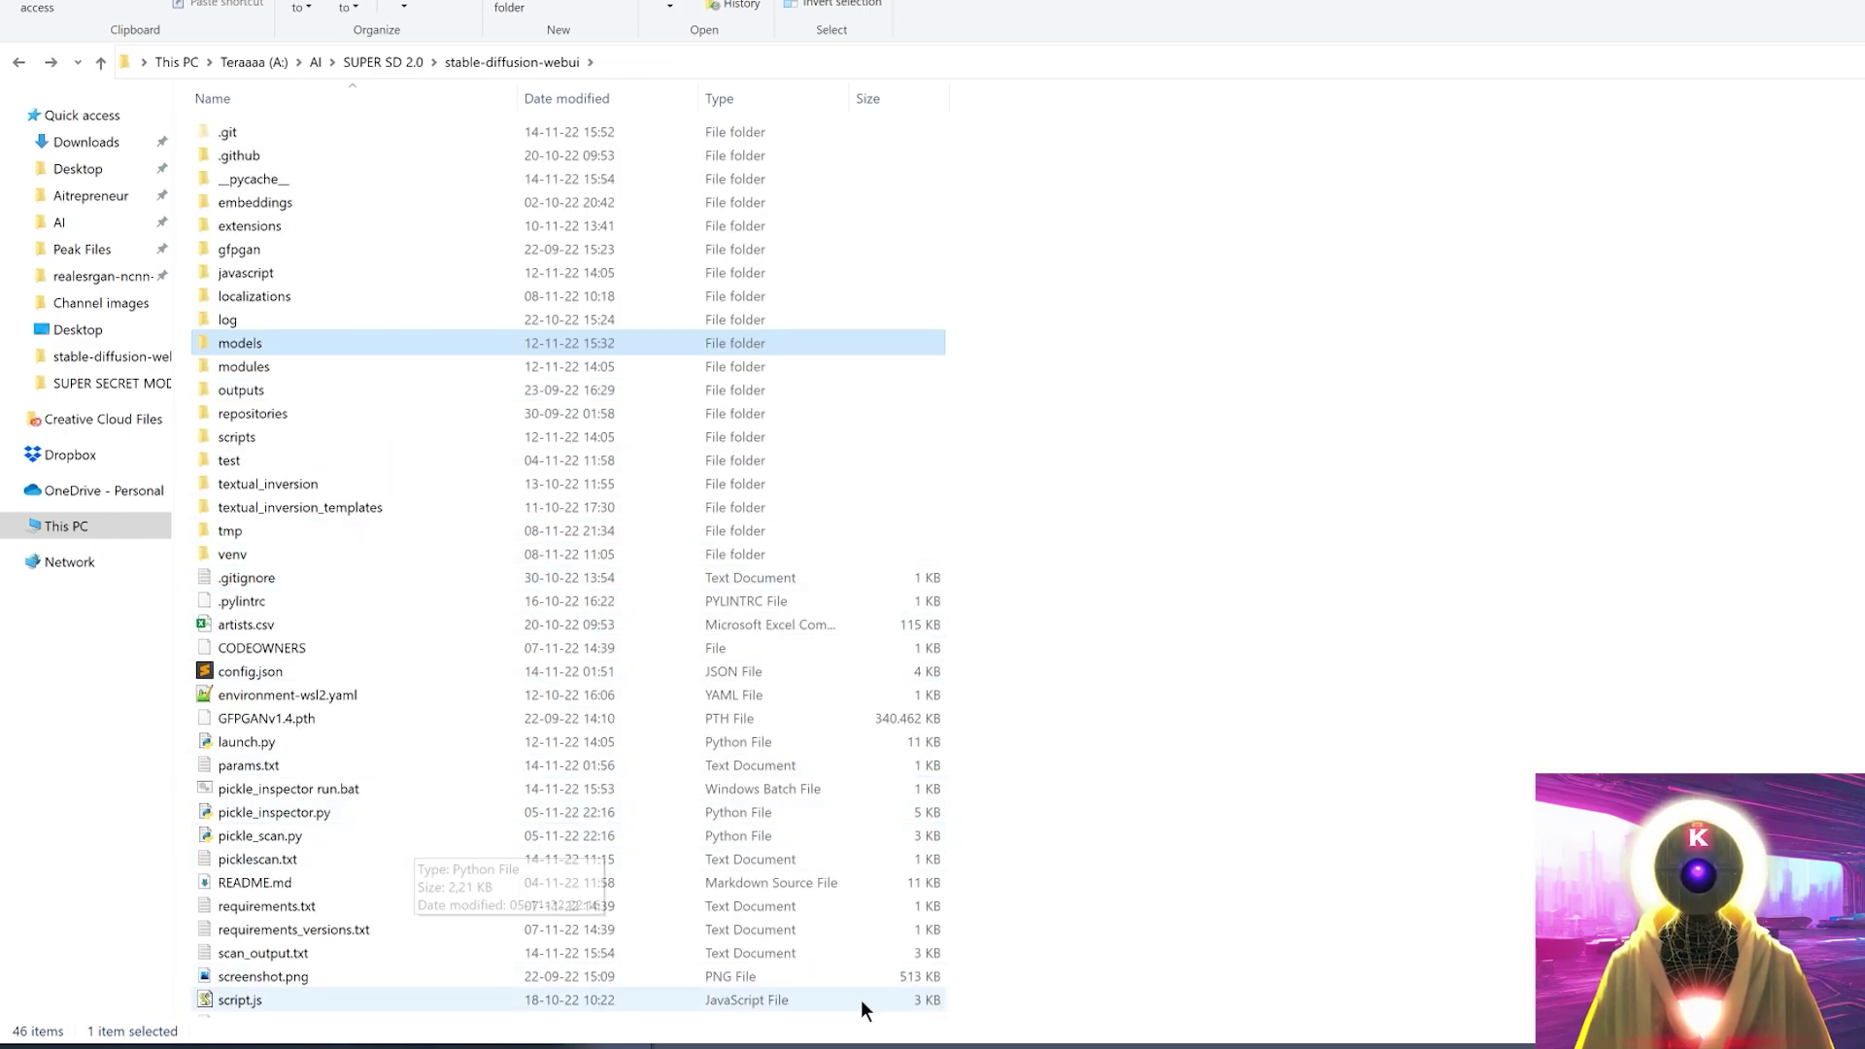
click(563, 1046)
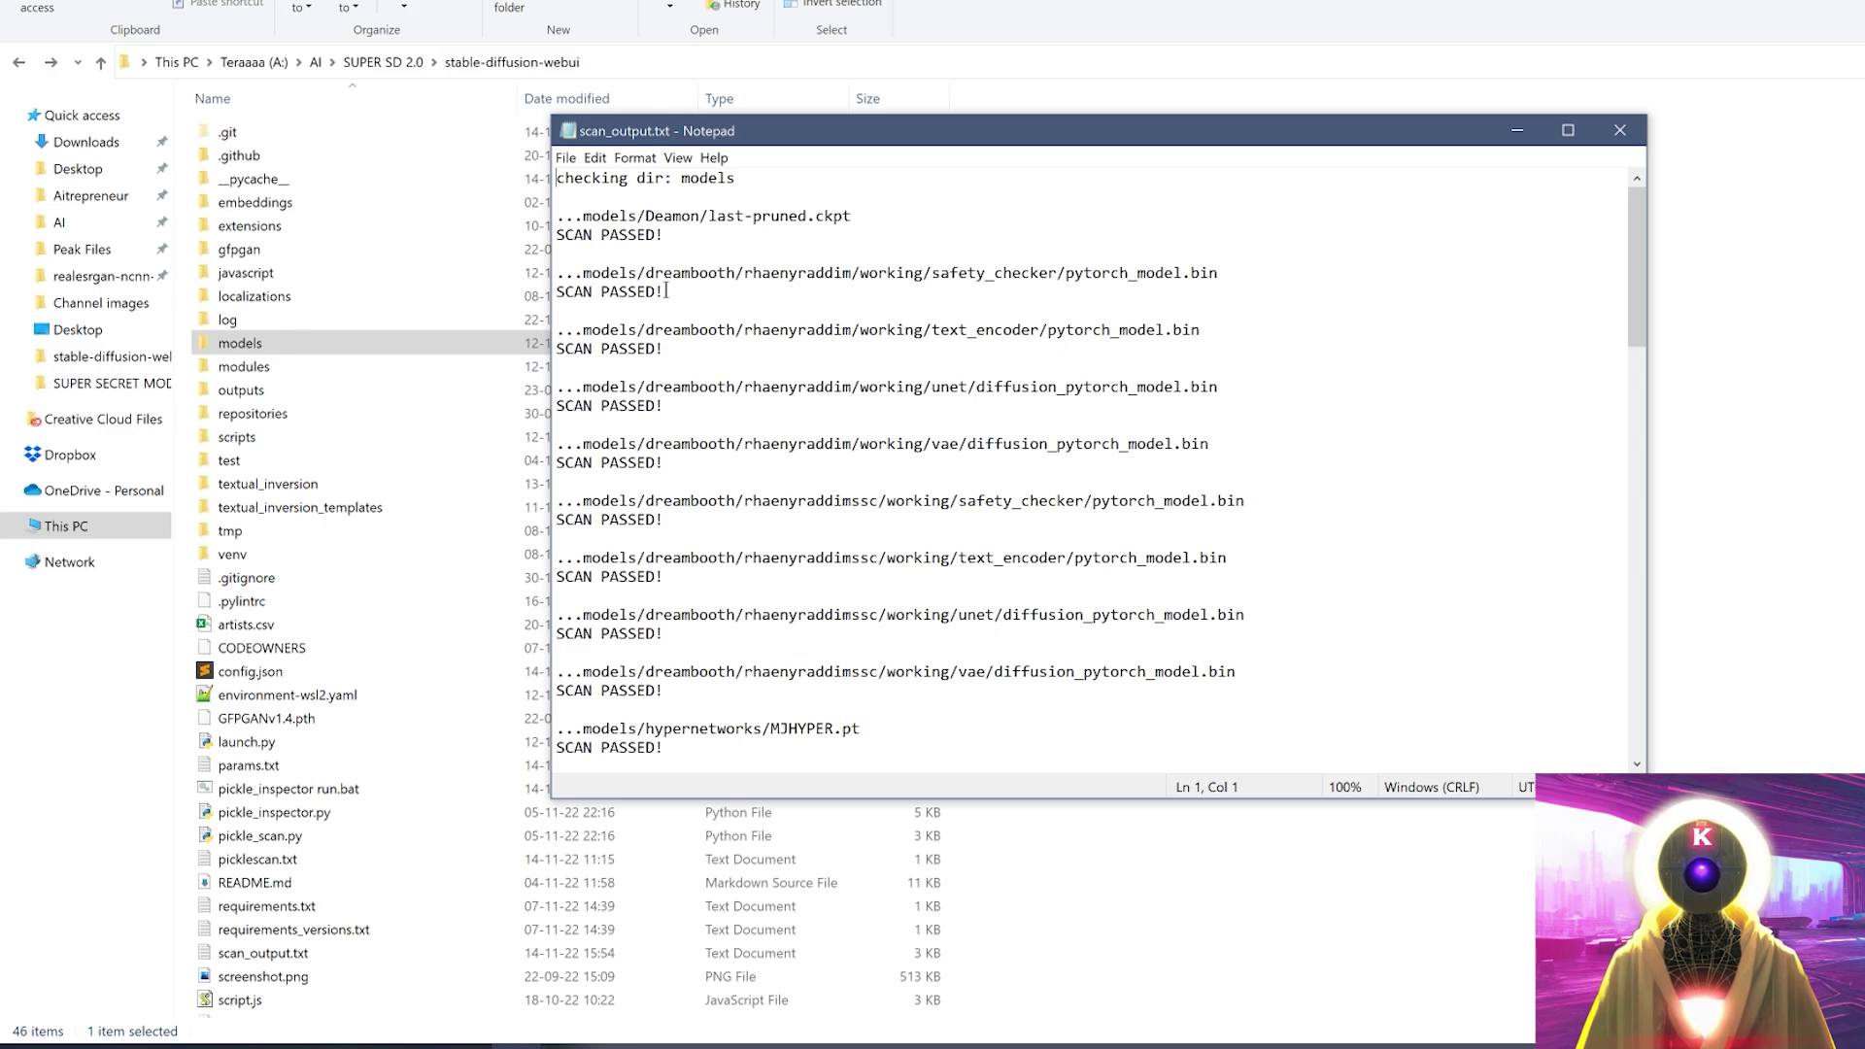
scroll(667, 290, down, 20)
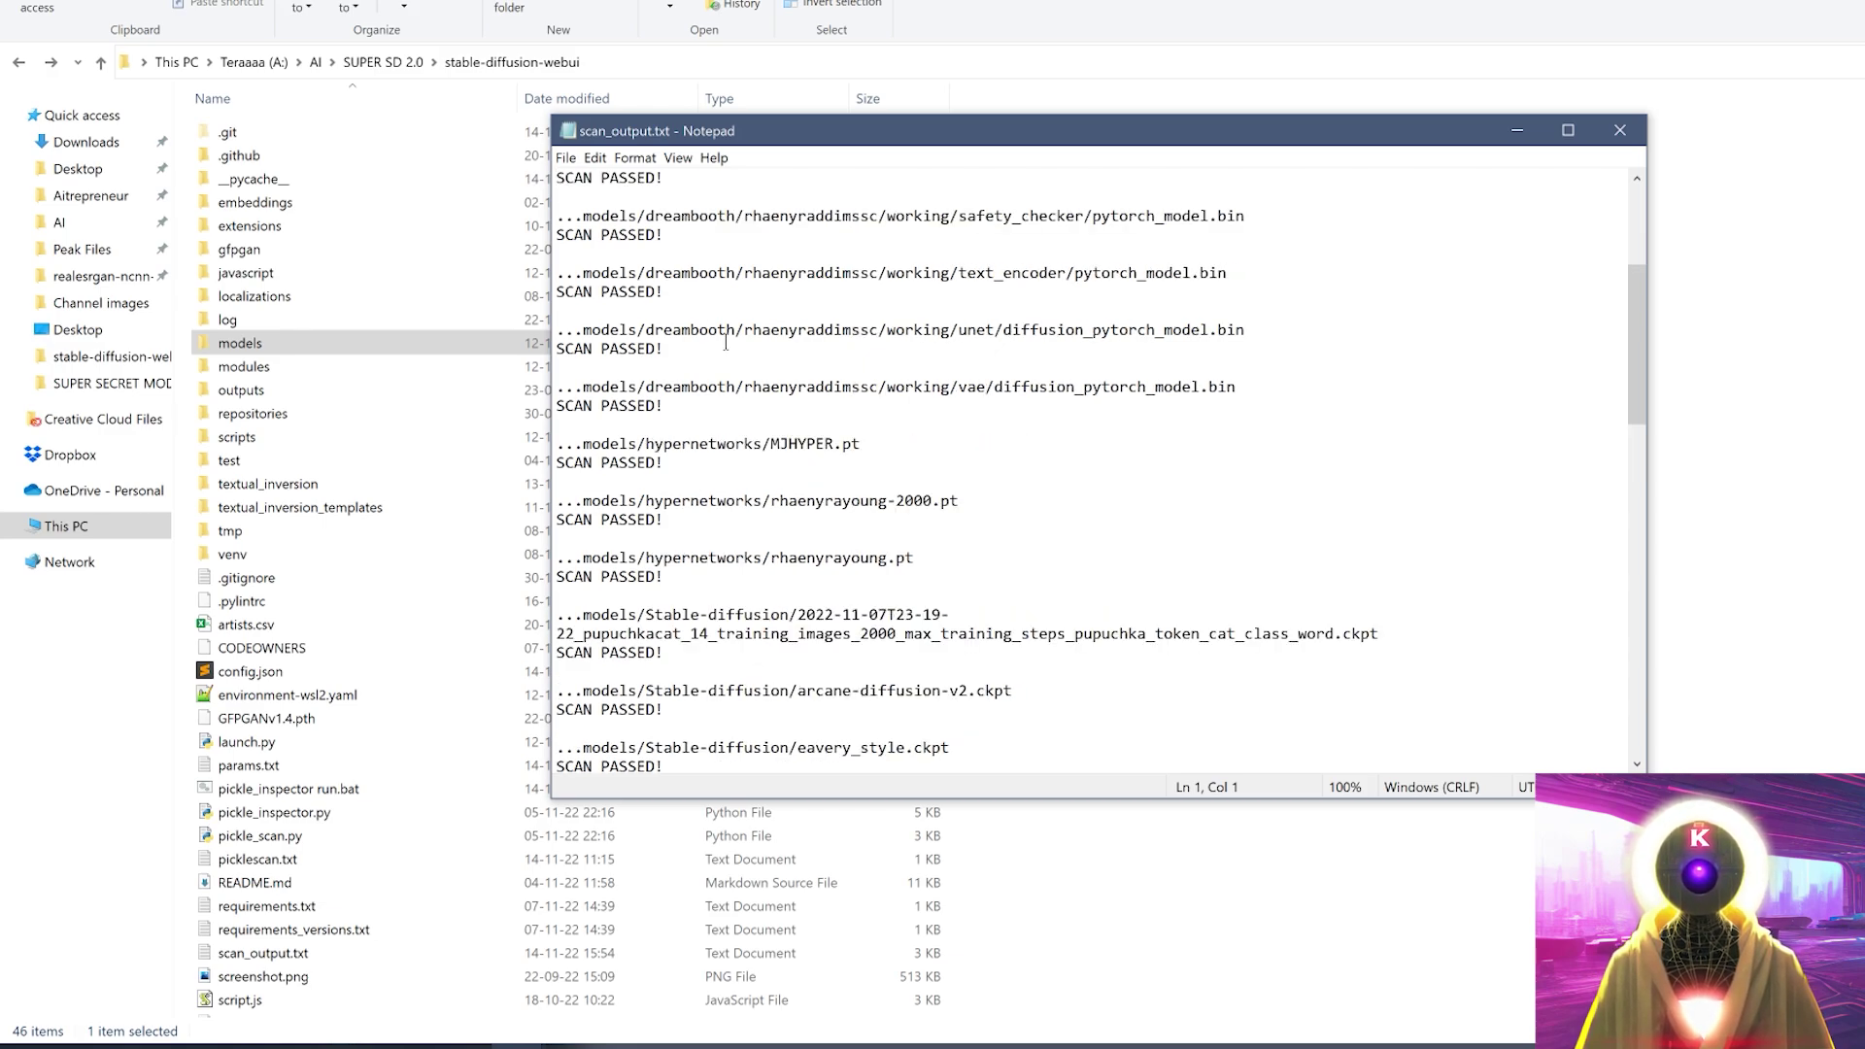
scroll(718, 344, down, 4)
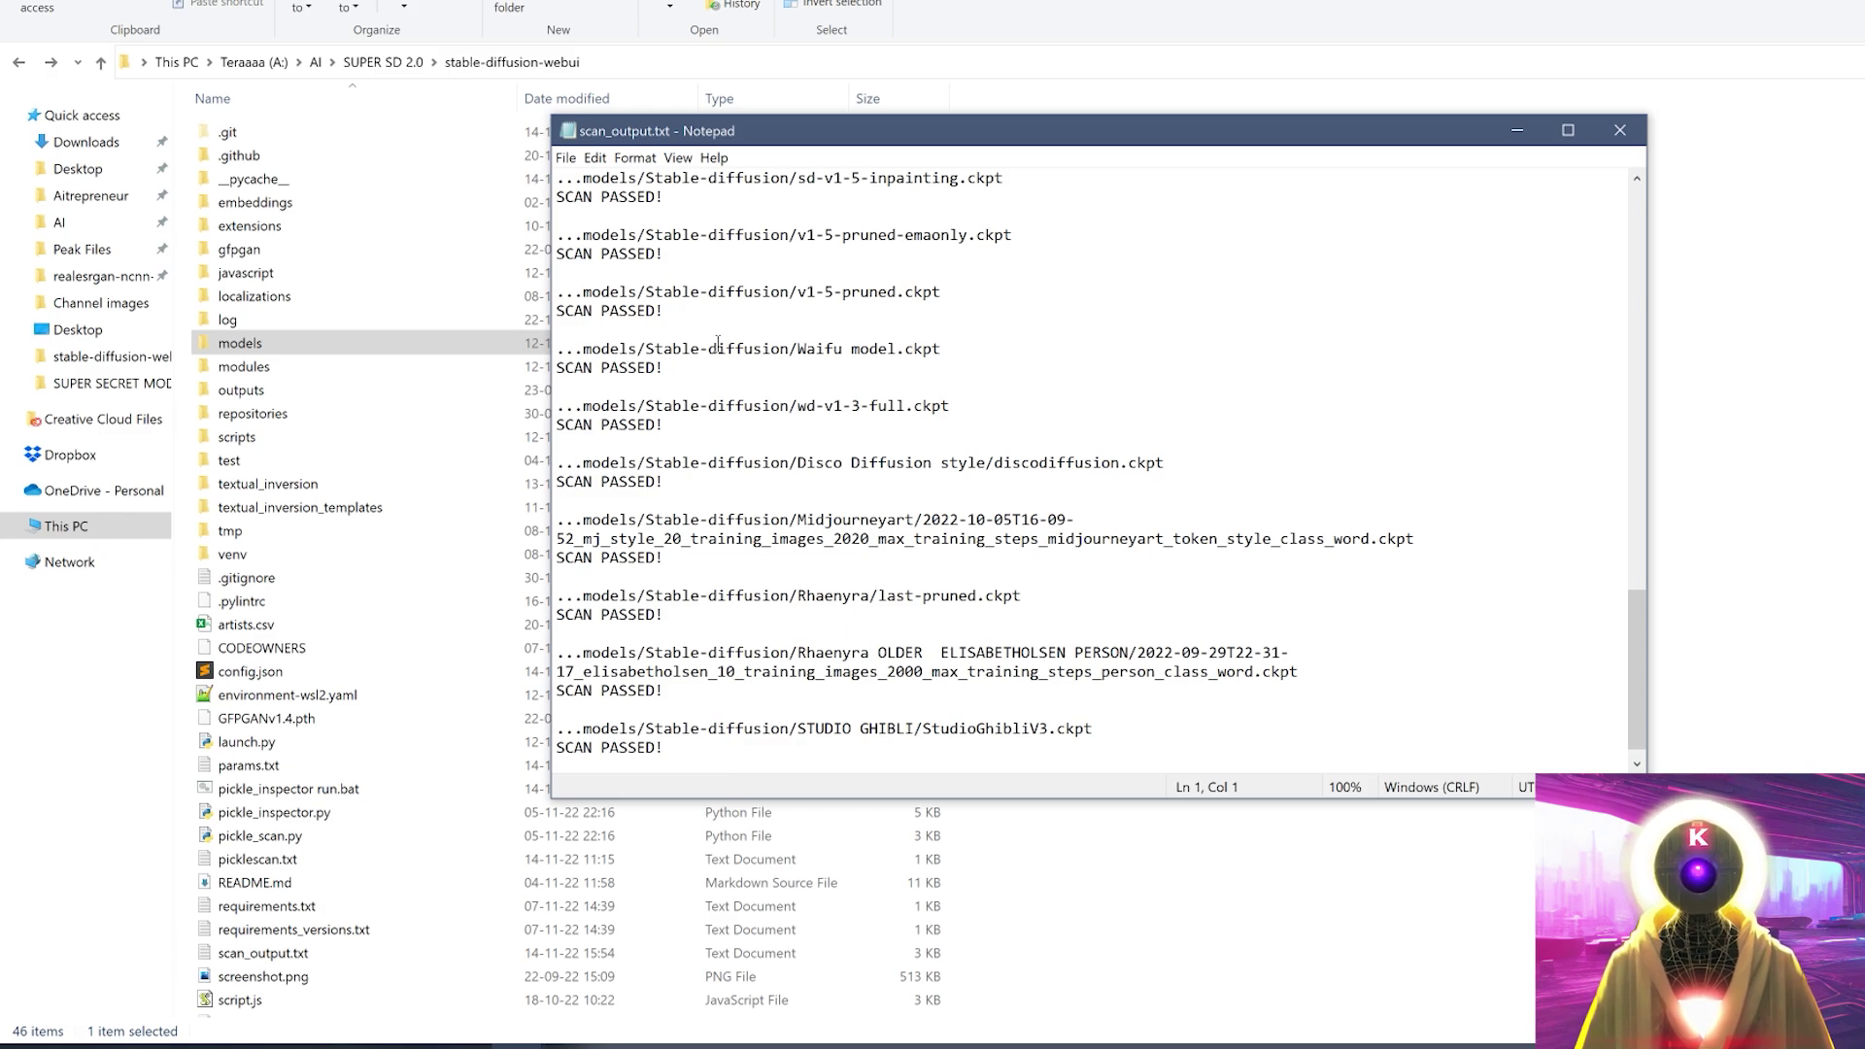
key(alt+F4)
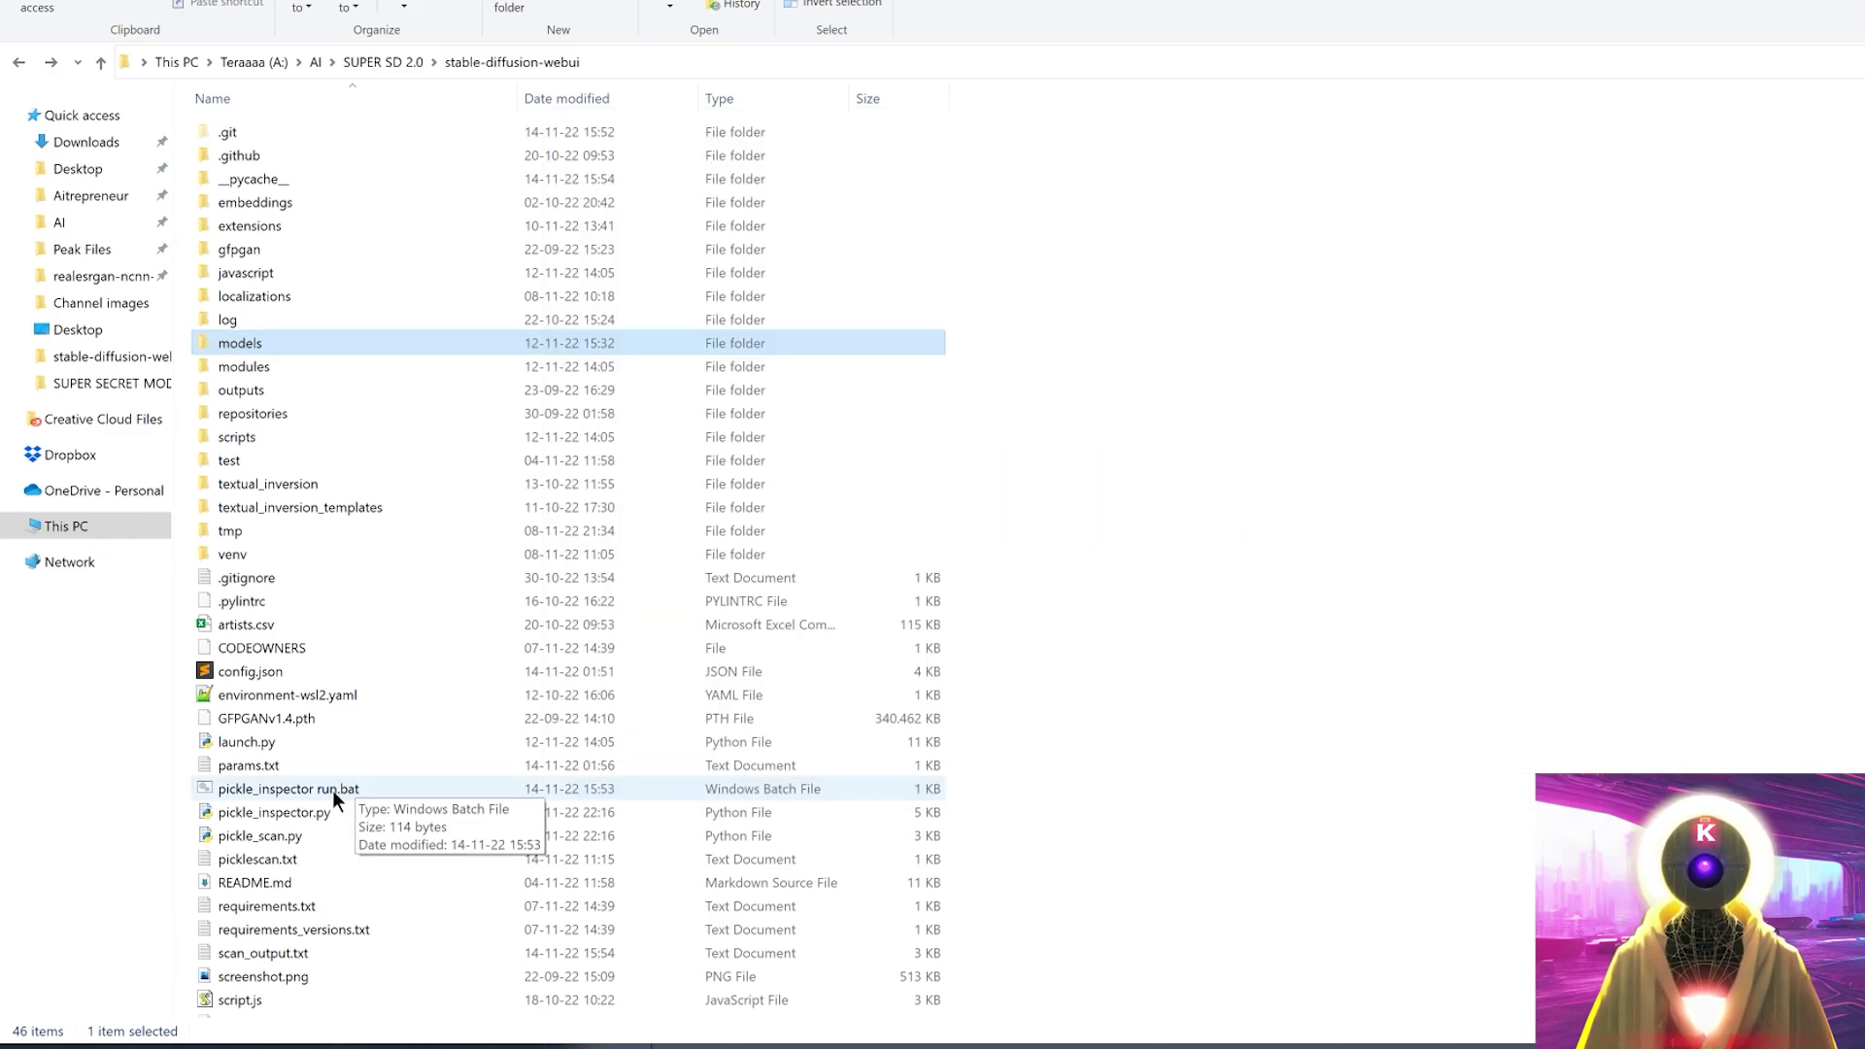
double_click(256, 347)
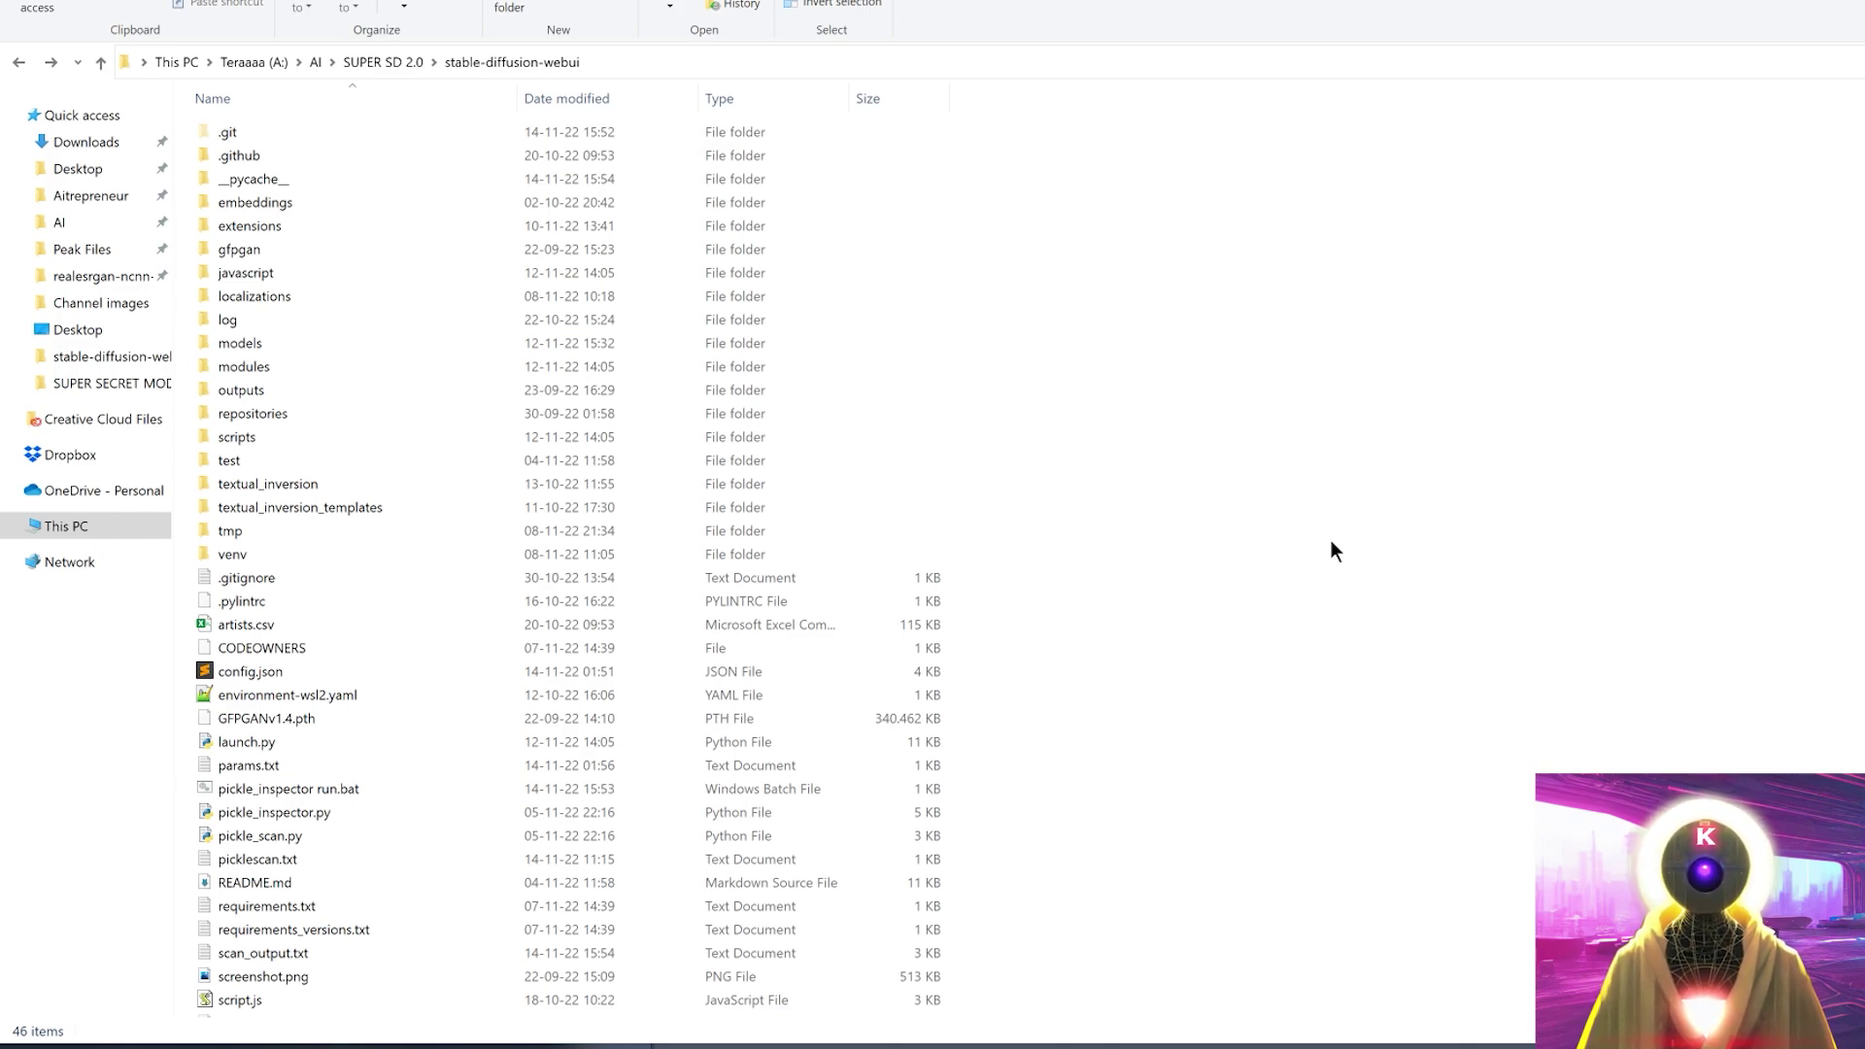
- Open a cmd console in the stable-diffusion-webui folder and run pip install picklescan
click(859, 62)
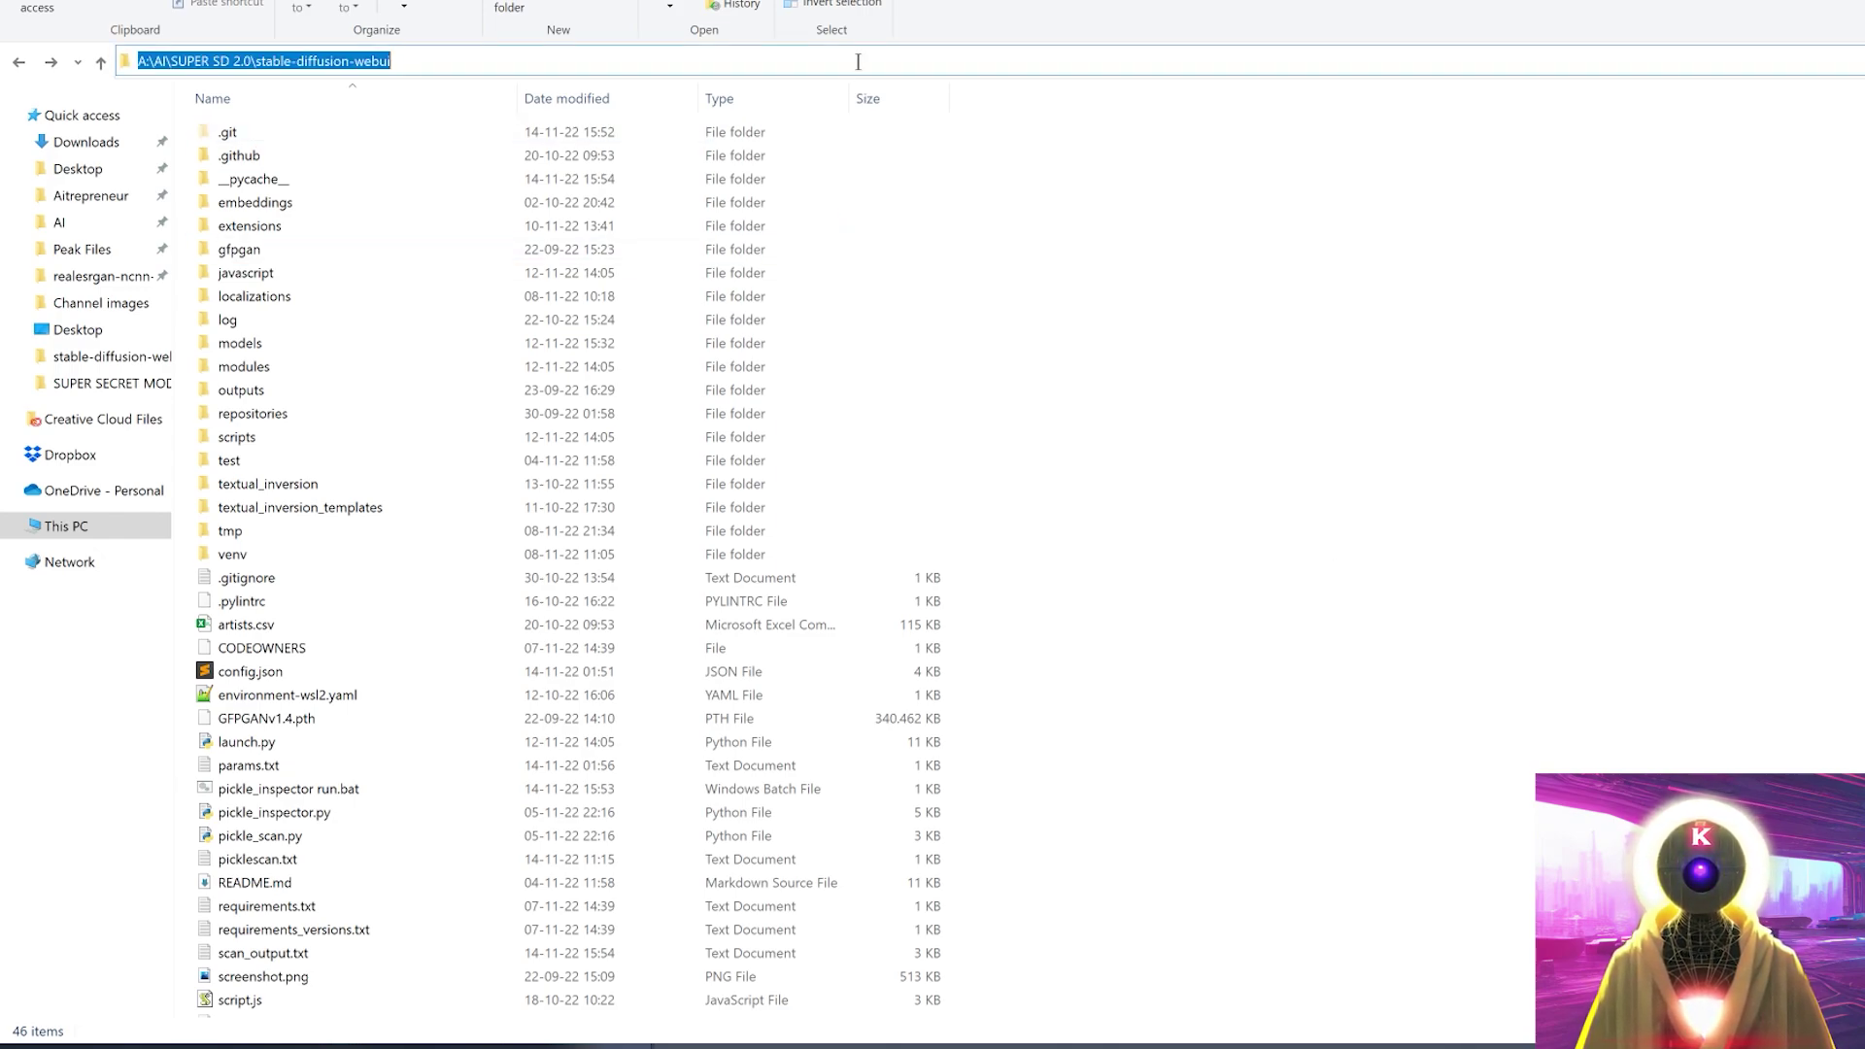
text(cmd)
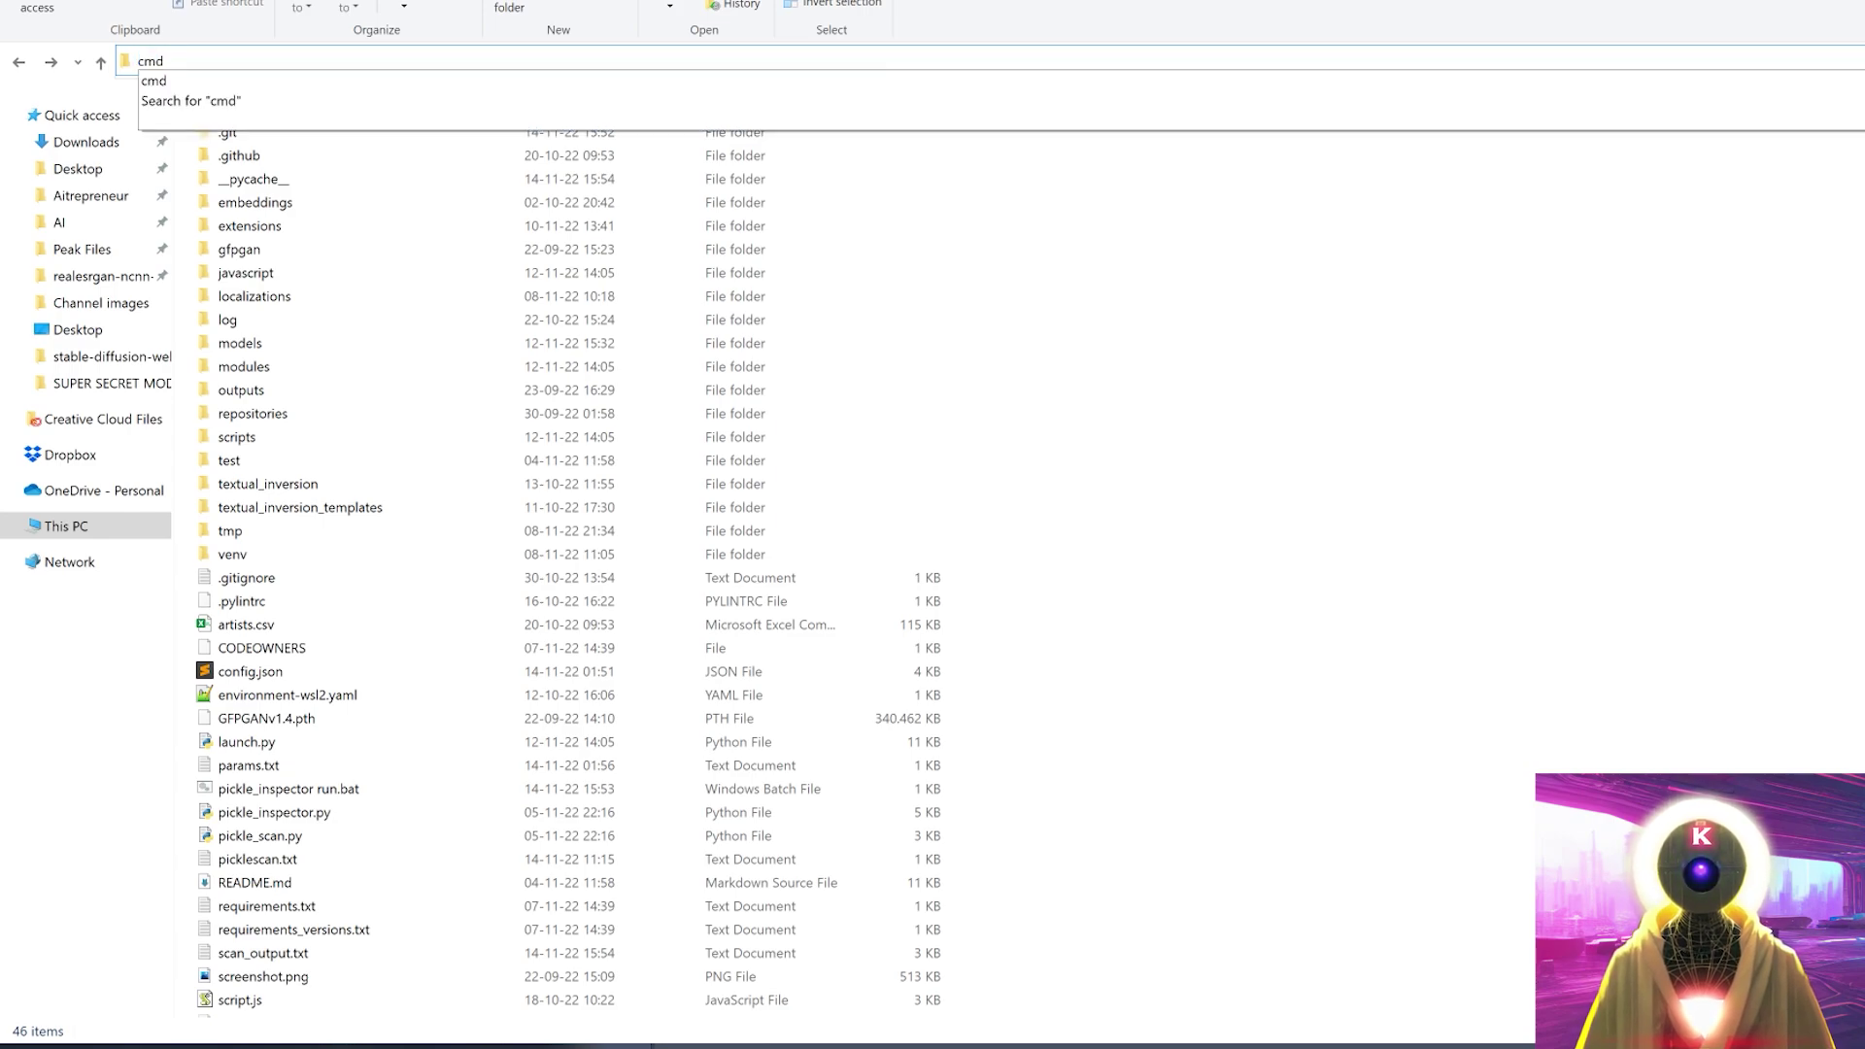
key(Return)
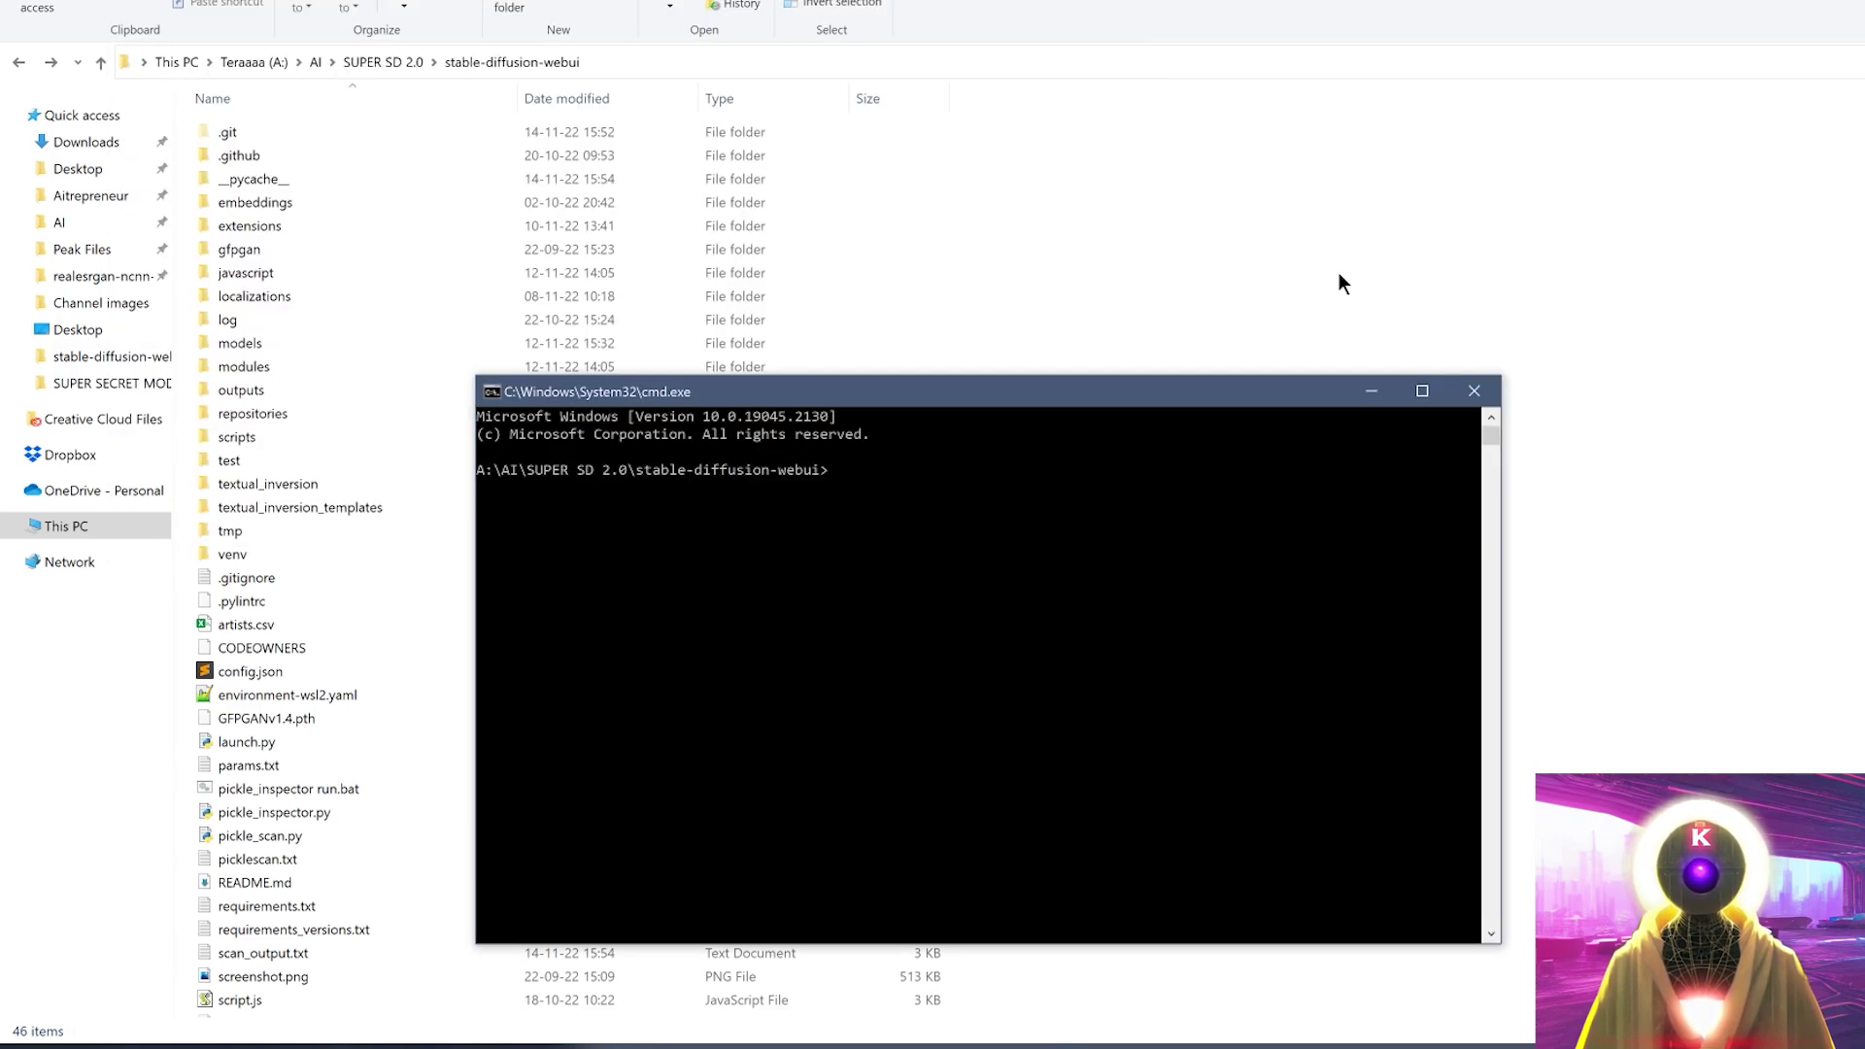
text(pip install picklescan)
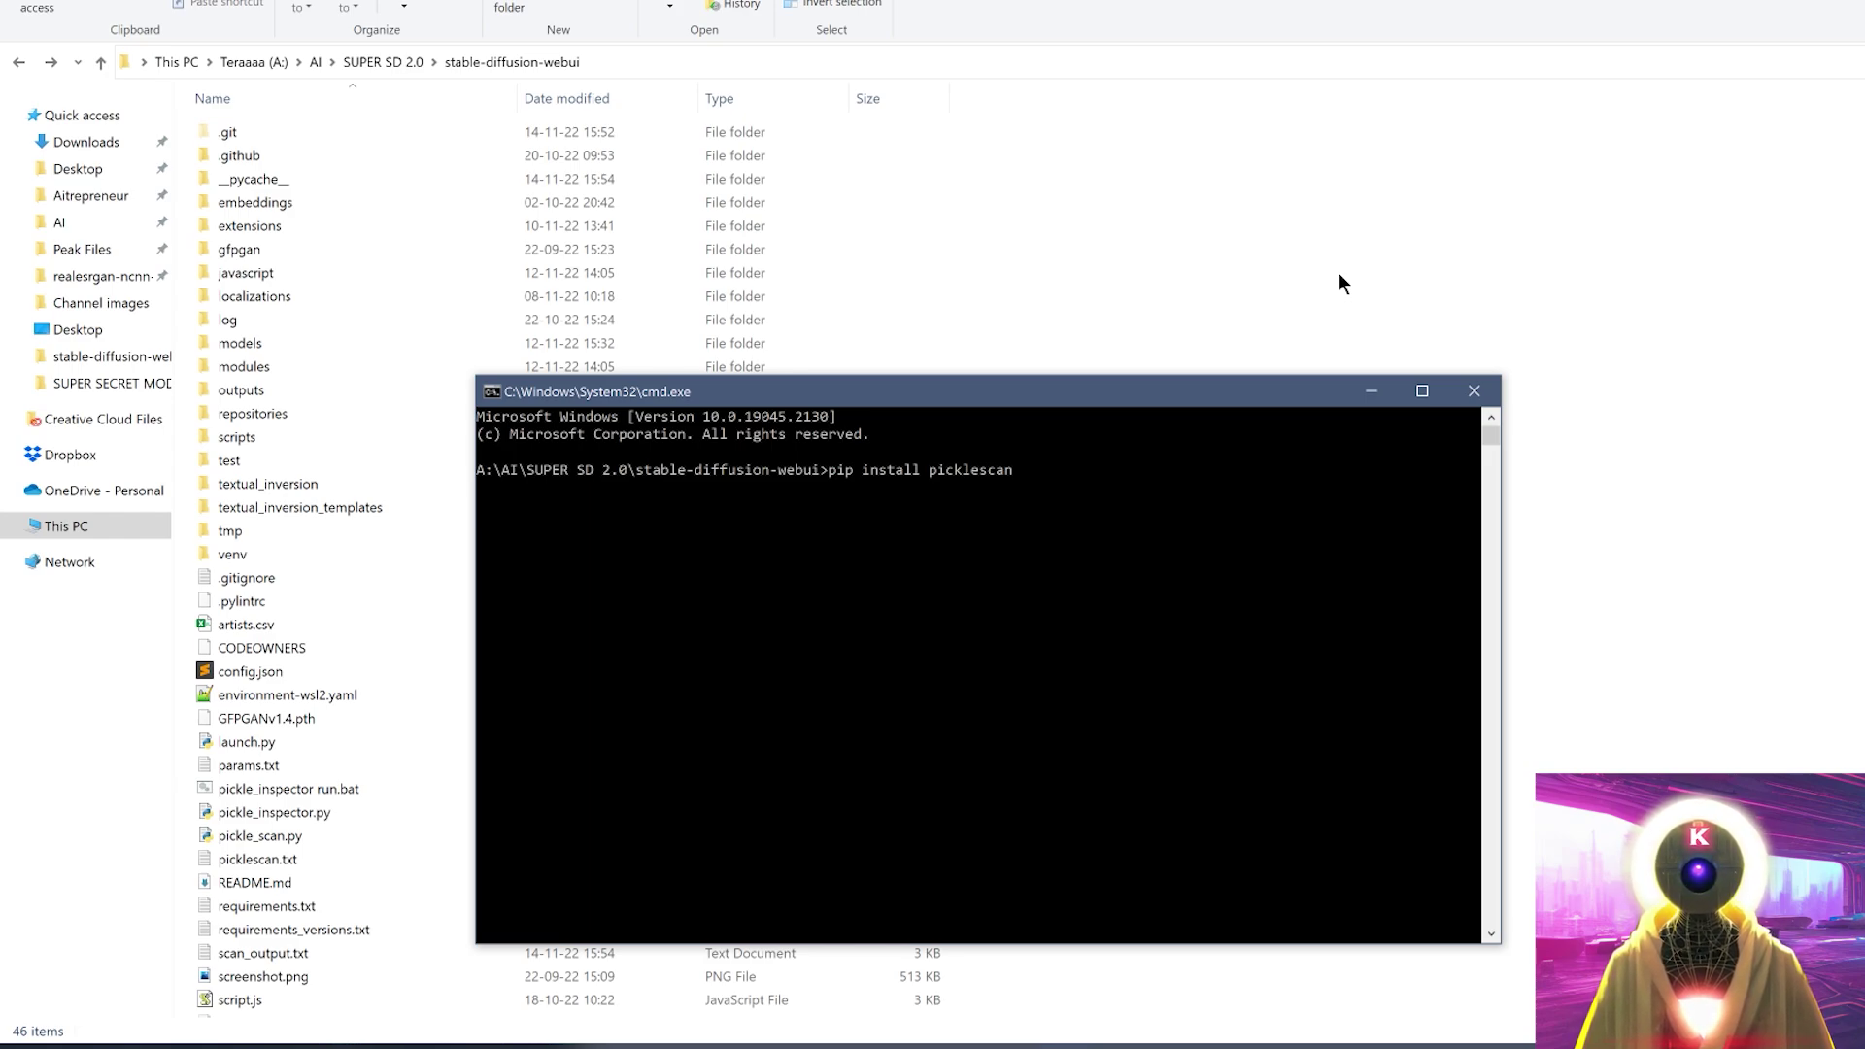
key(Return)
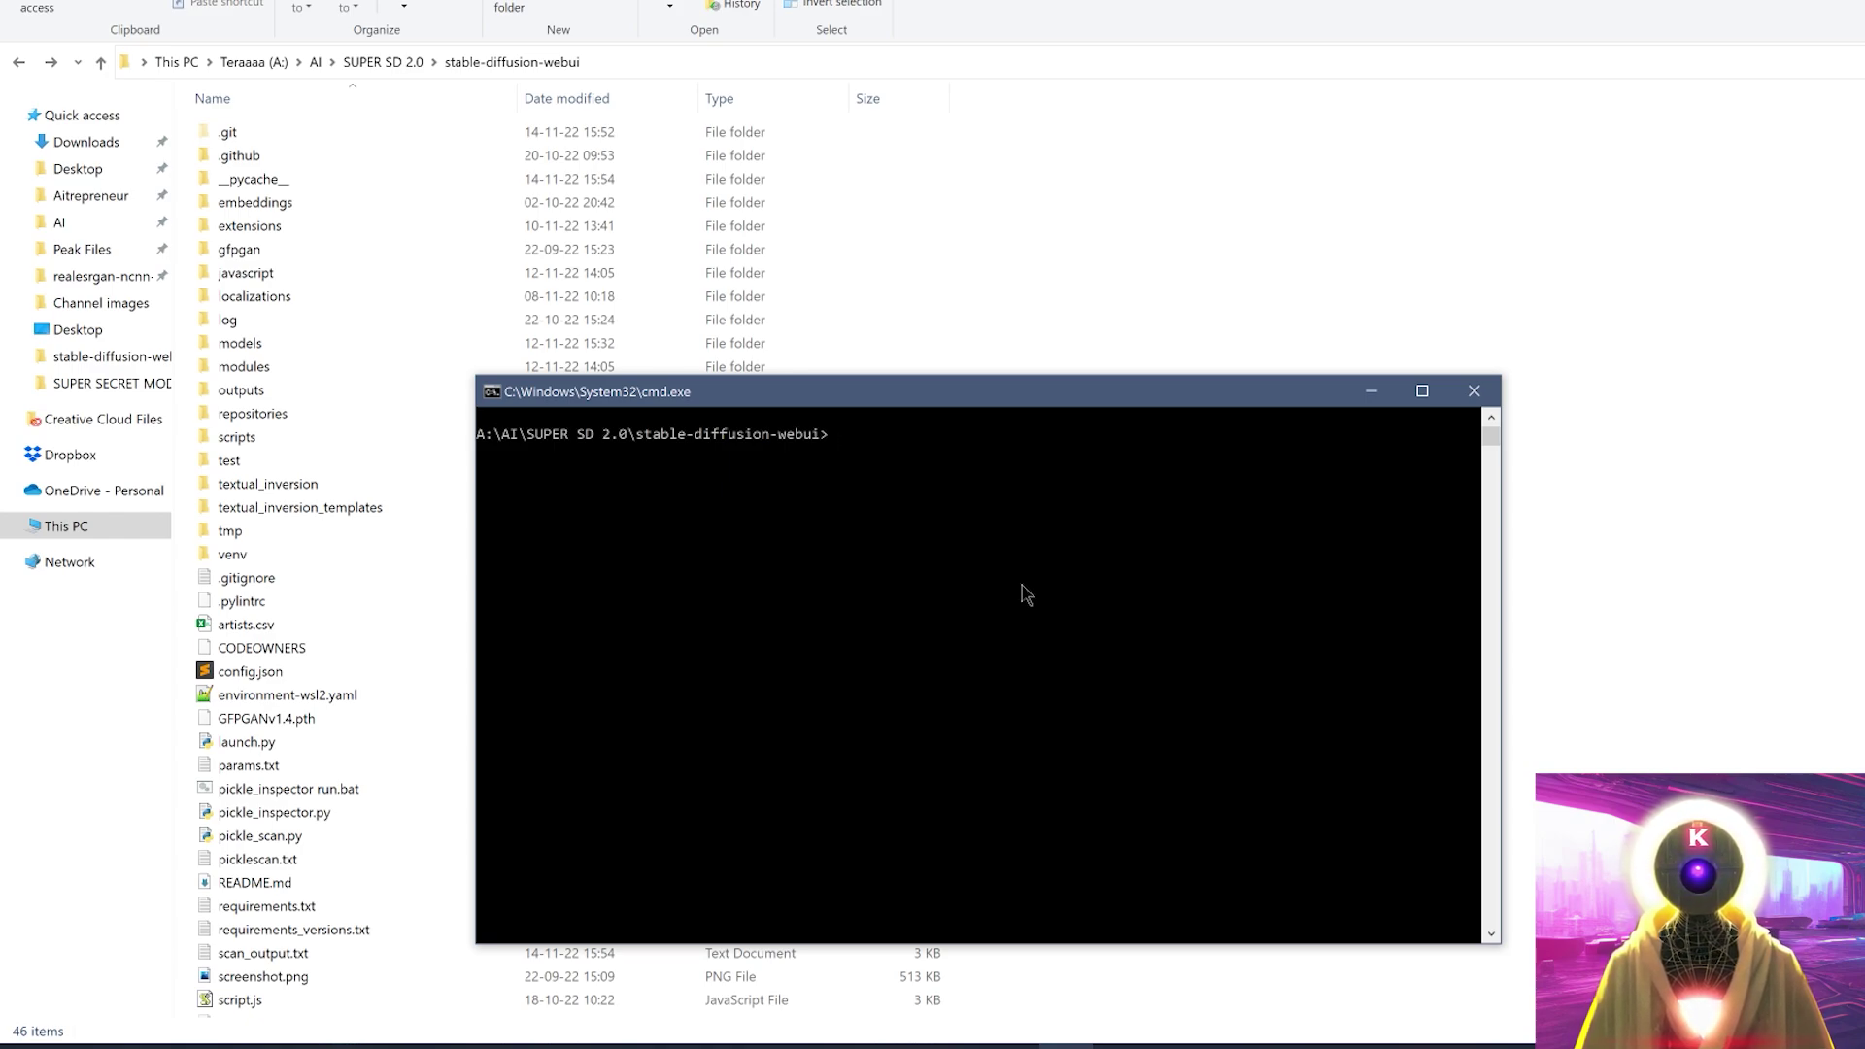
text(picklescan --huggingface)
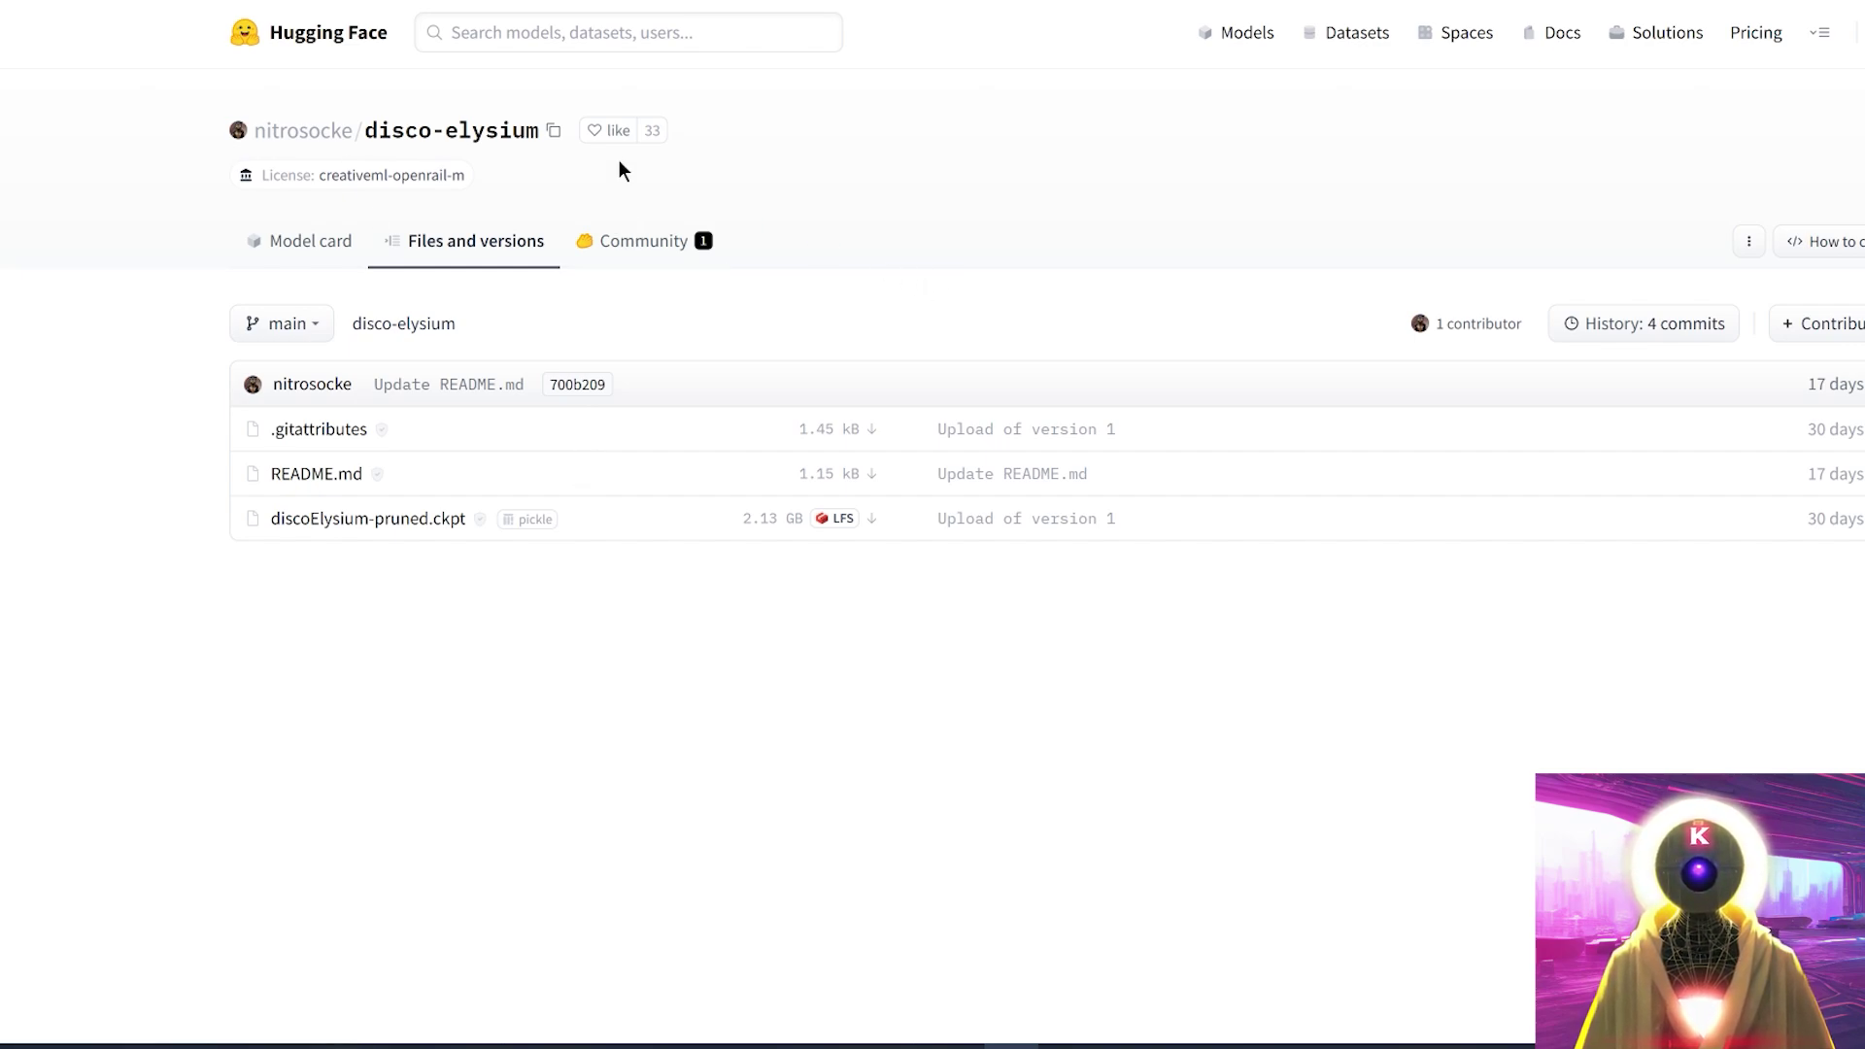
- Scan the disco-elysium model with picklescan --huggingface, finding 0 infected files
click(552, 133)
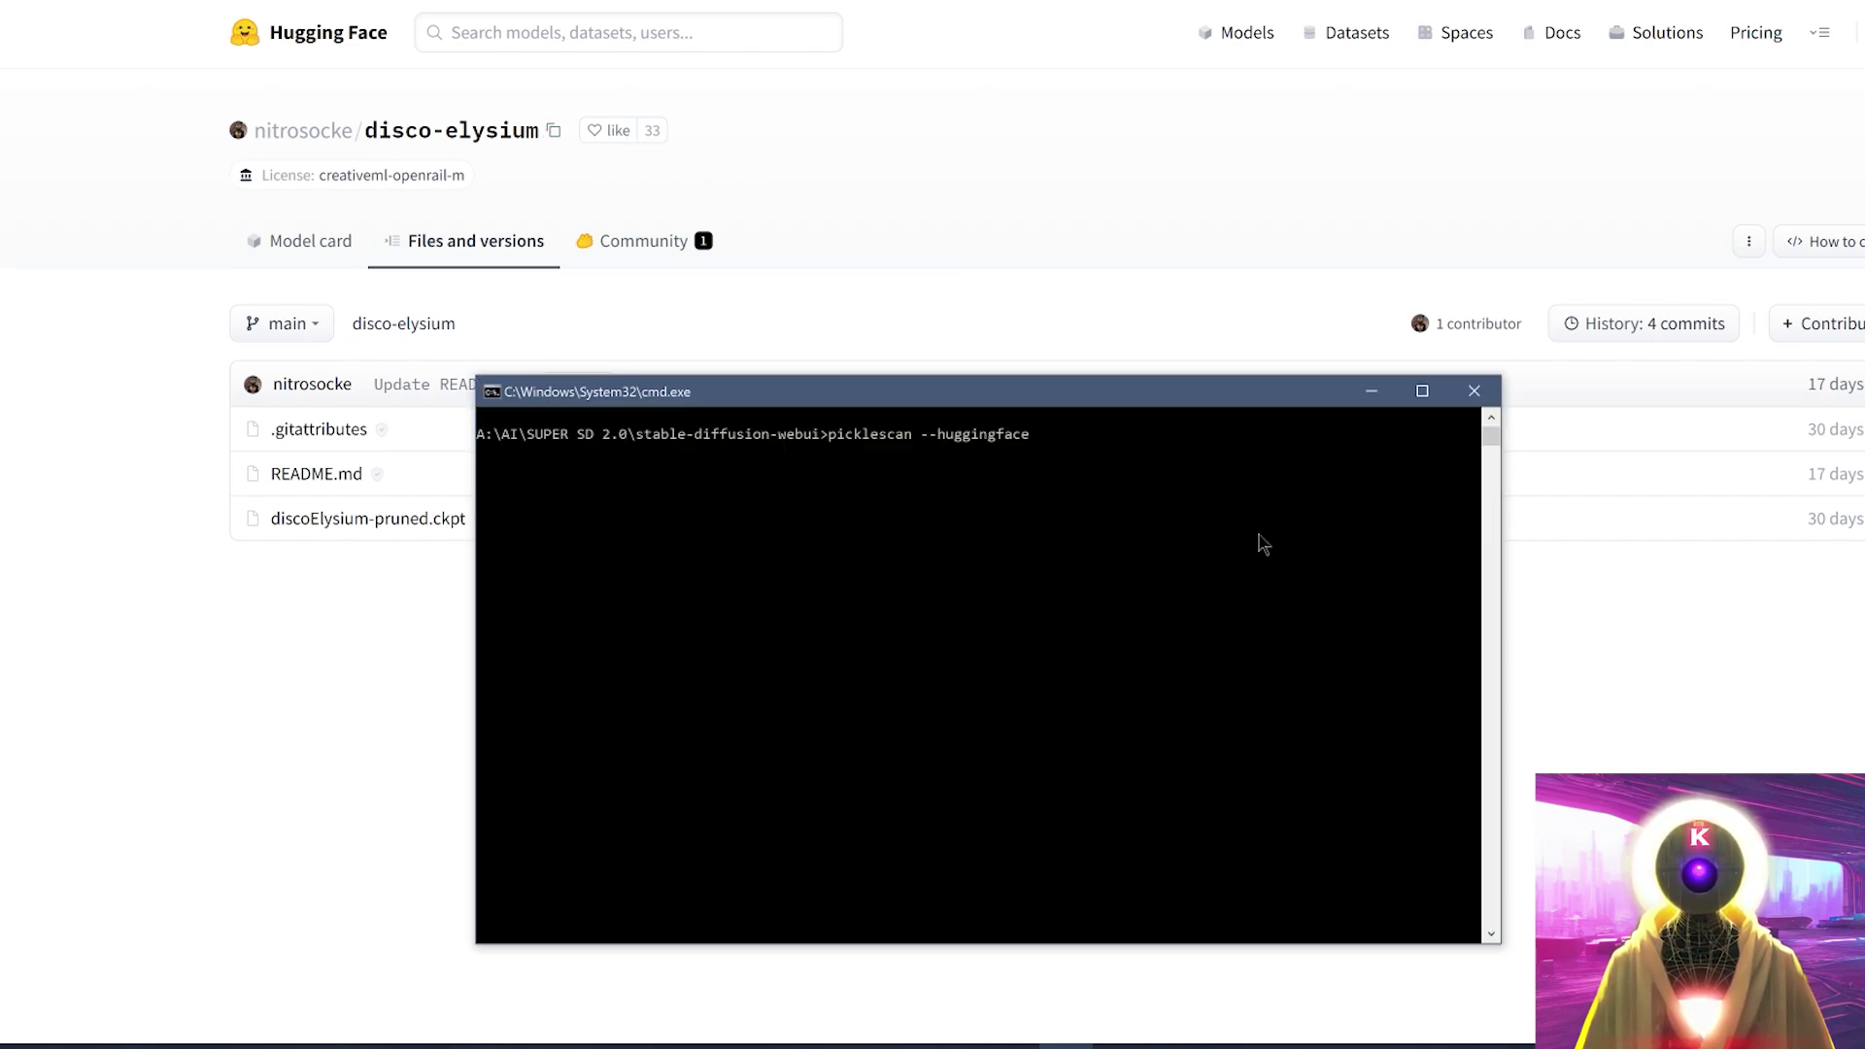
text(nitrosocke/disco-elysium)
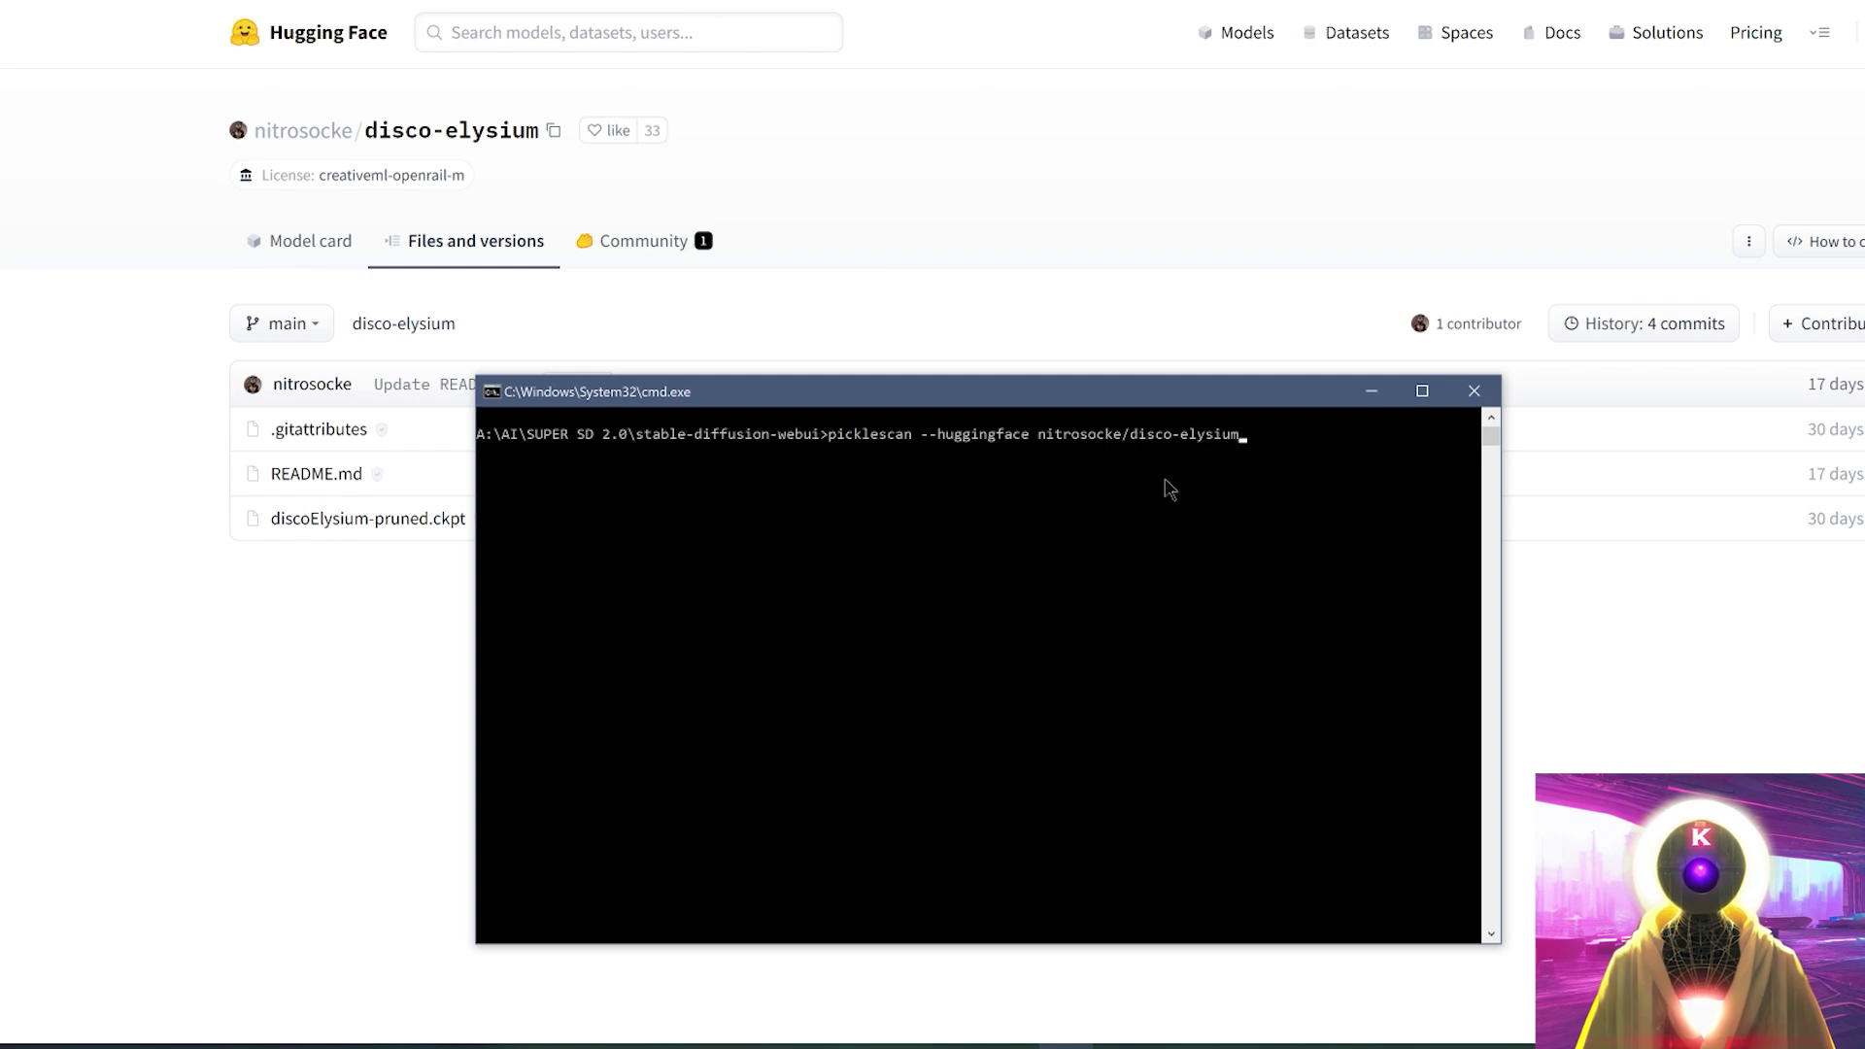
key(Return)
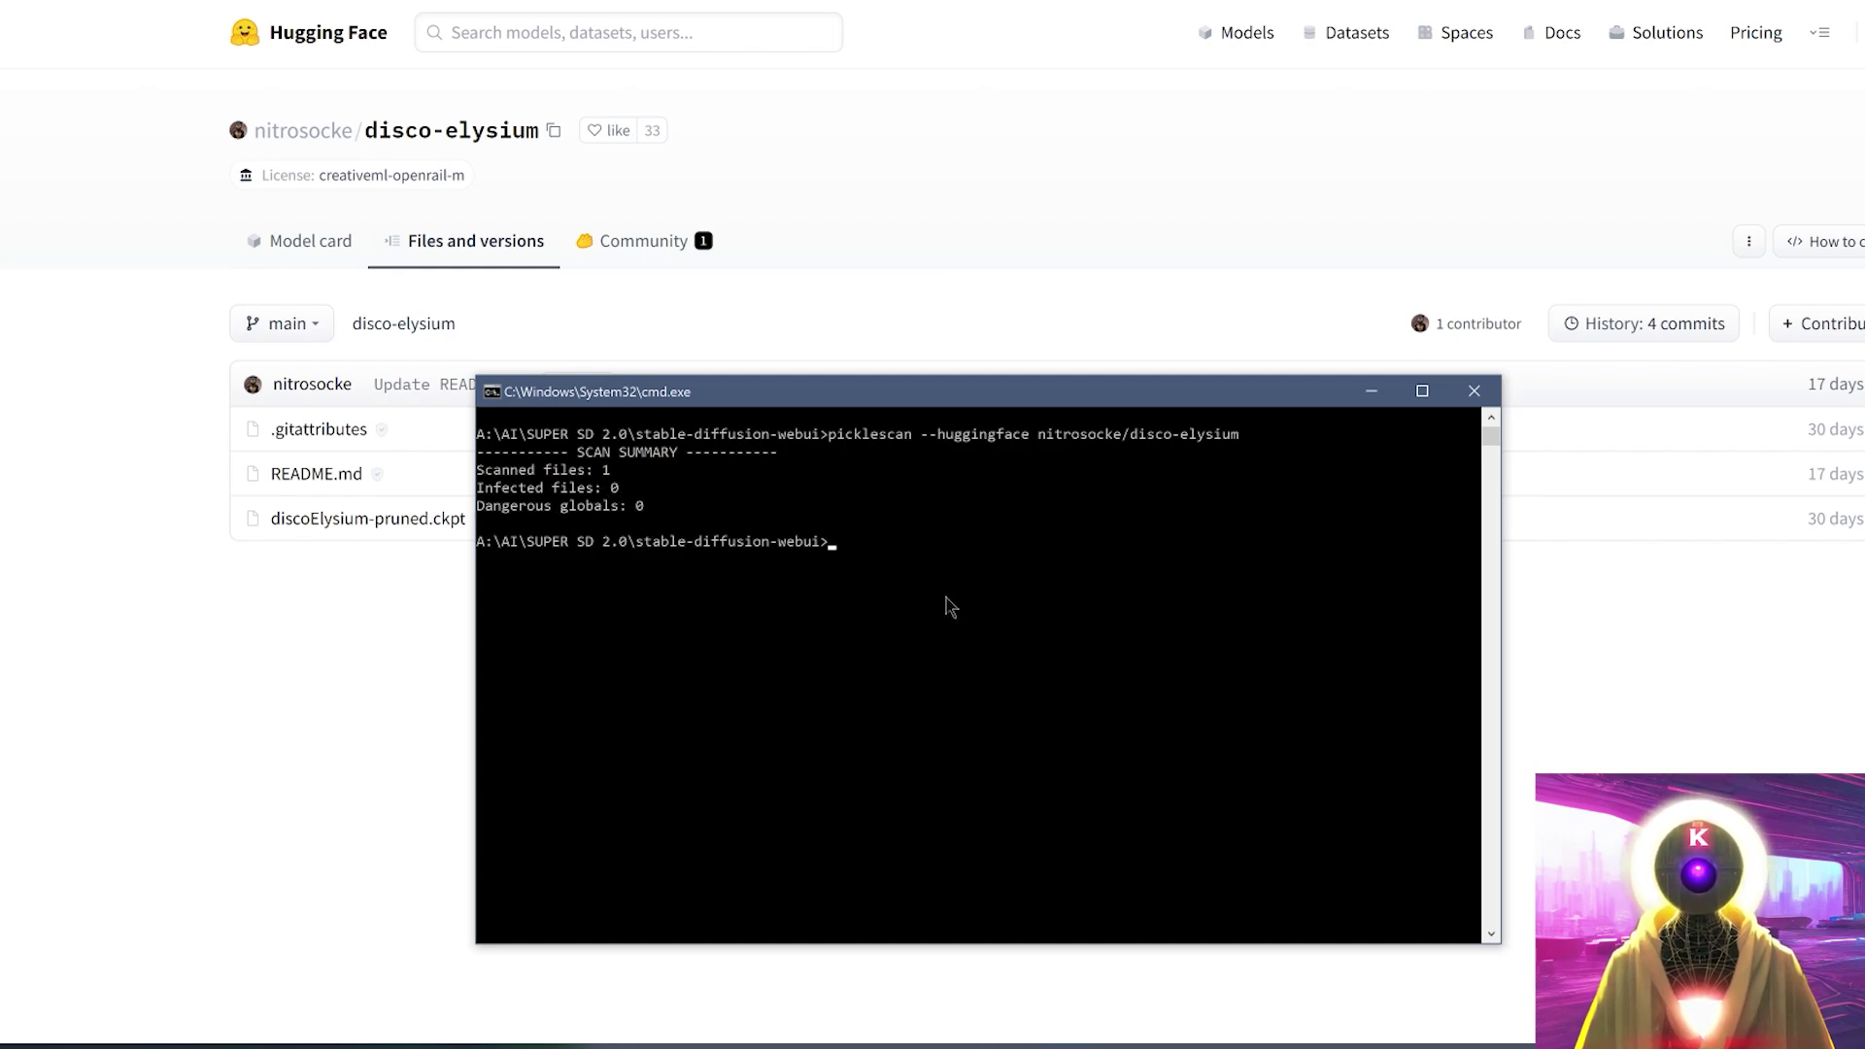
- Scan totally-harmless-model and highlight its 1 infected file and 1 dangerous global
text(picklescan --huggingface ykilcher/totally-harmless-model)
key(Return)
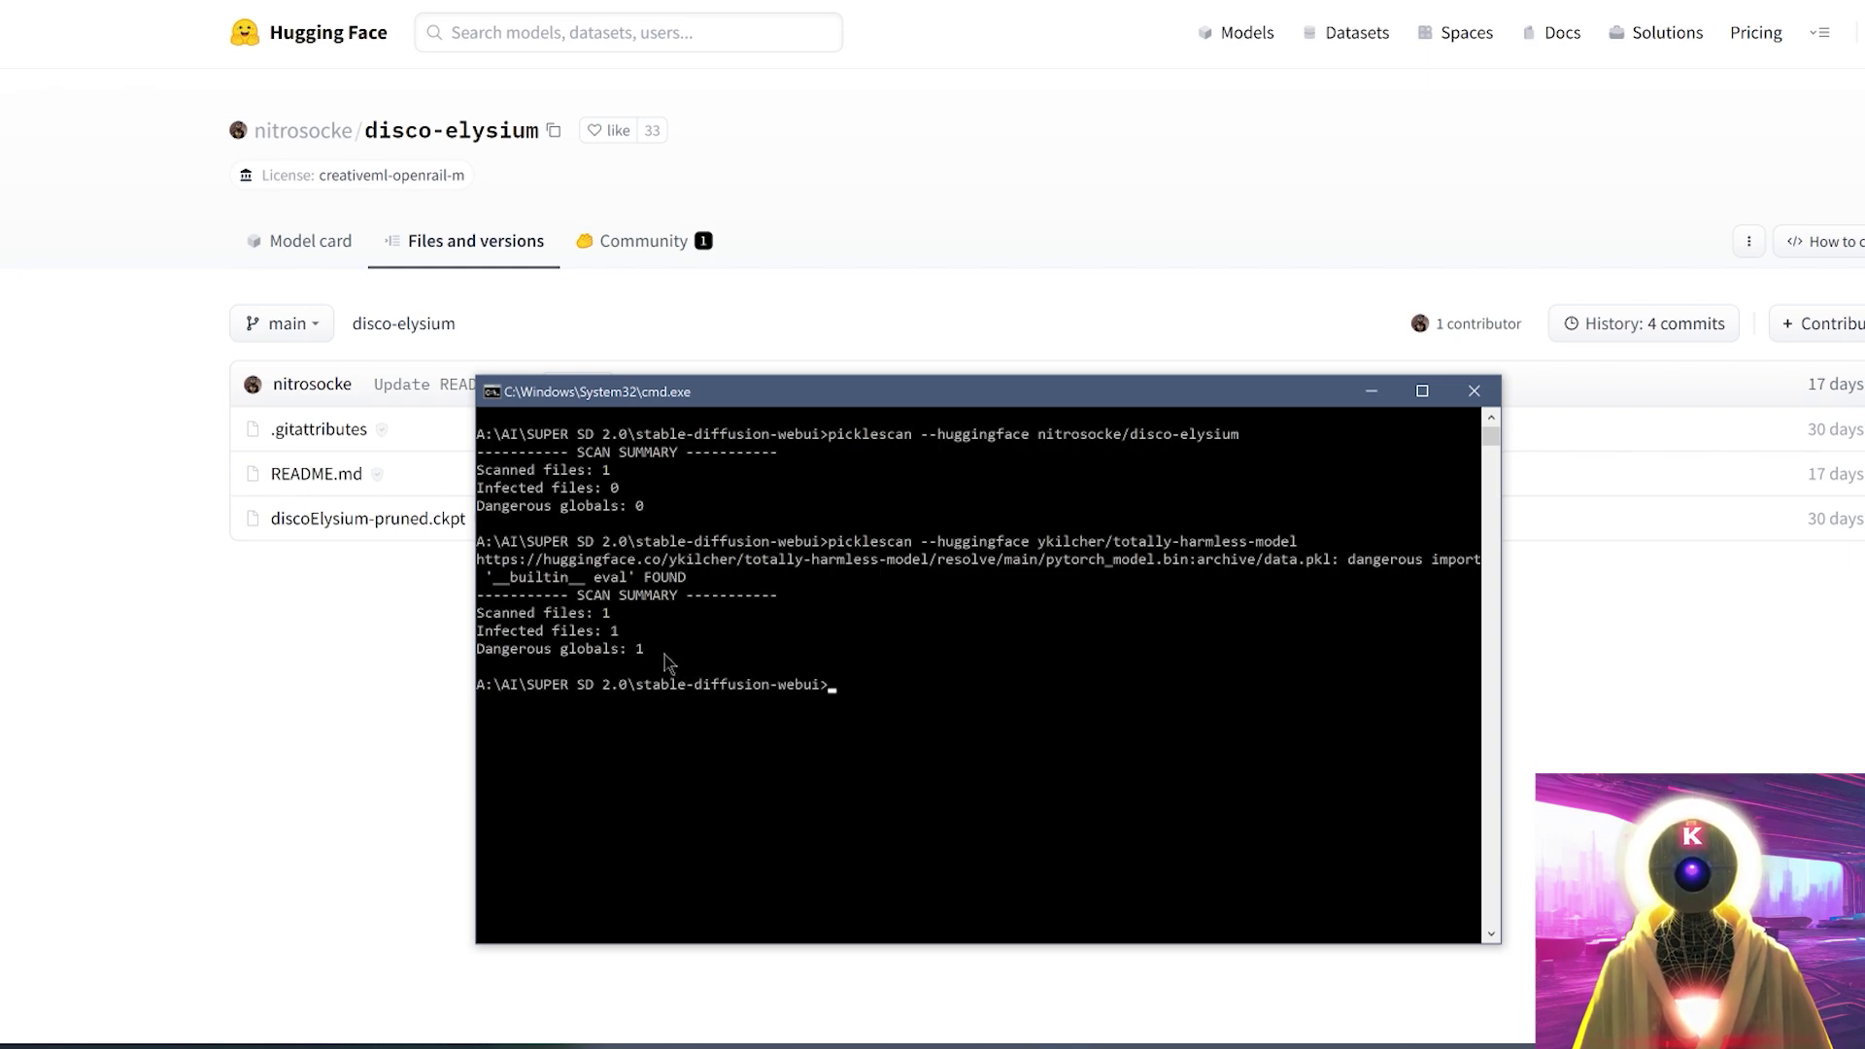
drag(668, 661, 476, 631)
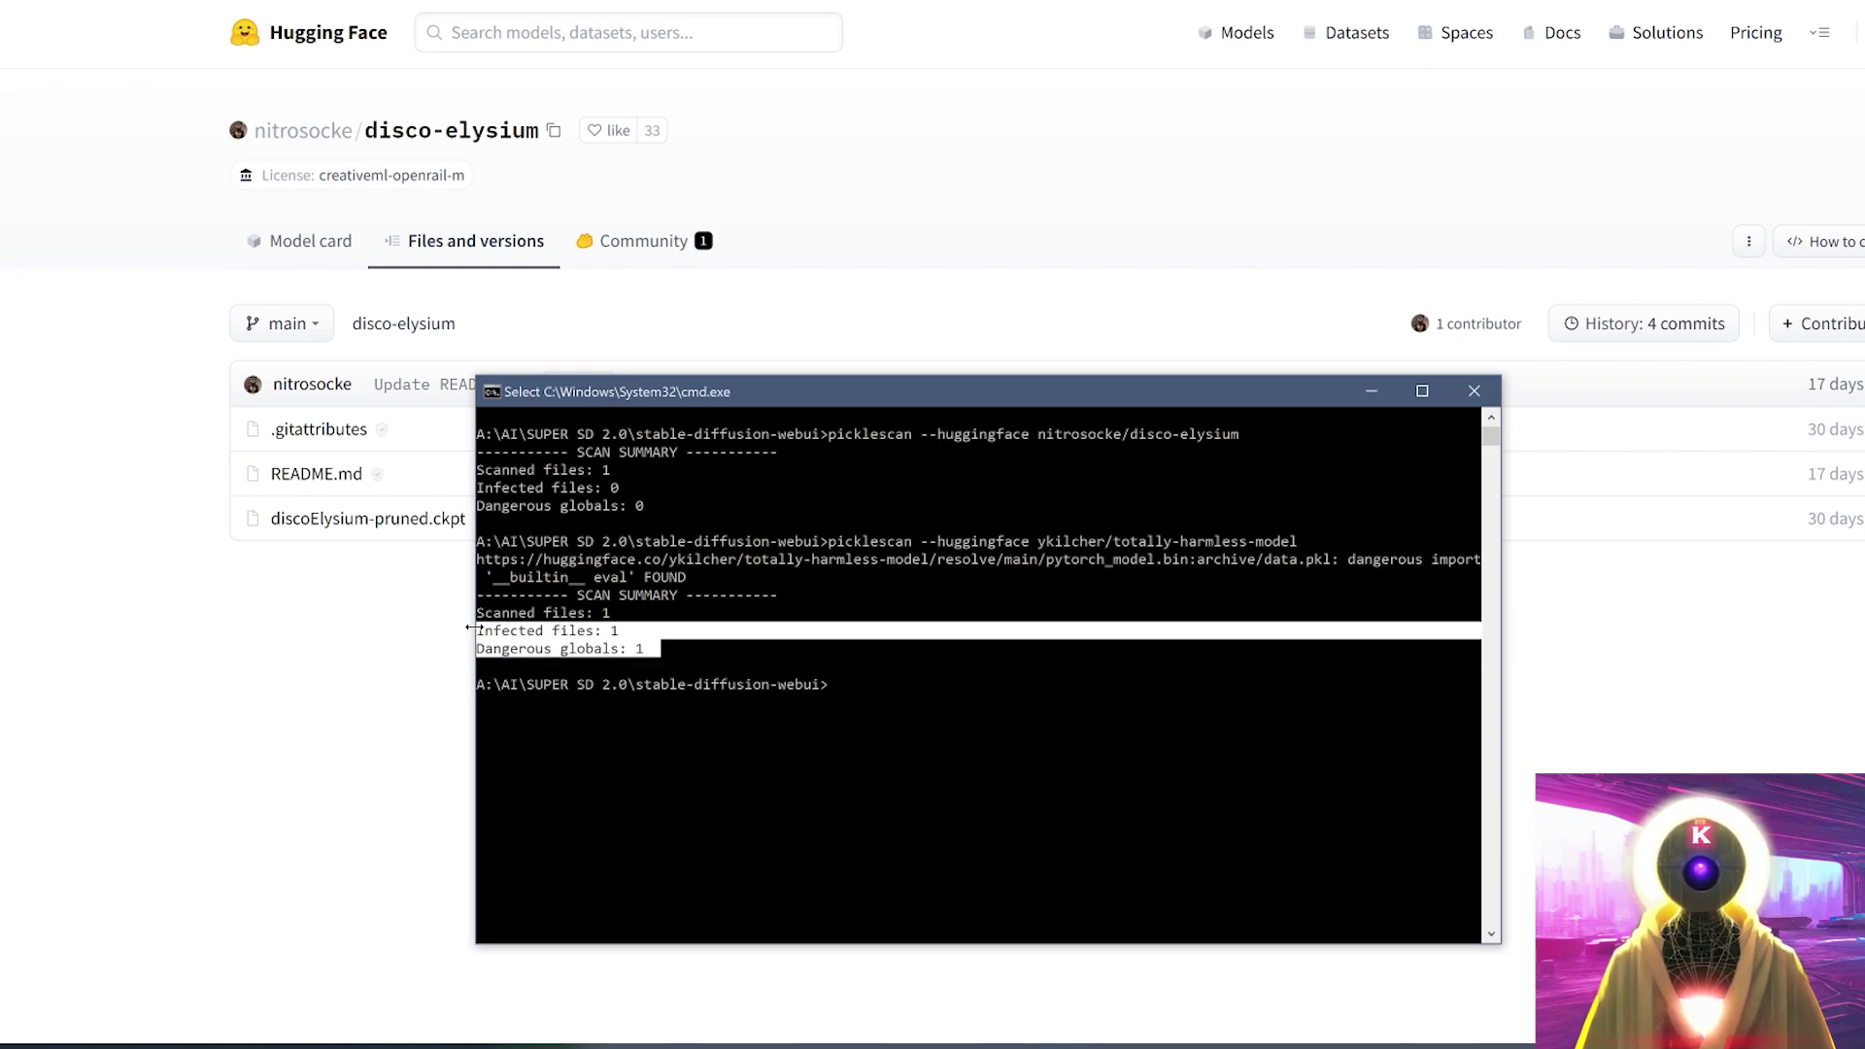
click(600, 632)
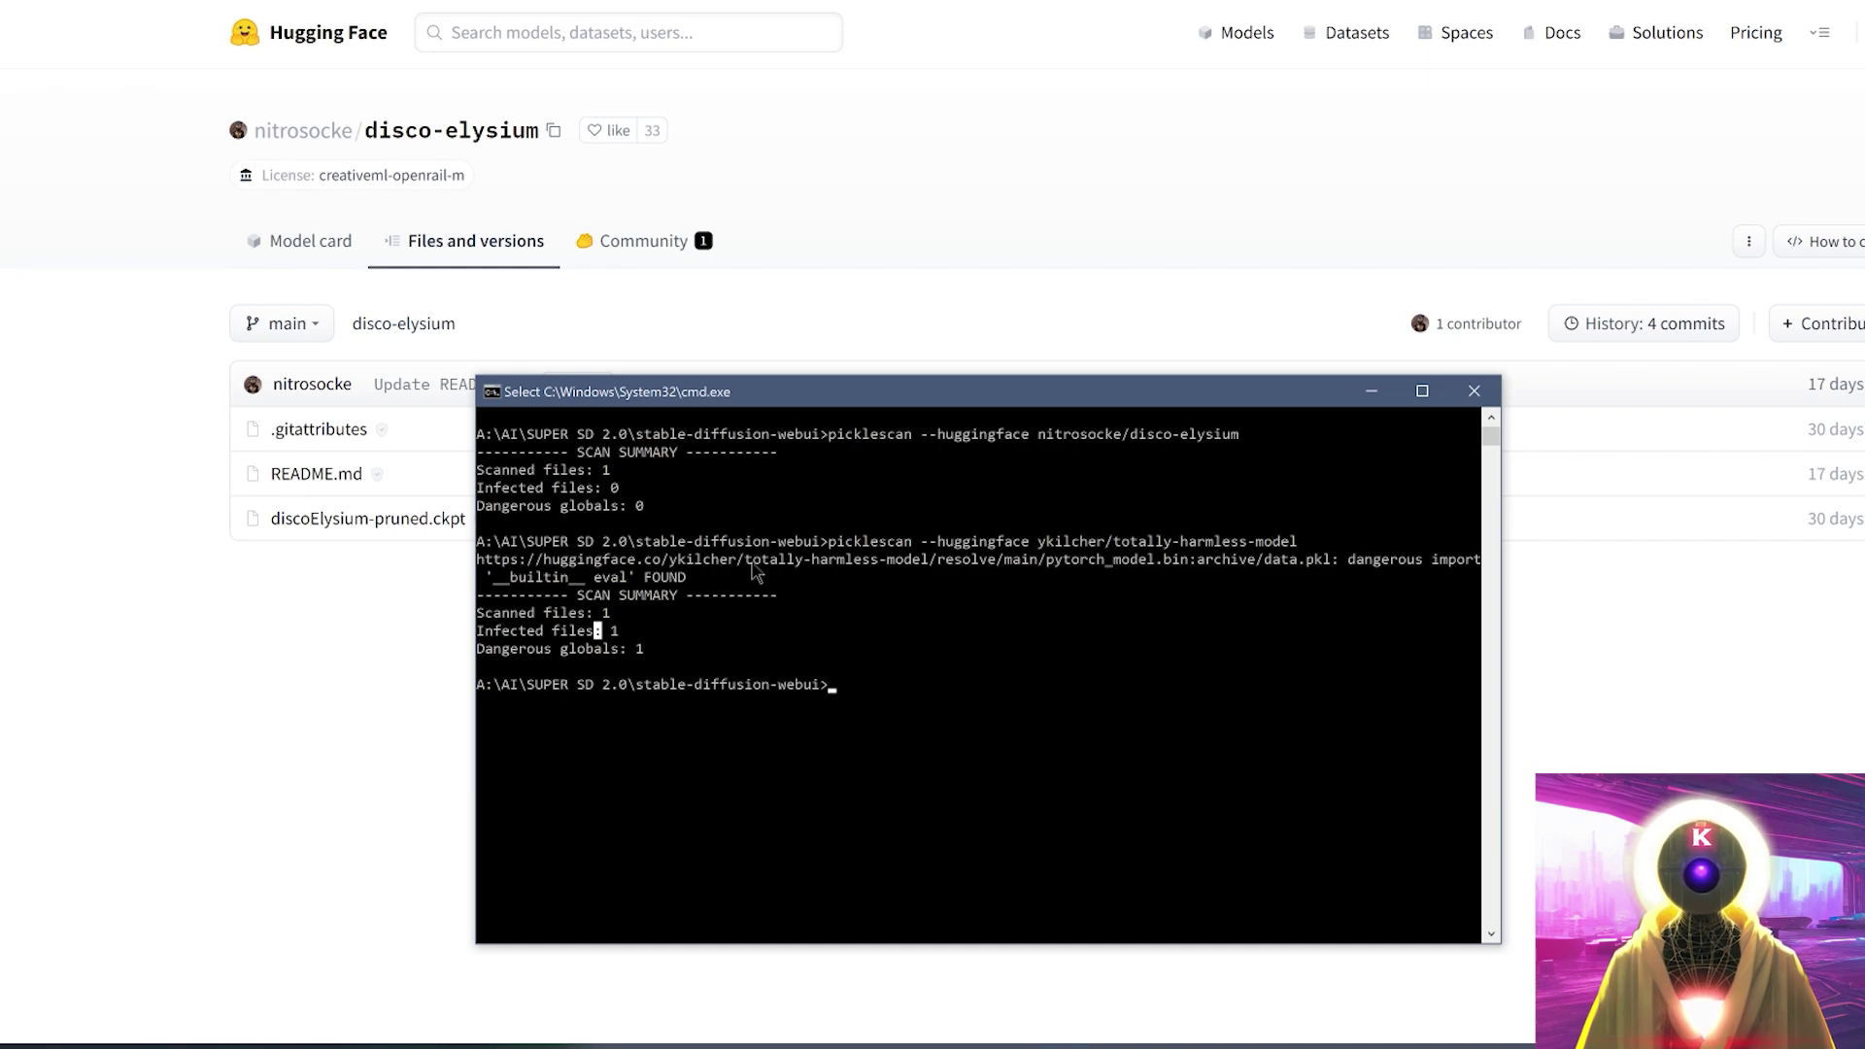
key(Right)
key(Right)
key(Right)
key(Right)
key(Right)
key(Right)
key(Right)
key(Right)
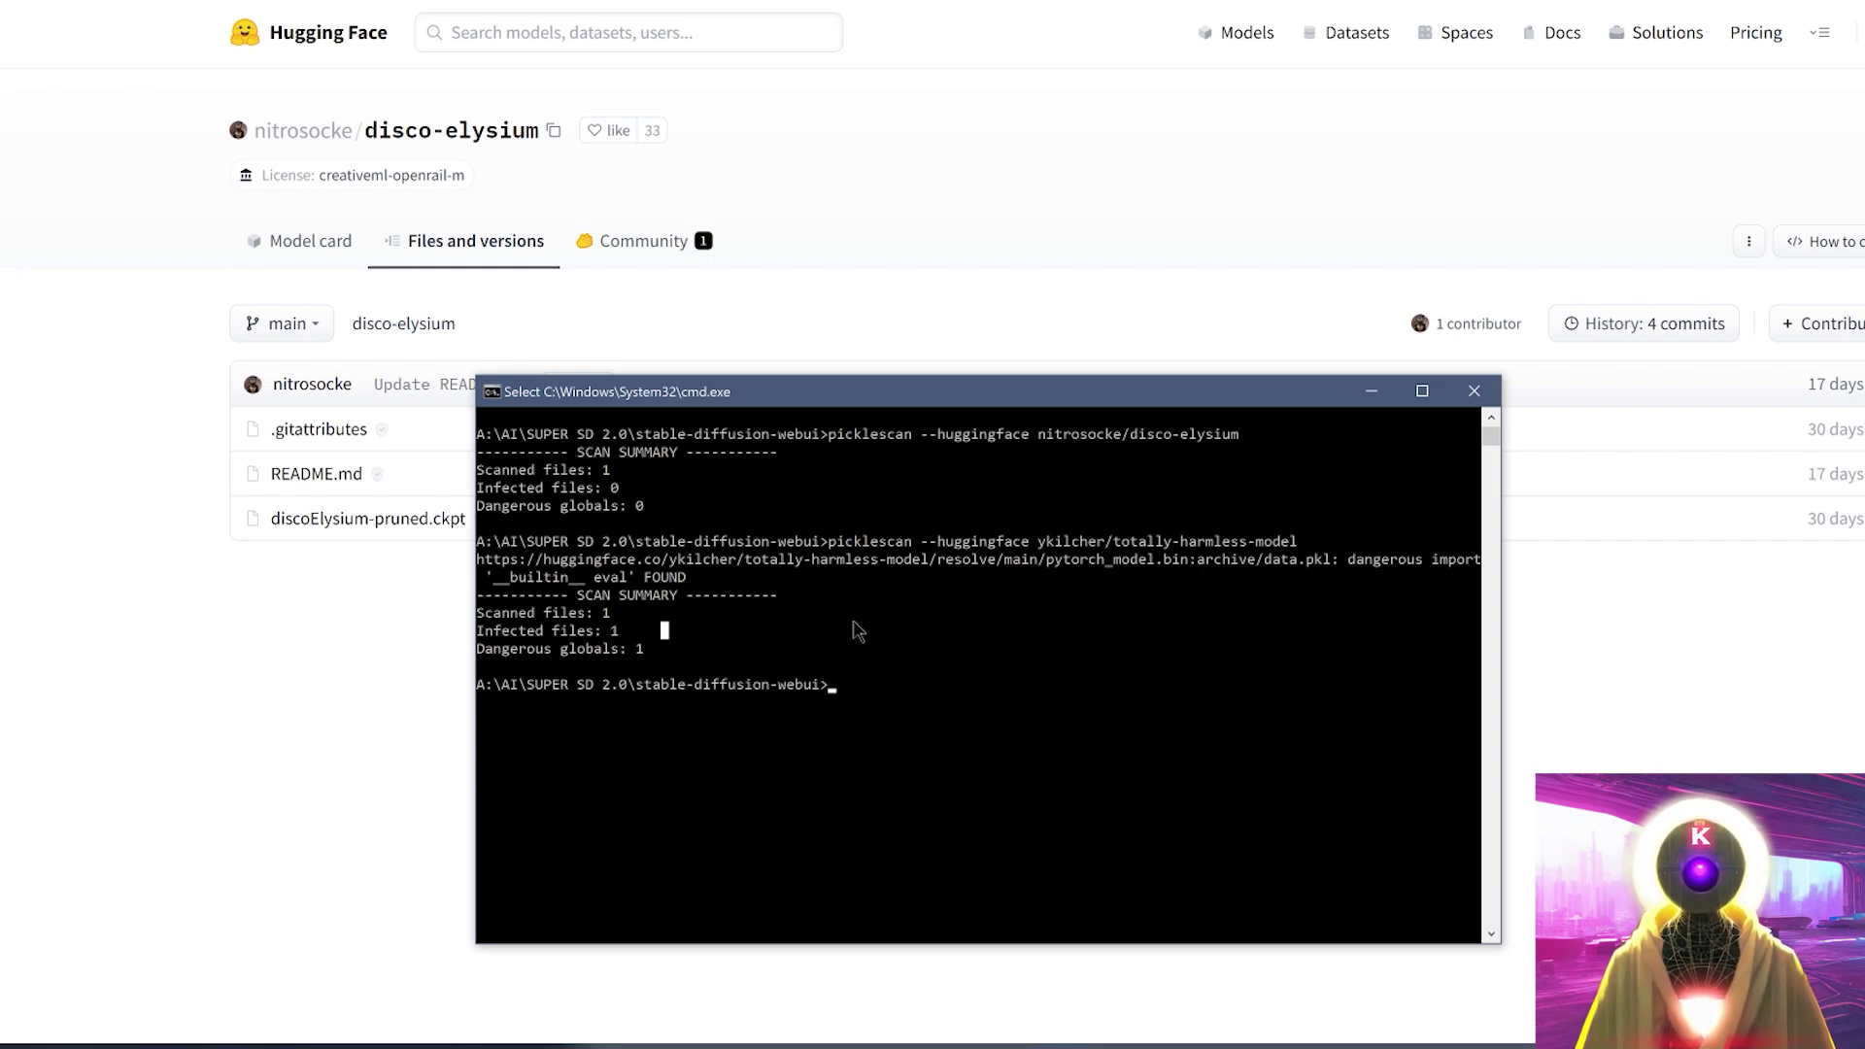
click(633, 621)
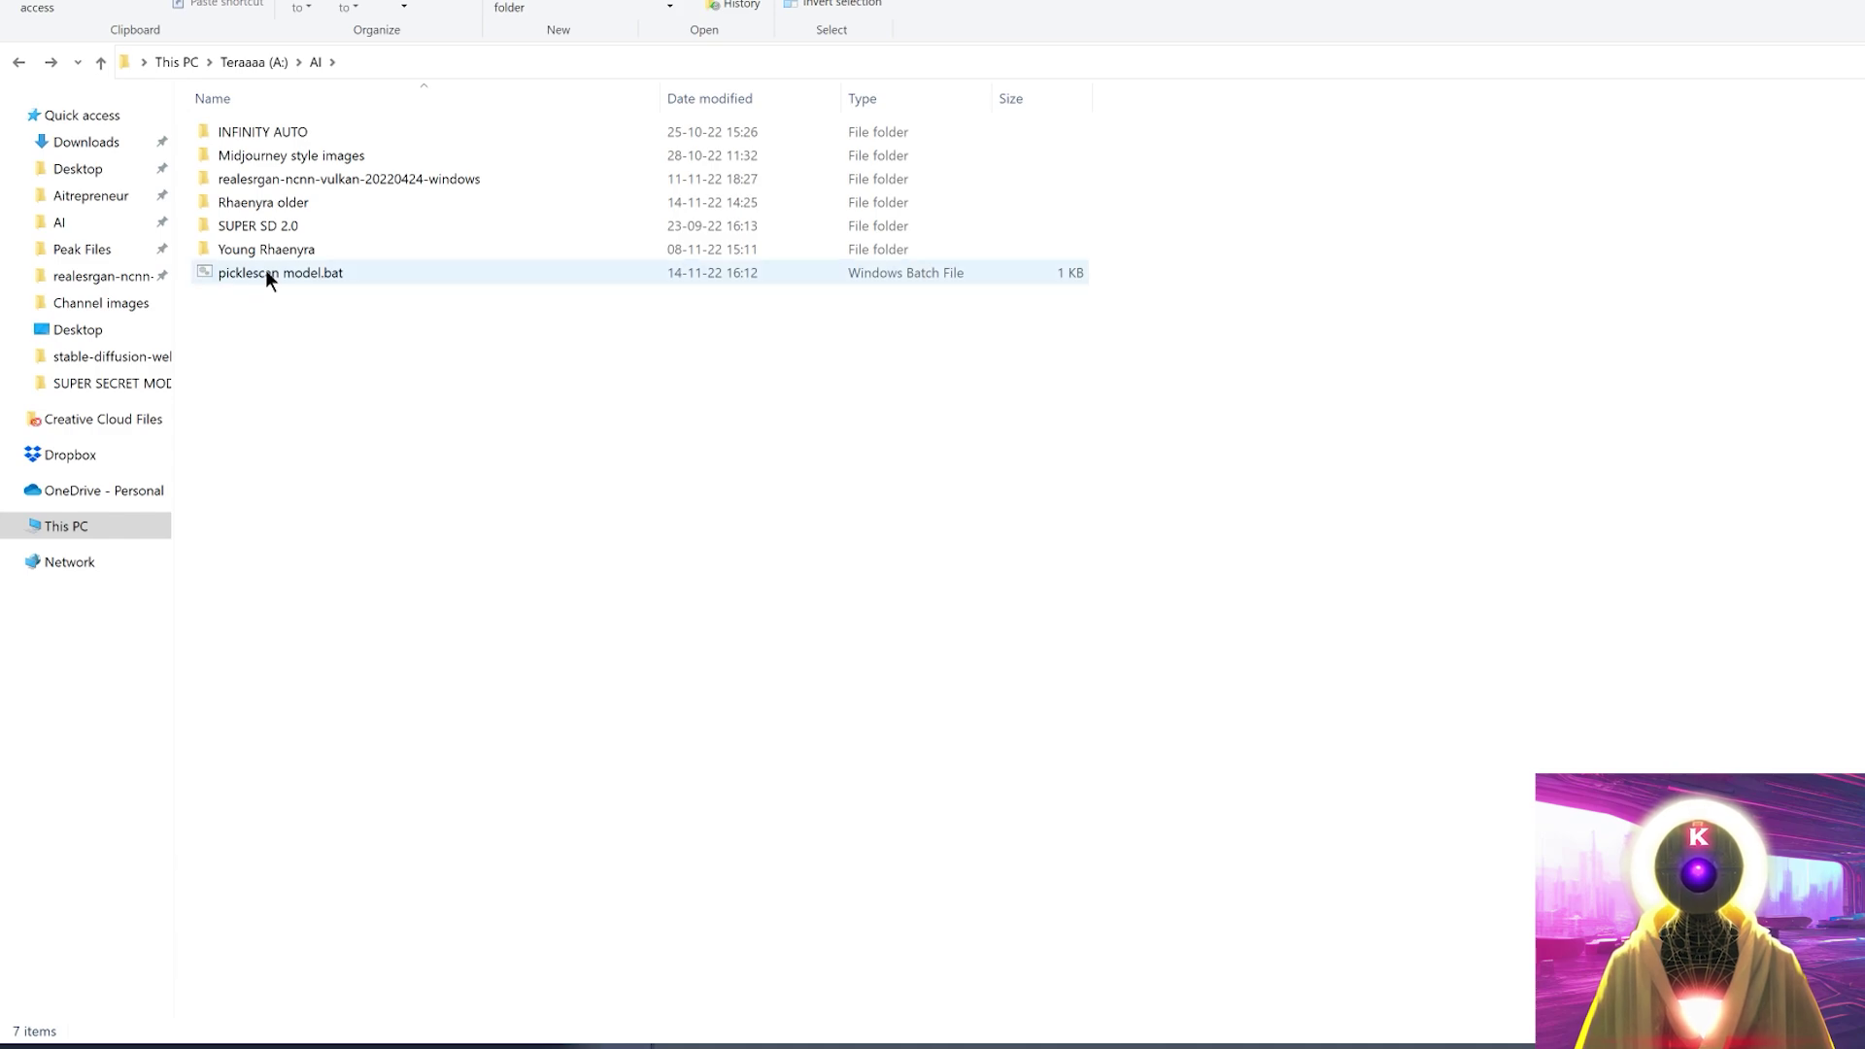
- Put picklescan model.bat into SUPER SD 2.0\stable-diffusion-webui and run it: 23 models, 0 infected
click(266, 273)
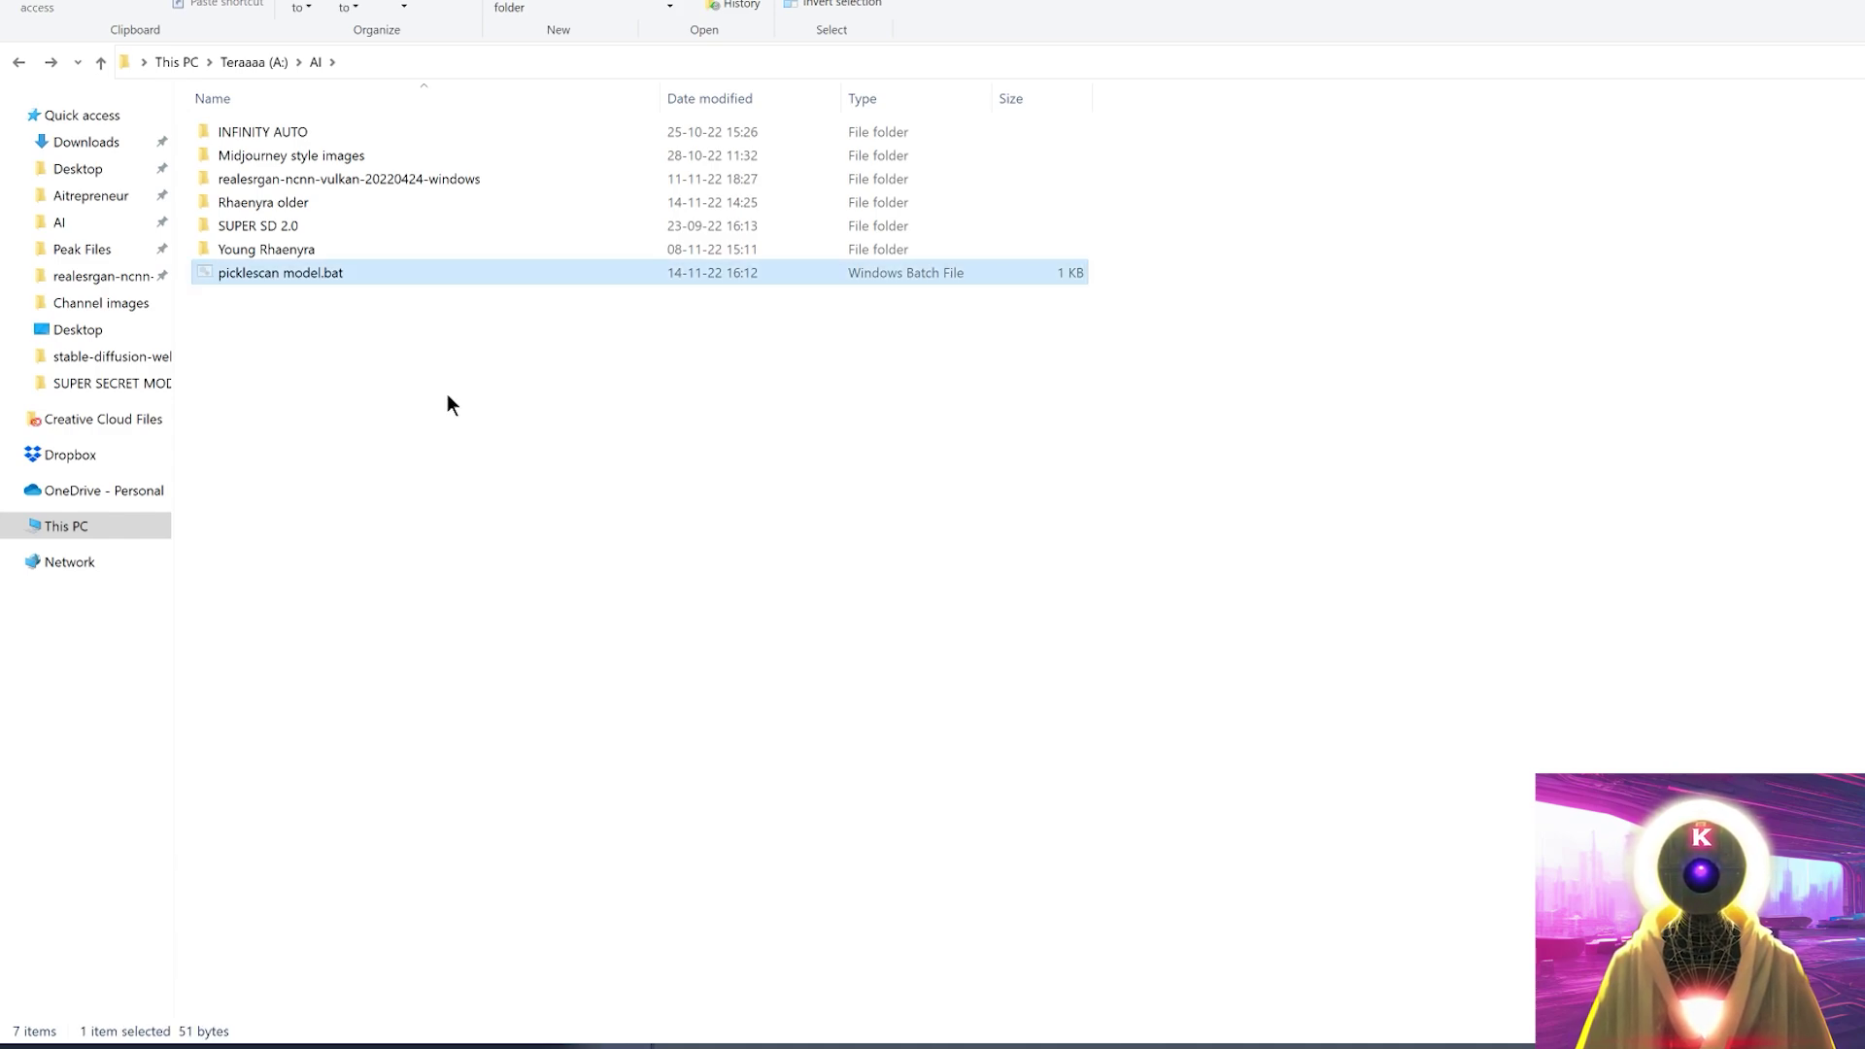
double_click(270, 225)
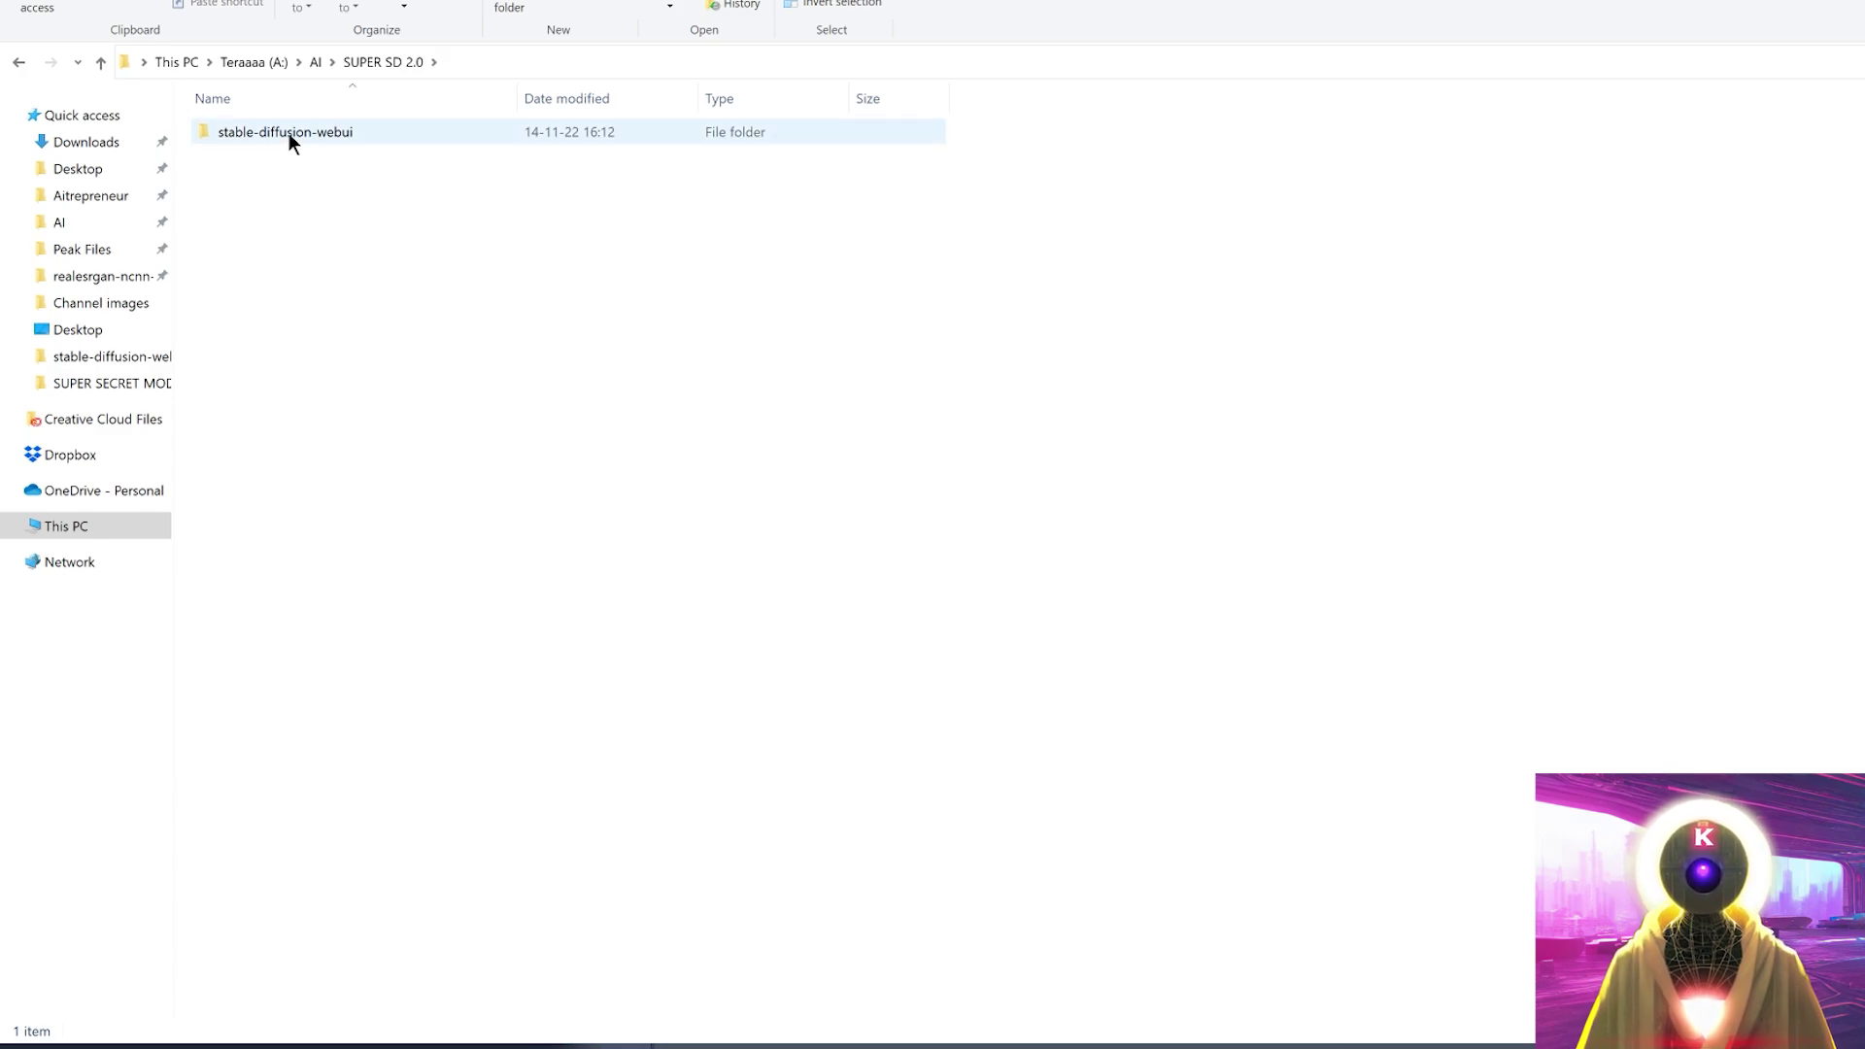
double_click(289, 132)
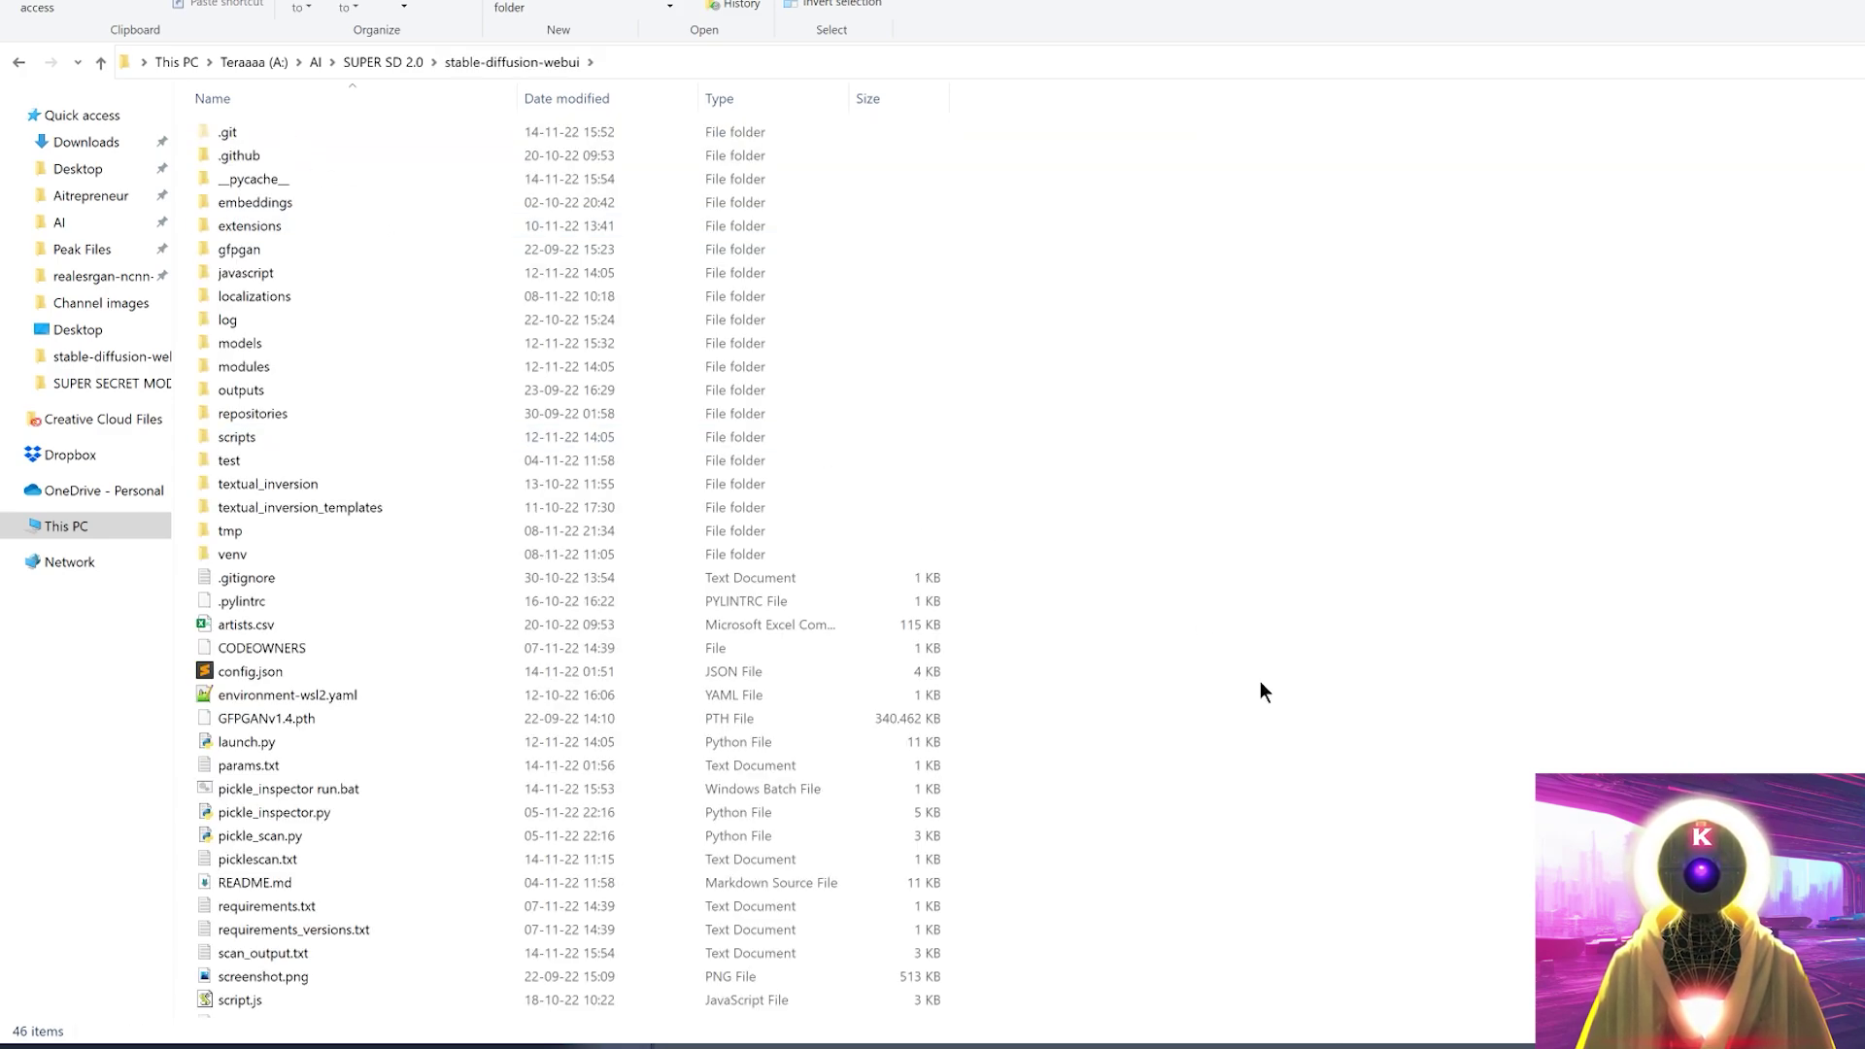
key(ctrl+v)
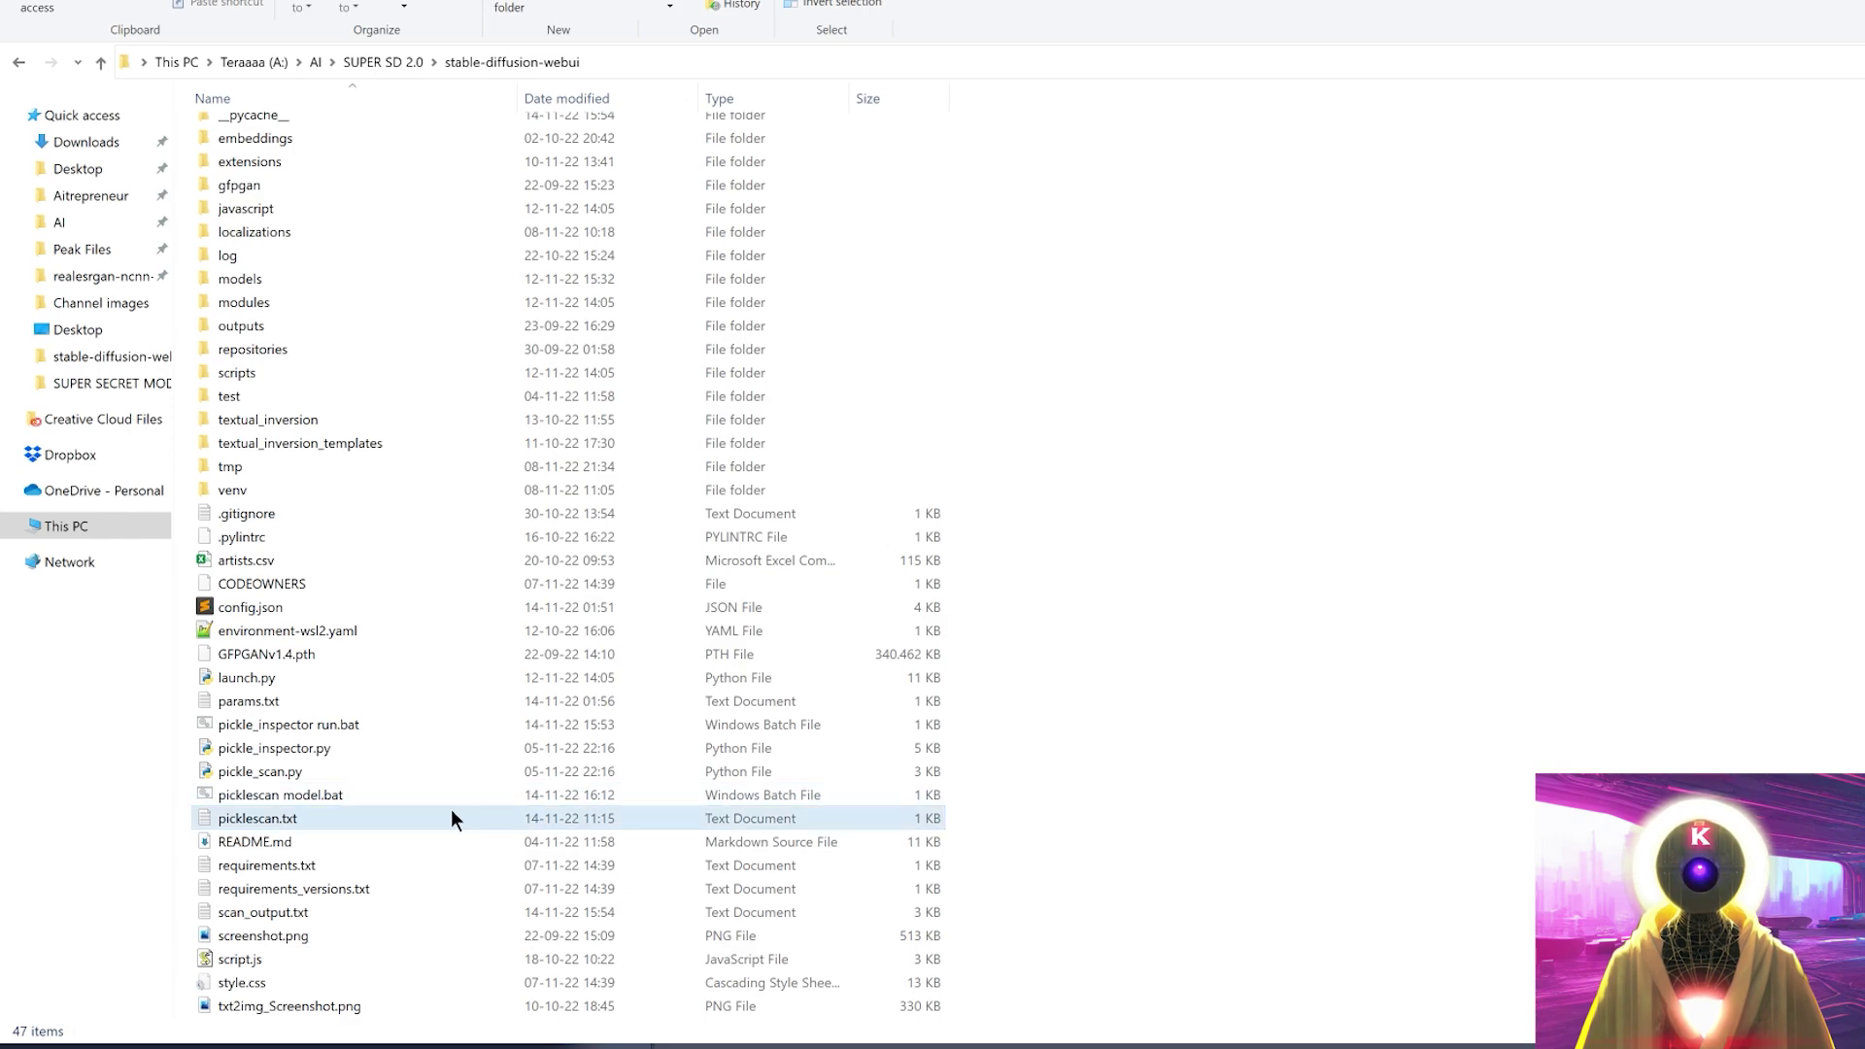
double_click(294, 795)
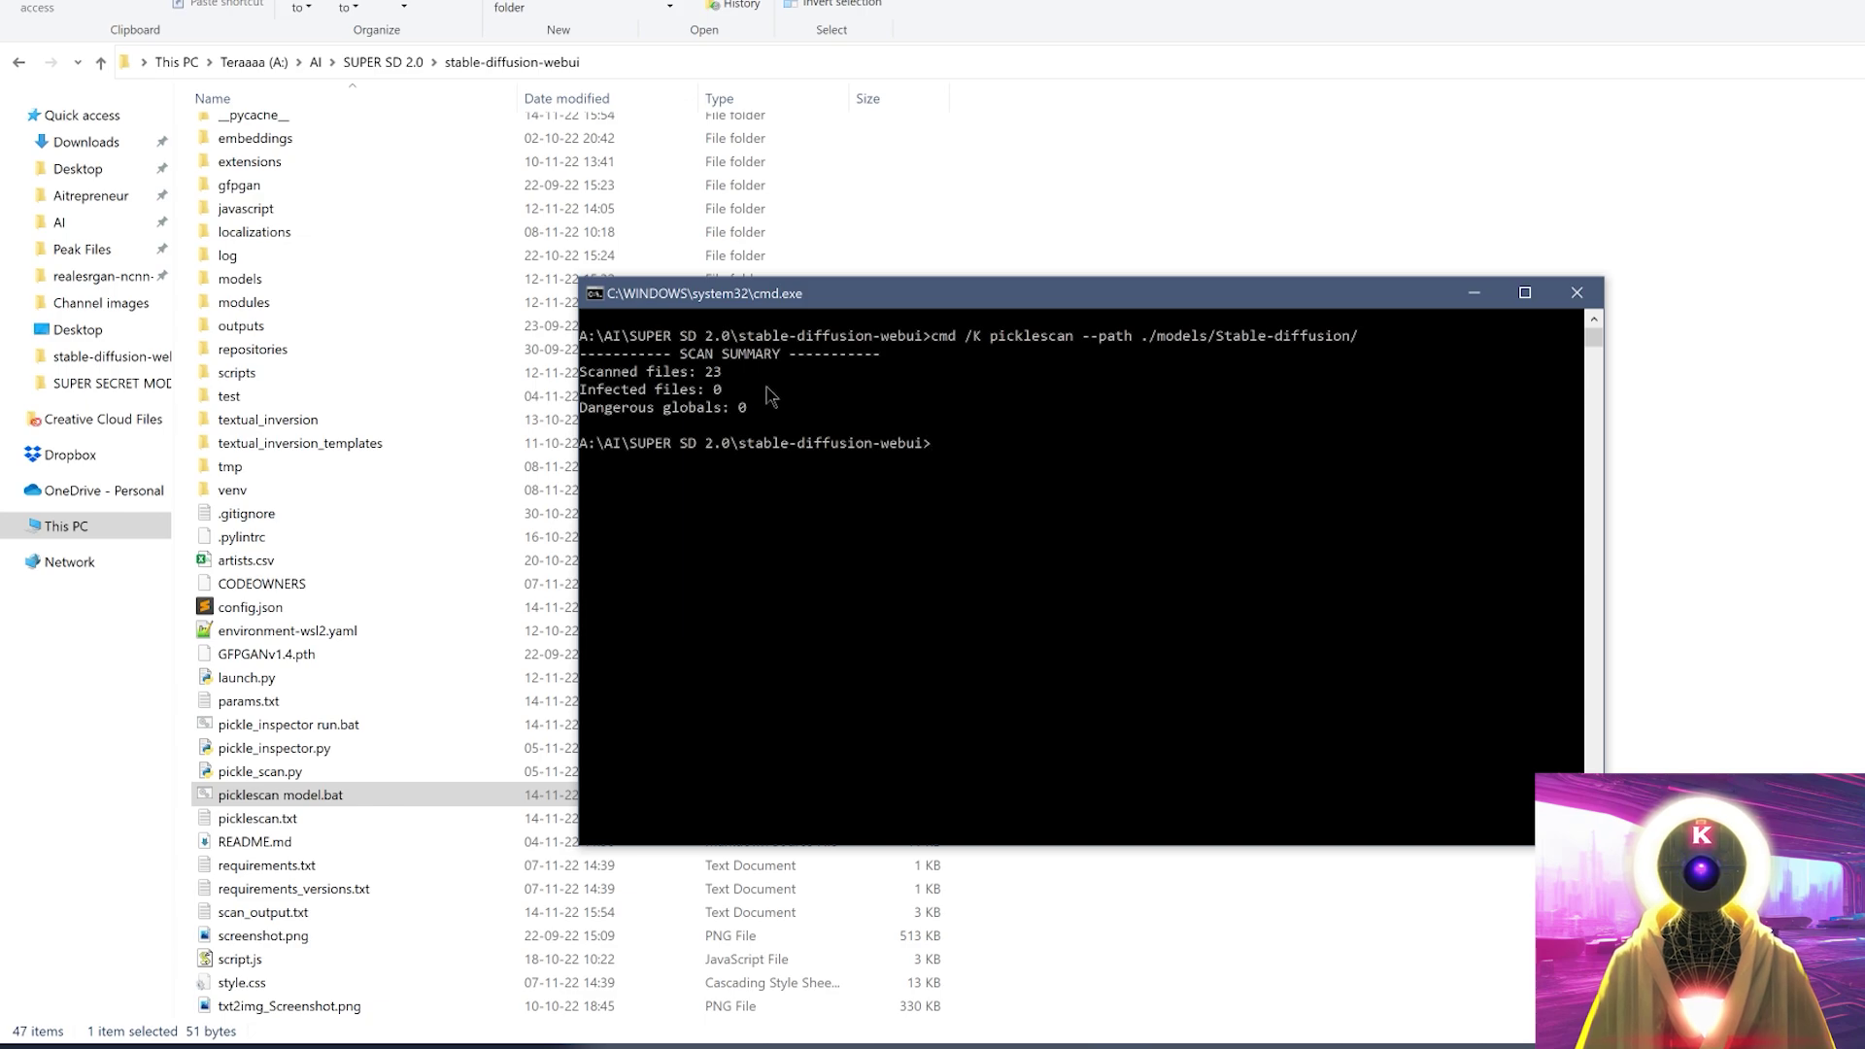
key(alt+F4)
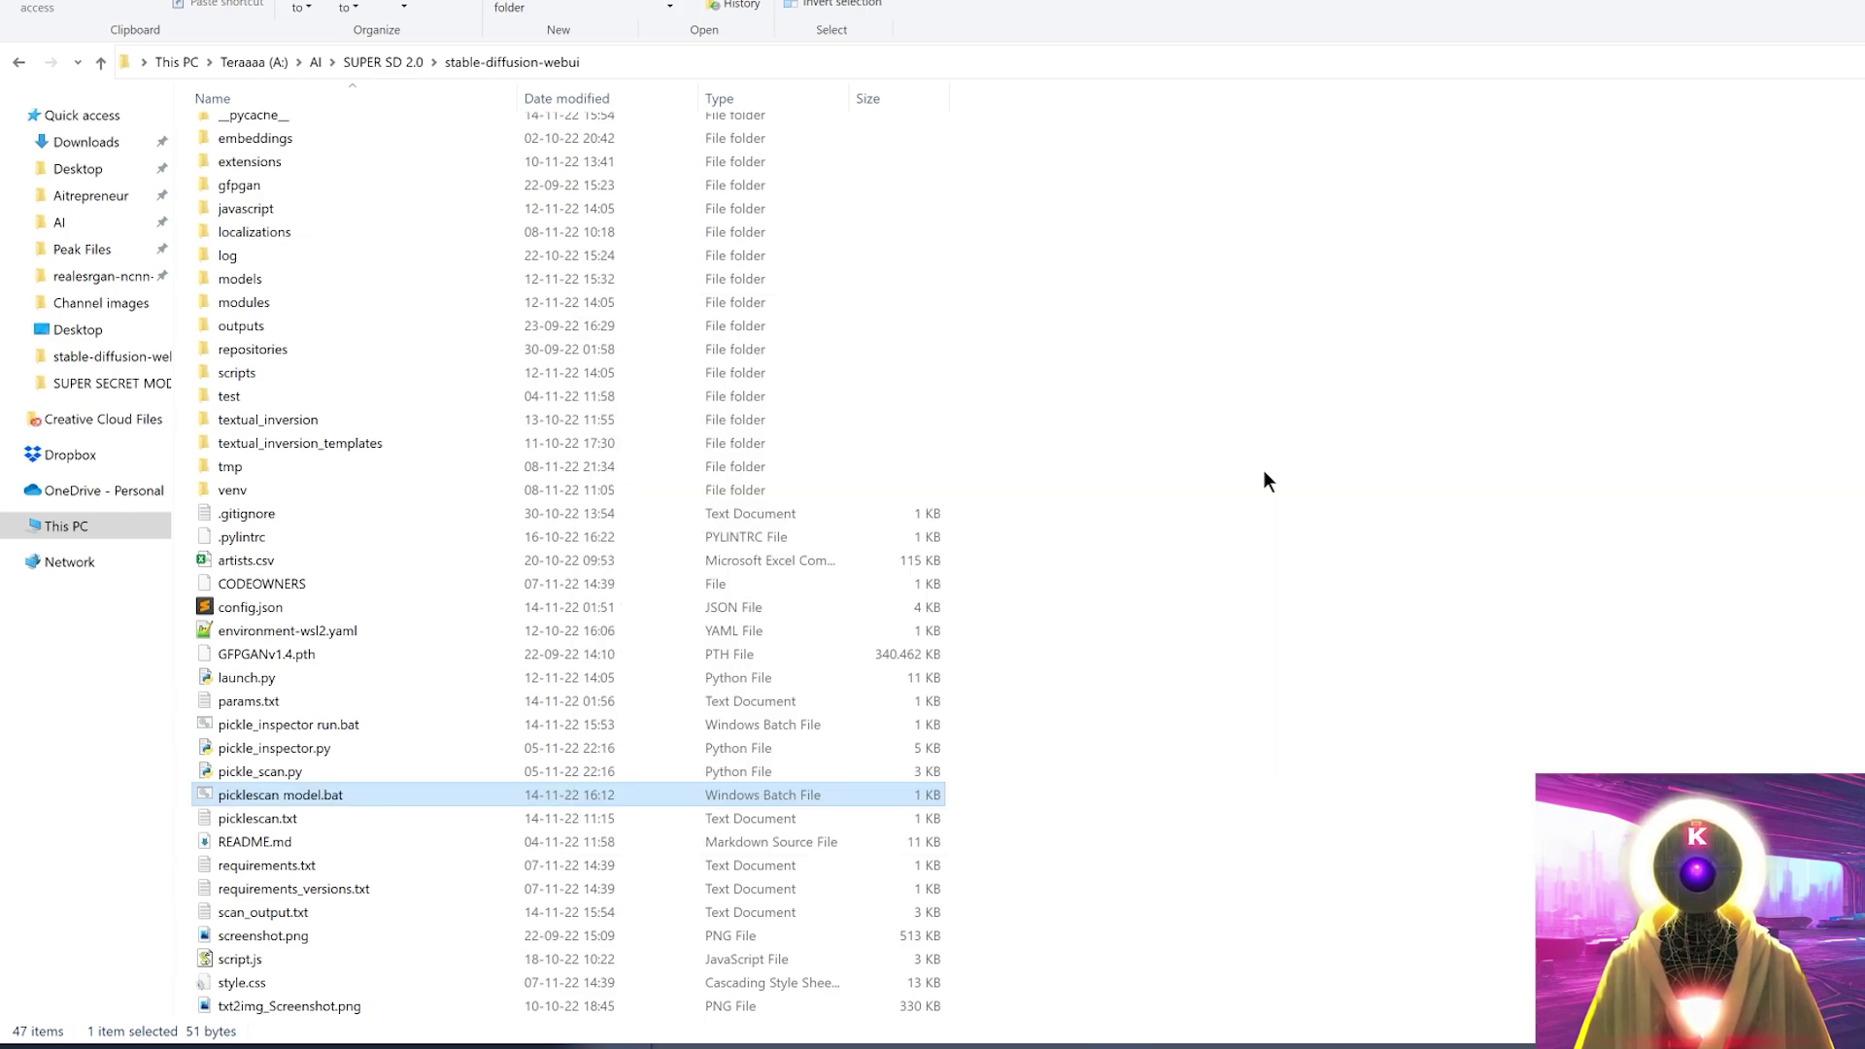